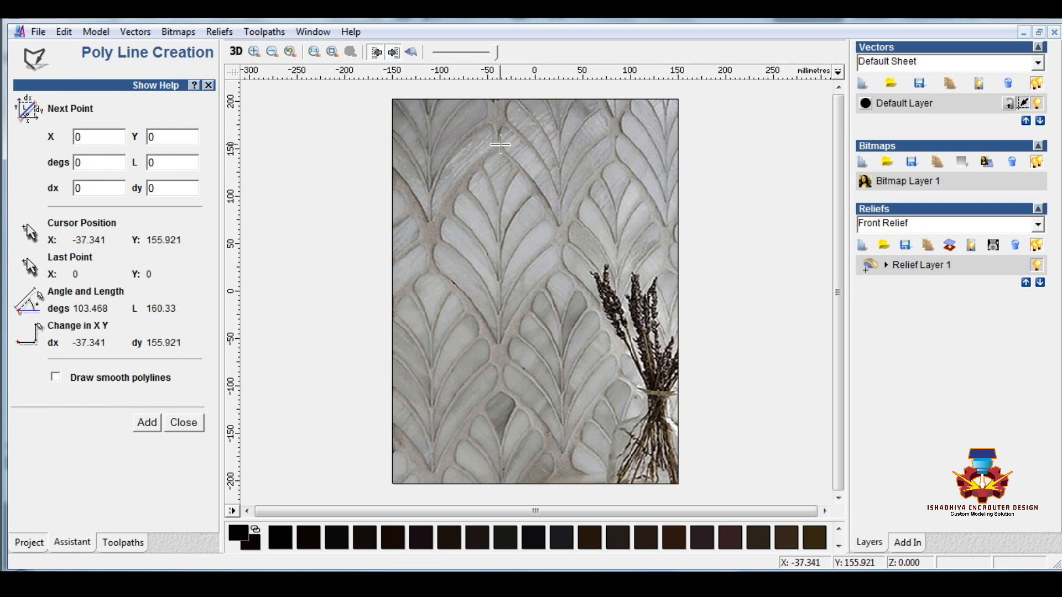
- Draw a vertical centre line about 227 mm long through the middle of the large central leaf
left_click(500, 359)
key("Escape")
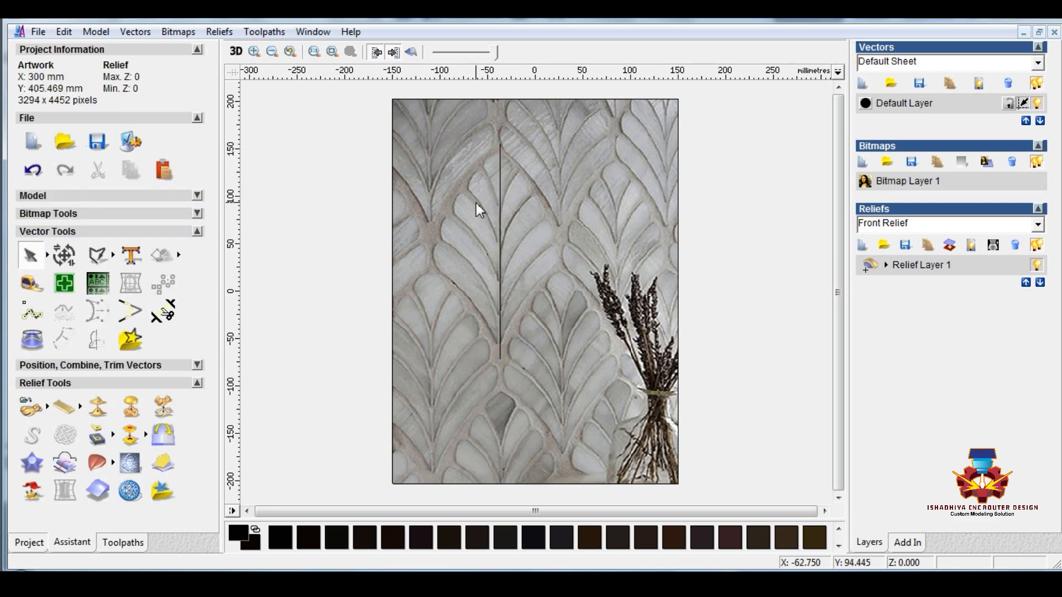
scroll(516, 232, "up", 1)
left_click_drag(471, 261, 469, 262)
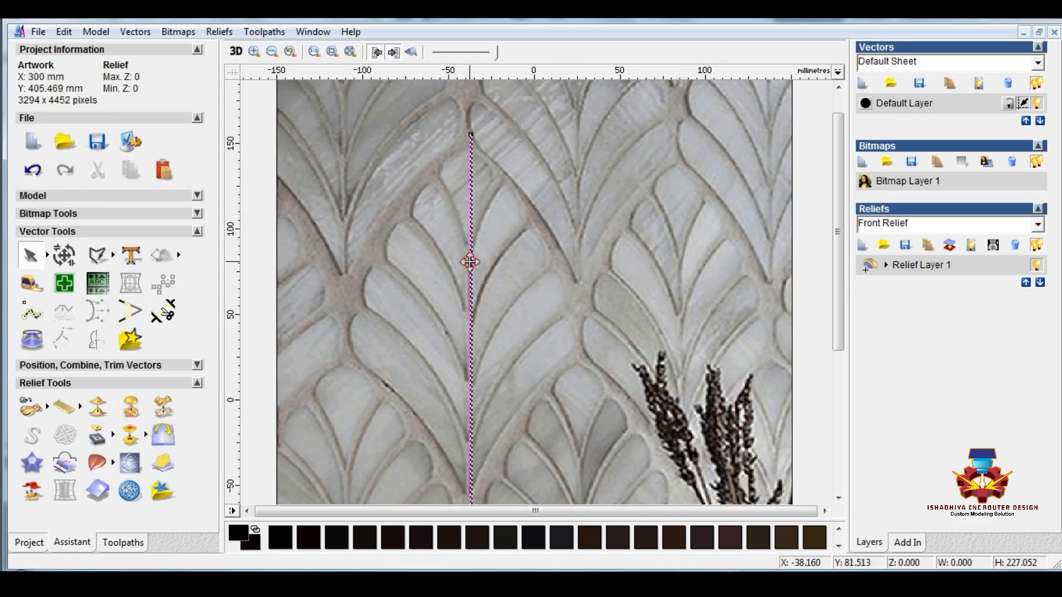
left_click(497, 214)
- Trace the leaf's left half with an open polyline about 69 × 207 mm, from the upper centre line through each lobe notch to the lower tip
left_click(101, 256)
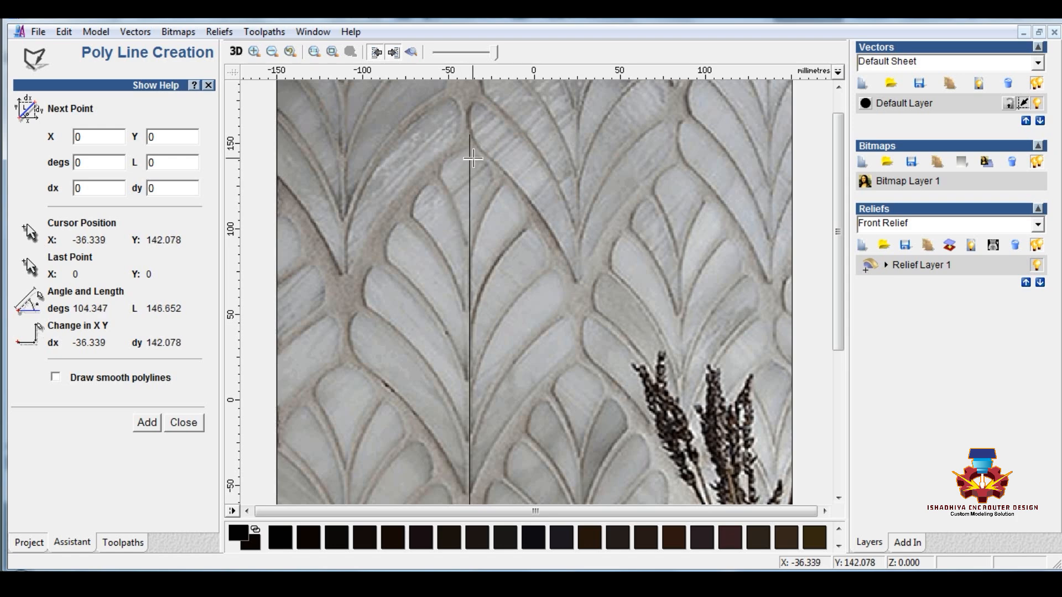
left_click(469, 146)
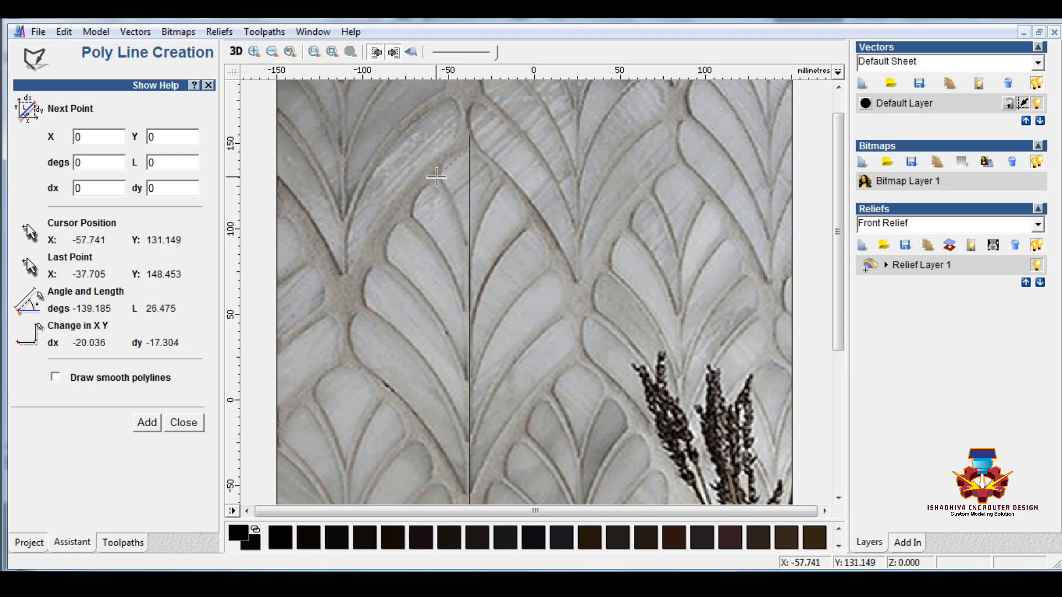
left_click(437, 179)
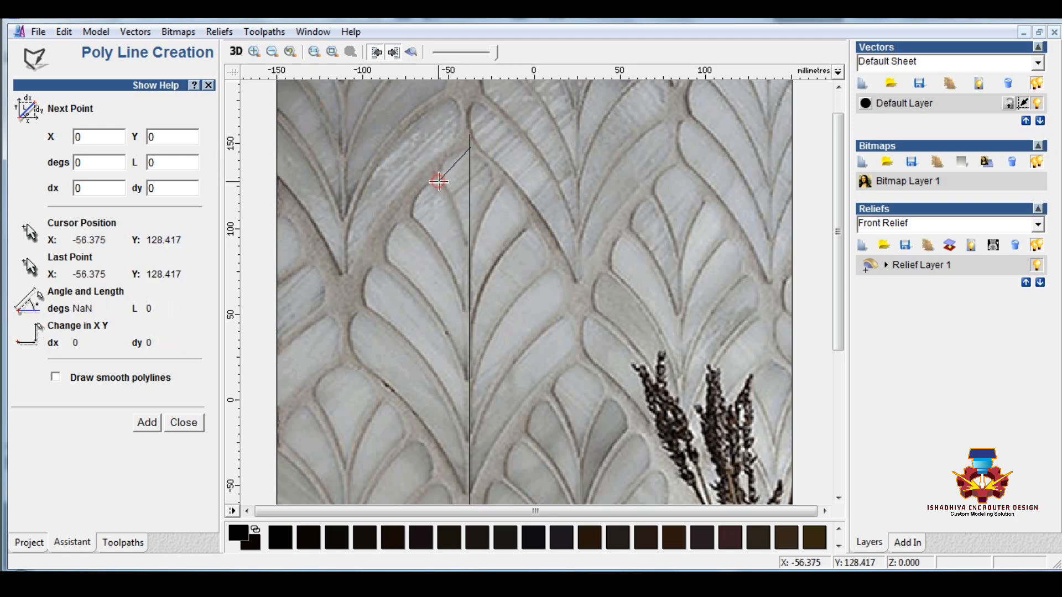
left_click(407, 220)
left_click(384, 264)
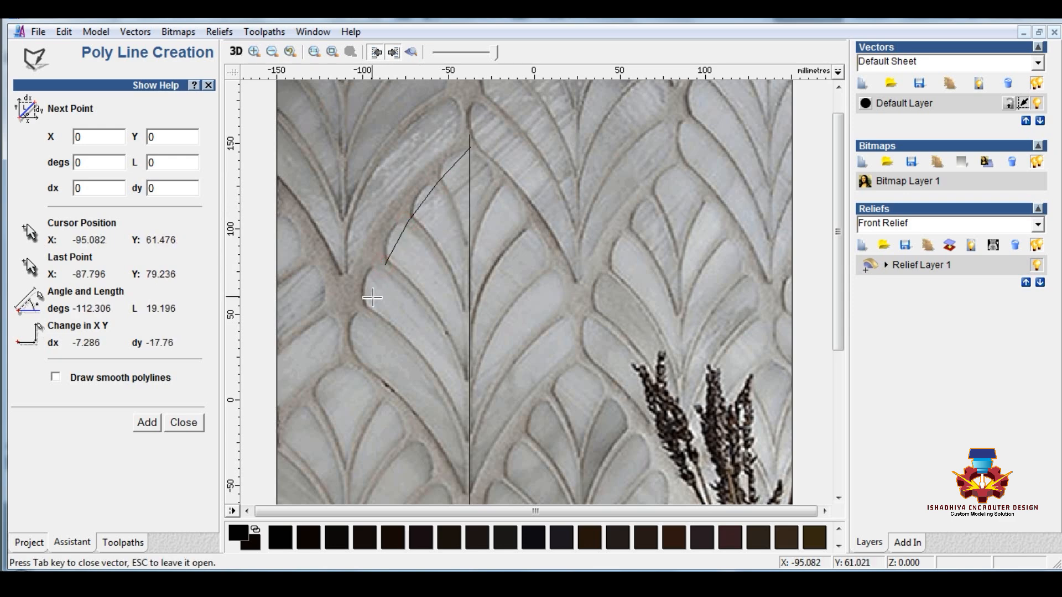
left_click(366, 306)
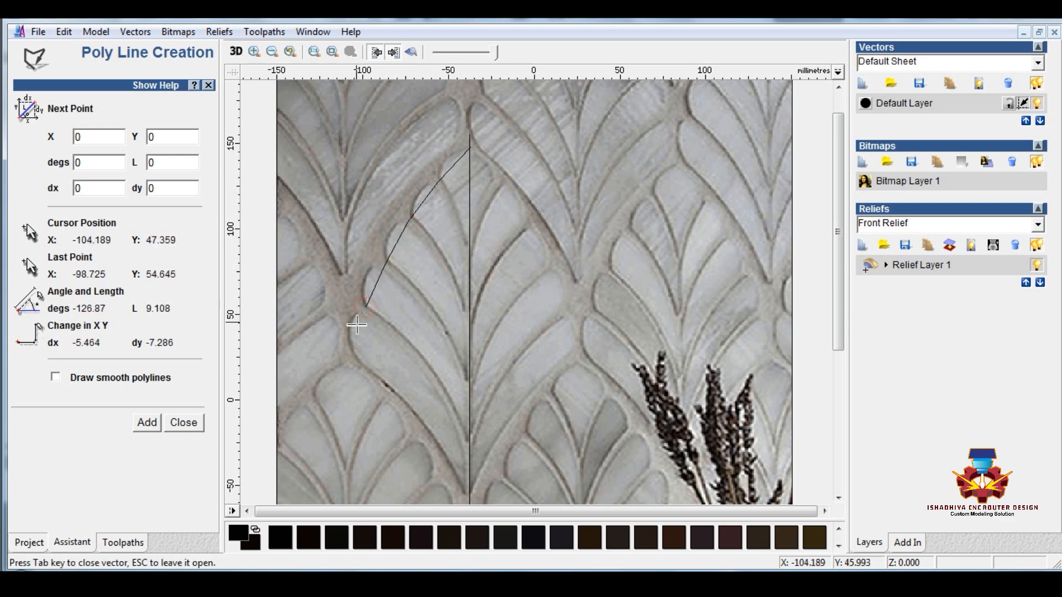
left_click(353, 358)
scroll(474, 325, "down", 2)
scroll(473, 329, "up", 4)
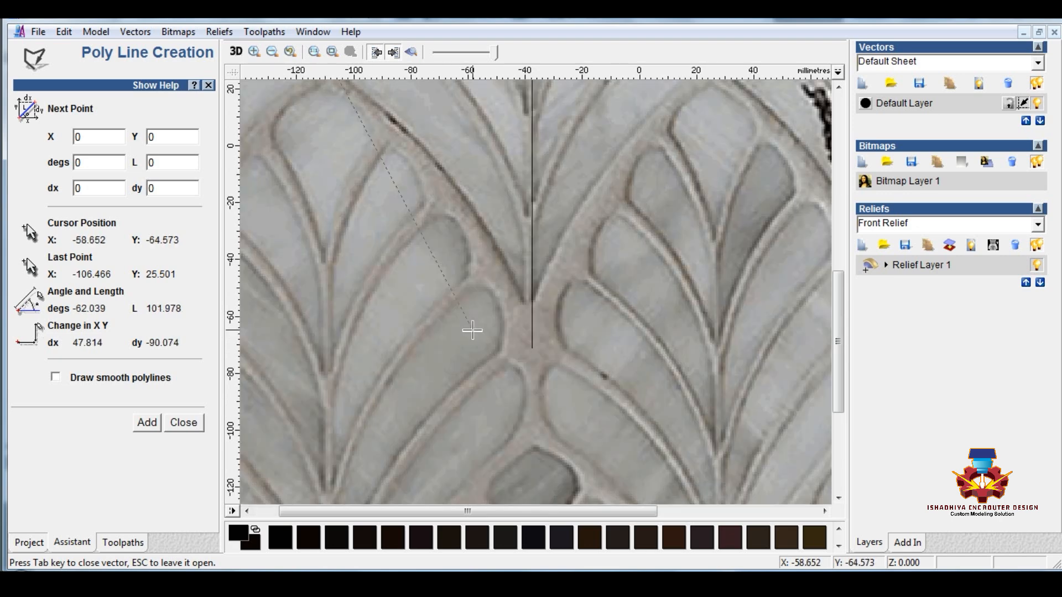
left_click(533, 311)
key("Escape")
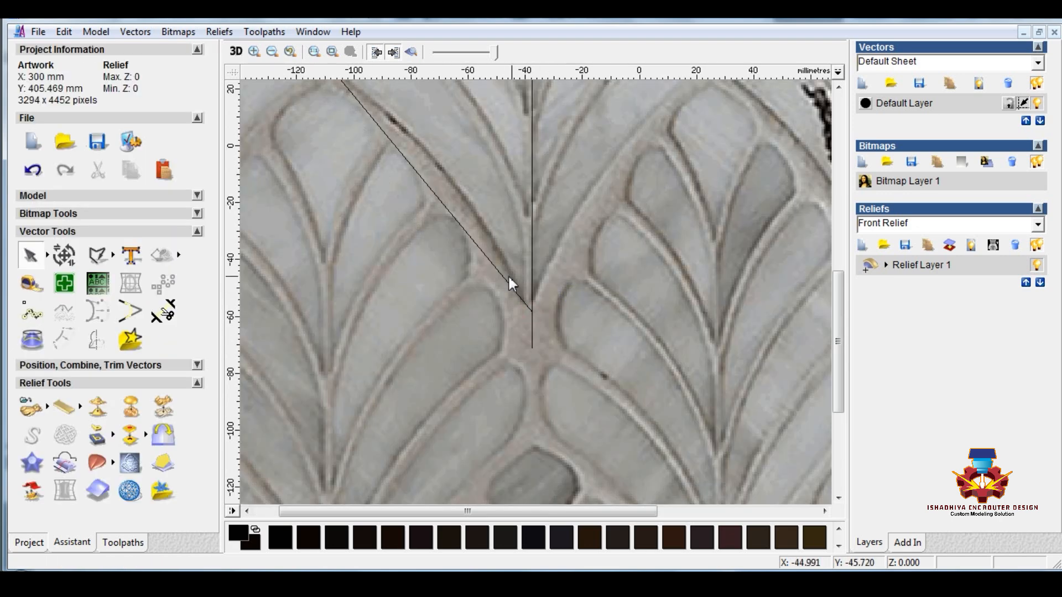
- Convert all spans of the leaf's left outline to Bezier curves in node editing
left_click(506, 275)
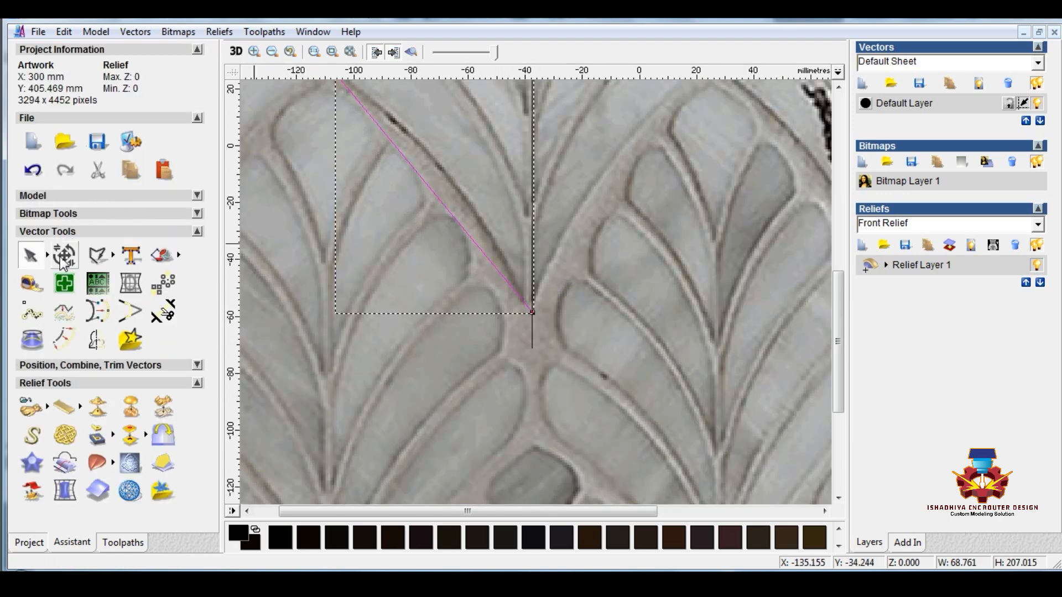
left_click(30, 255)
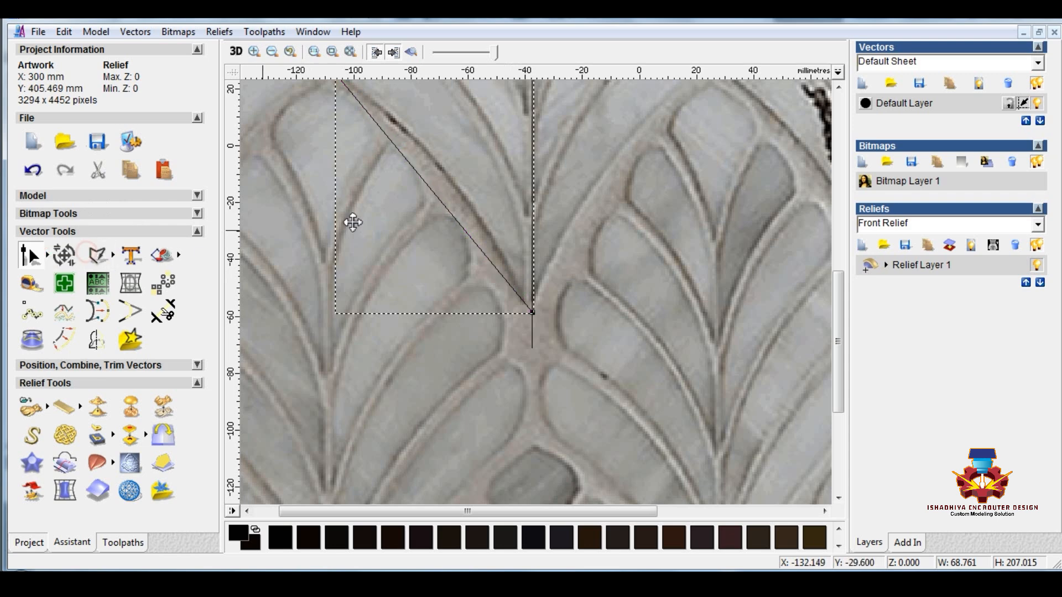
right_click(440, 201)
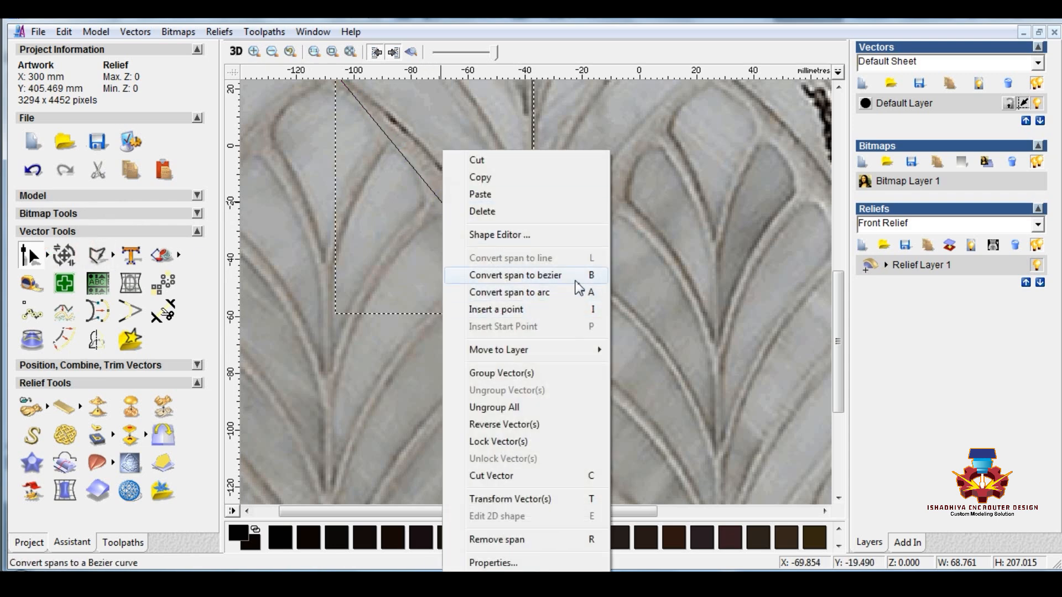
left_click(591, 276)
scroll(455, 231, "down", 1)
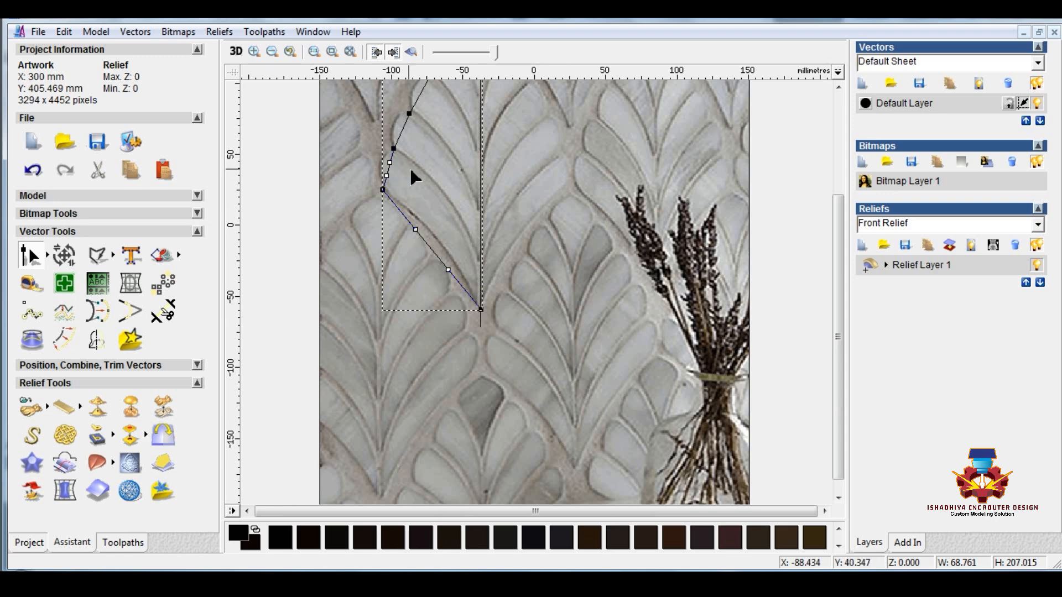
scroll(443, 247, "down", 1)
scroll(472, 243, "up", 3)
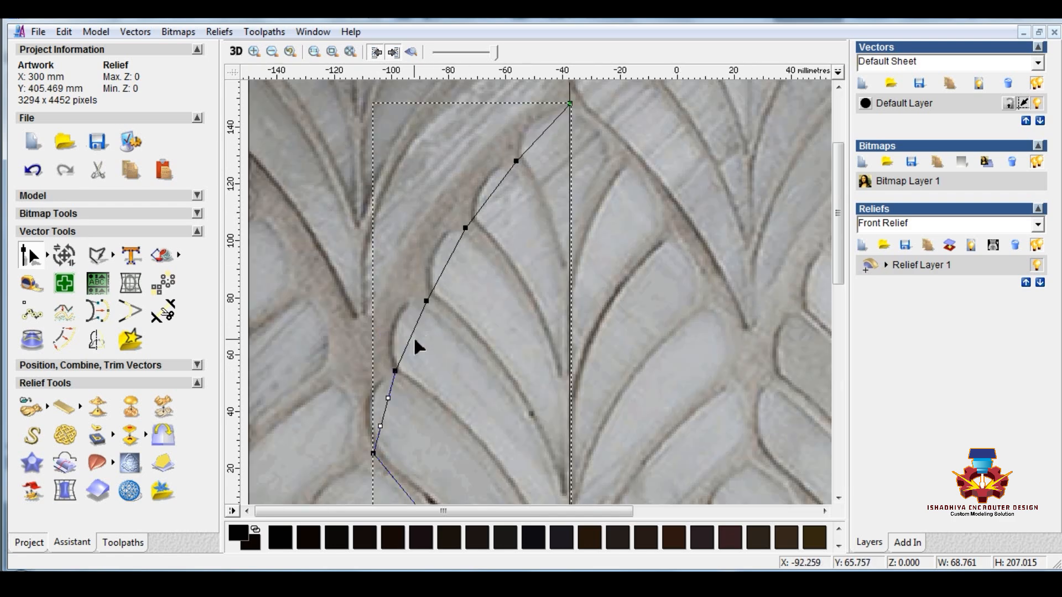
key("b")
key("b")
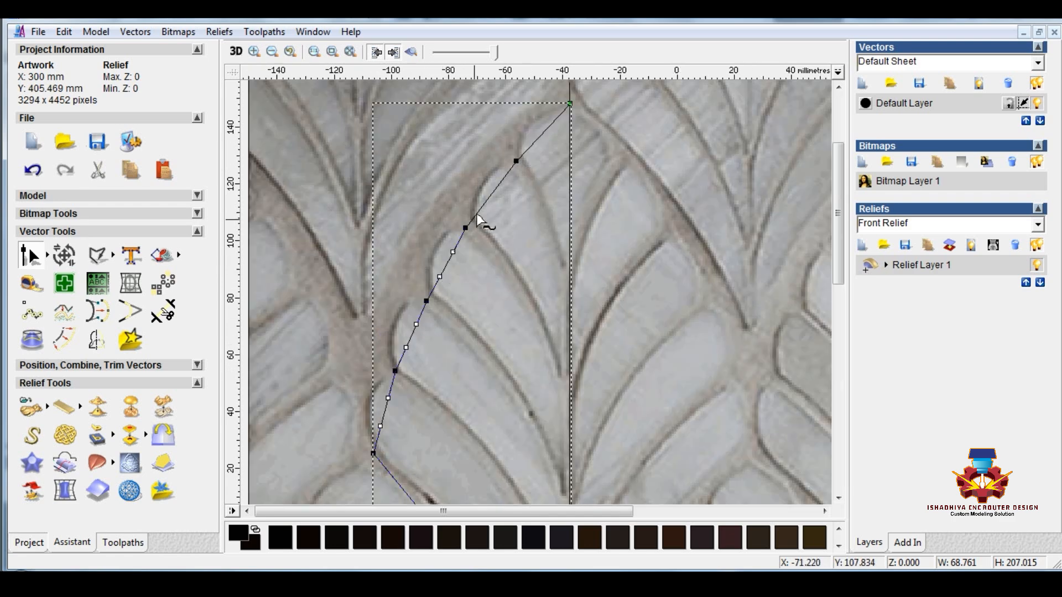
key("b")
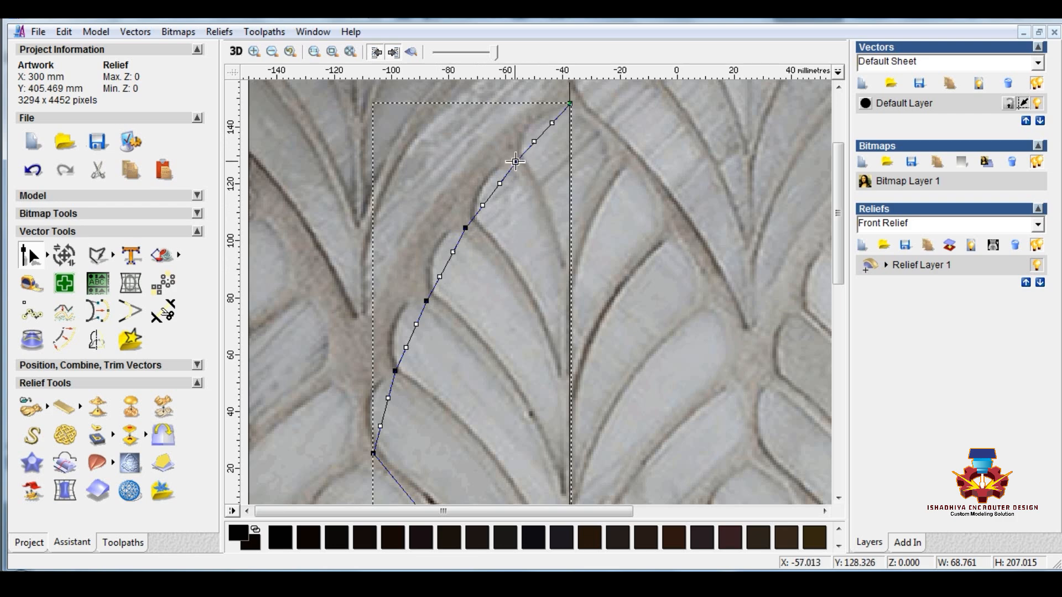
- Bend the outline's upper three Bezier spans outward to follow the rounded lobe edges in the image
scroll(528, 146, "down", 1)
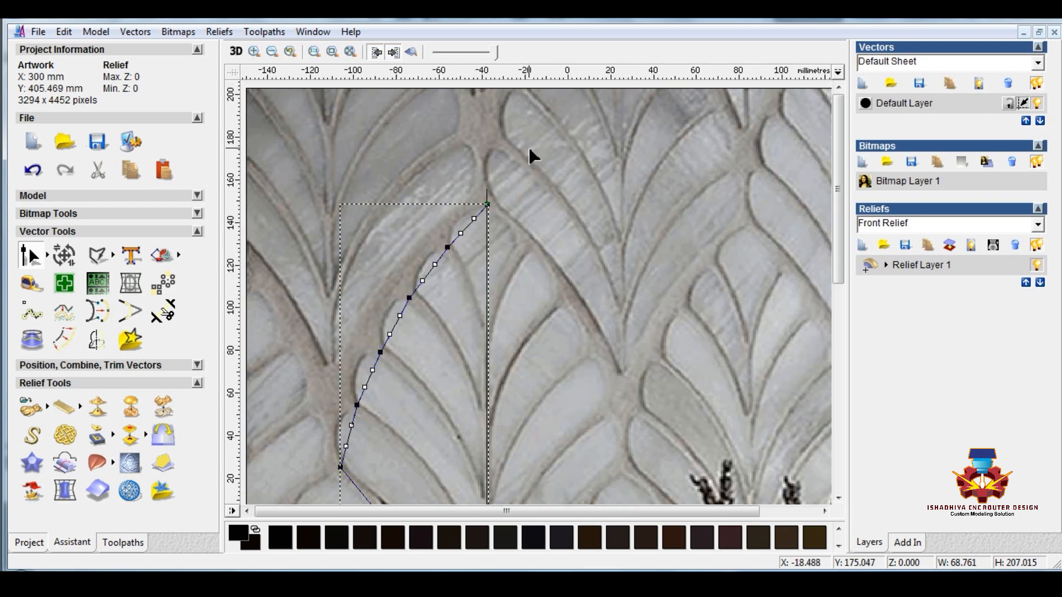
scroll(465, 241, "up", 1)
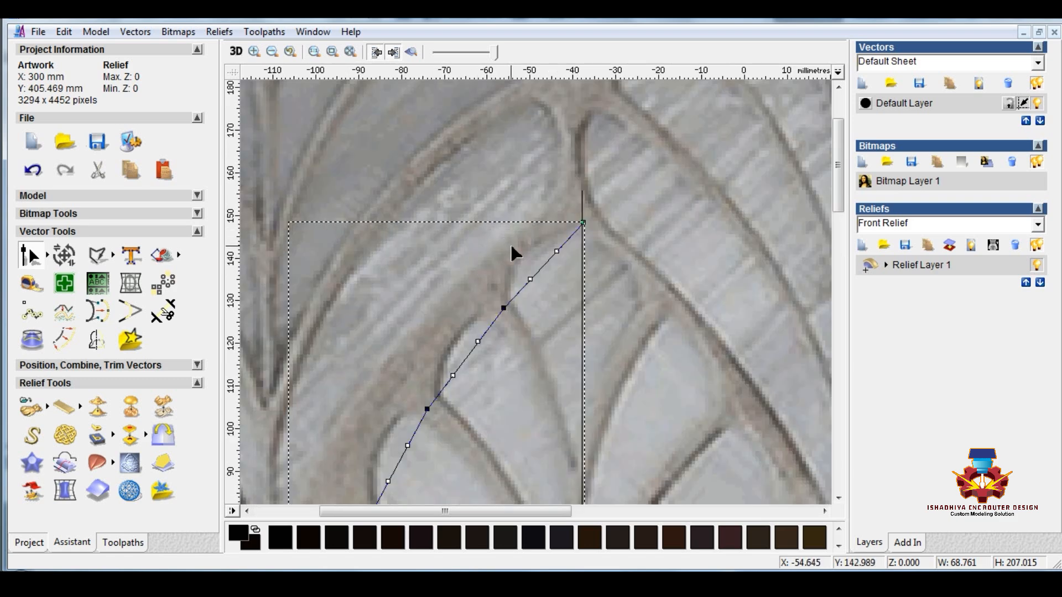
left_click_drag(556, 251, 531, 238)
left_click_drag(529, 278, 504, 267)
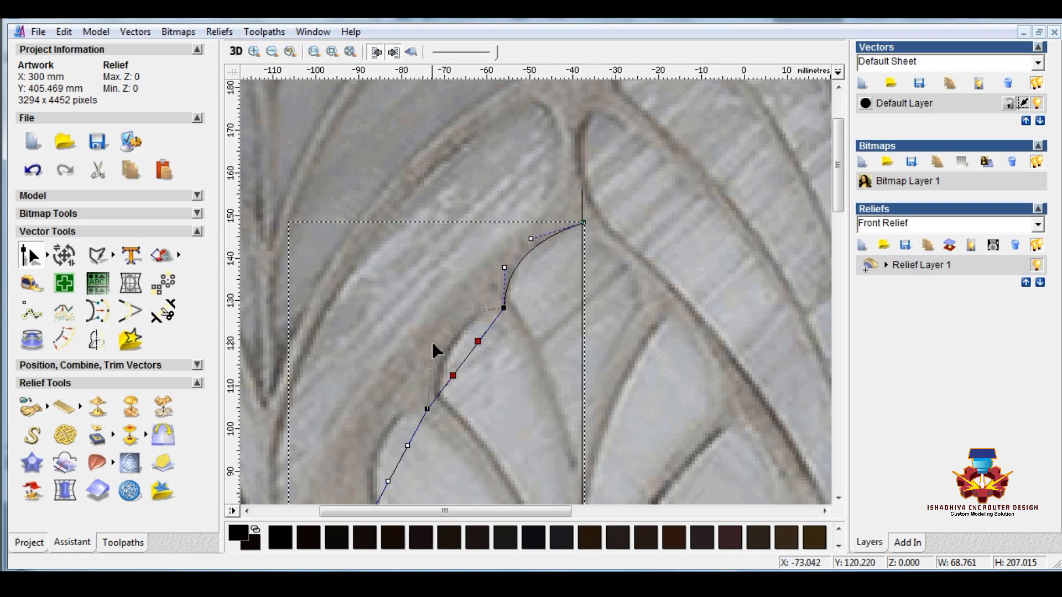
left_click_drag(433, 342, 432, 344)
scroll(398, 418, "down", 1)
scroll(412, 297, "up", 1)
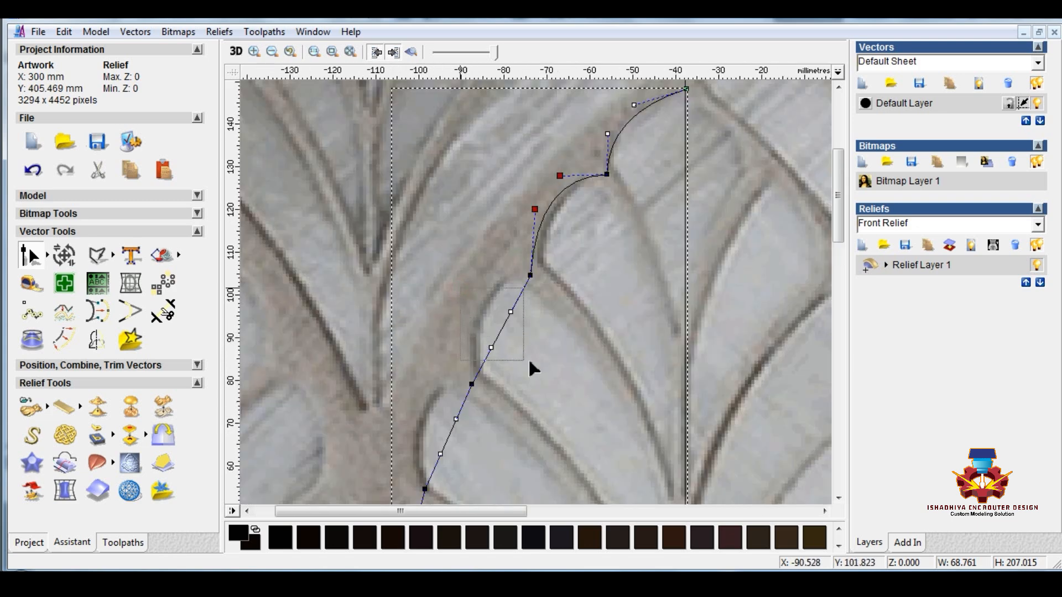
left_click_drag(529, 362, 526, 361)
left_click_drag(461, 317, 460, 316)
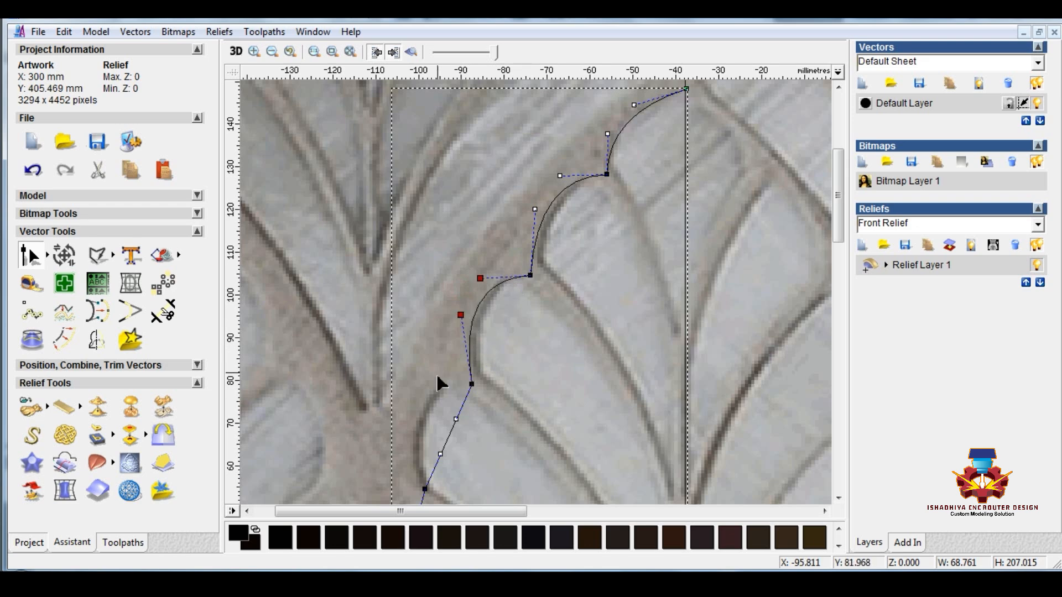
- Curve the fourth and fifth outline spans outward to match the two lower lobes
scroll(437, 387, "down", 1)
scroll(353, 300, "up", 1)
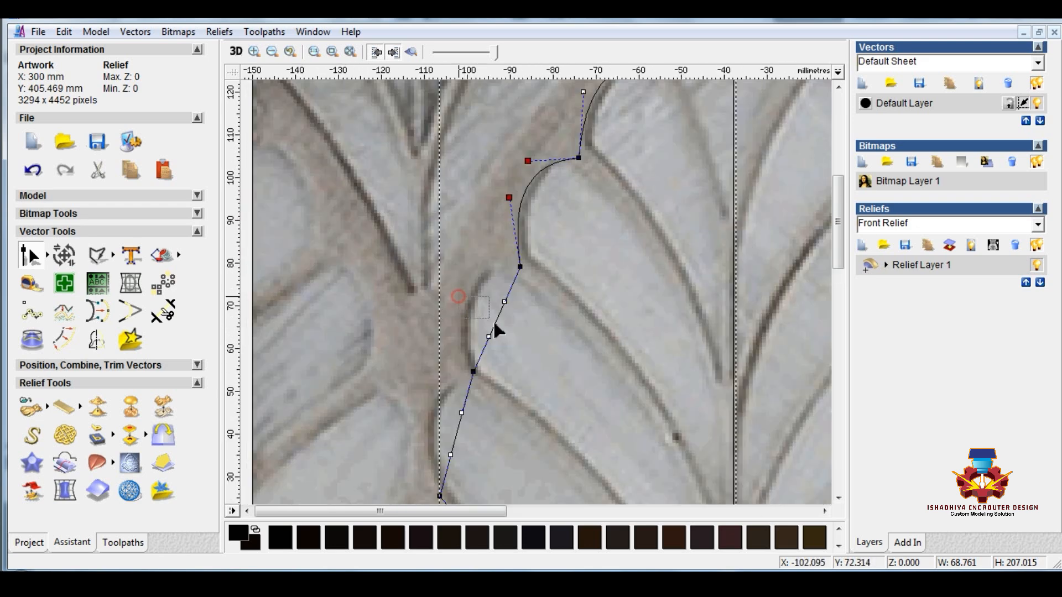
left_click_drag(529, 343, 459, 313)
left_click_drag(418, 400, 417, 434)
- Shape the long lower span of the outline to follow the leaf's curved bottom edge, and deselect it
scroll(449, 401, "down", 1)
left_click_drag(373, 394, 470, 495)
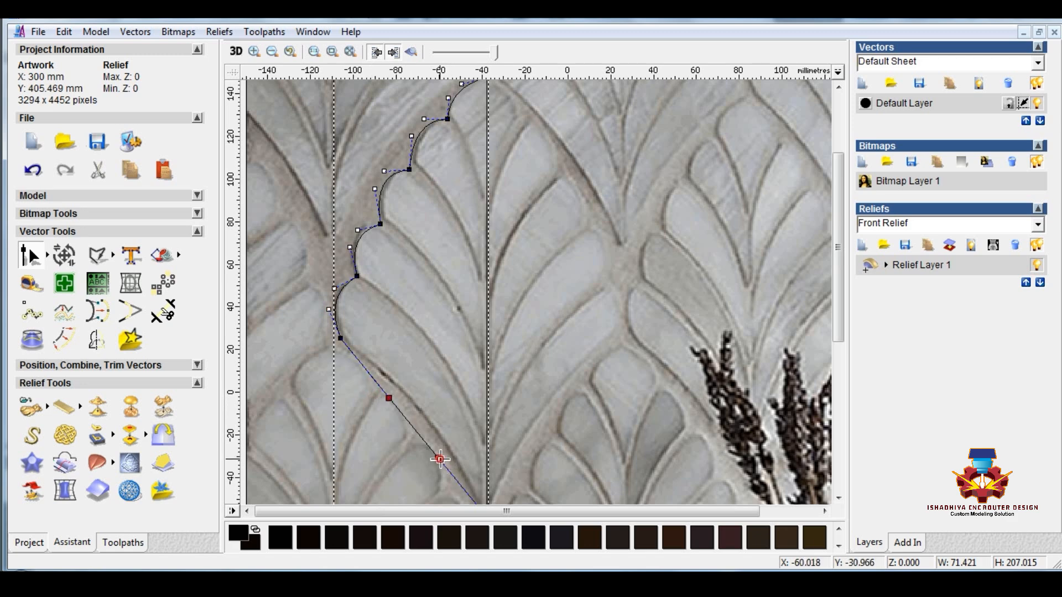
left_click_drag(449, 434, 448, 434)
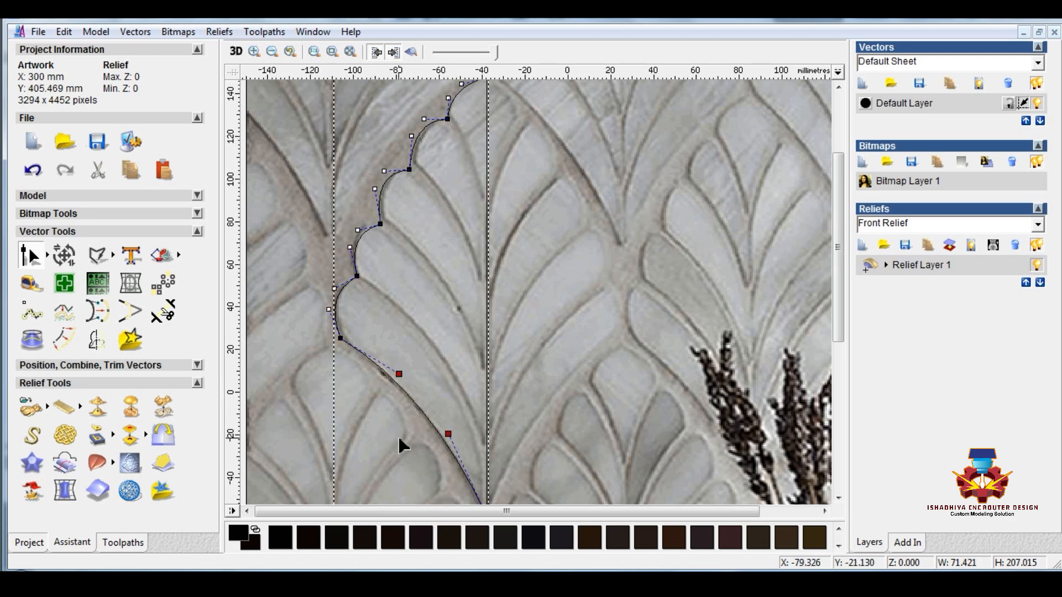
left_click_drag(400, 375, 403, 381)
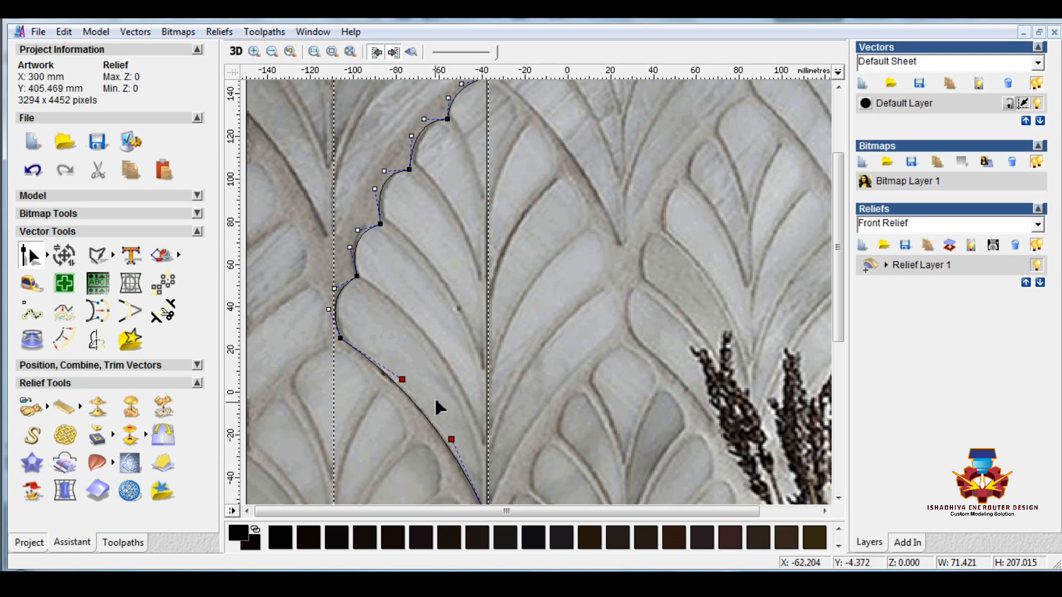
left_click(406, 337)
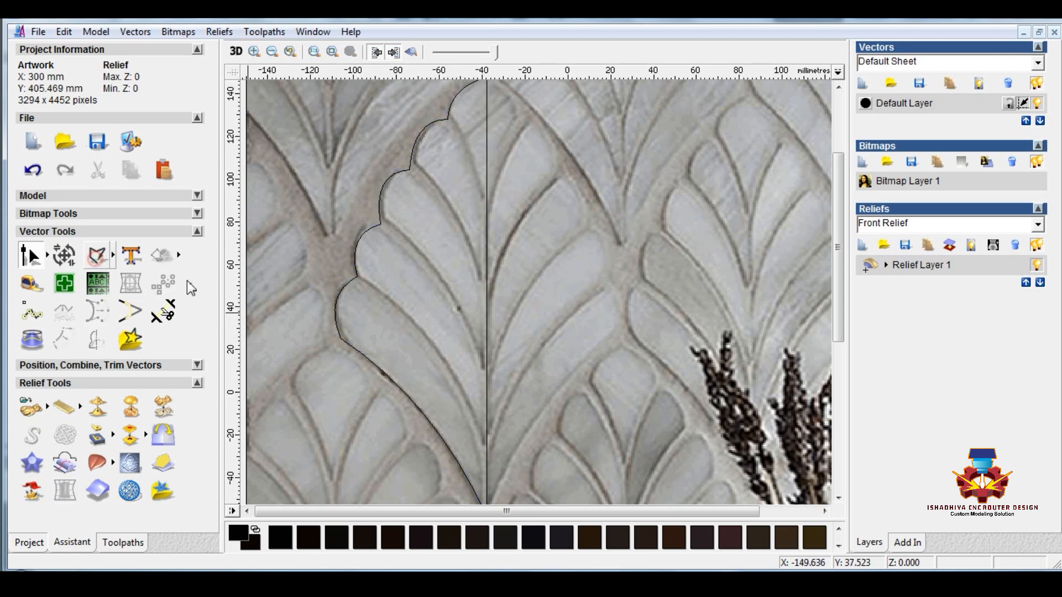
- Draw four separate straight vein lines from the outline's lobe notches down to the vertical centre line
left_click(98, 255)
left_click(358, 277)
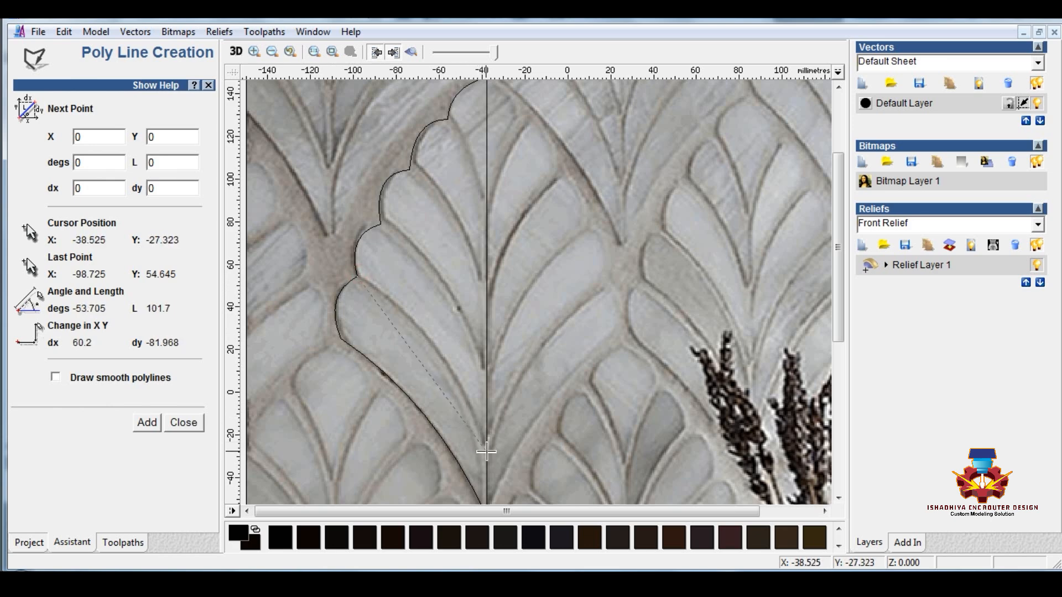
left_click(485, 451)
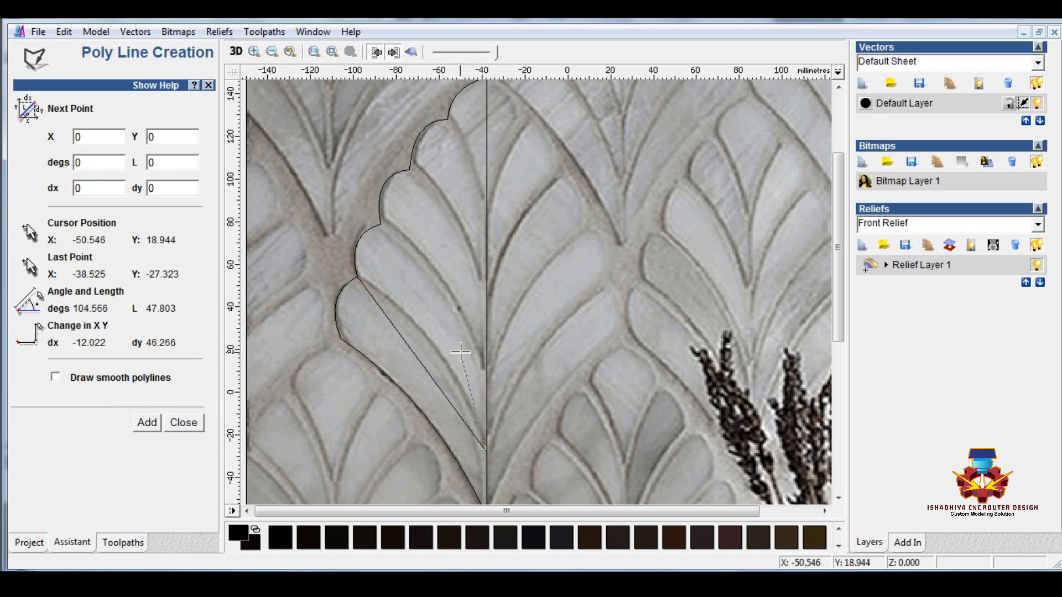
left_click(380, 223)
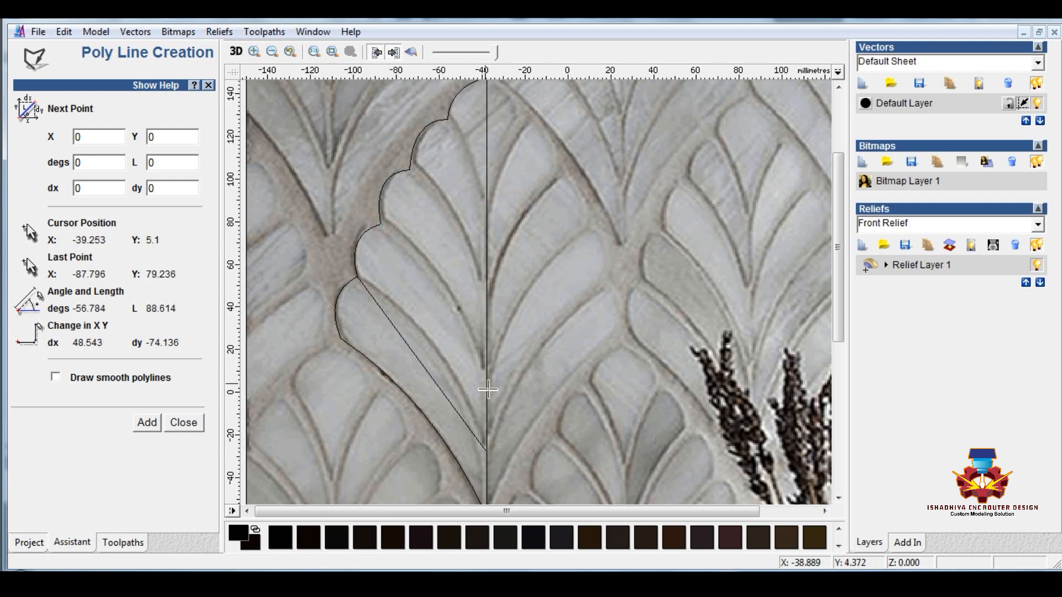
left_click(486, 378)
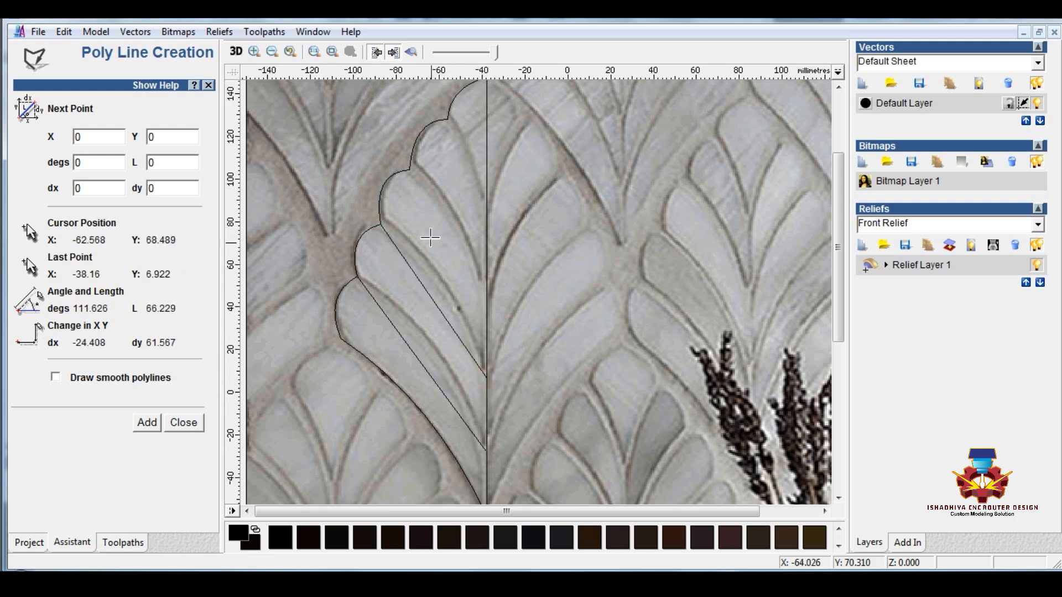
left_click(412, 169)
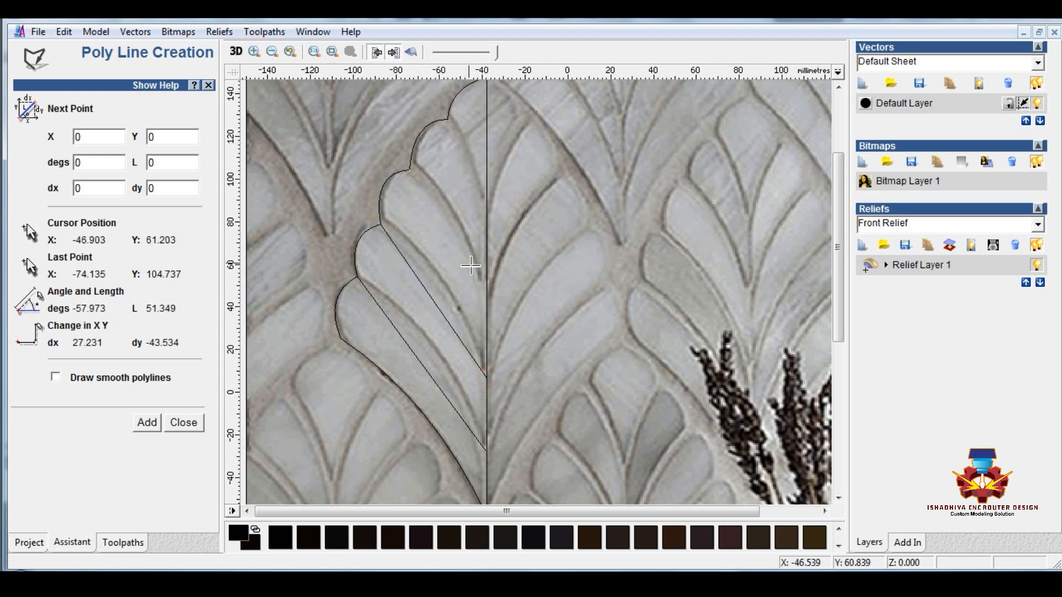
left_click(486, 291)
left_click(447, 117)
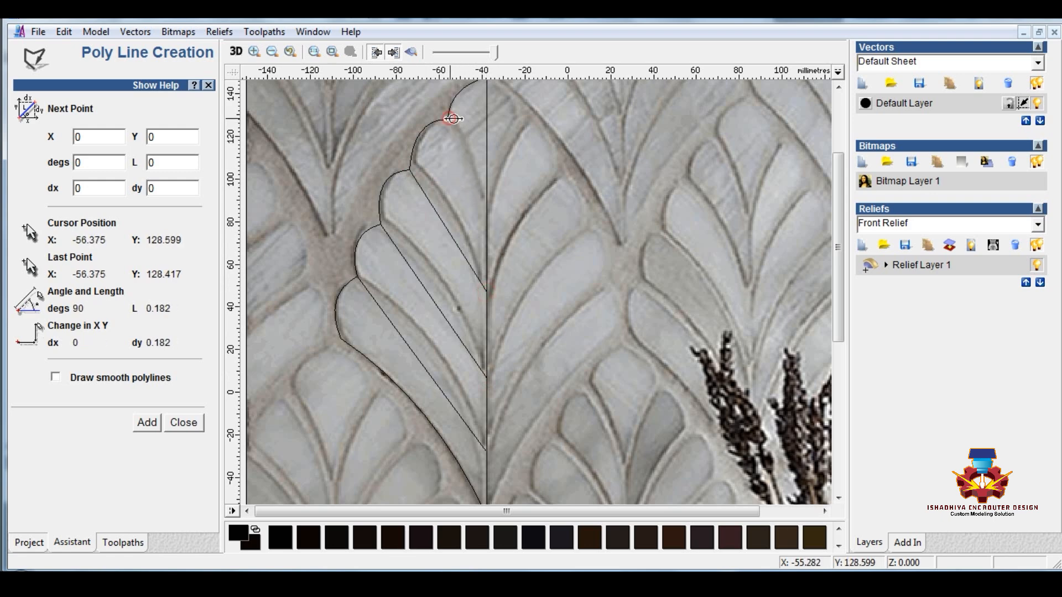
left_click(486, 211)
key("Escape")
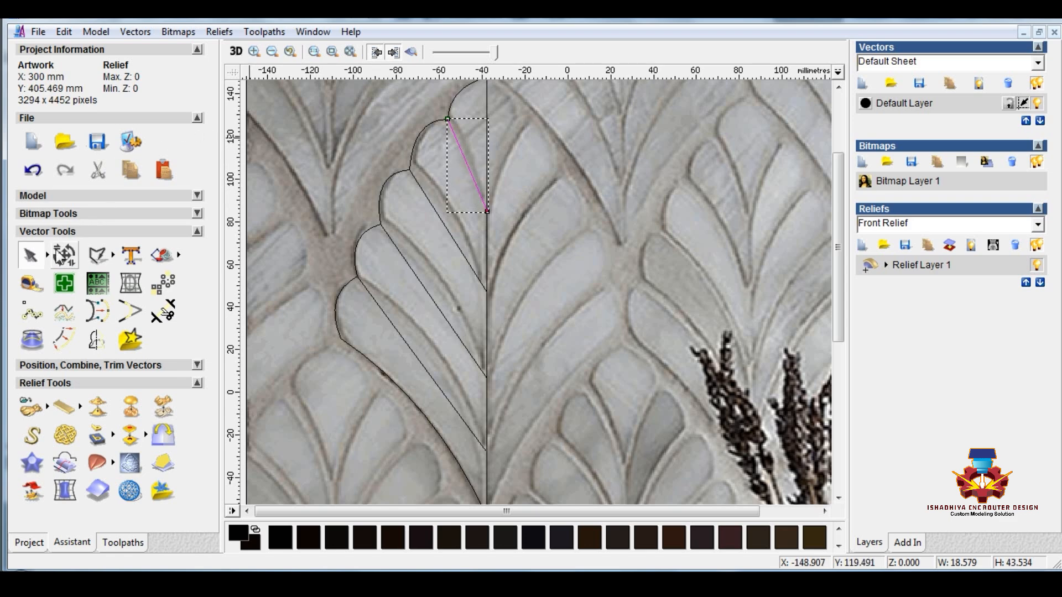
- Convert the straight veins' spans to Bezier and bend the lowest vein upward to follow its groove in the image
mouse_move(48, 255)
left_click(94, 255)
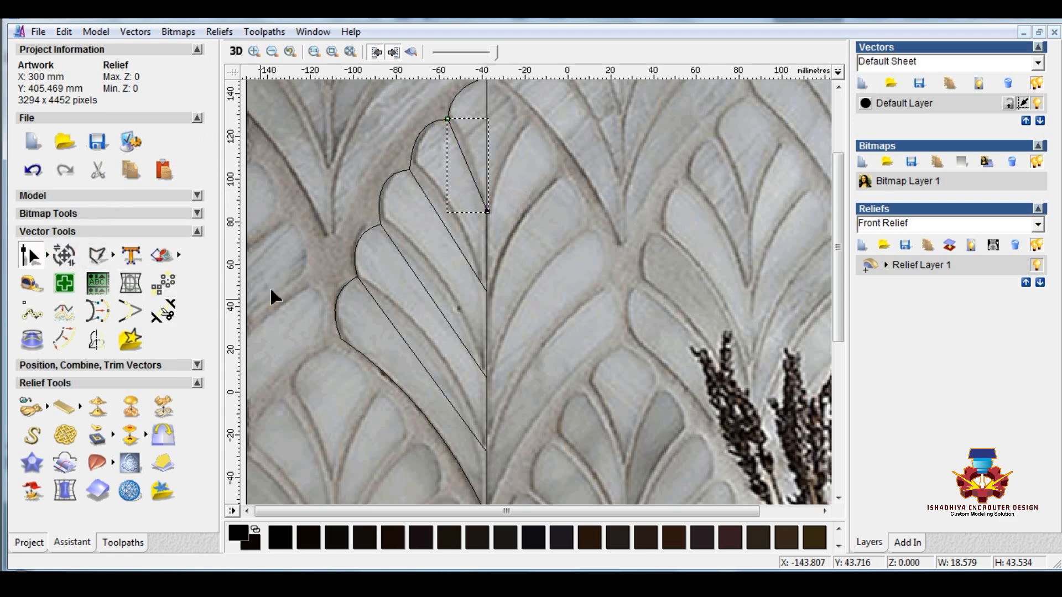
left_click(463, 152)
left_click(440, 220)
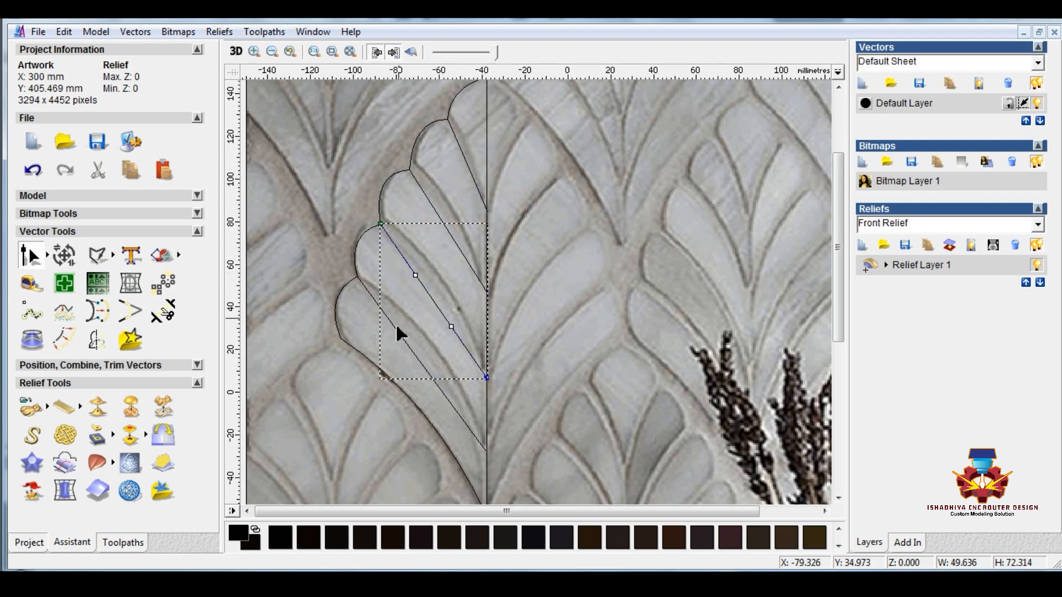
right_click(402, 336)
left_click(545, 275)
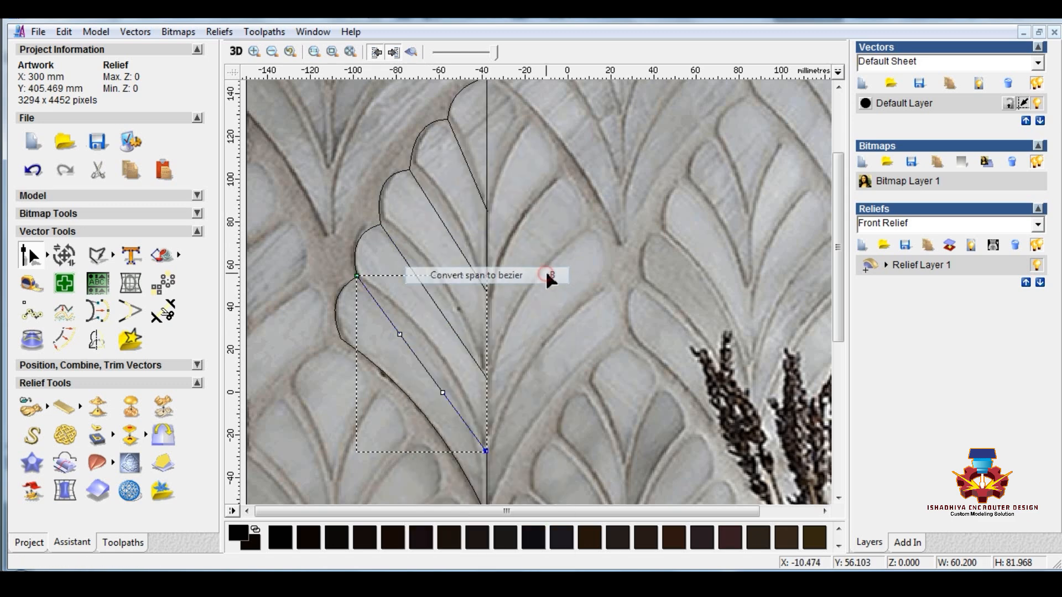
left_click_drag(455, 421, 453, 368)
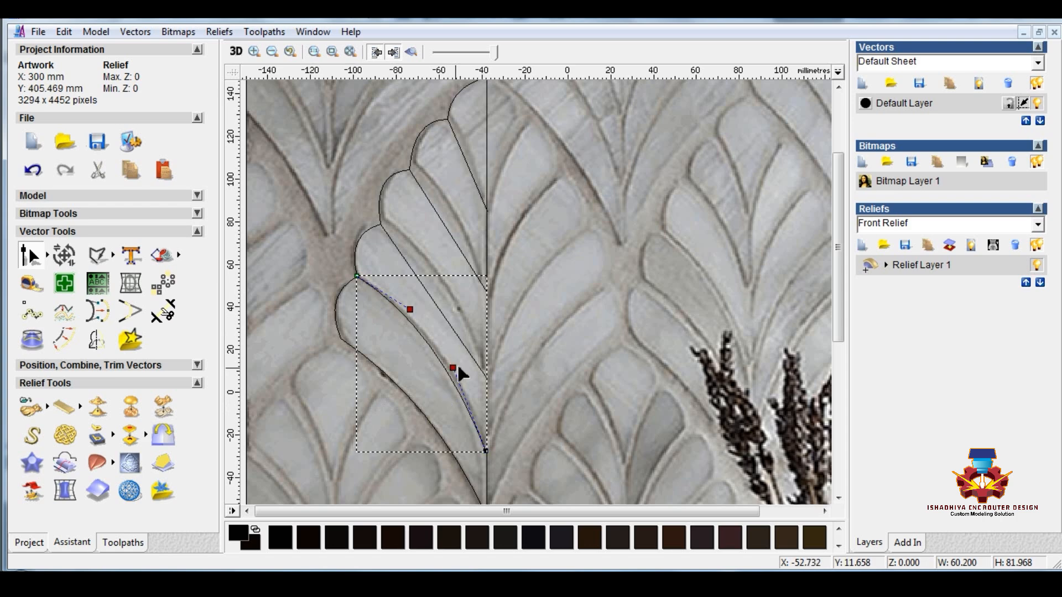
- Bend the two middle veins into curves that follow their grooves, converting the upper one's span to Bezier
left_click(442, 312)
left_click(415, 275)
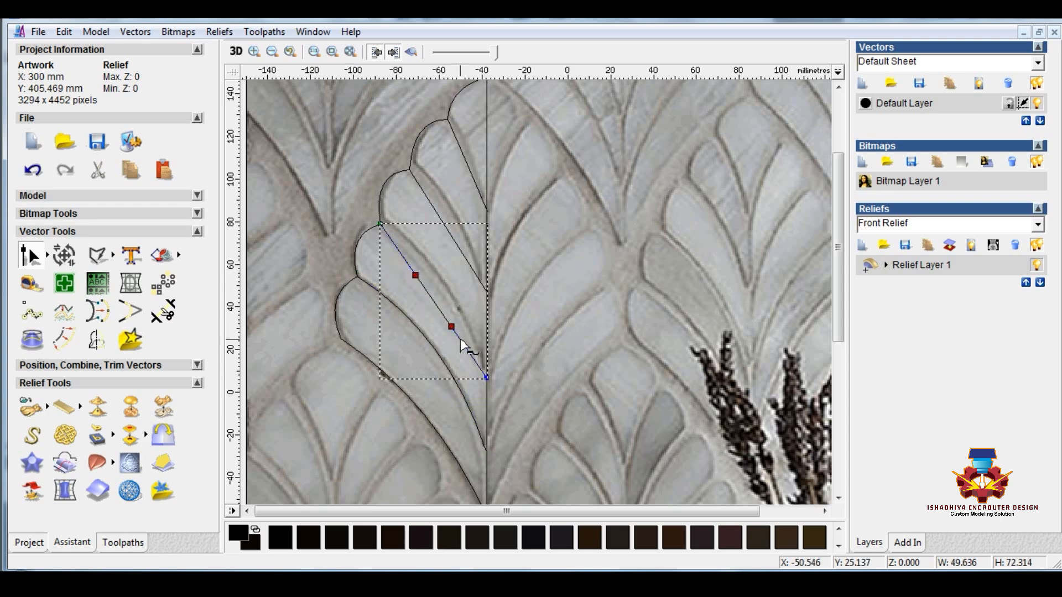
left_click_drag(455, 304, 464, 295)
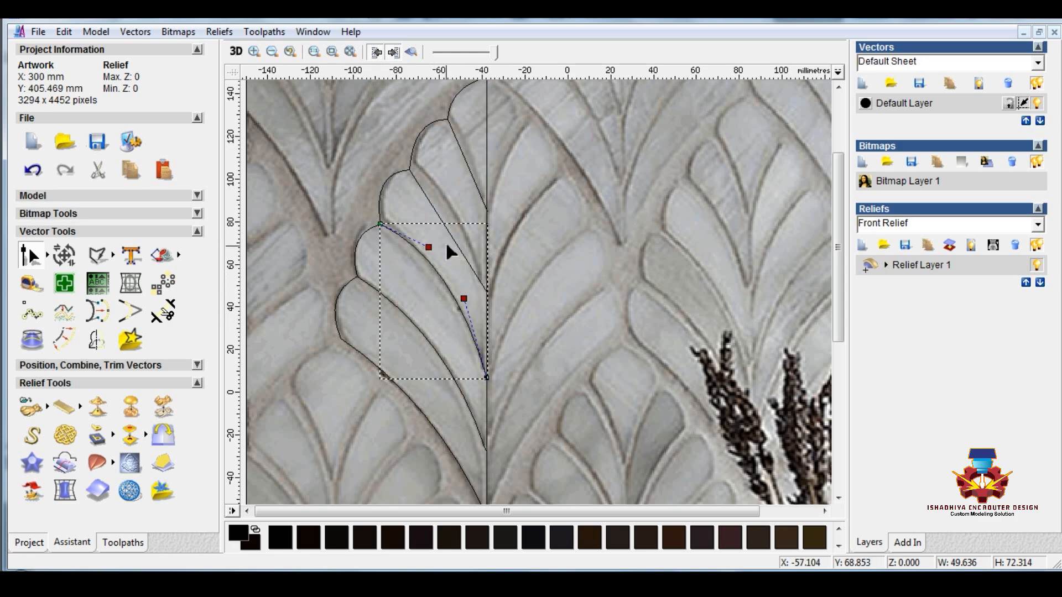
left_click(450, 233)
key("b")
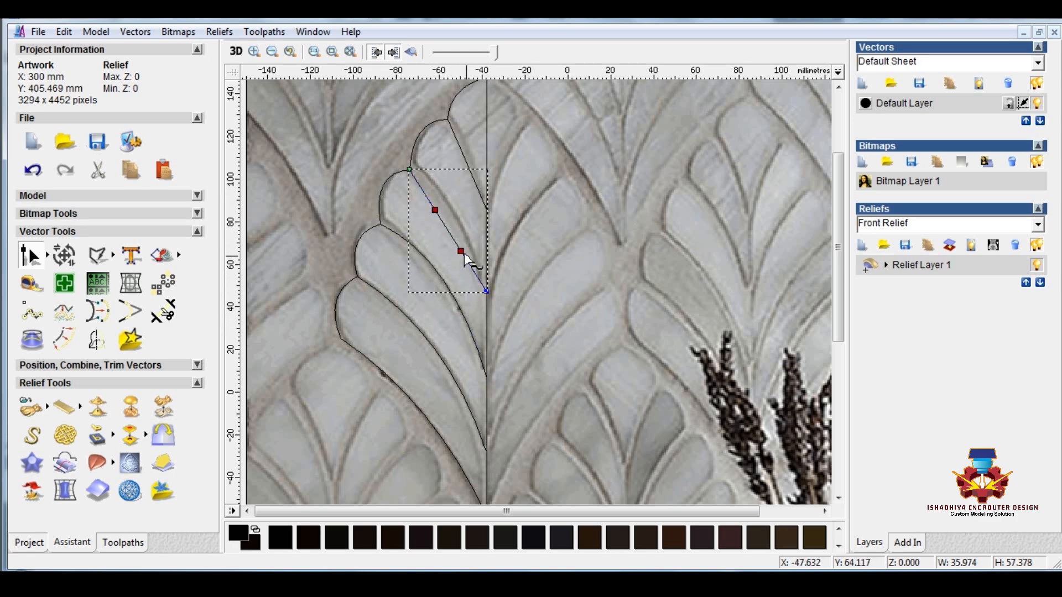
left_click(461, 251)
left_click_drag(471, 228, 479, 206)
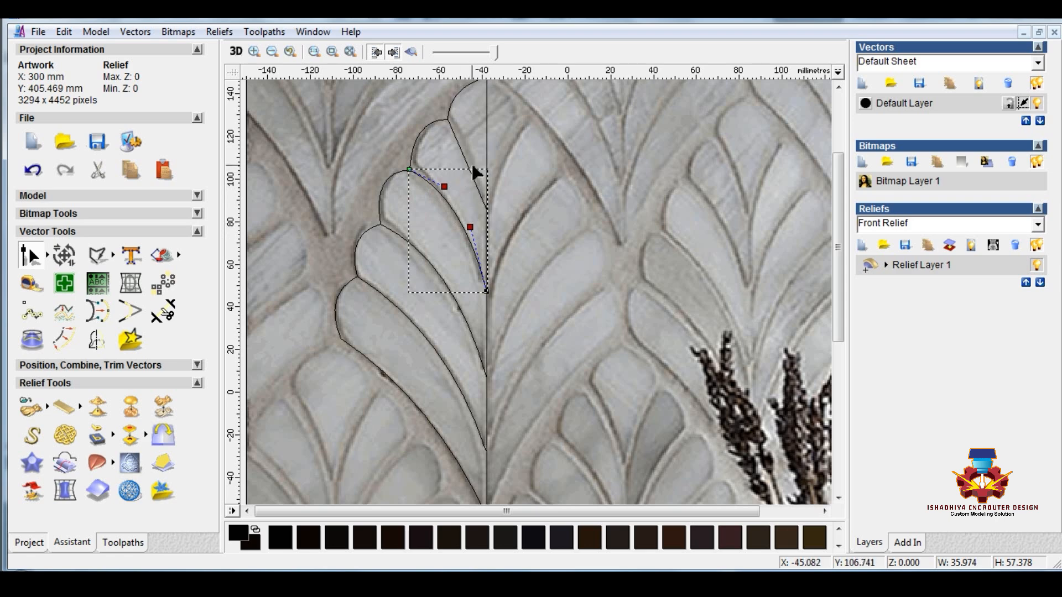
- Convert the uppermost vein's span to Bezier and curve it along its groove down to the centre line
scroll(471, 161, "up", 2)
left_click(519, 276)
key("b")
left_click_drag(500, 247, 549, 303)
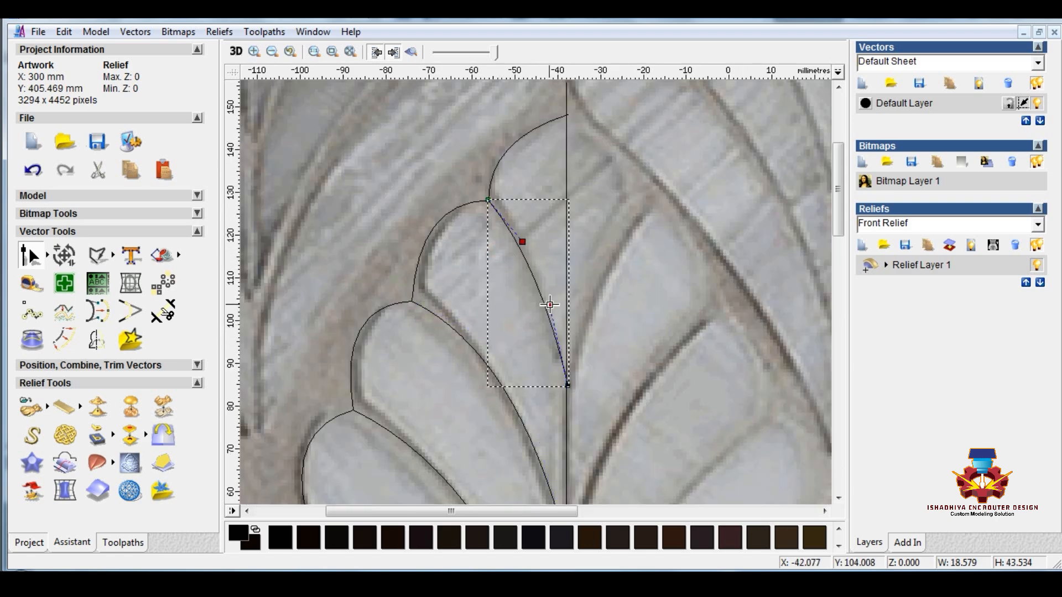
scroll(437, 339, "down", 2)
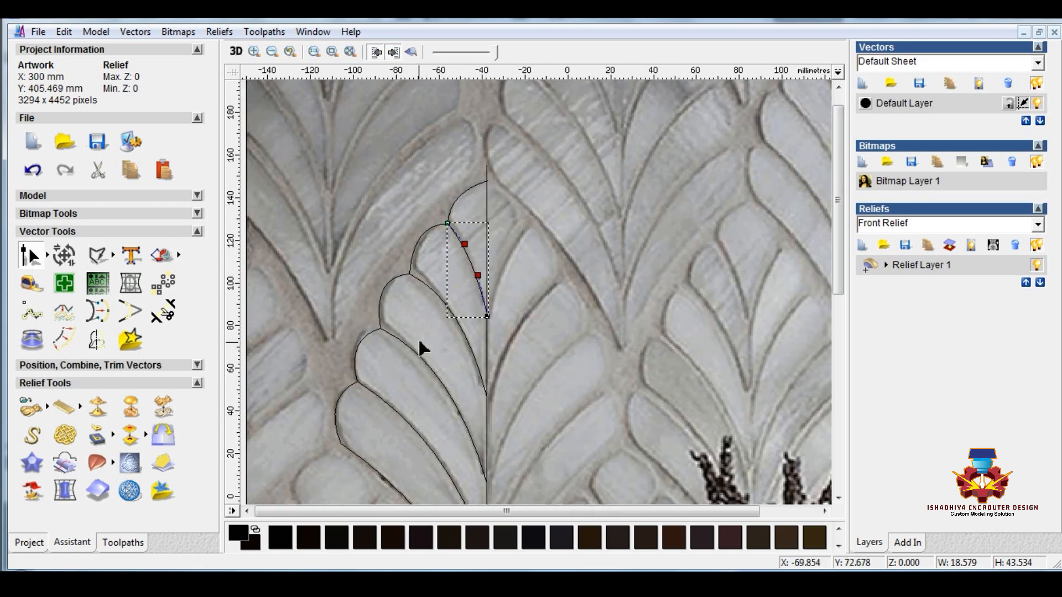
- Shift the outline's second notch from the top and the adjoining vein's end slightly inward, and refit that vein's curve to the groove
scroll(421, 291, "up", 2)
left_click(517, 248)
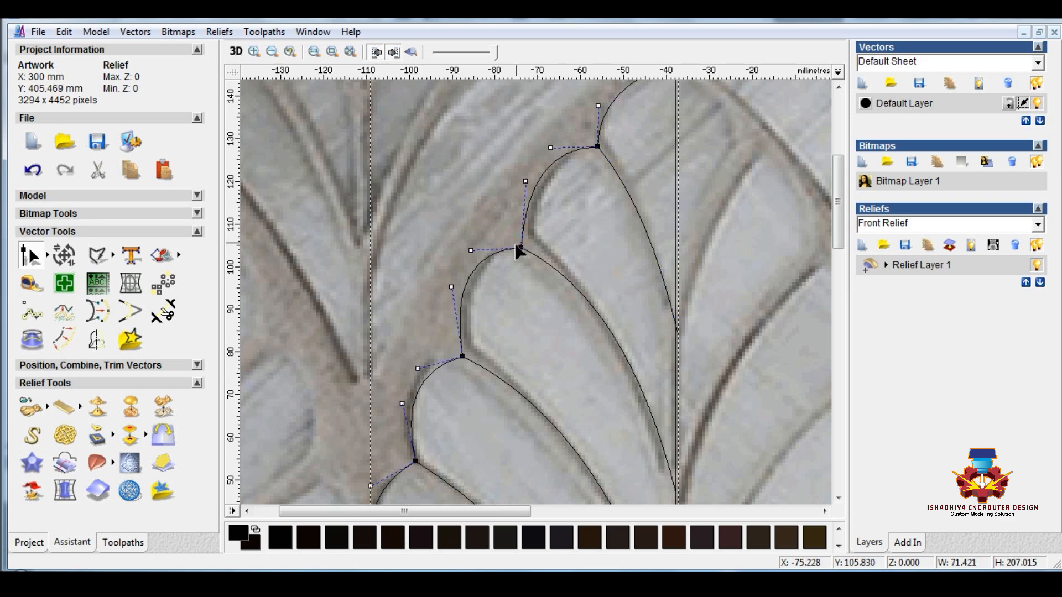
left_click_drag(514, 244, 528, 241)
left_click(527, 252)
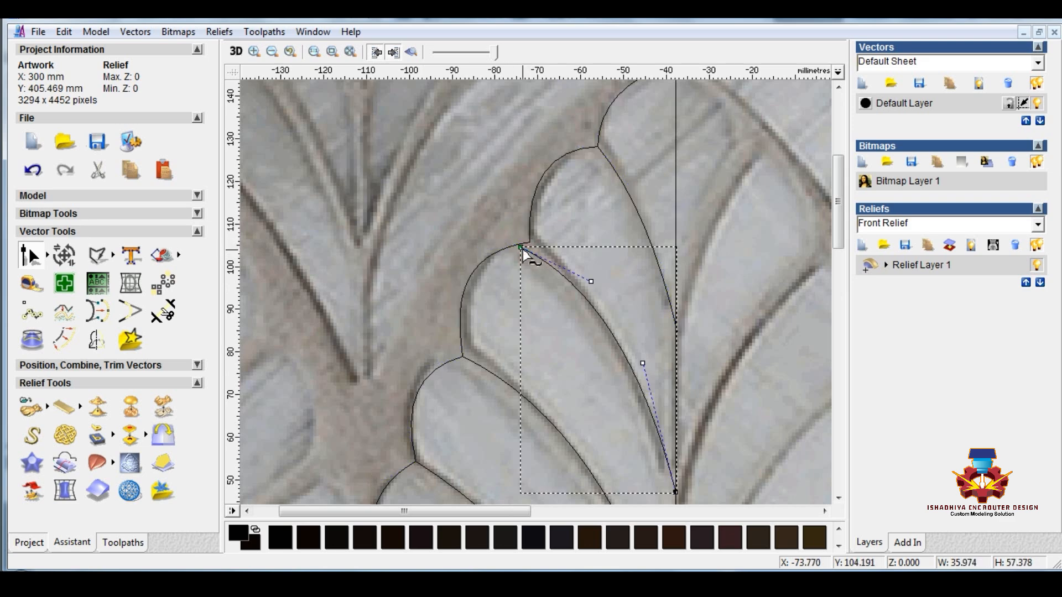
left_click_drag(532, 243, 529, 242)
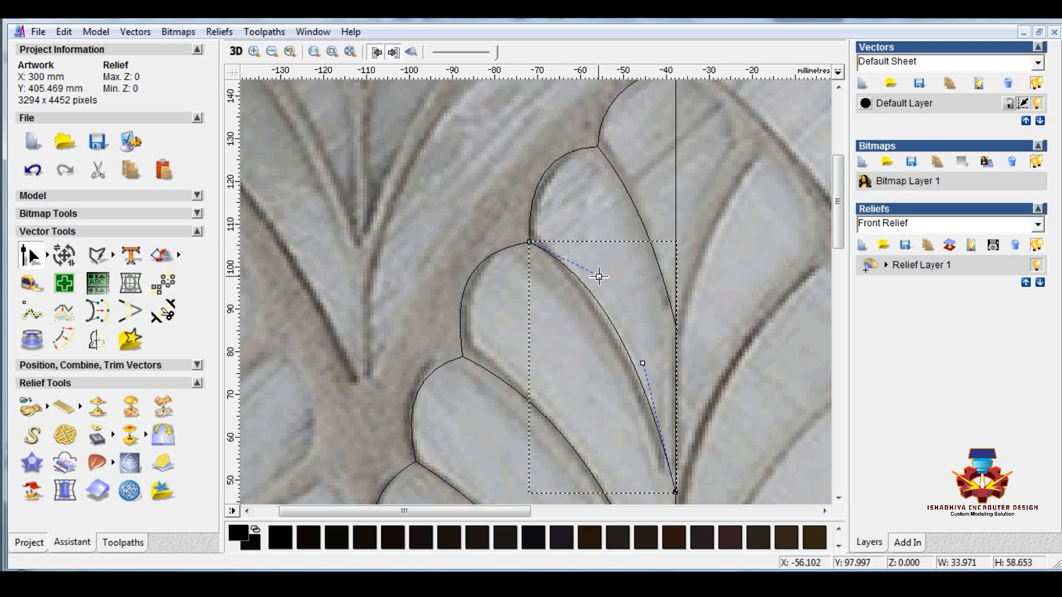
left_click_drag(599, 277, 601, 298)
left_click_drag(641, 364, 642, 377)
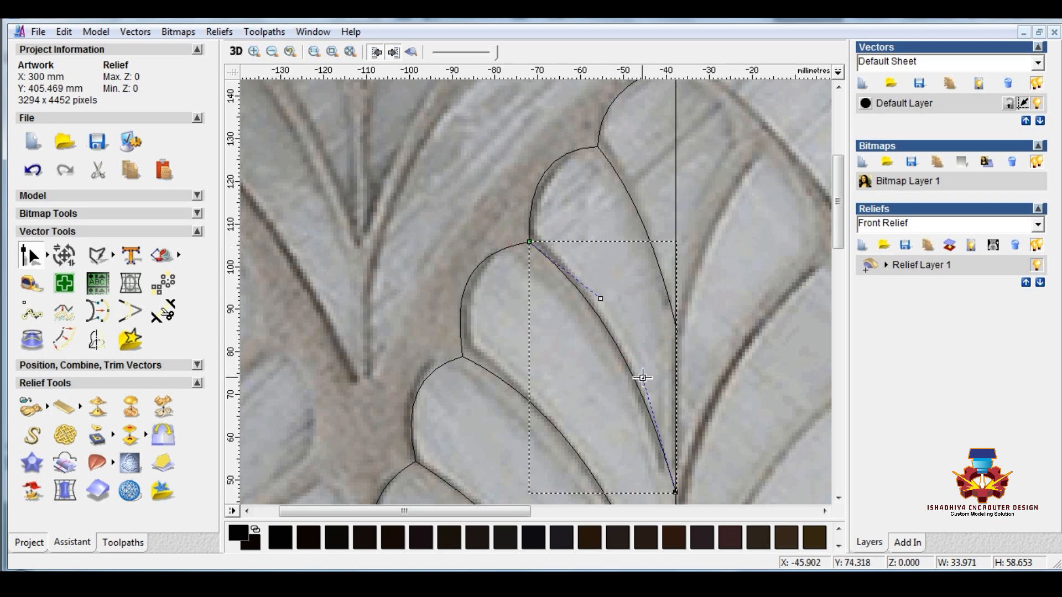
- Shift the outline's third notch from the top and its vein's end slightly inward, and adjust the vein's upper curve
left_click(463, 358)
left_click_drag(463, 356, 470, 352)
left_click(470, 360)
left_click_drag(561, 416, 565, 431)
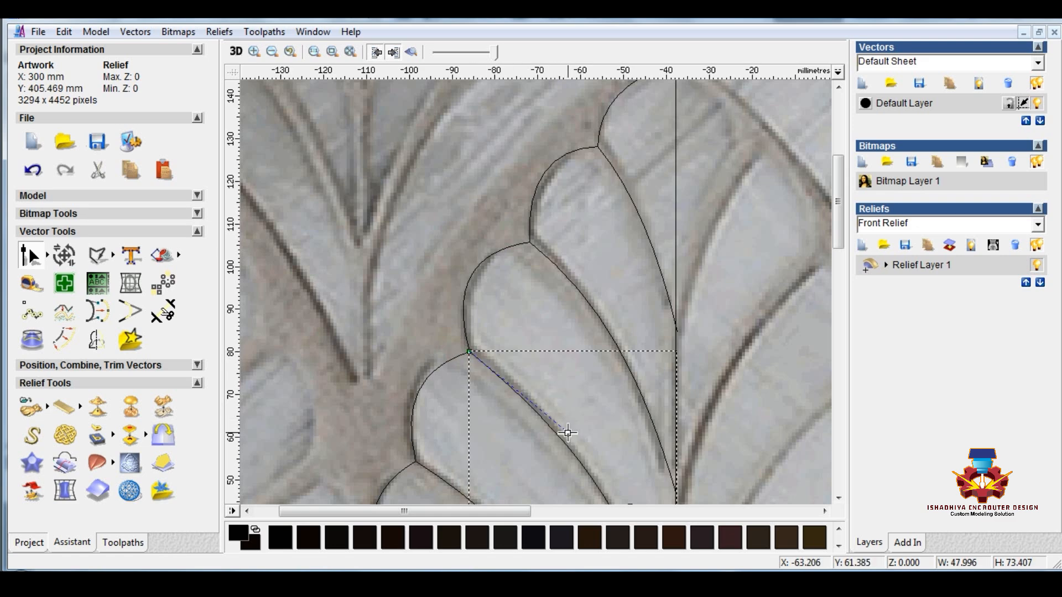
- Examine the traced lobes and veins against the reference image, from the leaf's base up to its tip
scroll(533, 266, "down", 2)
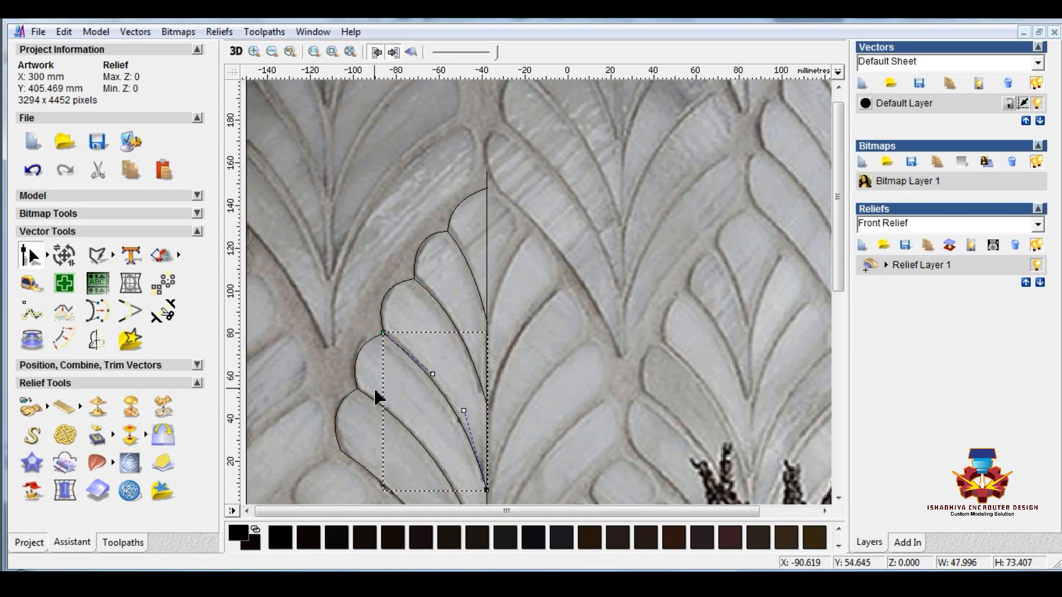
scroll(374, 387, "up", 2)
scroll(459, 350, "down", 2)
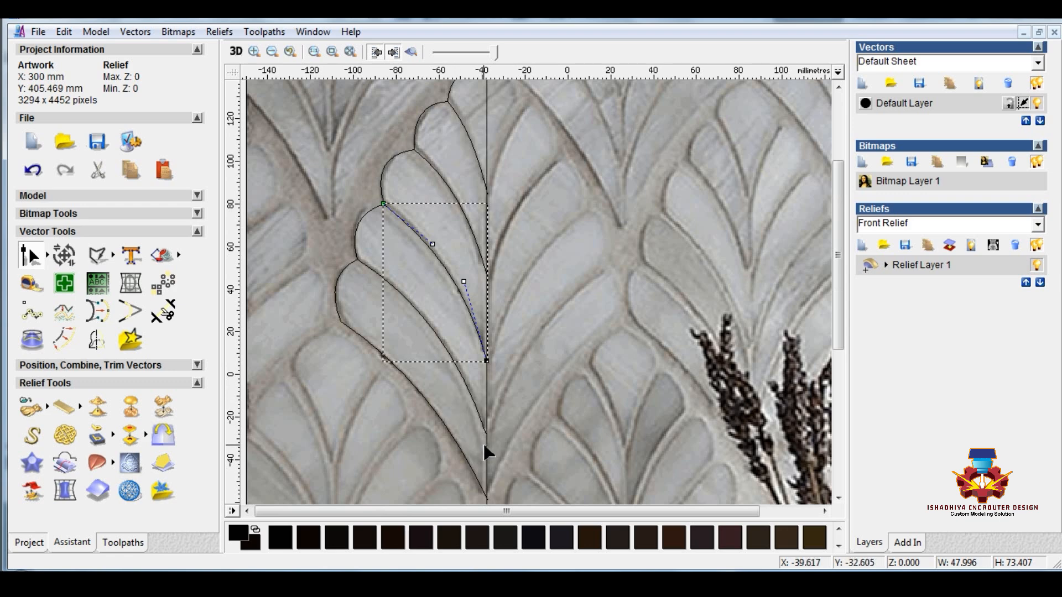
scroll(466, 145, "up", 2)
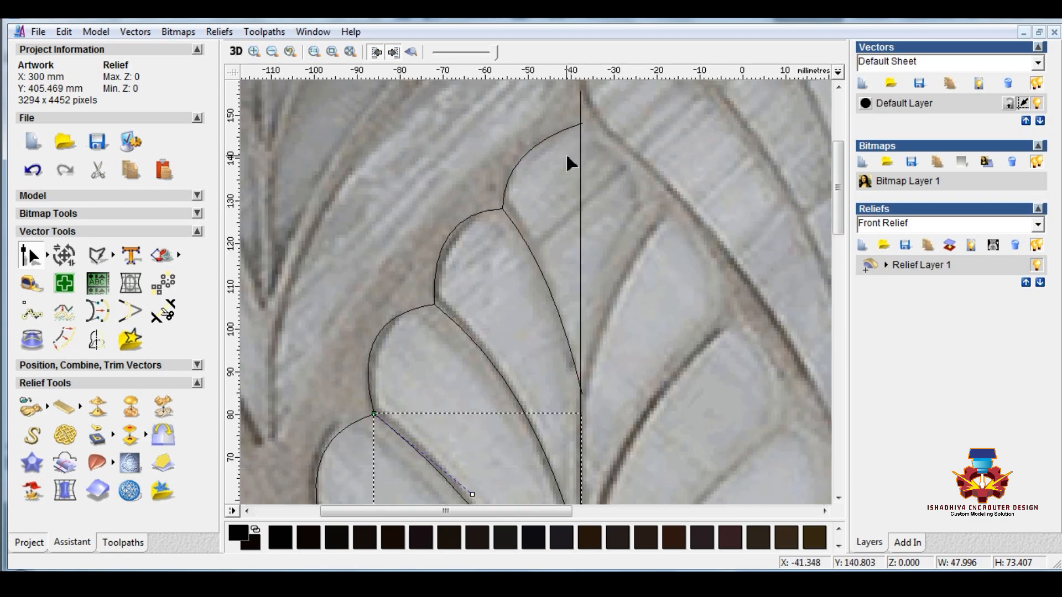
scroll(559, 166, "up", 2)
scroll(458, 282, "down", 2)
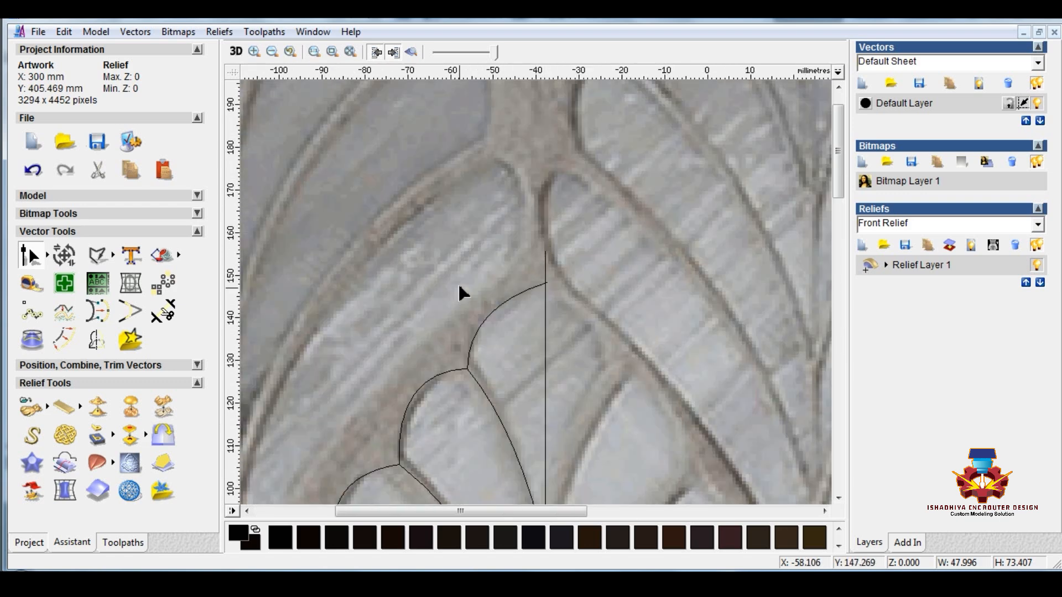
left_click(386, 267)
scroll(417, 290, "down", 2)
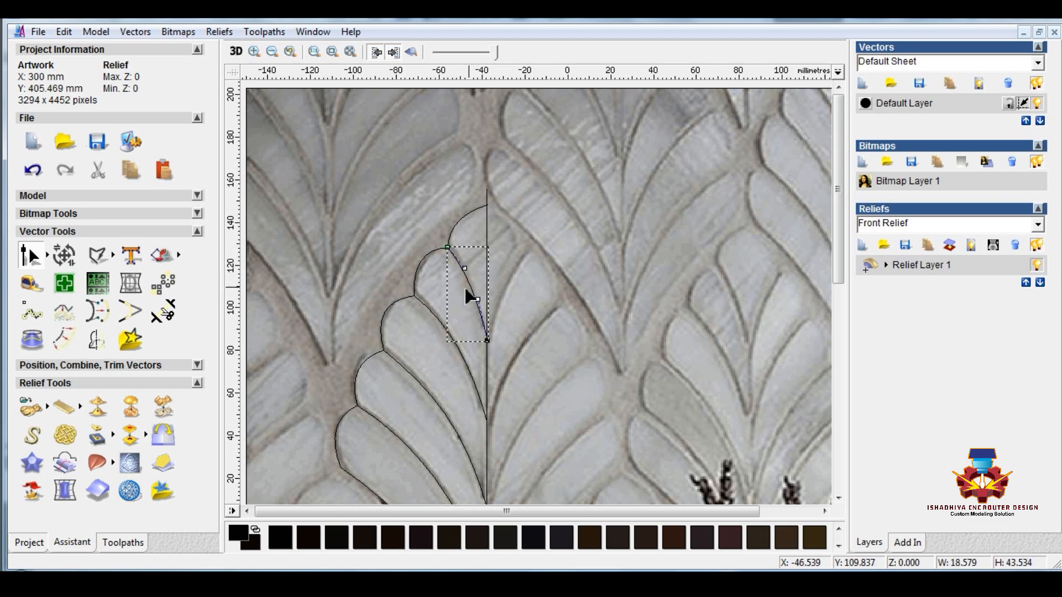
- Leave node editing and group the four curved veins together
left_click(469, 292)
left_click(341, 213)
key("n")
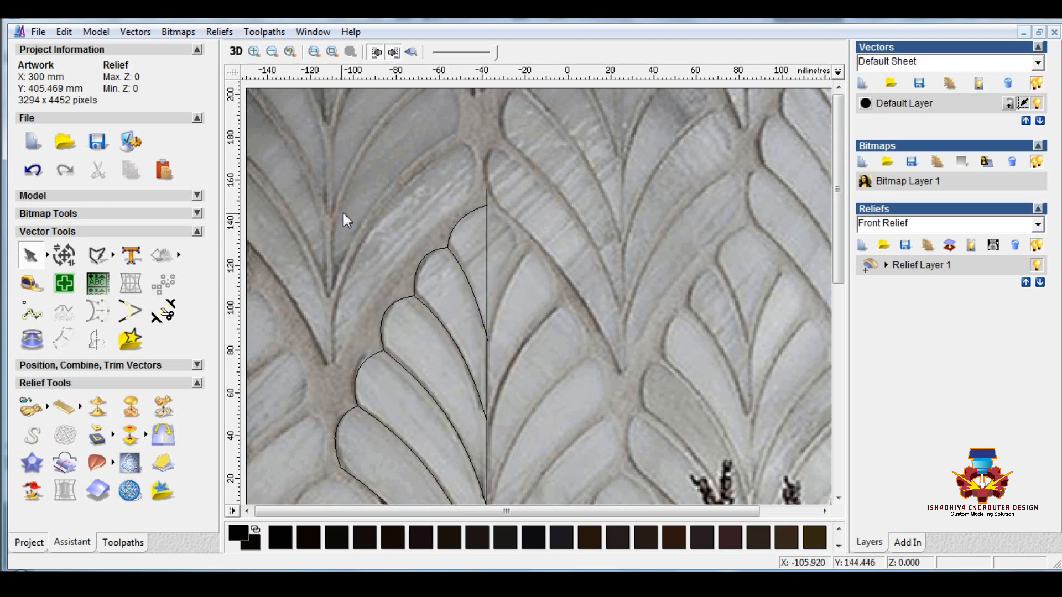
left_click(462, 276)
left_click(431, 318, "shift")
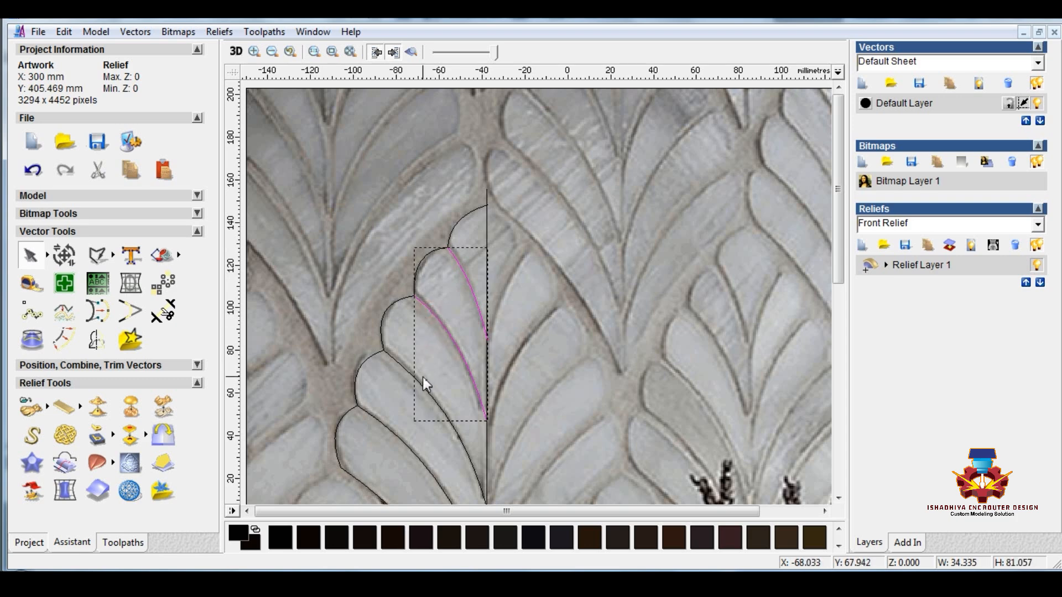
left_click(408, 381, "shift")
left_click(397, 435, "shift")
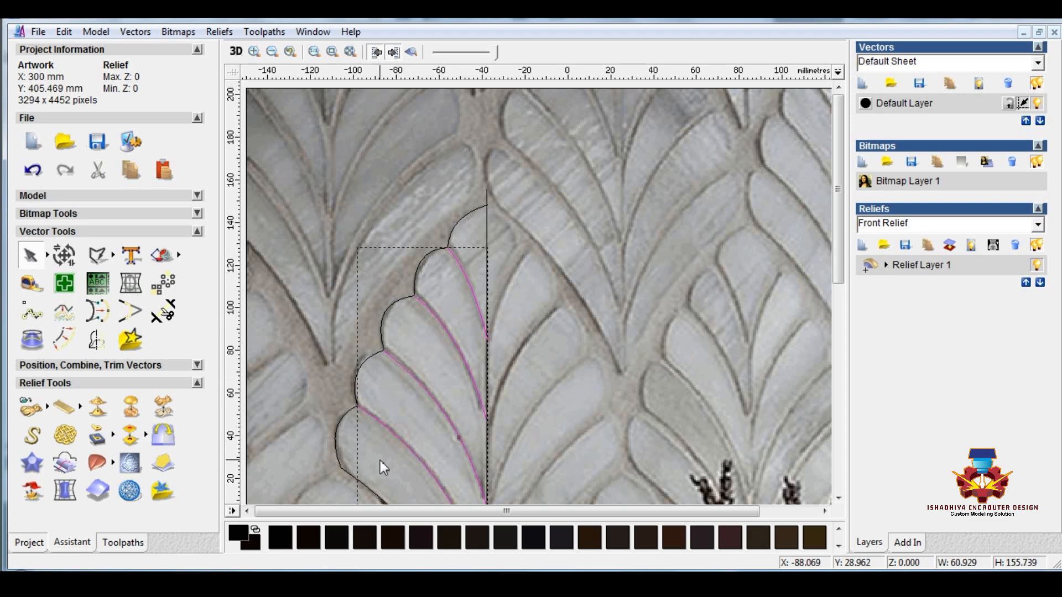
right_click(393, 431)
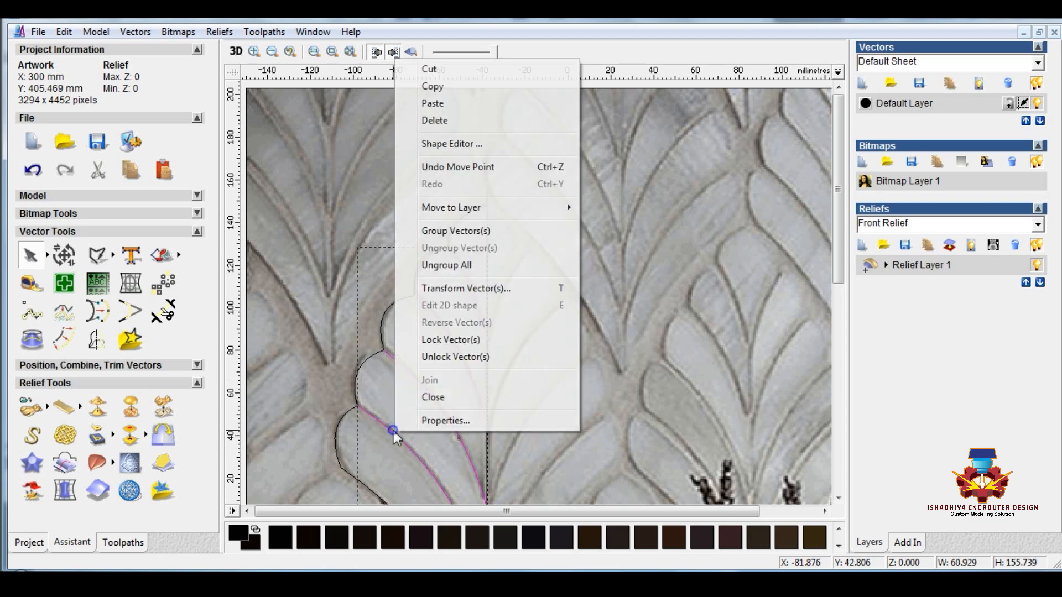
left_click(439, 232)
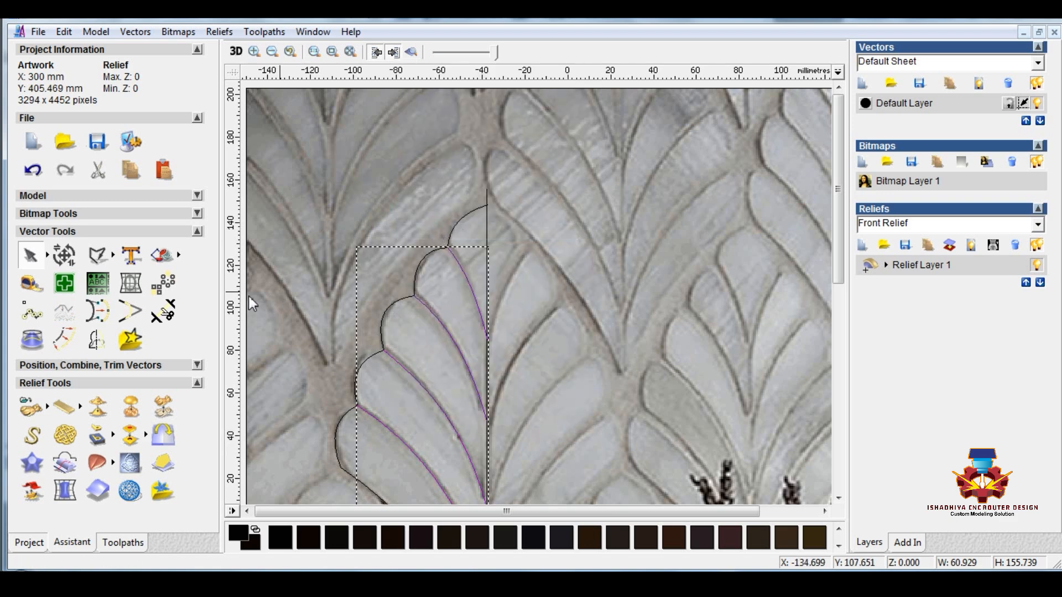
- Try offsetting the grouped veins by 0.25 mm on both sides with radiused corners, keeping the original vectors
left_click(65, 341)
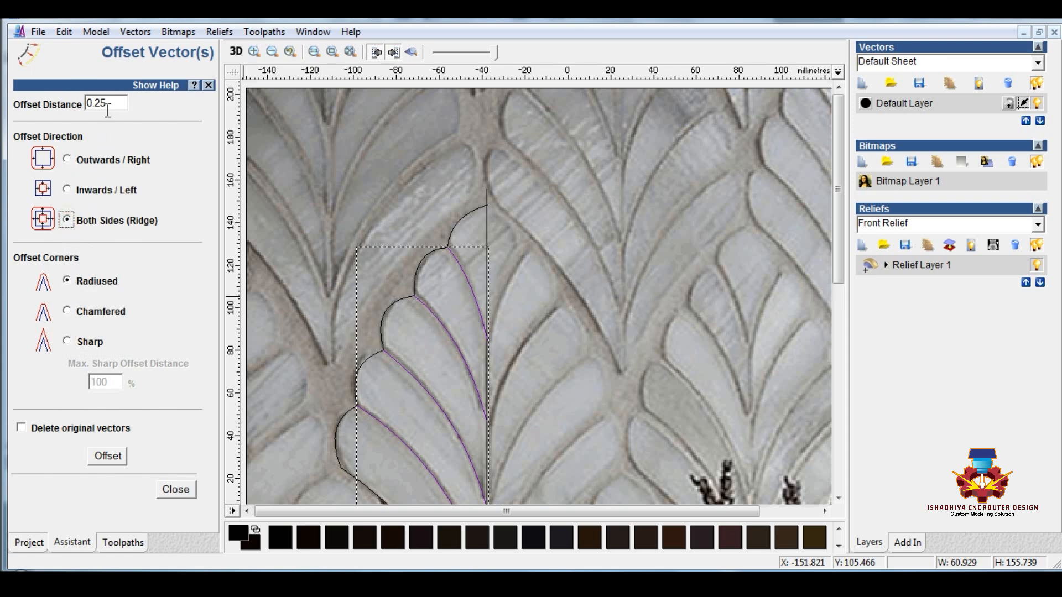
left_click_drag(111, 104, 78, 104)
left_click(115, 462)
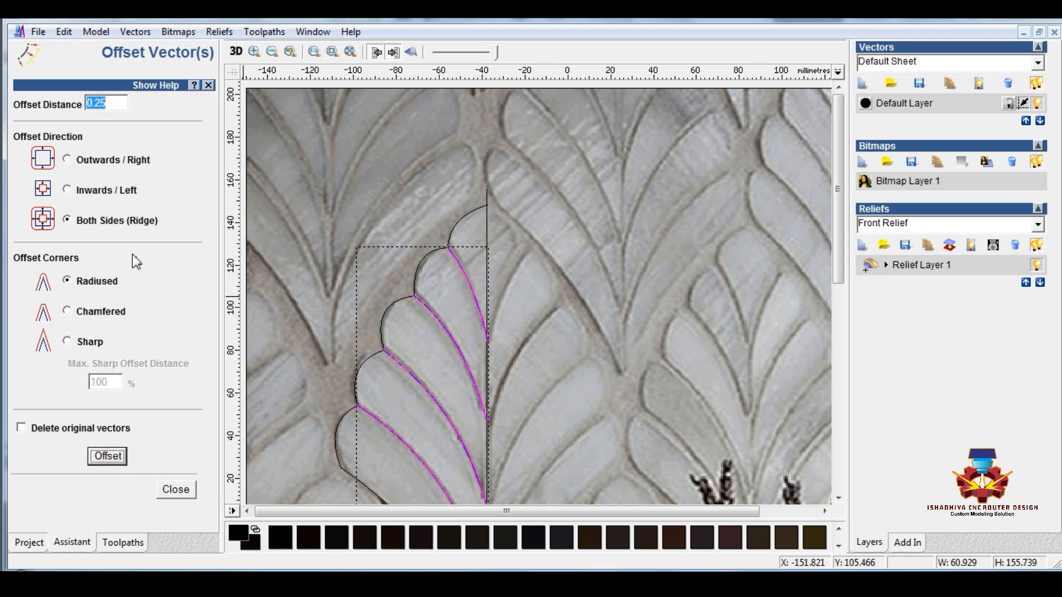
left_click(410, 362)
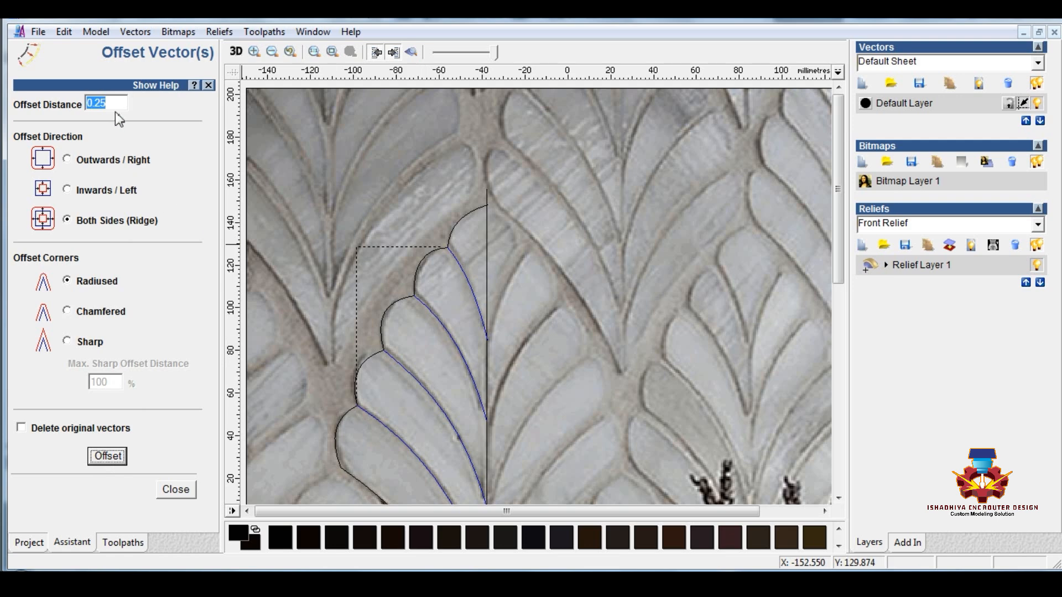
- Offset the grouped veins by 0.5 mm on both sides with radiused corners, keeping the originals
left_click_drag(113, 105, 60, 98)
type("0.5")
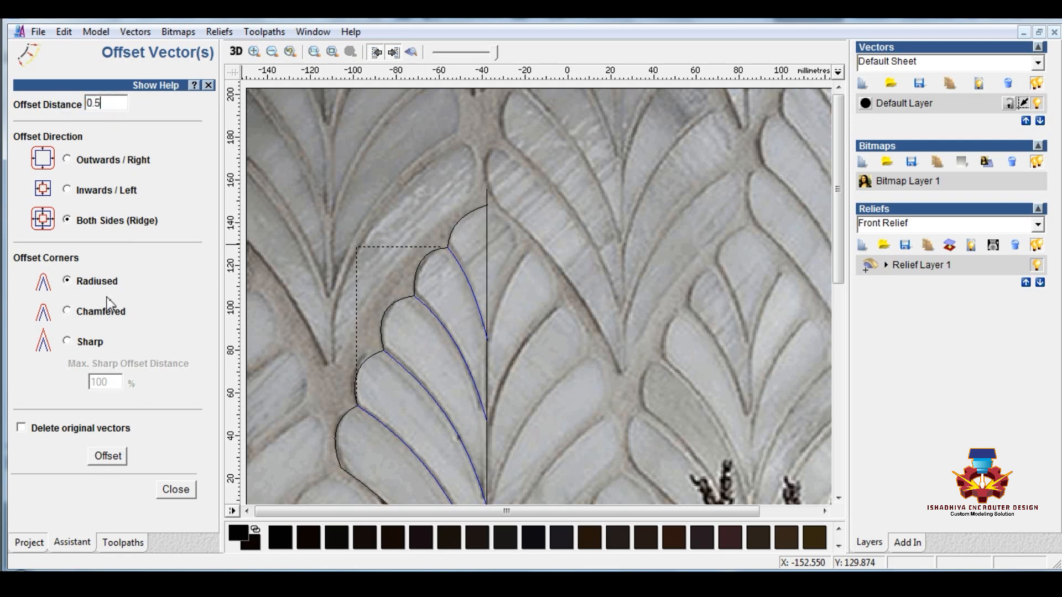
left_click(108, 456)
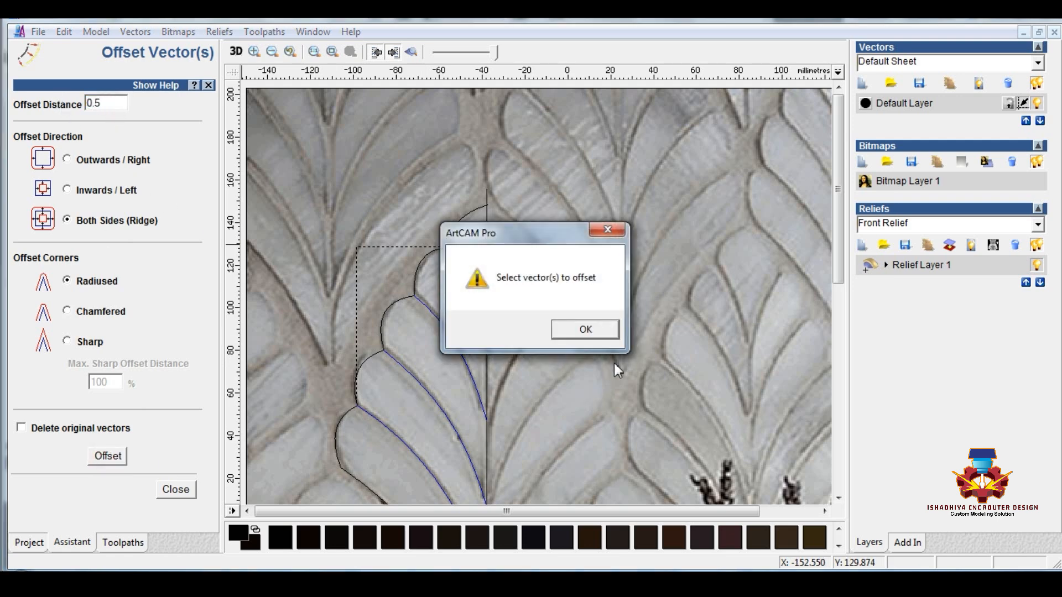
left_click(586, 329)
left_click(429, 305)
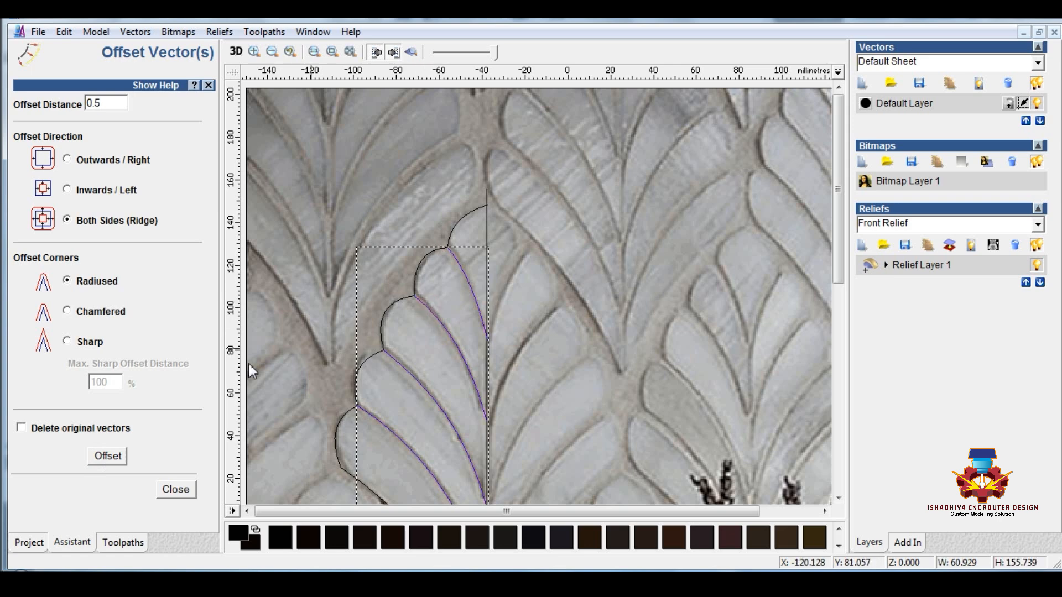
left_click(113, 457)
left_click(175, 489)
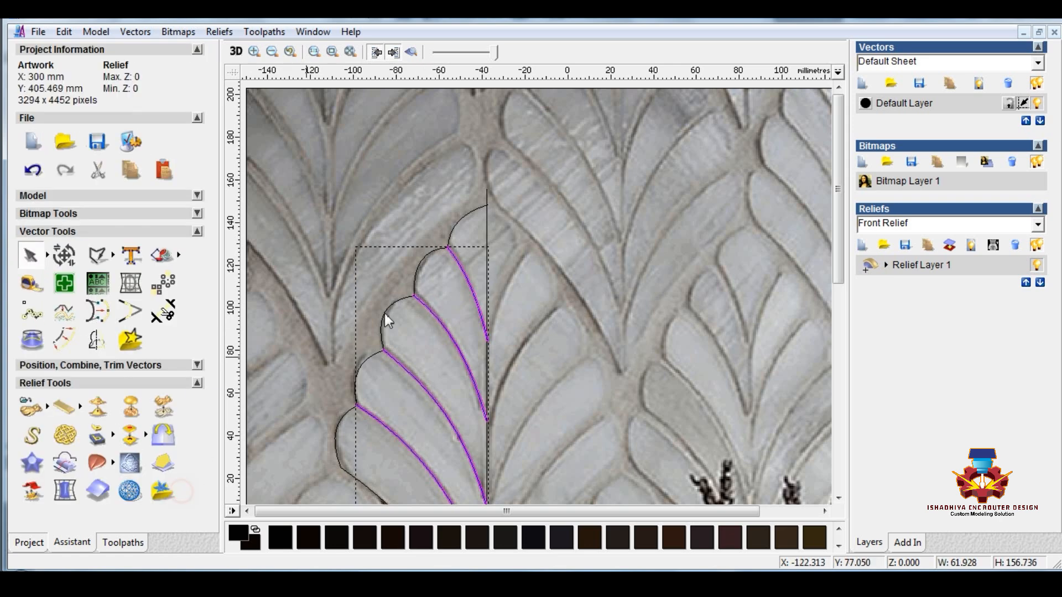
- Trim off the rounded end of the uppermost vein's offset where it protrudes beyond the outline's notch
scroll(451, 251, "up", 4)
scroll(534, 301, "up", 6)
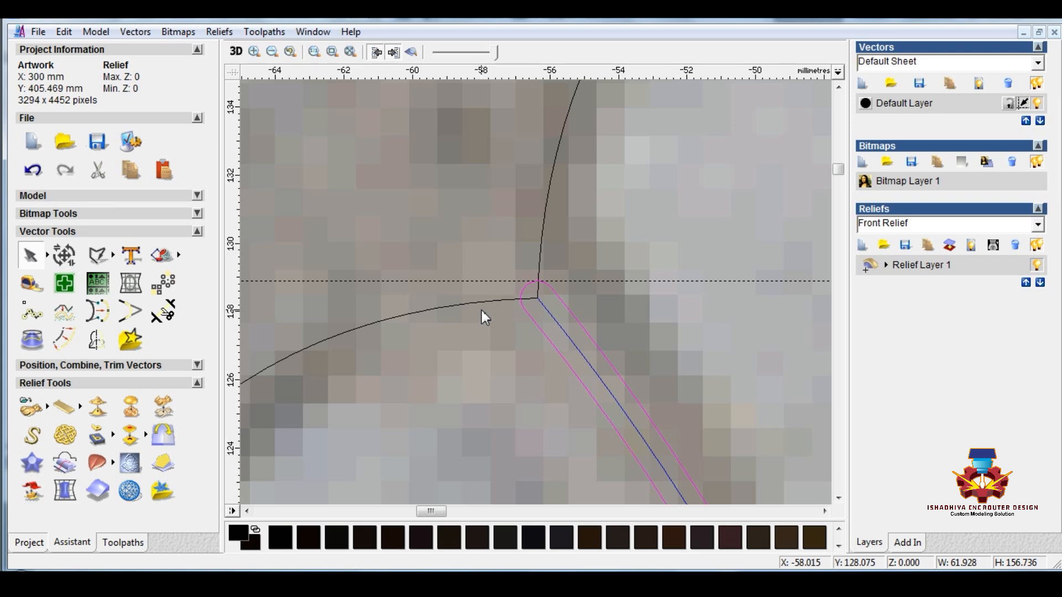
left_click(163, 316)
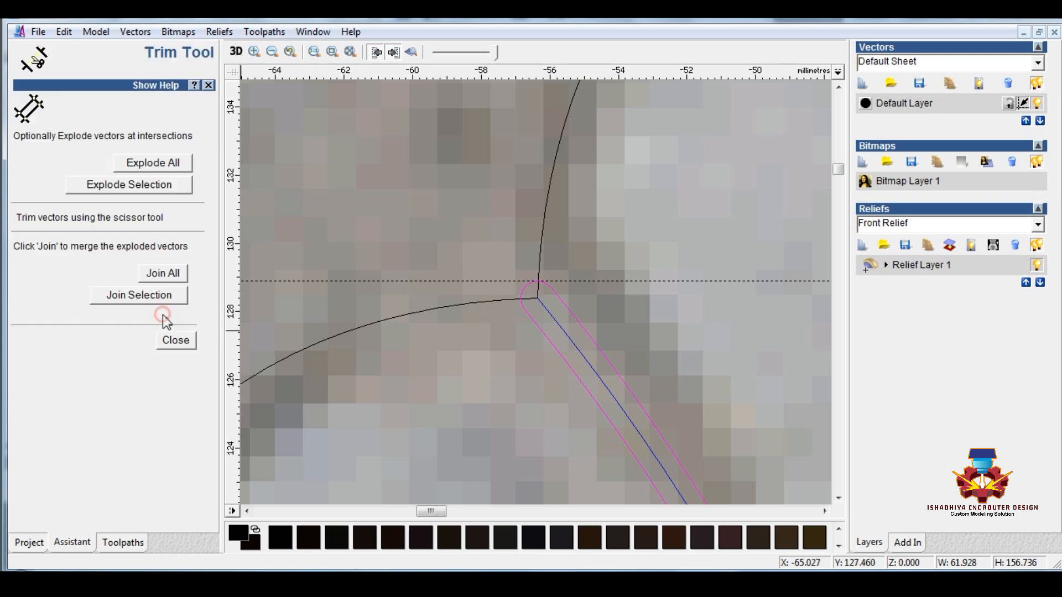
left_click(532, 284)
scroll(530, 284, "down", 2)
scroll(532, 285, "down", 2)
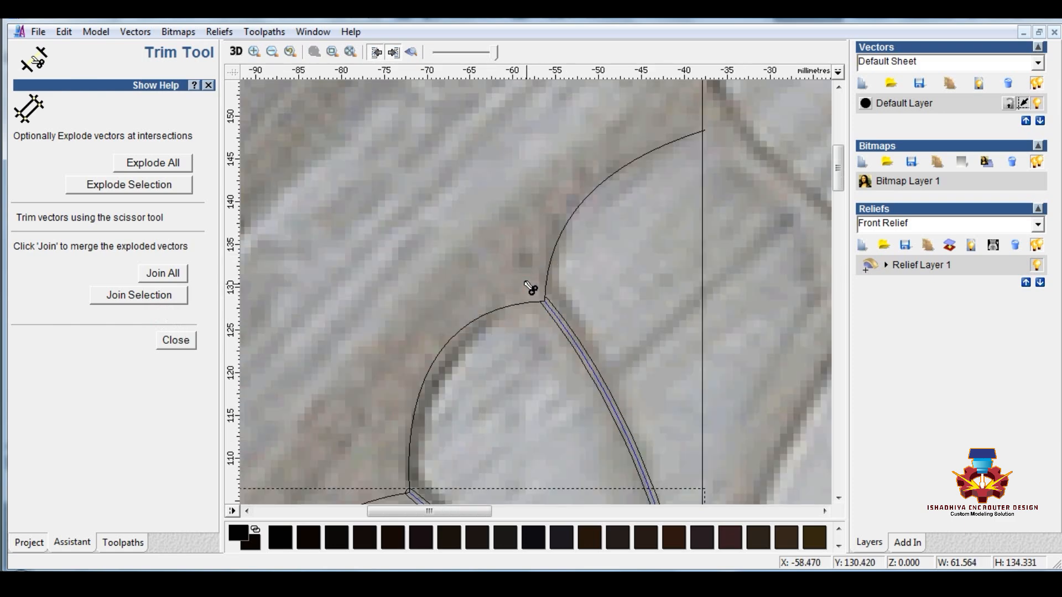
- Undo the last trim and the 0.5 mm offset of the grouped veins, and leave the Trim tool
scroll(432, 408, "down", 2)
scroll(511, 357, "up", 2)
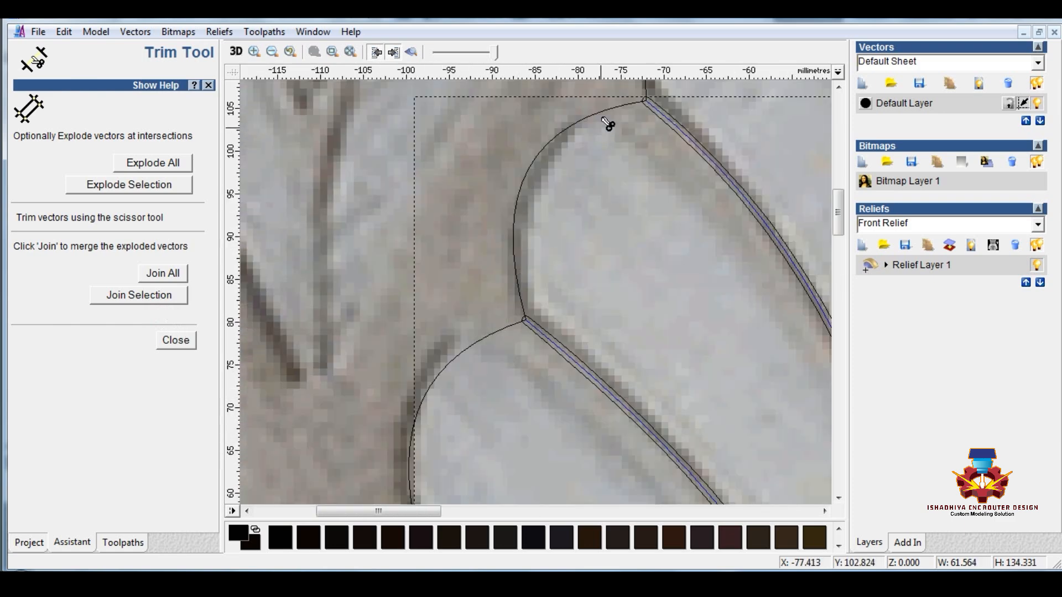
scroll(611, 130, "up", 2)
scroll(533, 287, "up", 2)
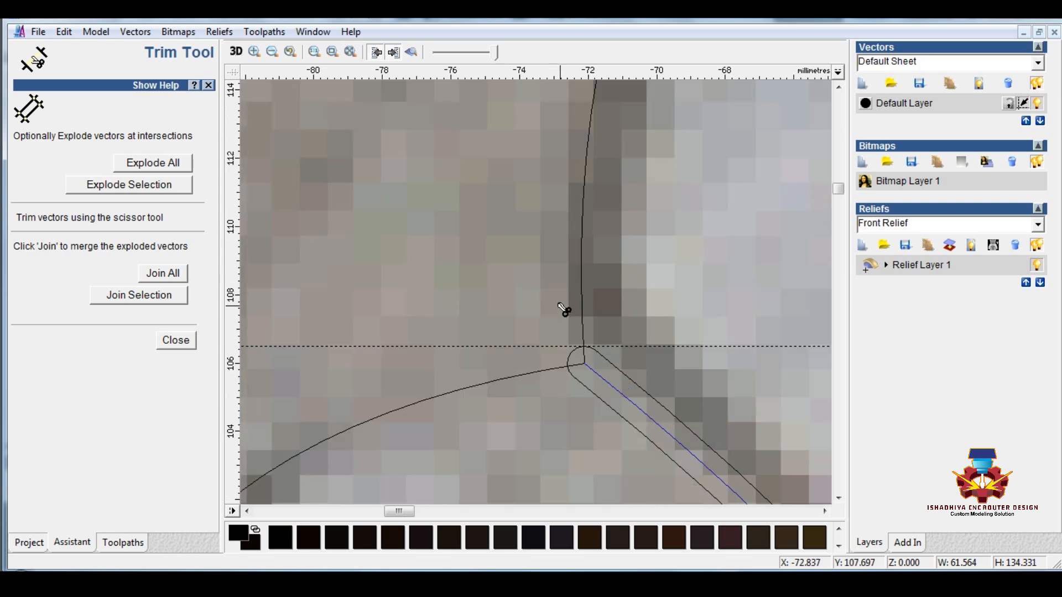
scroll(560, 306, "down", 3)
key("ctrl+z")
key("ctrl+z")
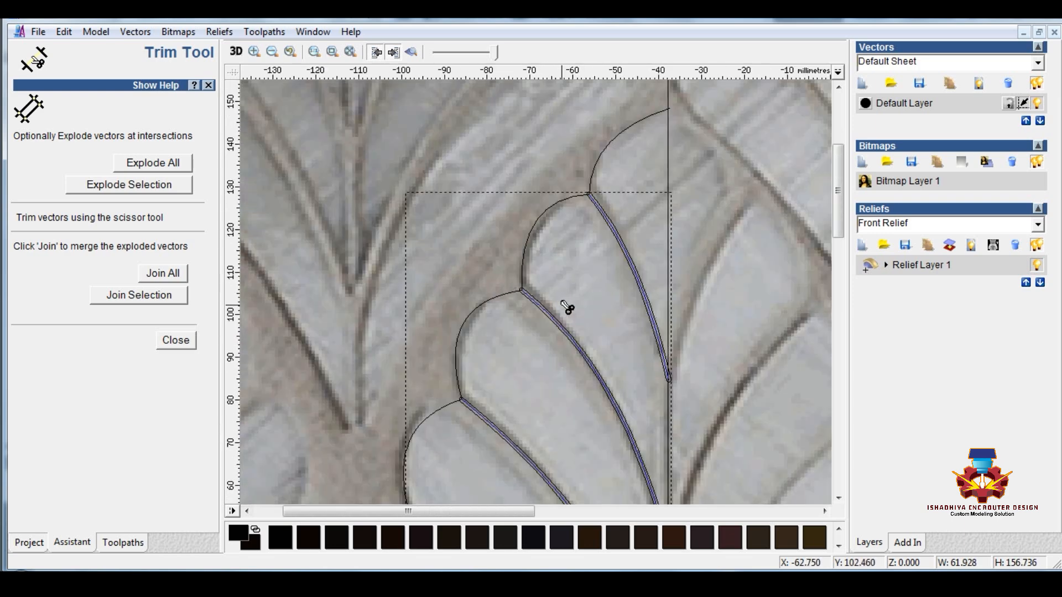
left_click(169, 340)
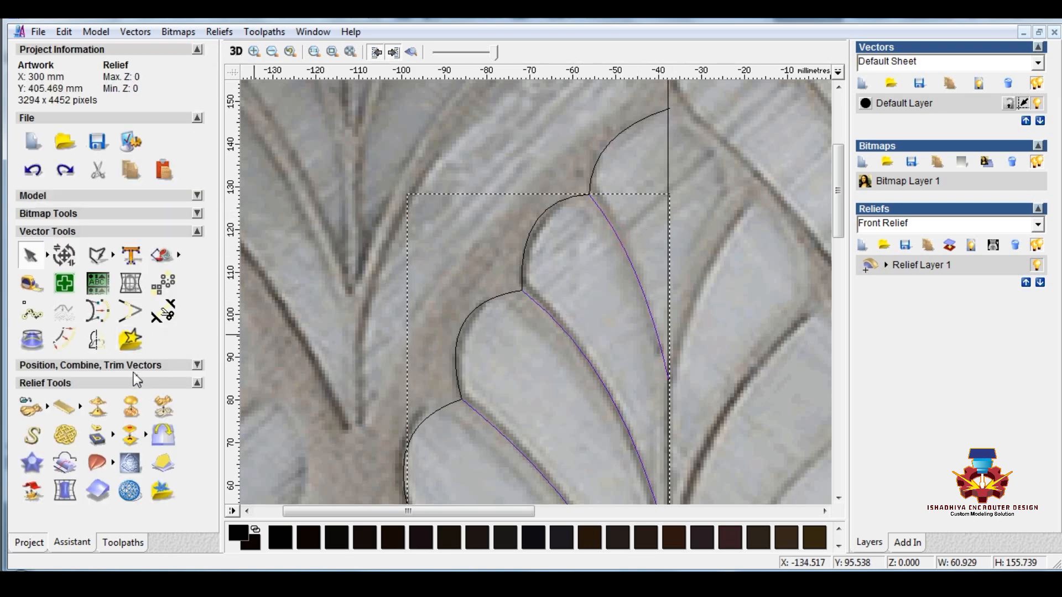
- Offset the grouped veins by 1 mm on both sides with sharp corners, keeping the original vectors and dismissing the error messages
left_click(65, 335)
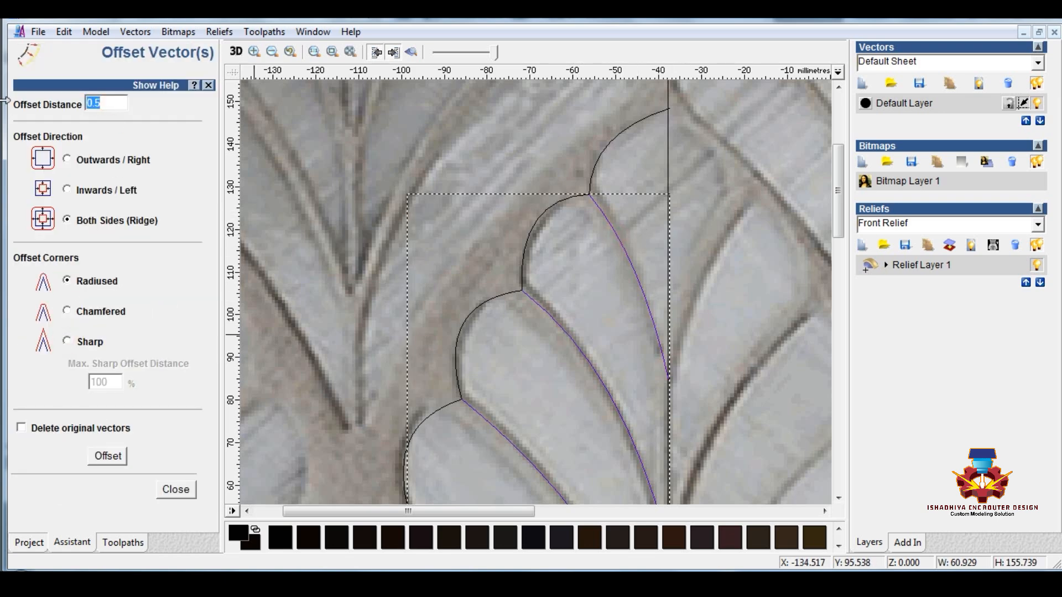
type("1")
left_click(67, 341)
left_click(118, 454)
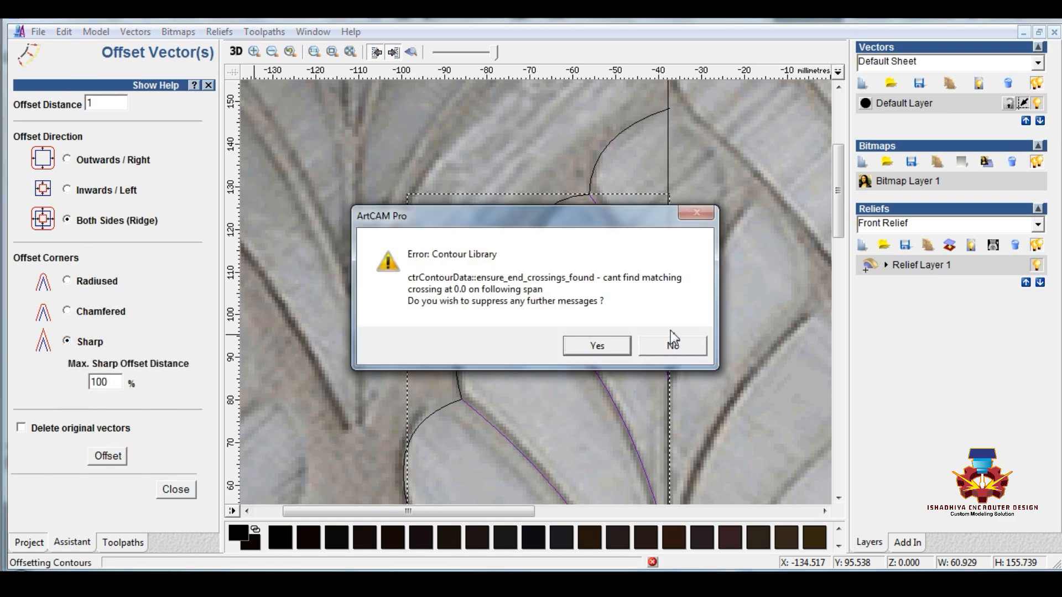
left_click(671, 344)
left_click(671, 346)
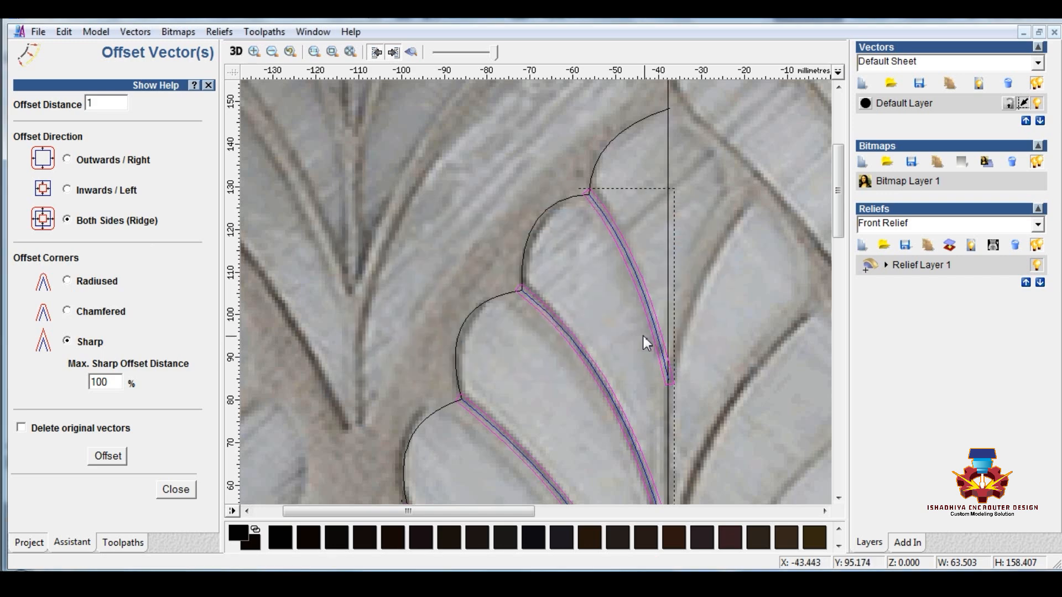
left_click(175, 489)
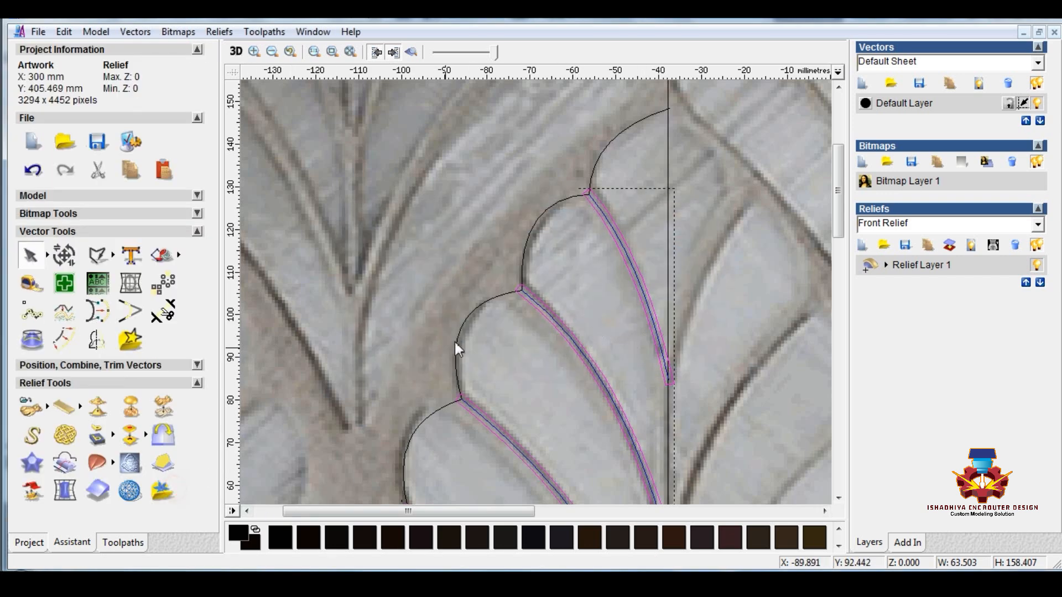
- Delete the original centre vectors of the four veins, leaving only their offset outlines
scroll(477, 401, "down", 3)
scroll(351, 363, "up", 3)
scroll(473, 260, "up", 2)
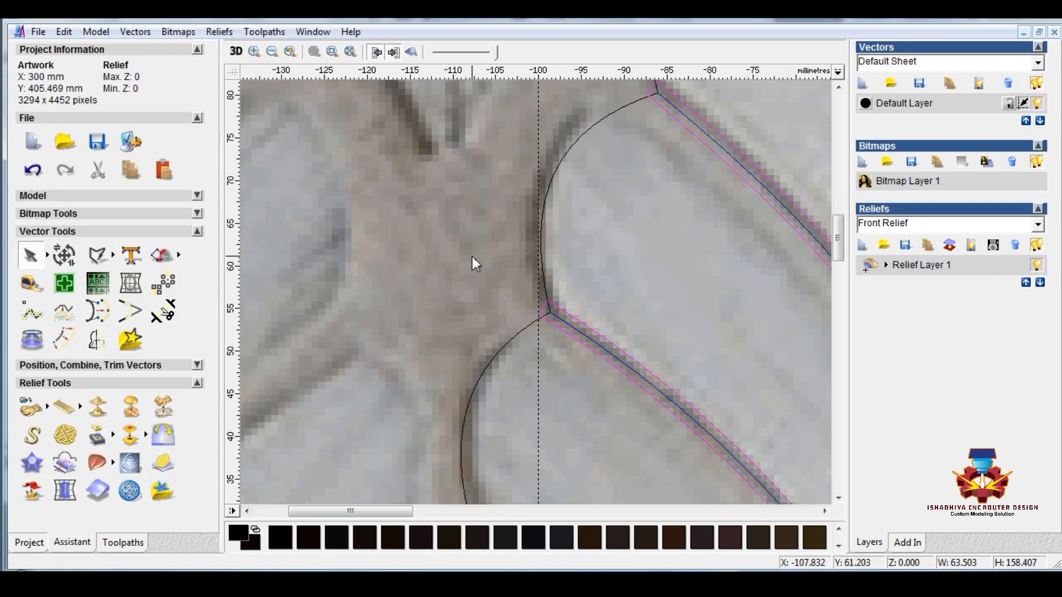
scroll(550, 332, "up", 2)
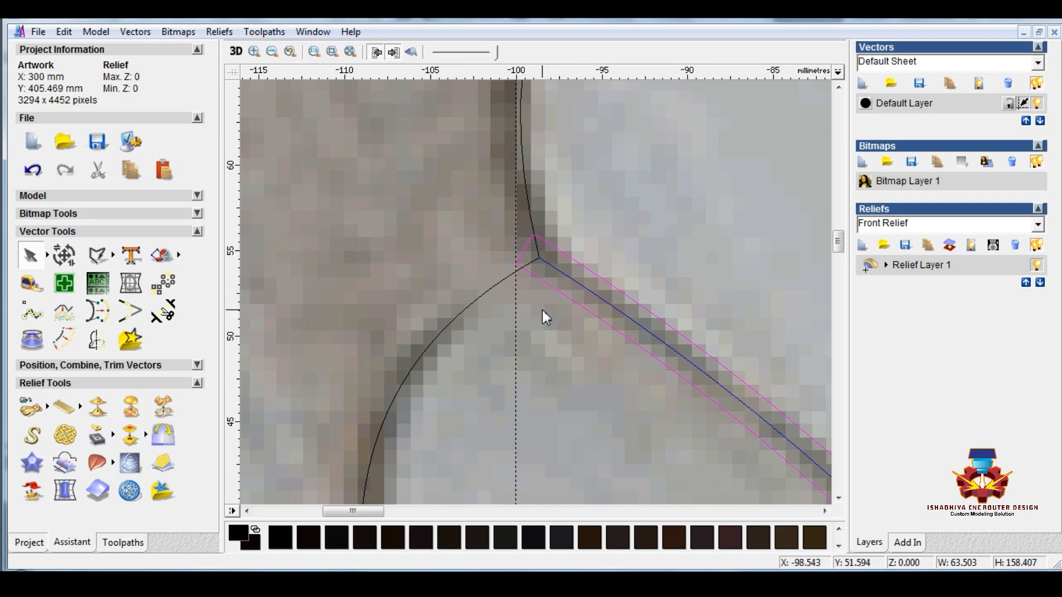
scroll(547, 318, "down", 2)
scroll(578, 412, "down", 2)
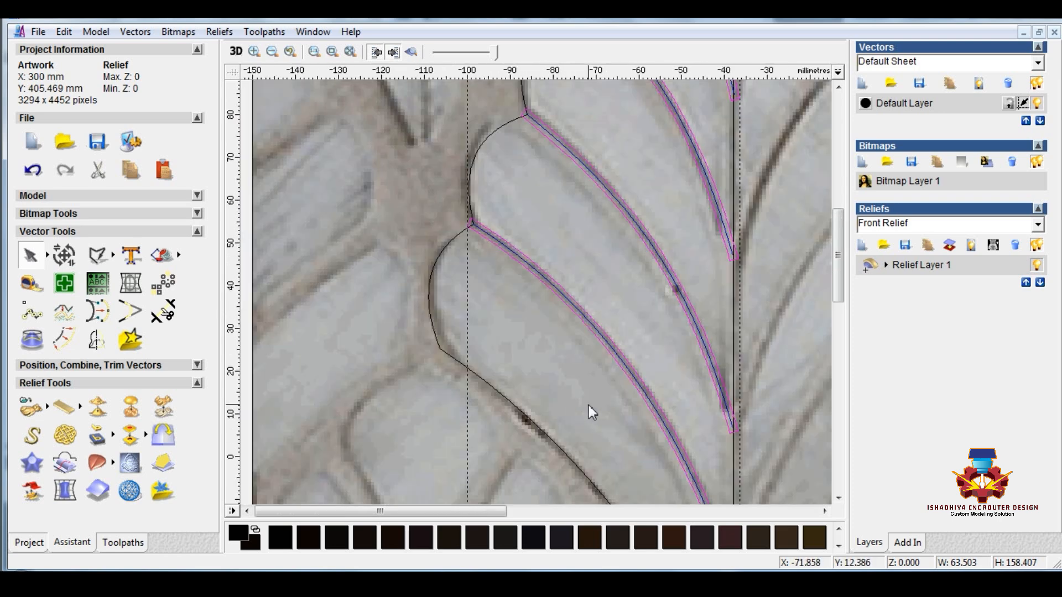
left_click(170, 314)
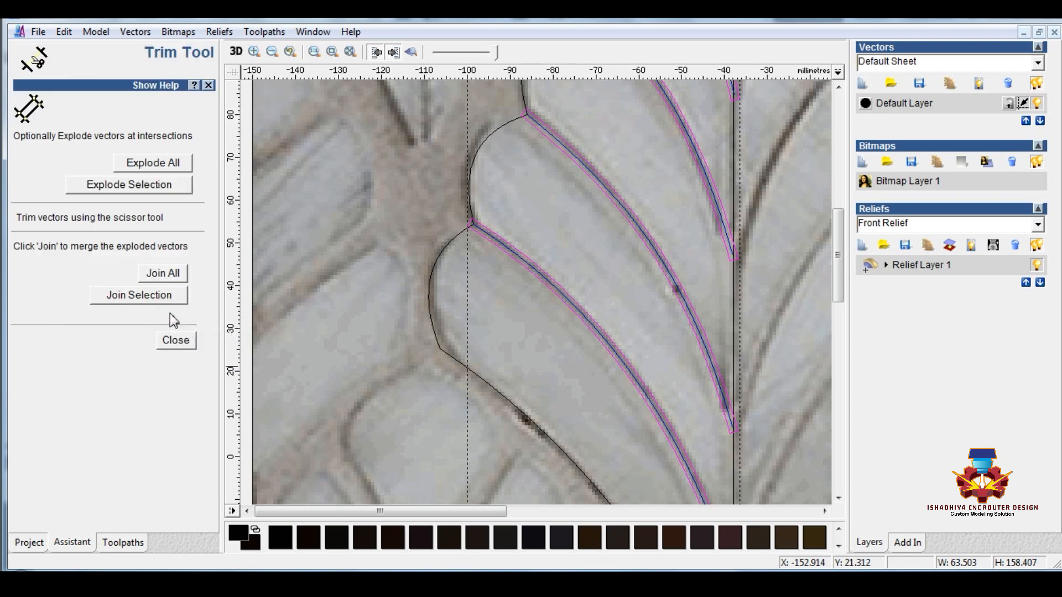
left_click(176, 340)
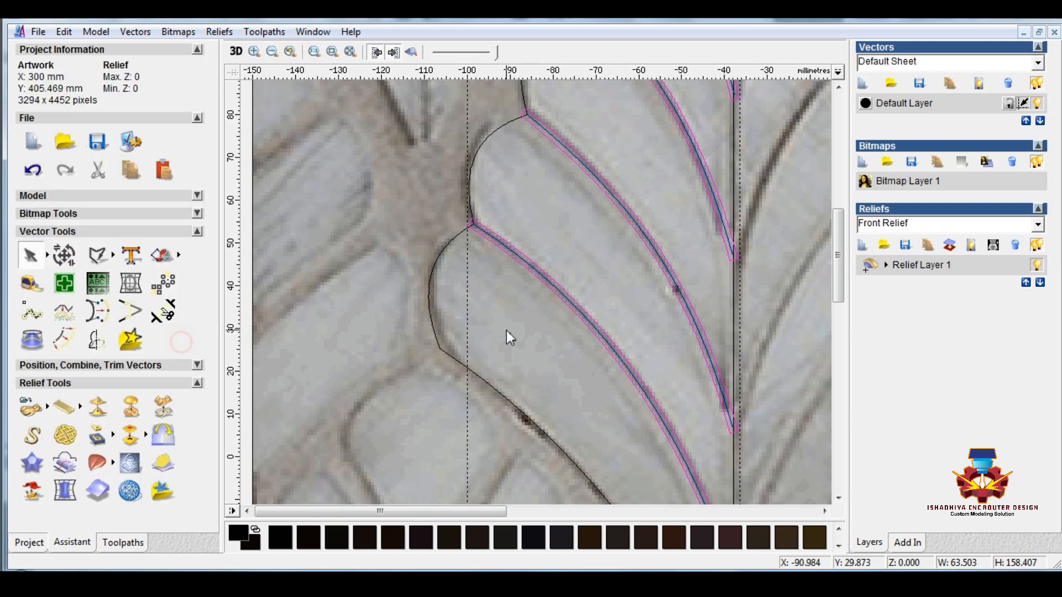
right_click(510, 250)
left_click(549, 268)
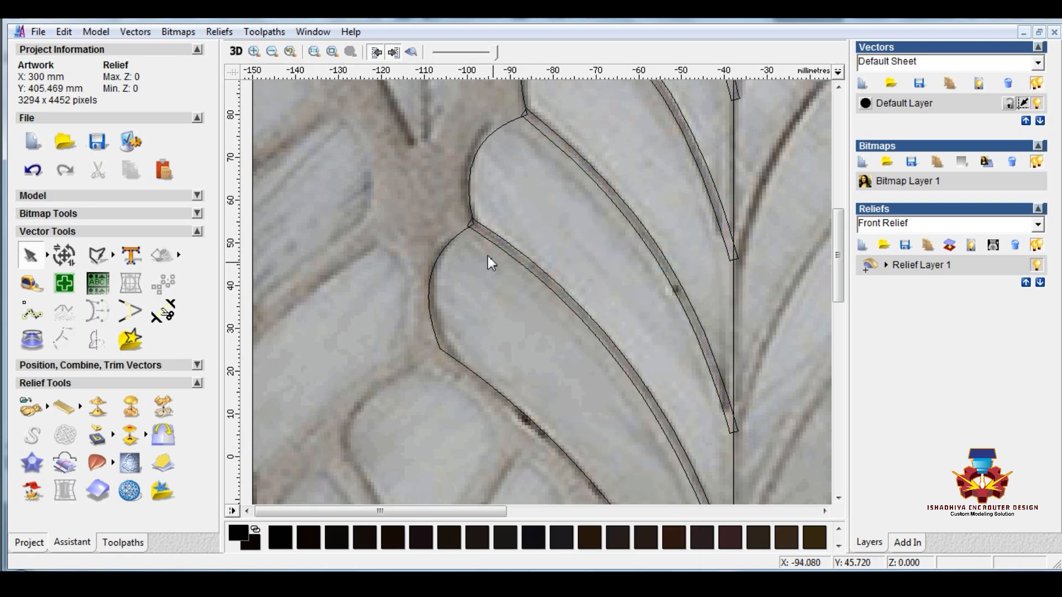
- Trim the outline's notch tips and the closing end segments at the outer ends of the two lower veins' offsets
scroll(479, 236, "up", 2)
scroll(526, 262, "up", 2)
scroll(530, 309, "up", 2)
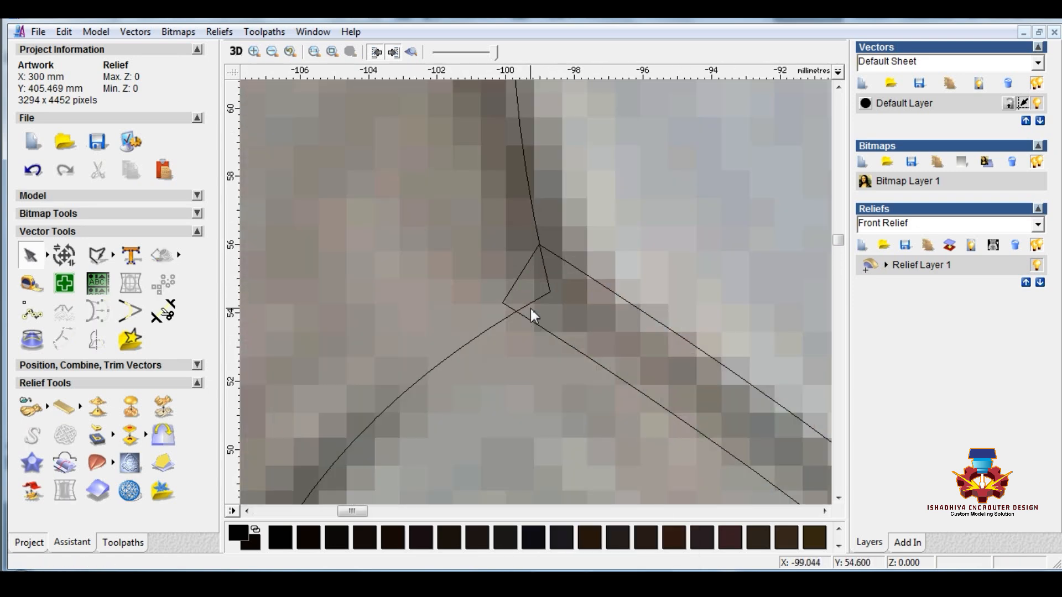
left_click(162, 309)
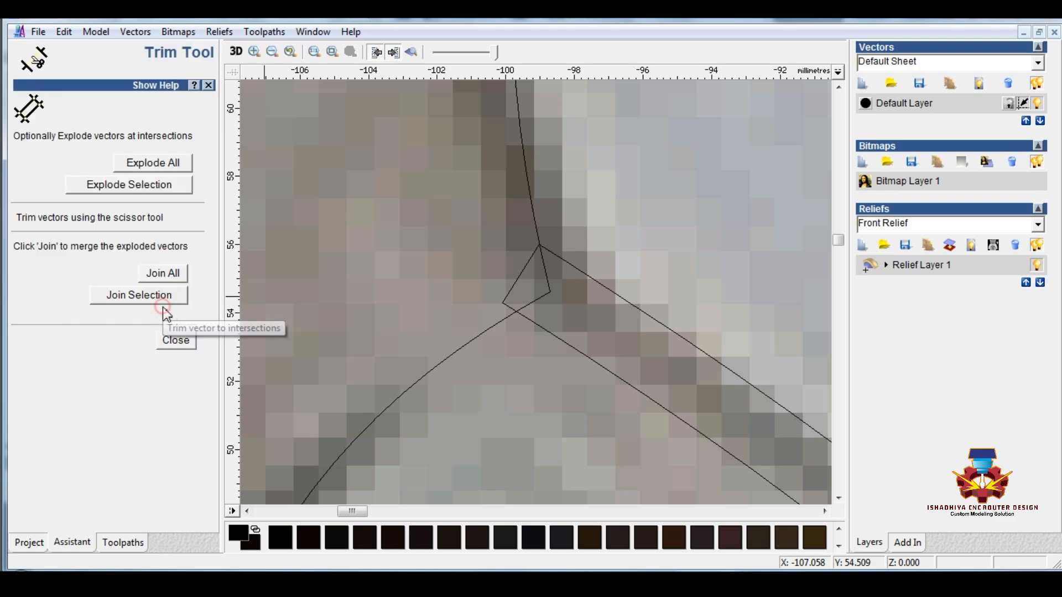
left_click(543, 297)
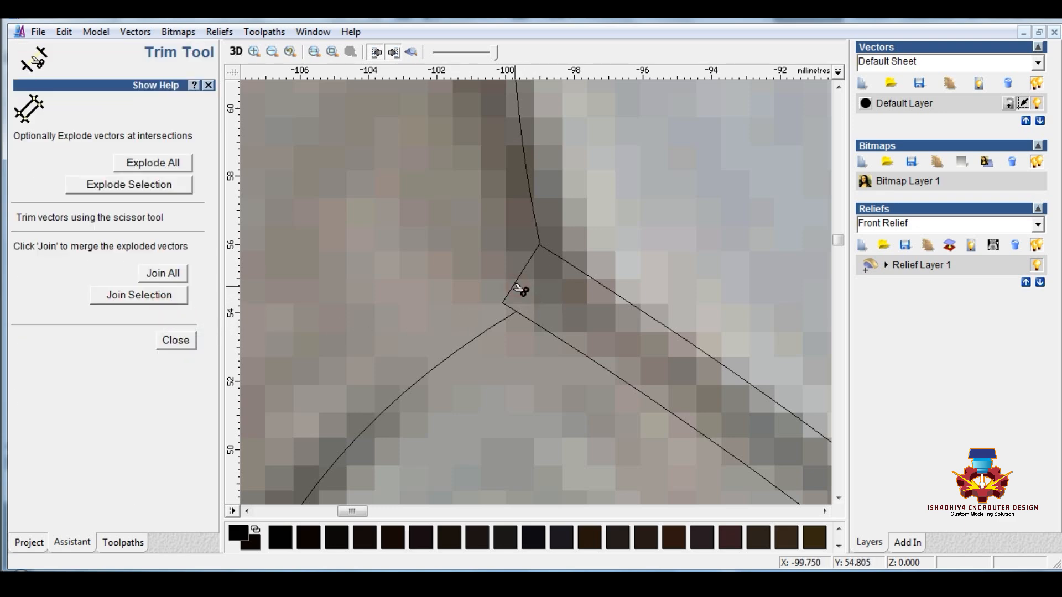
scroll(517, 289, "down", 3)
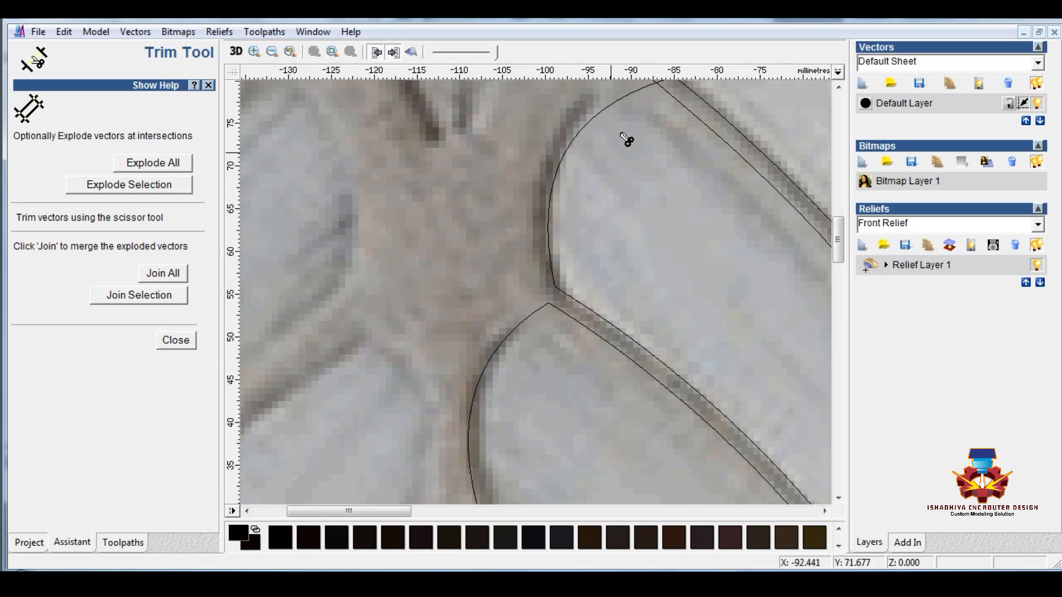
scroll(608, 145, "up", 2)
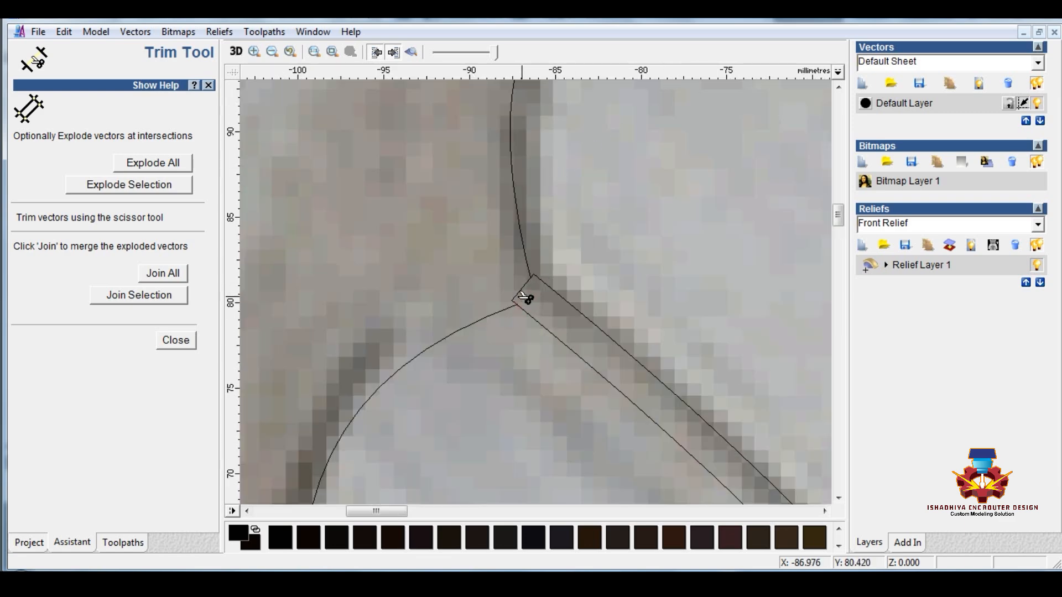
scroll(525, 296, "down", 3)
- Trim the notch tips and end segments where the two upper veins' offsets meet the leaf outline
scroll(592, 178, "up", 2)
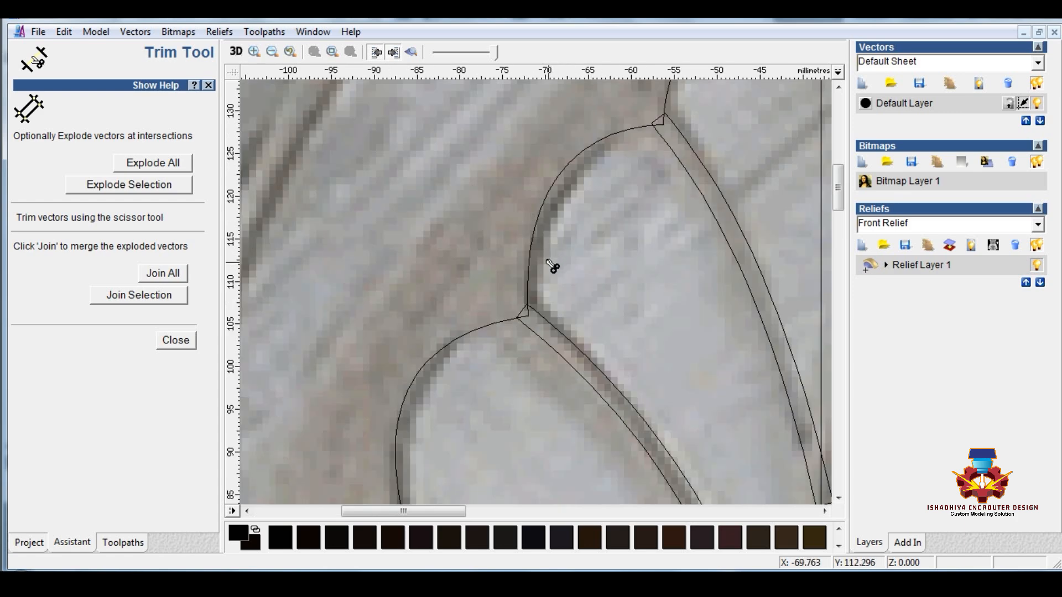
scroll(553, 265, "up", 2)
left_click(496, 391)
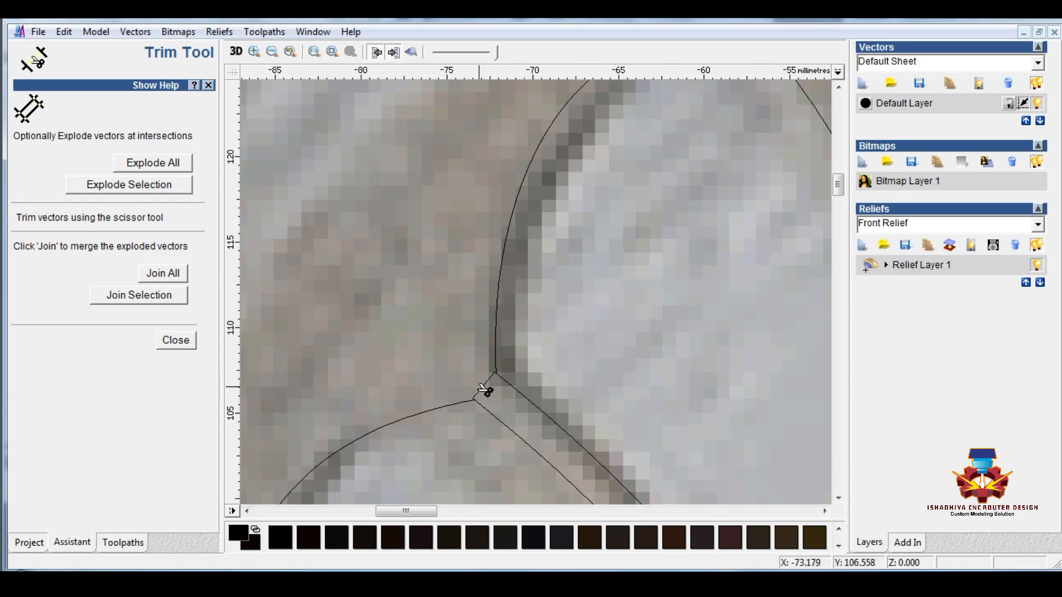
scroll(487, 389, "down", 3)
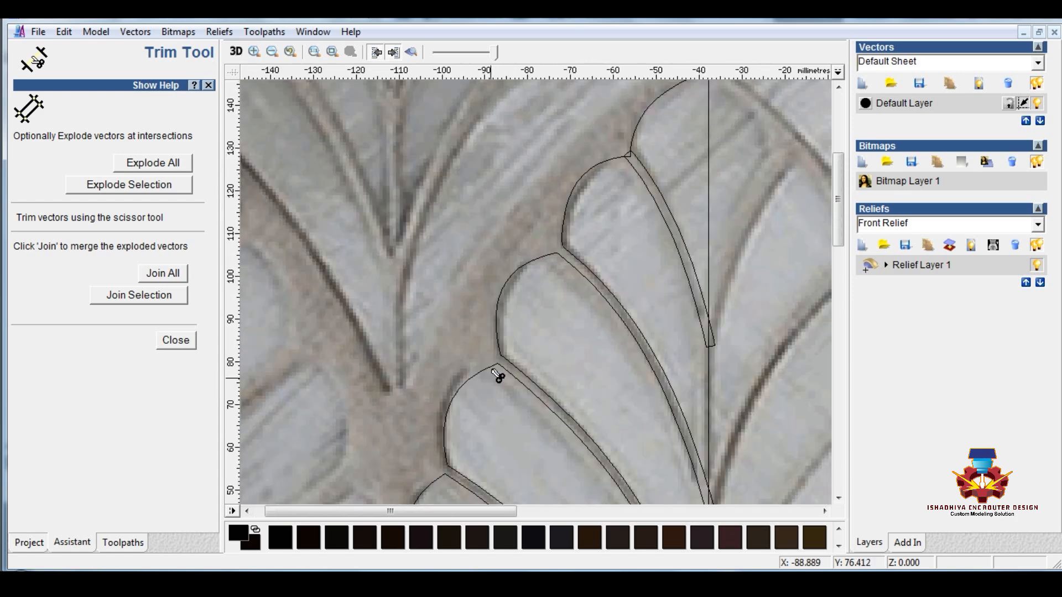
scroll(627, 153, "up", 2)
scroll(563, 279, "up", 1)
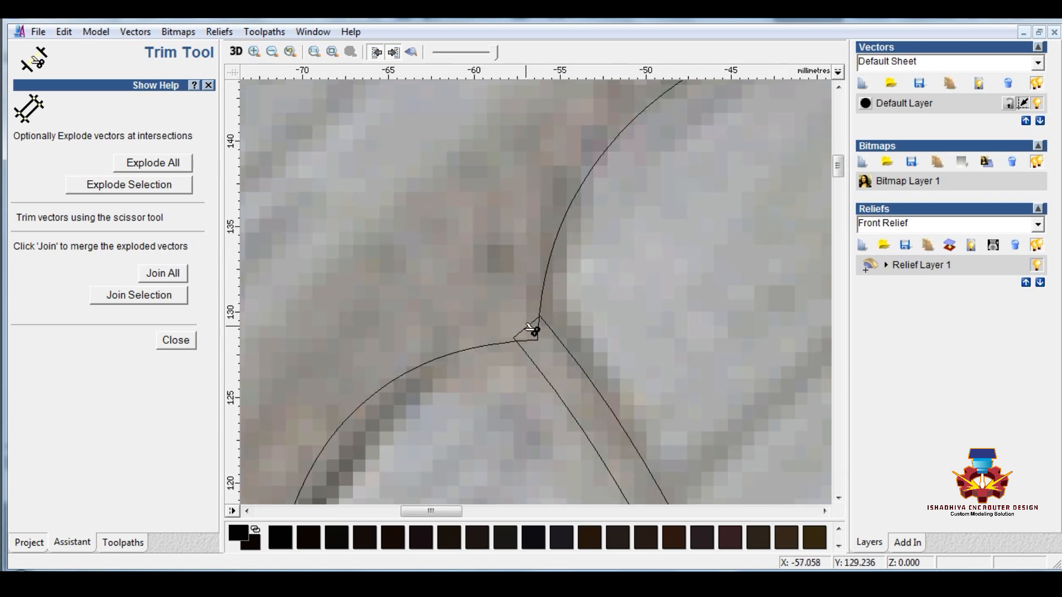
left_click(534, 339)
scroll(539, 348, "down", 2)
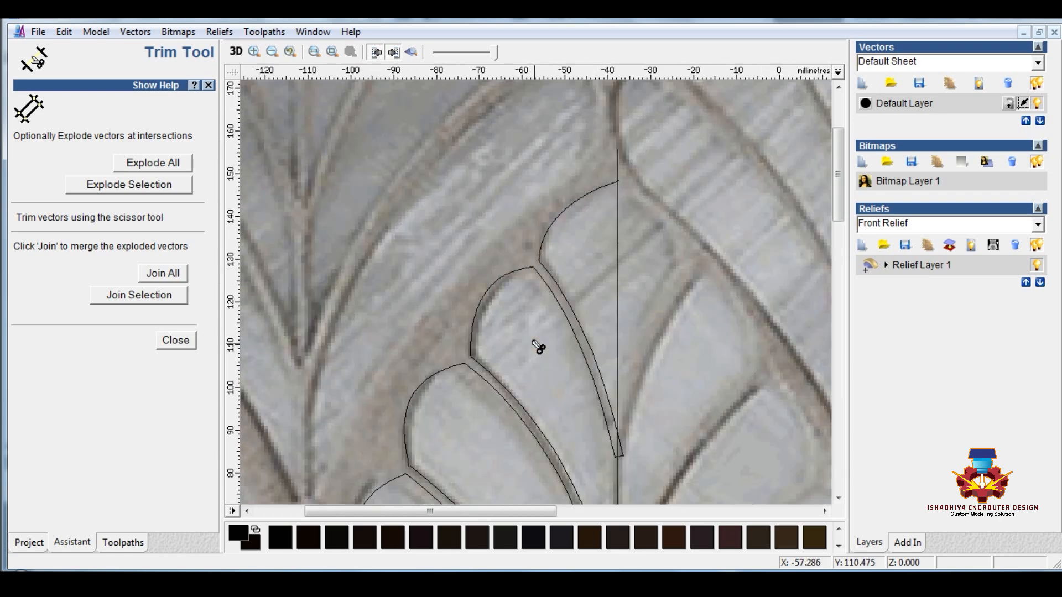
- Trim the inner ends of the two upper veins' offsets where they extend past the vertical centre line
scroll(627, 456, "up", 1)
scroll(548, 308, "up", 1)
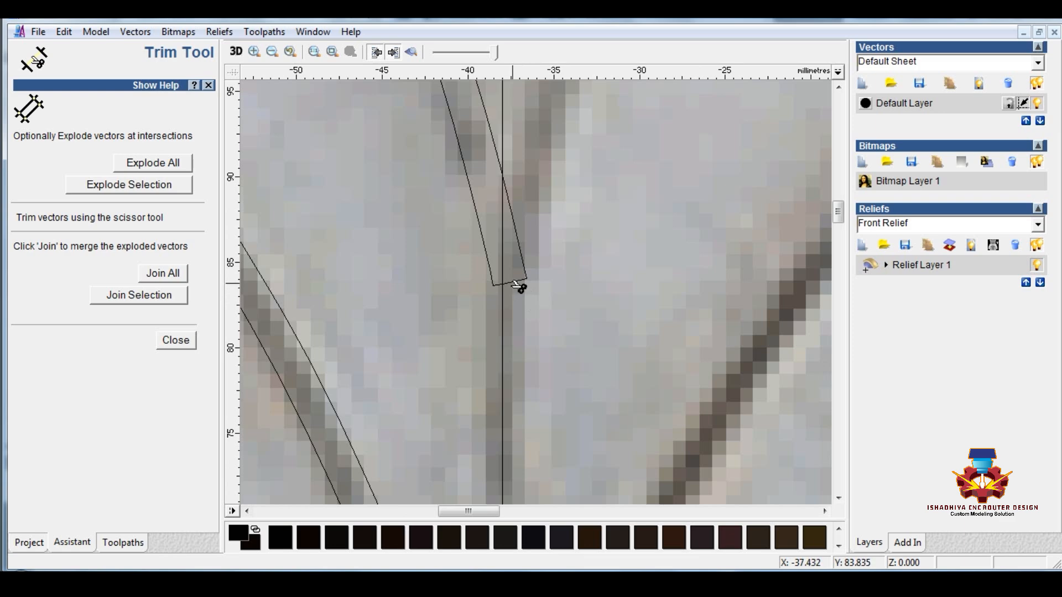
left_click(518, 283)
scroll(541, 367, "down", 2)
scroll(547, 419, "up", 1)
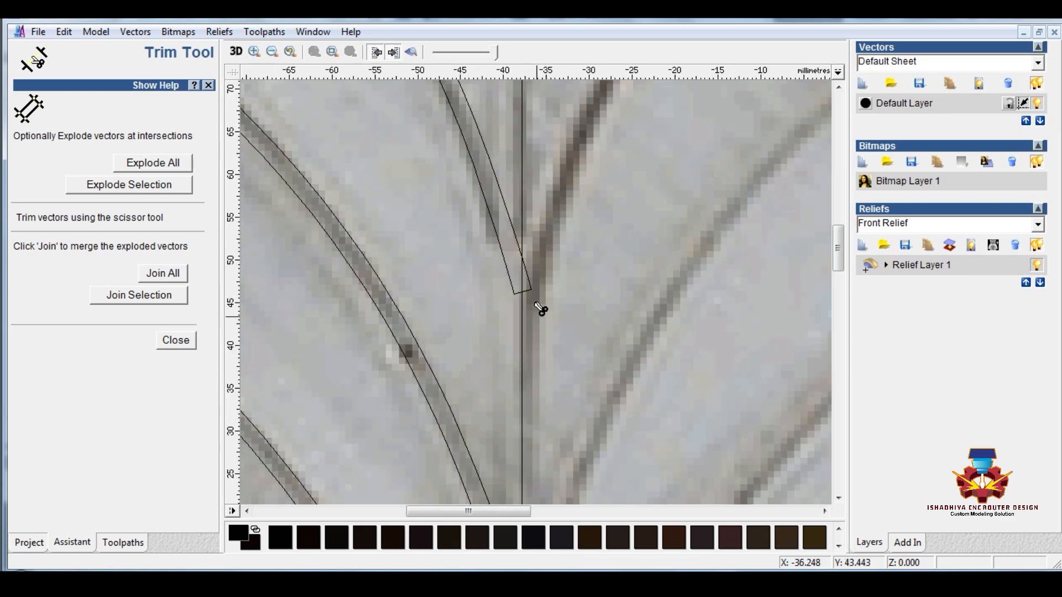
left_click(532, 291)
- Trim the inner ends of the two lower veins' offsets back to the vertical centre line and close the Trim tool
scroll(532, 301, "down", 2)
scroll(537, 412, "up", 1)
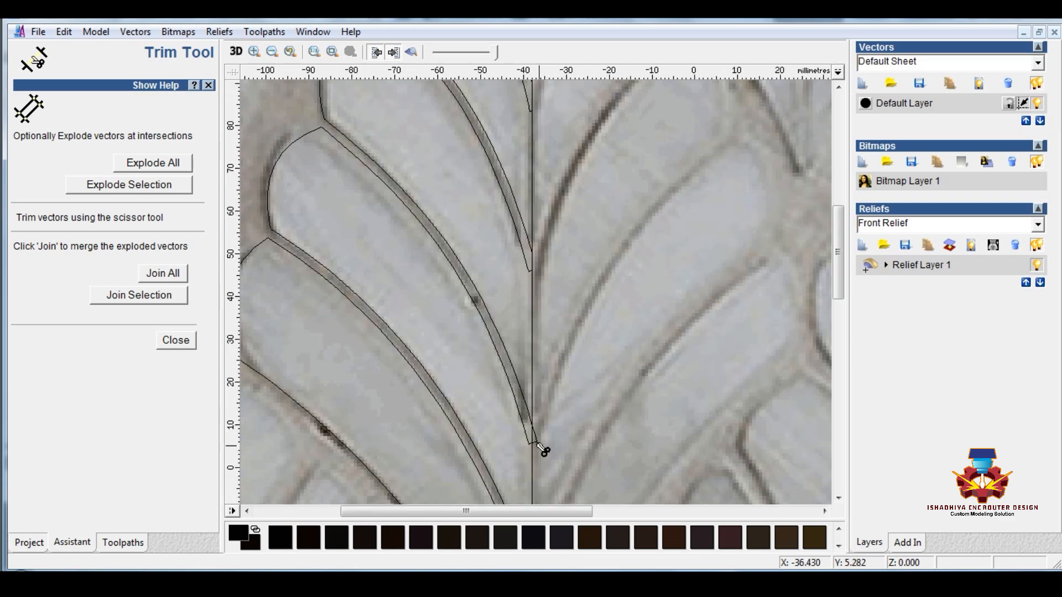
scroll(542, 451, "up", 1)
left_click(535, 284)
scroll(526, 318, "down", 1)
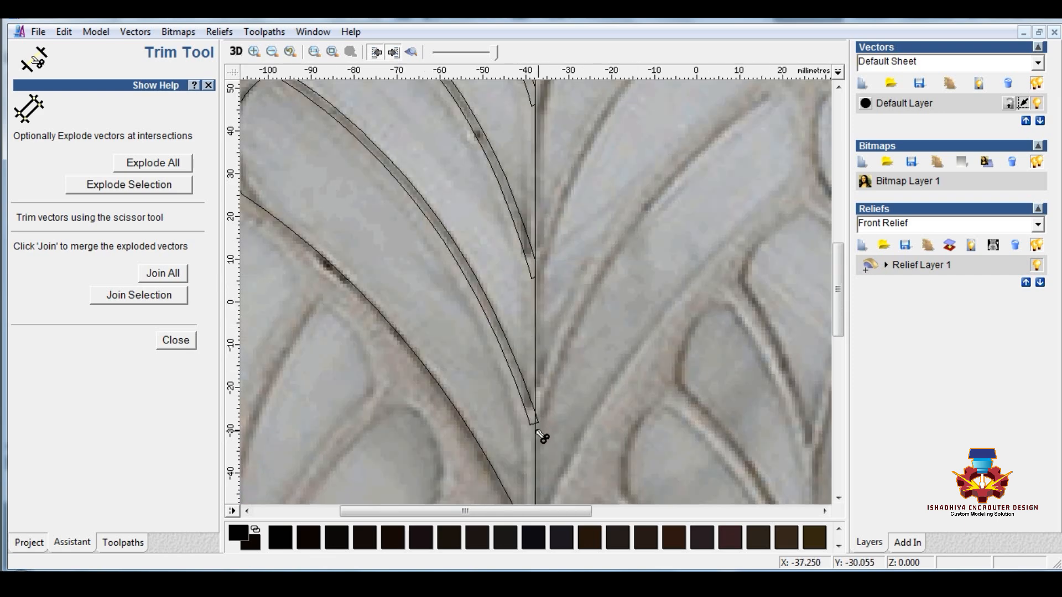
scroll(547, 415, "up", 1)
scroll(550, 297, "up", 1)
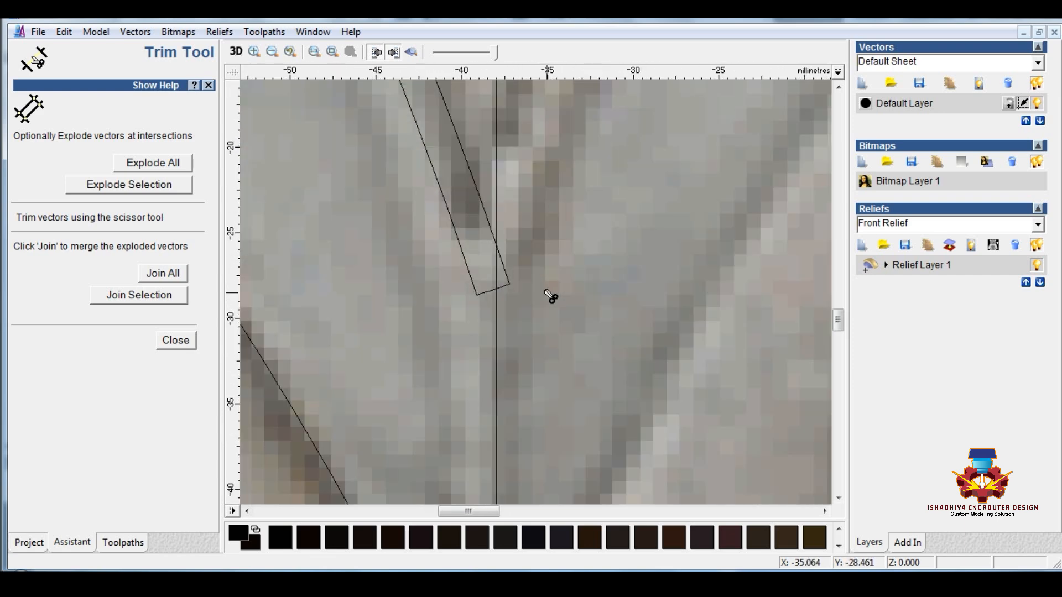
left_click(506, 286)
left_click(164, 341)
- Select the lowest vein's lower offset line at the centre line and switch it to node editing
scroll(294, 360, "down", 2)
scroll(496, 374, "down", 1)
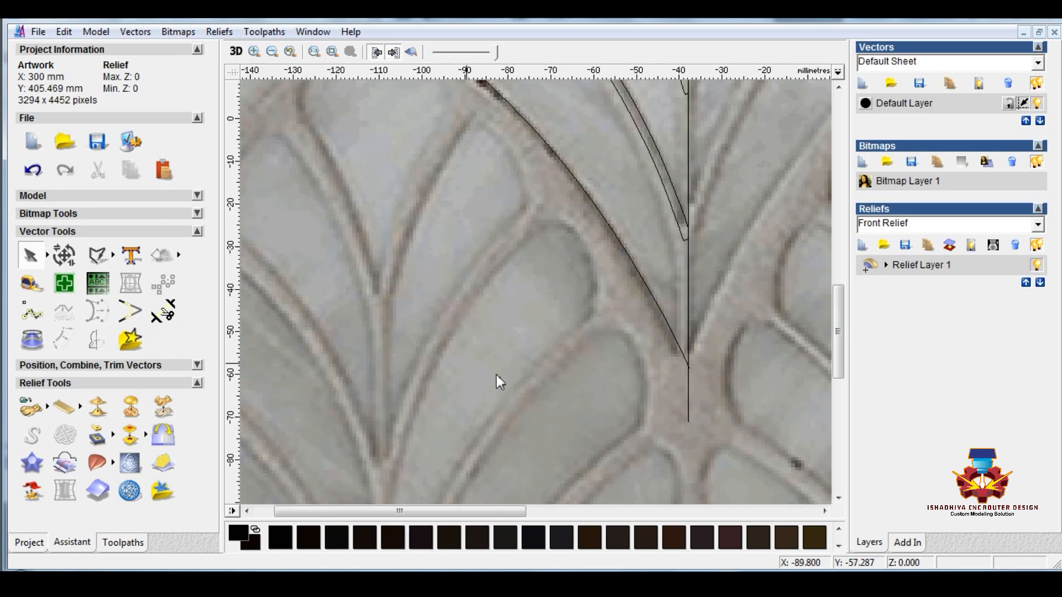
scroll(689, 363, "up", 3)
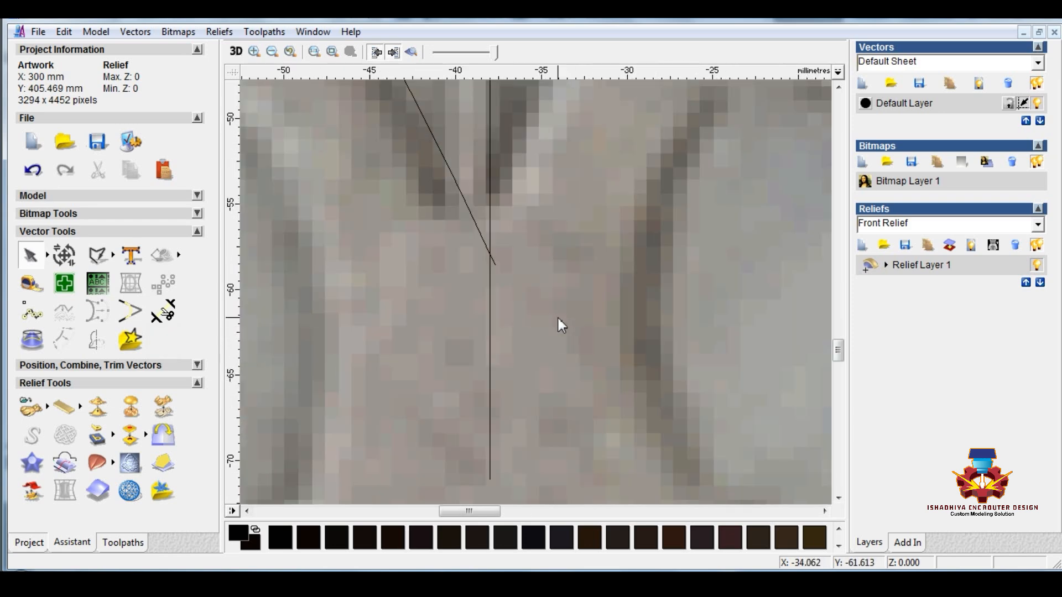
scroll(516, 267, "down", 2)
scroll(516, 268, "down", 2)
scroll(542, 230, "up", 2)
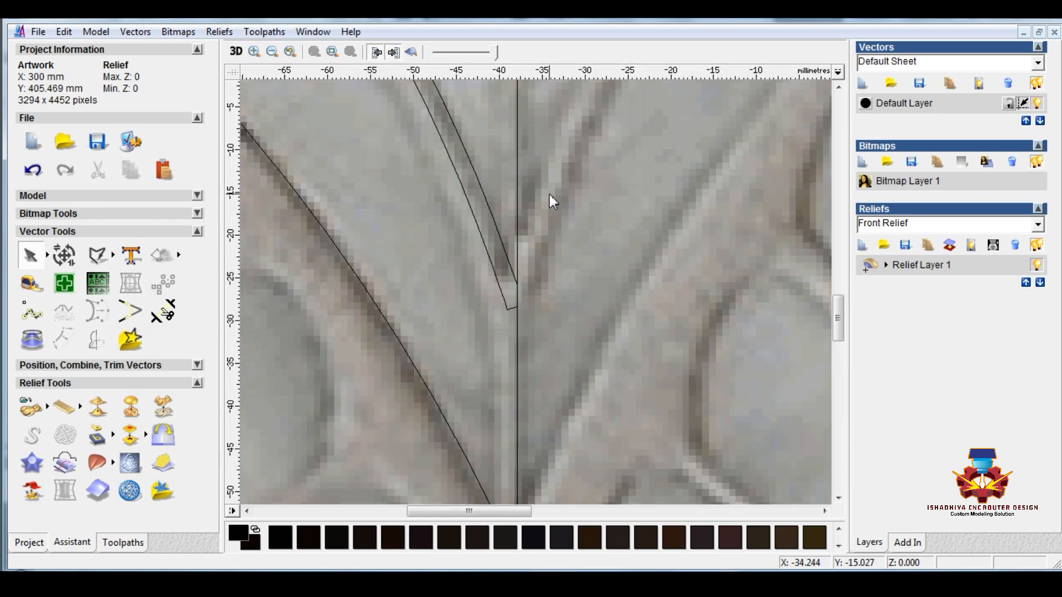
scroll(525, 269, "up", 1)
scroll(513, 373, "up", 2)
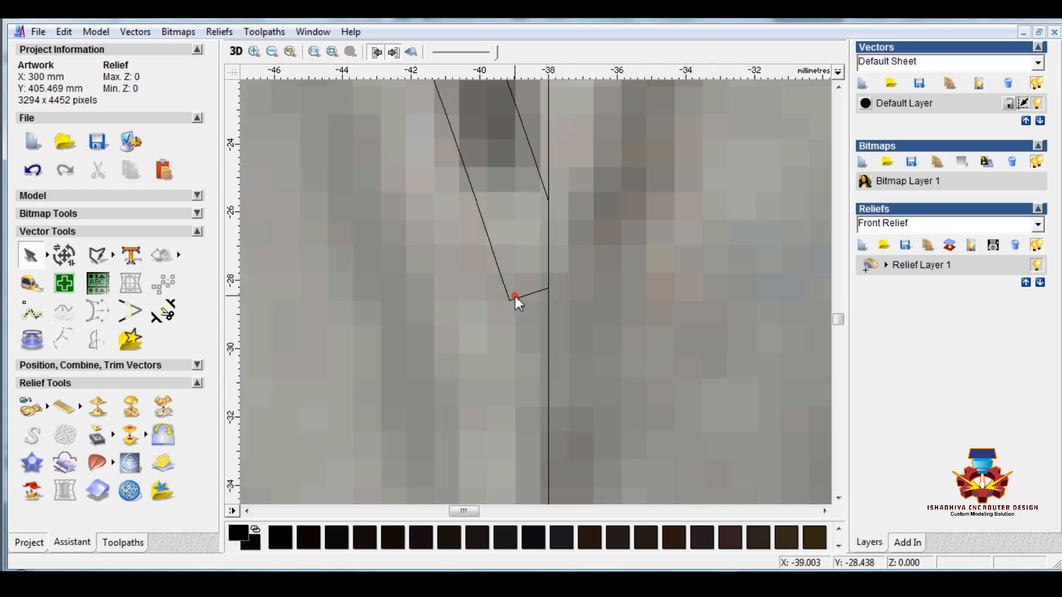
left_click(509, 301)
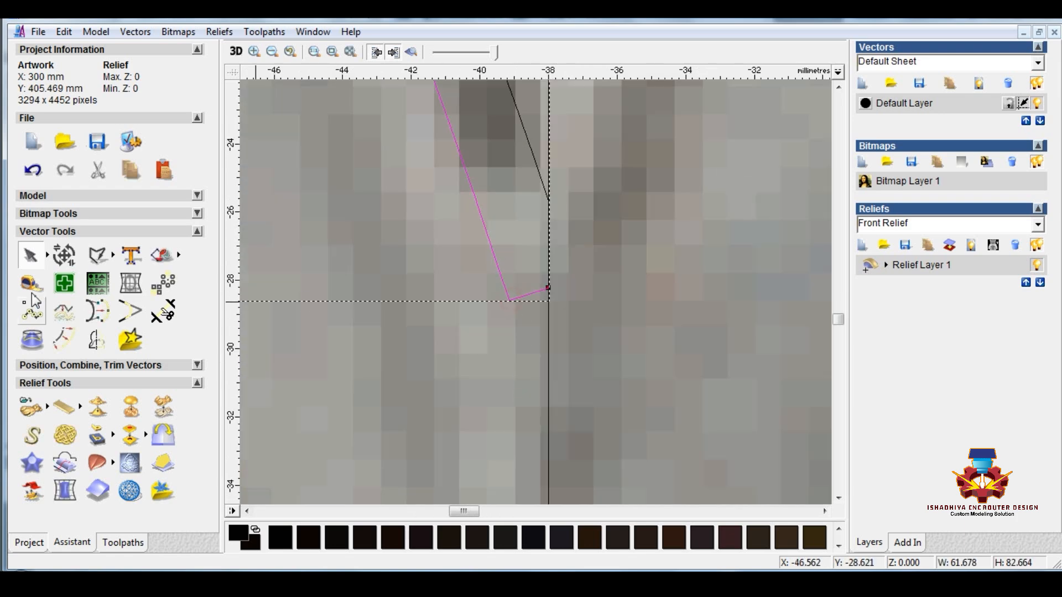
left_click(48, 255)
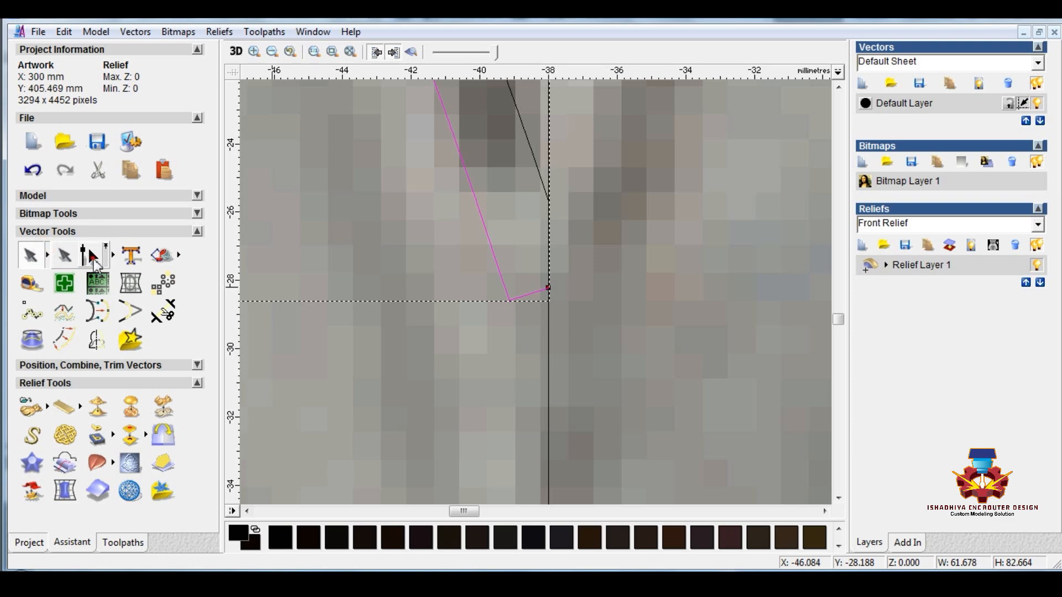
left_click(92, 257)
left_click(509, 300)
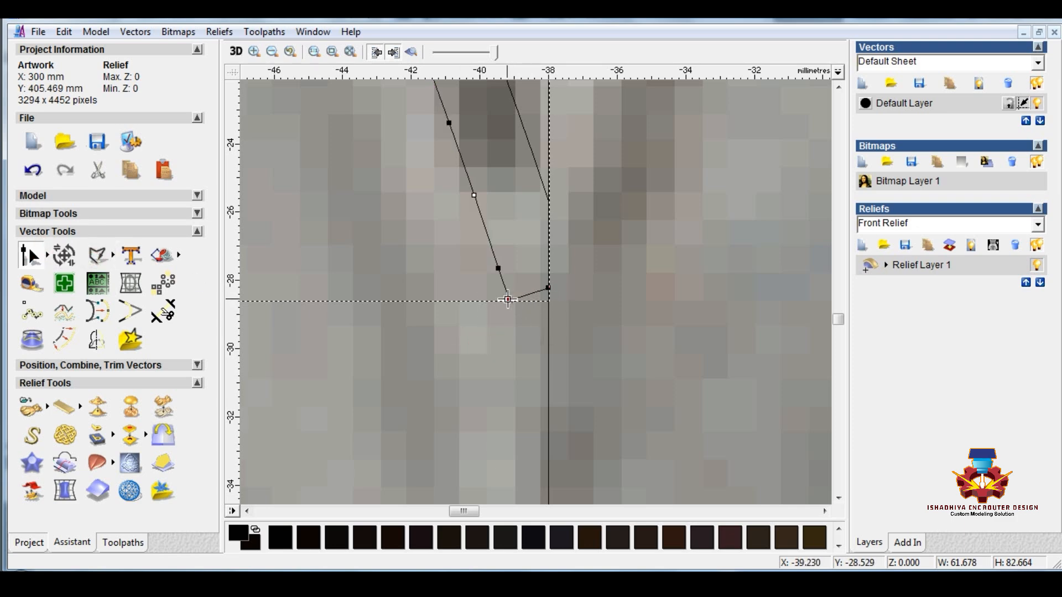
- Move the lowest vein's inner corner node down to just past the centre line and its end node about 2 mm beyond the line
left_click_drag(509, 301, 533, 339)
left_click_drag(552, 388, 552, 411)
left_click(548, 288)
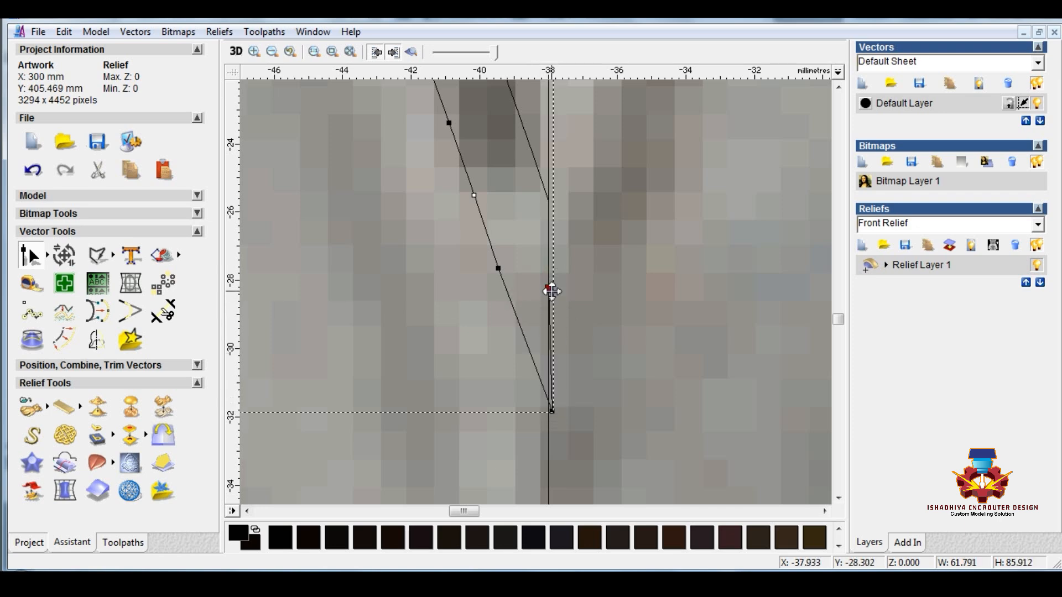
left_click_drag(549, 288, 624, 312)
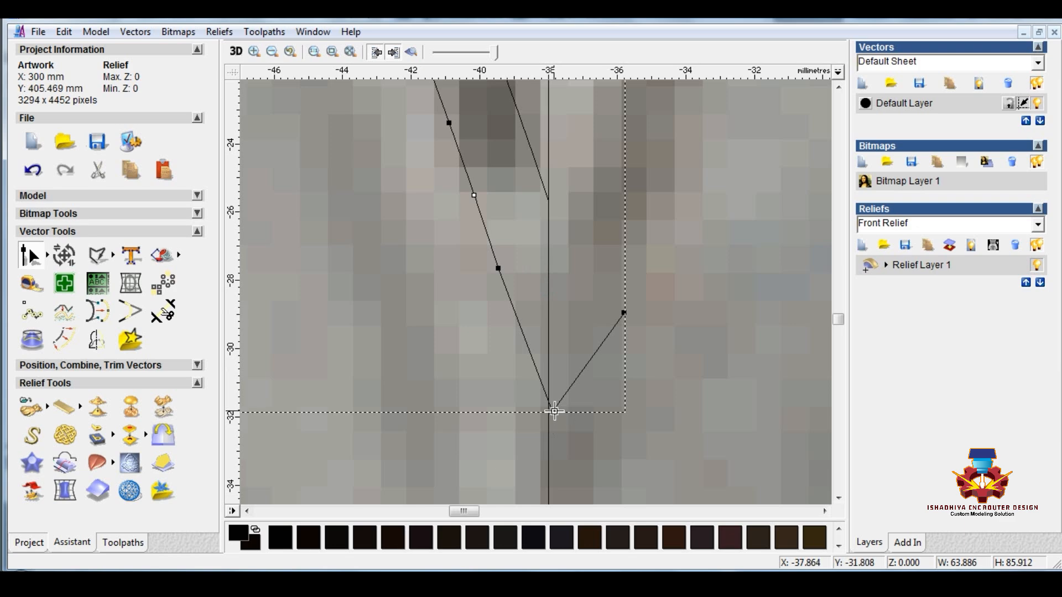
mouse_move(553, 412)
left_mouse_down()
mouse_move(562, 399)
mouse_move(556, 412)
left_mouse_up()
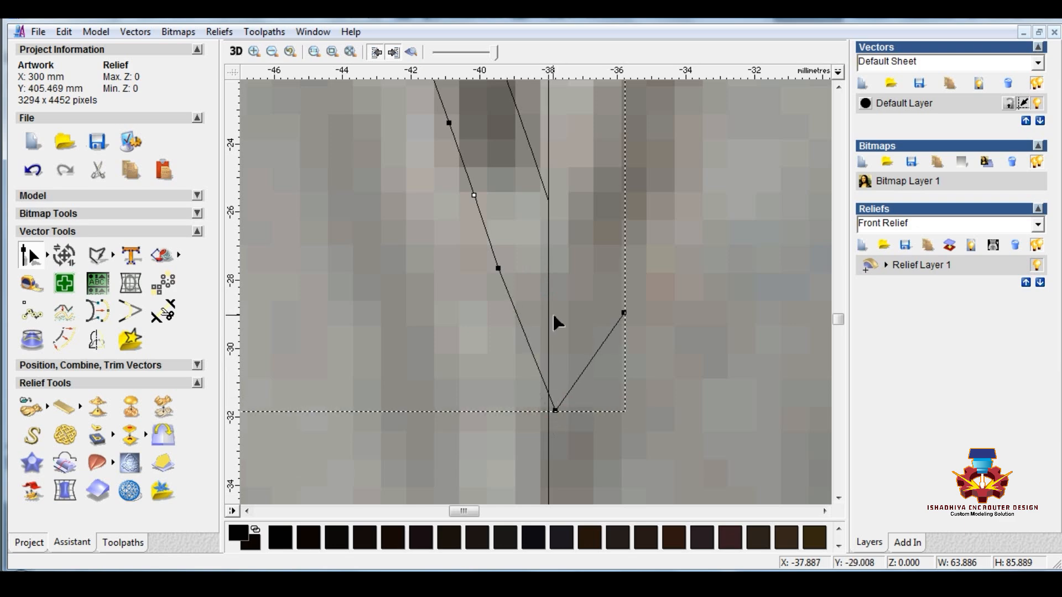
- Move the inner end node of the second-lowest vein's lower line down about 2 mm, just past the vertical centre line
scroll(553, 314, "down", 2)
scroll(549, 170, "up", 1)
scroll(549, 171, "down", 1)
scroll(508, 178, "up", 1)
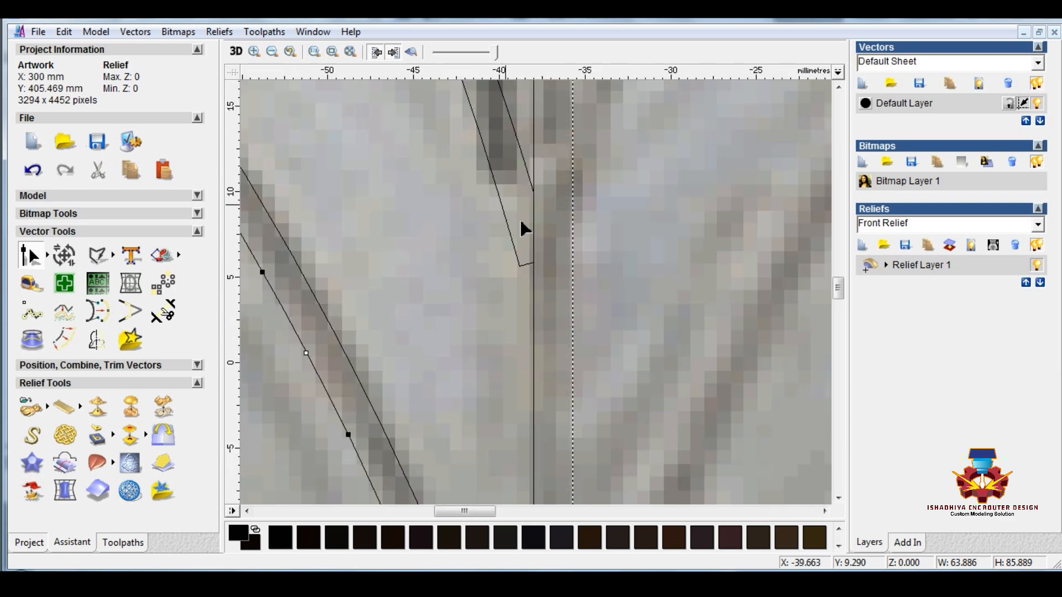
scroll(523, 229, "up", 1)
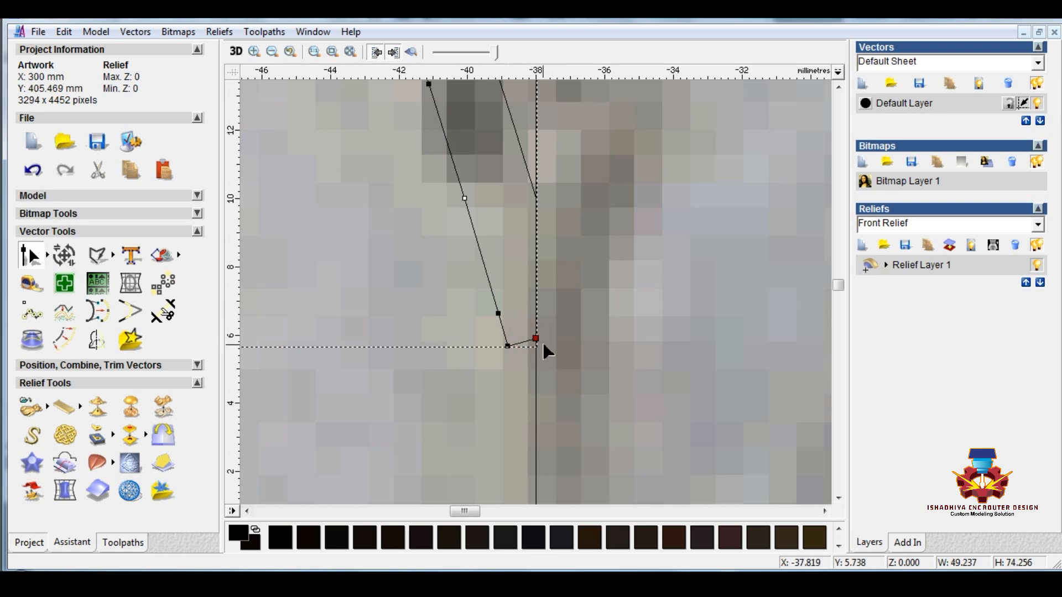
left_click_drag(536, 338, 541, 421)
scroll(560, 397, "down", 3)
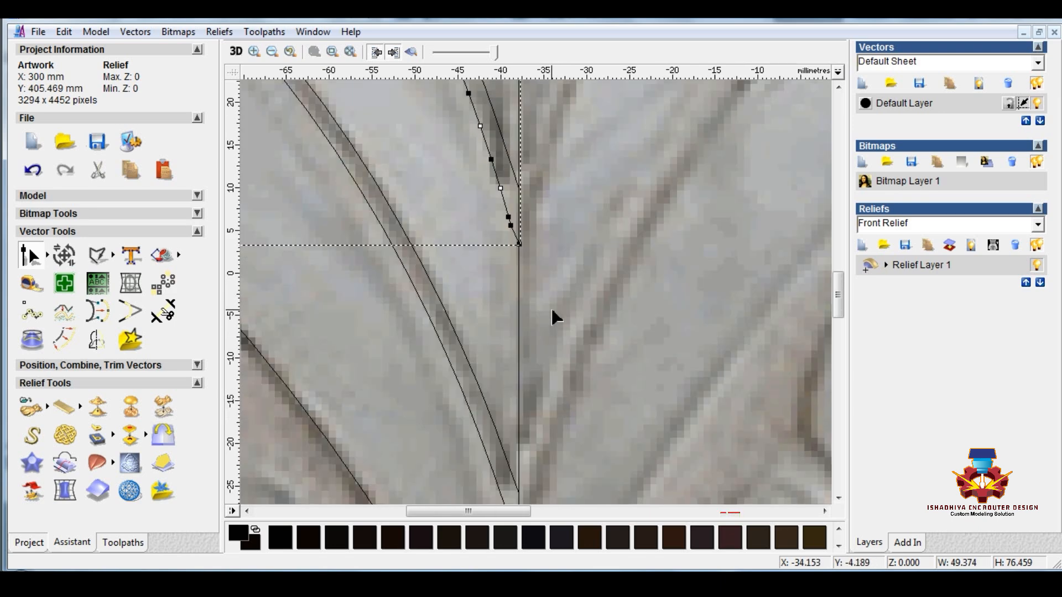
- Extend the second-highest vein's lower line by moving its inner end node down about 3 mm, just past the centre line
left_click_drag(837, 296, 849, 224)
scroll(579, 404, "up", 3)
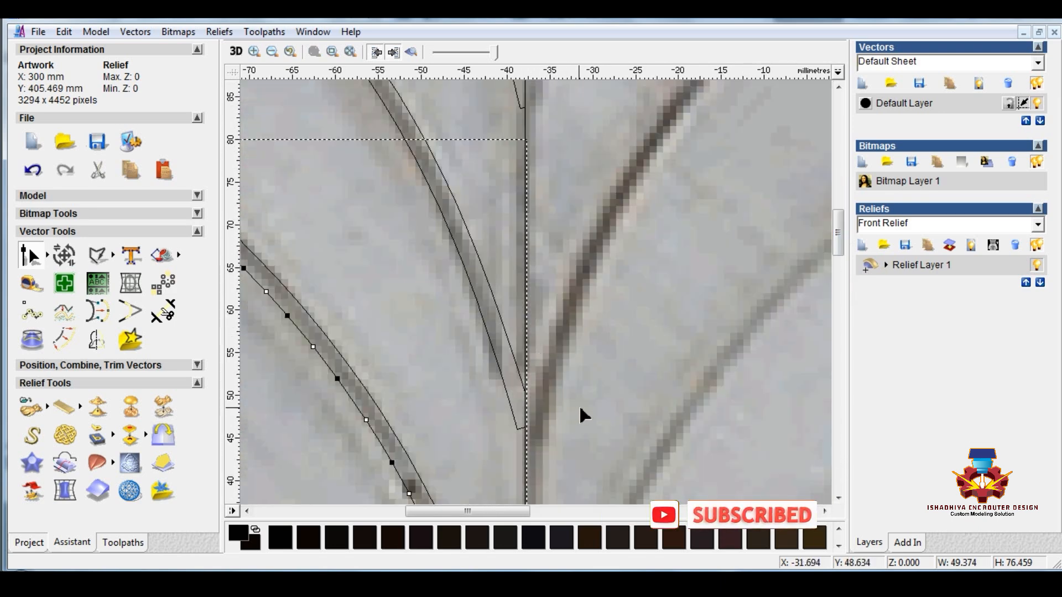
left_click(546, 273)
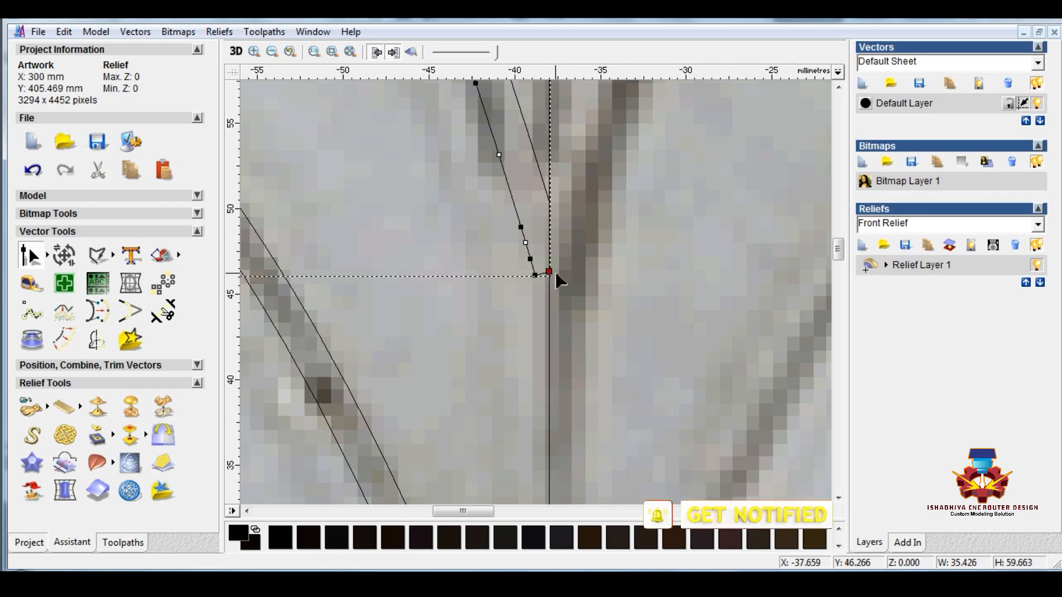
left_click_drag(549, 272, 555, 320)
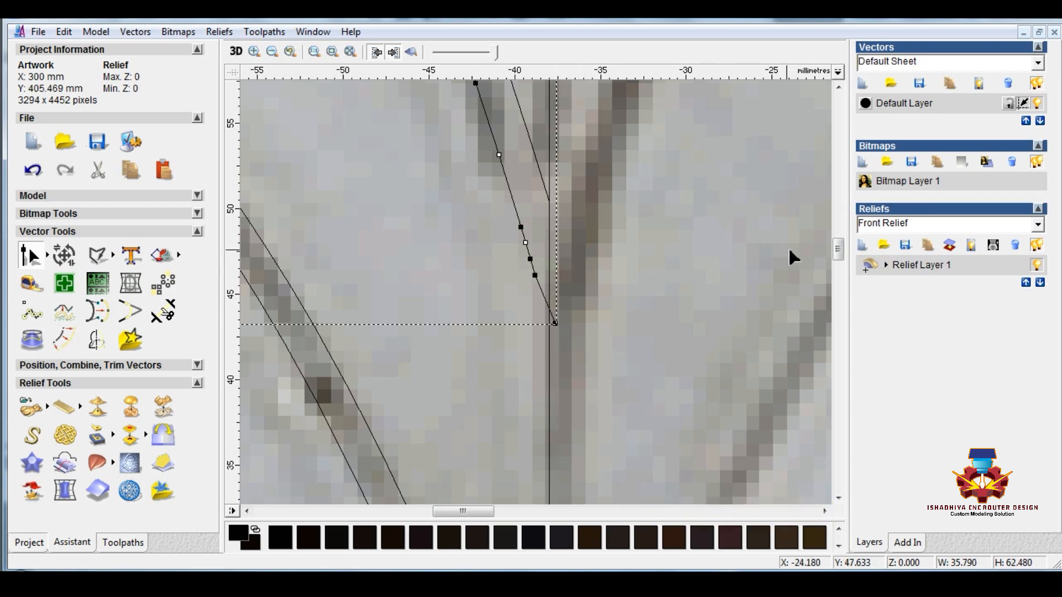
- Extend the top vein's lower line by moving its inner end node down about 2 mm, just past the centre line
left_click_drag(839, 254, 843, 211)
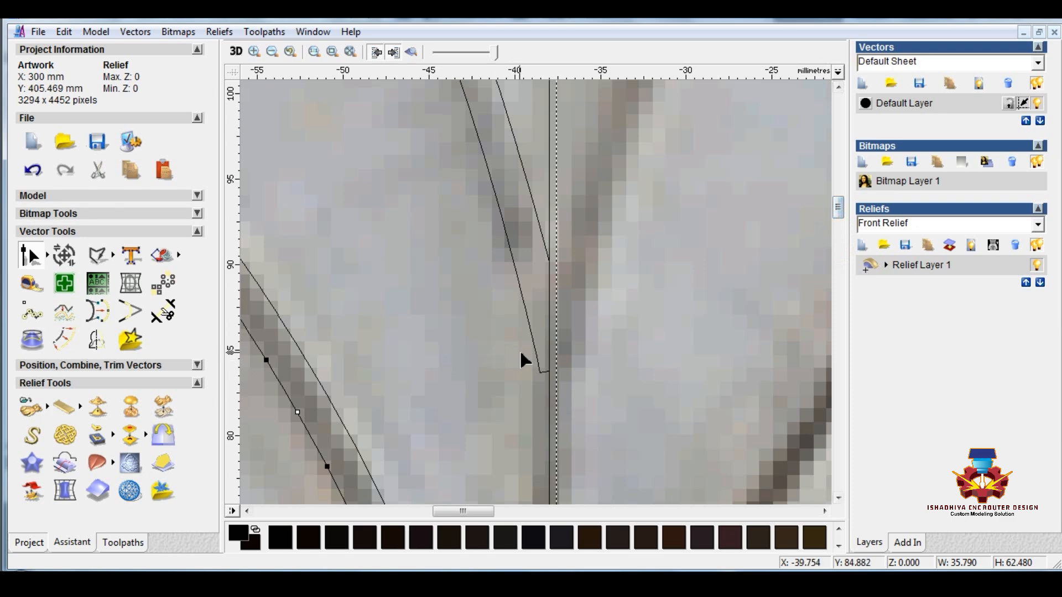
left_click(545, 373)
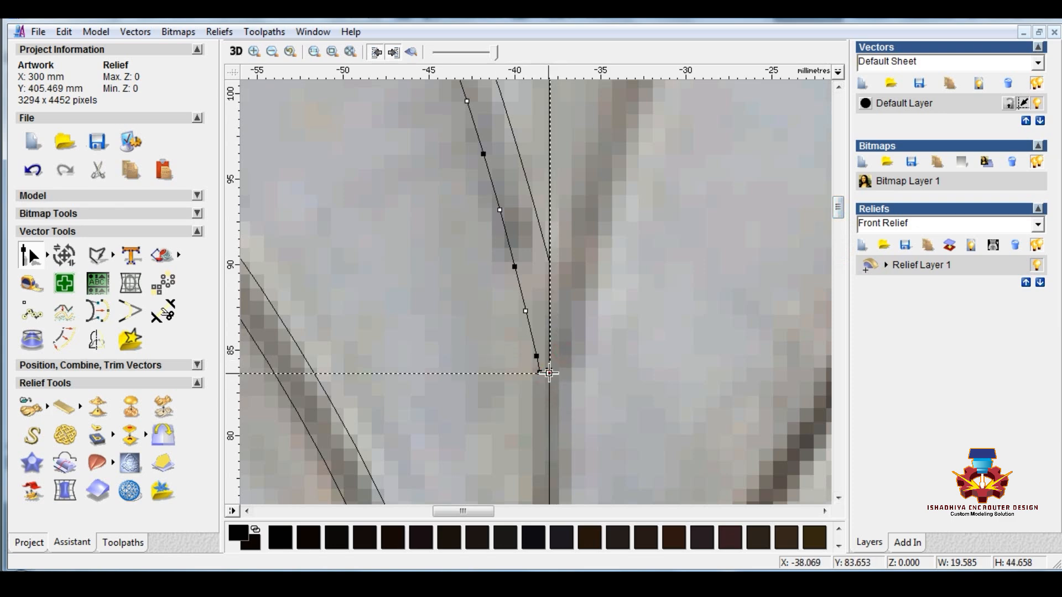
left_click(549, 371)
left_click_drag(549, 371, 554, 406)
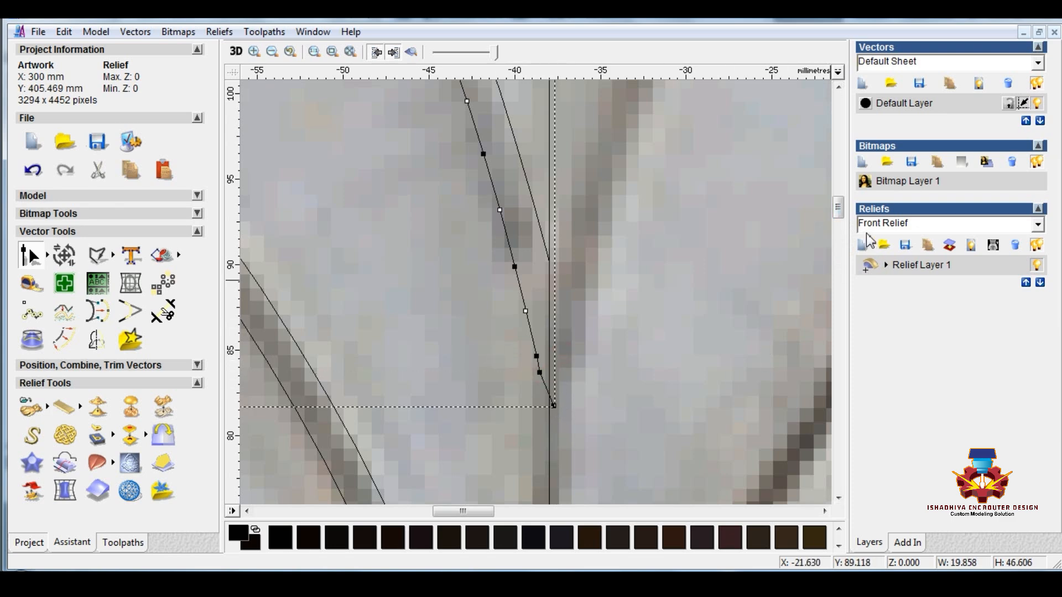
- Remove the tiny notch segment between the top outline arc and the top vein's upper line using node editing
left_click_drag(838, 207, 841, 171)
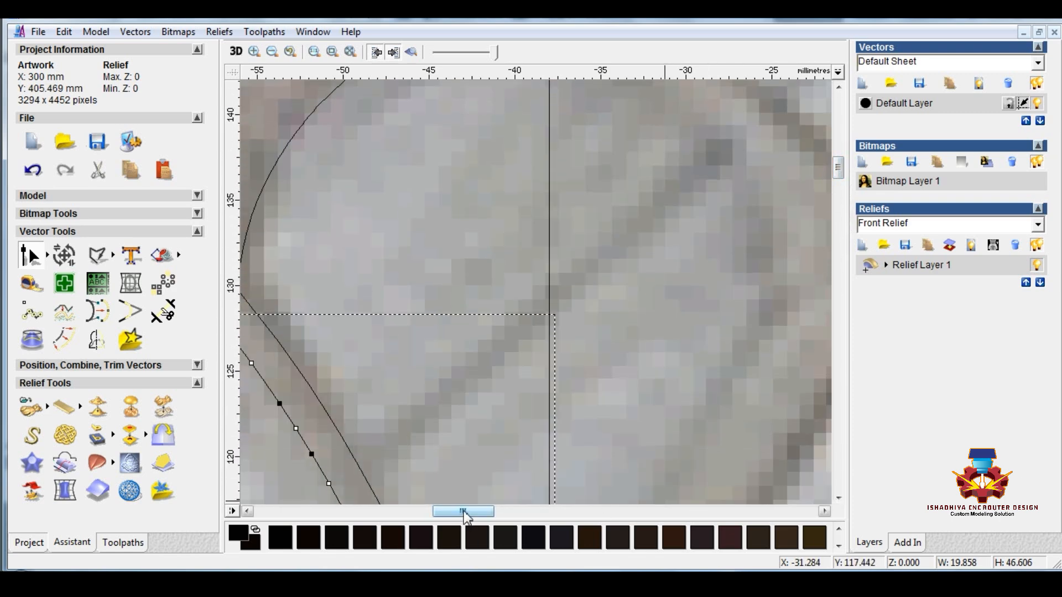
left_click_drag(466, 511, 432, 512)
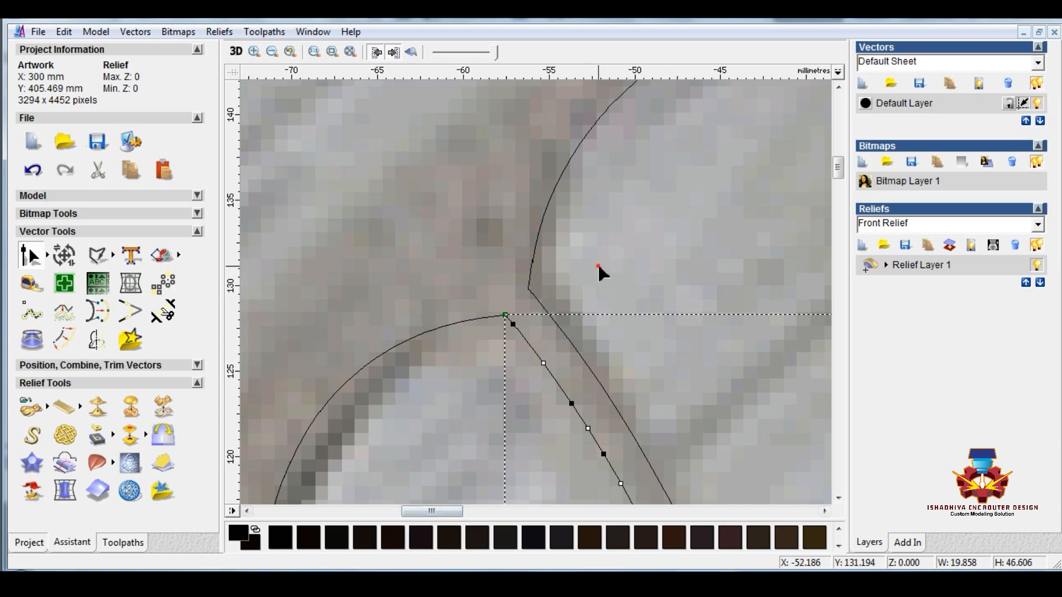
scroll(504, 325, "up", 2)
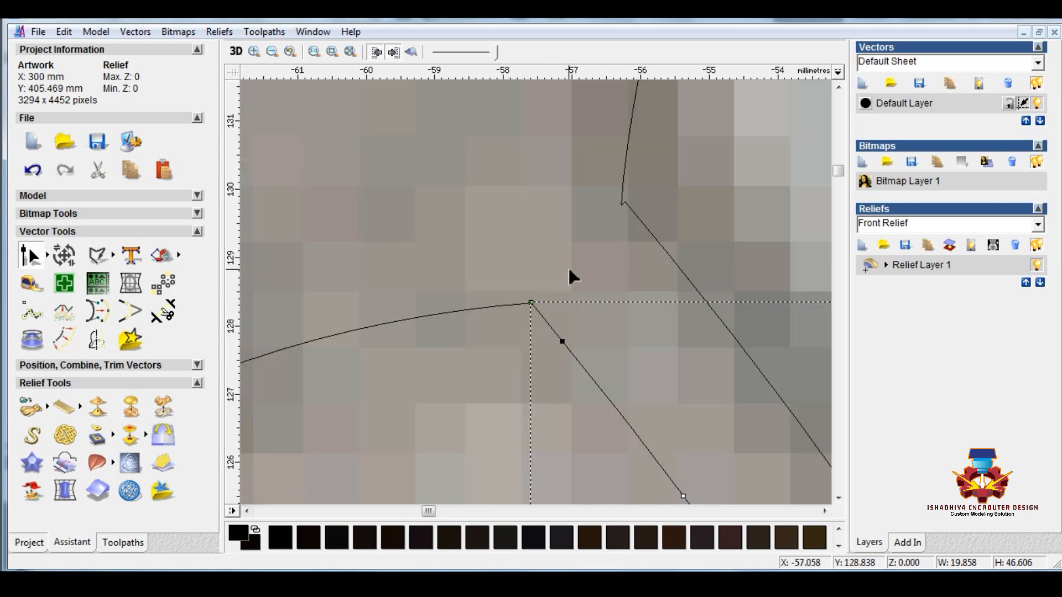
left_click(619, 207)
scroll(619, 208, "up", 1)
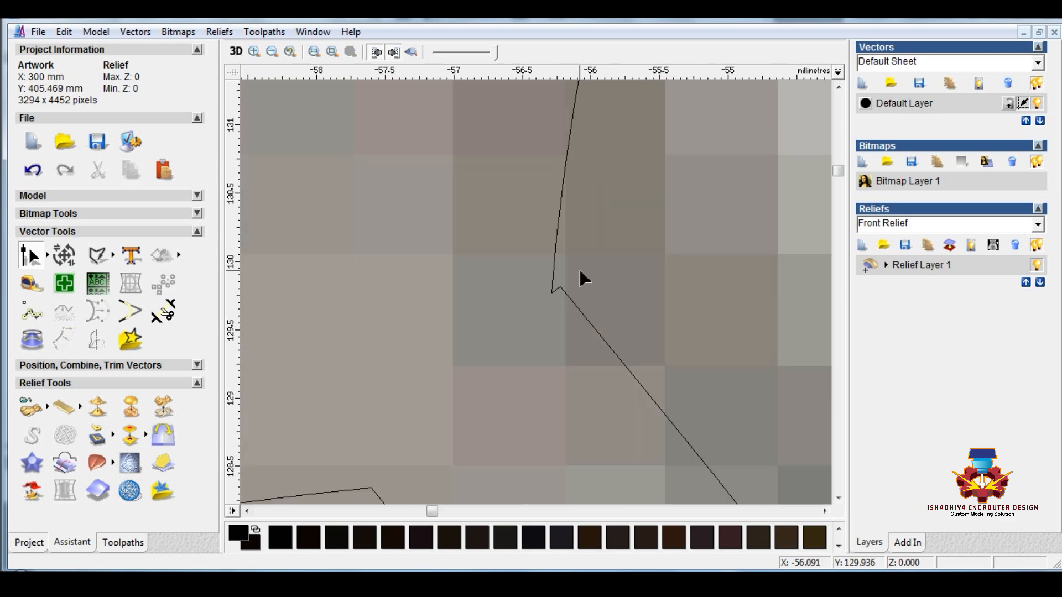
scroll(579, 271, "up", 1)
double_click(497, 354)
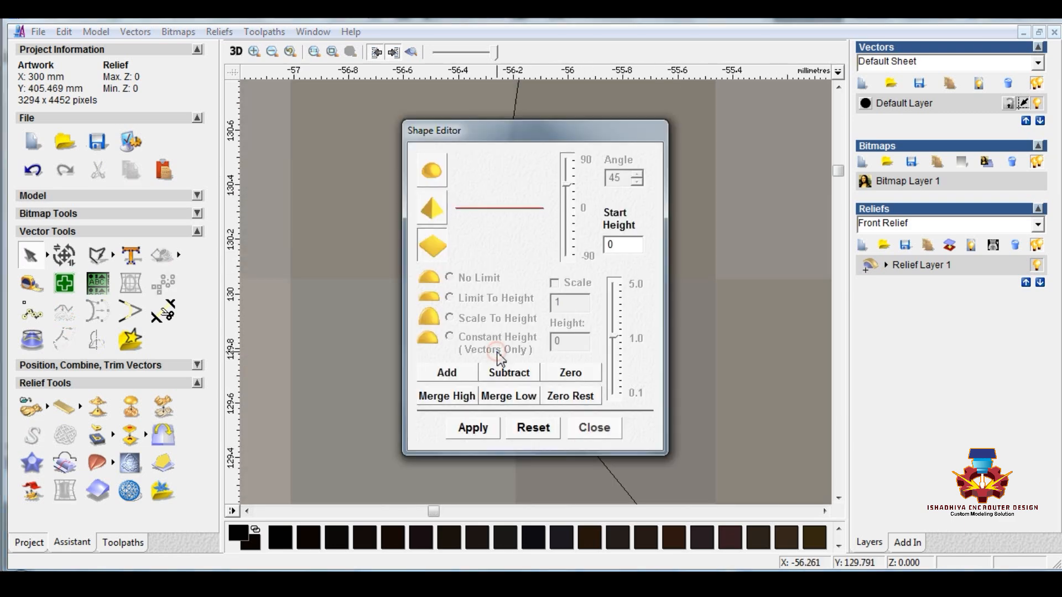
left_click(589, 428)
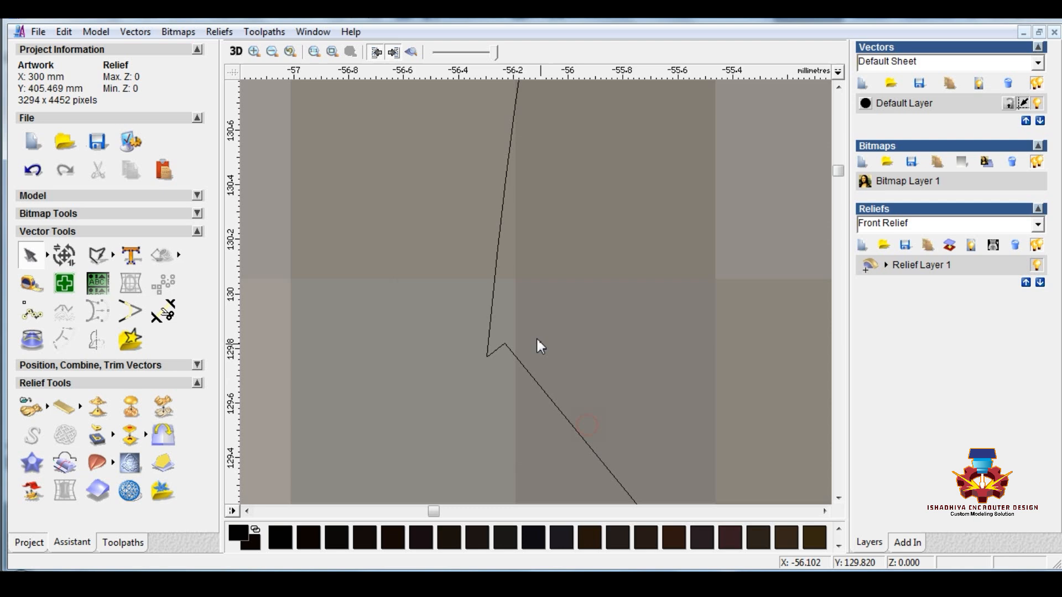
left_click(494, 350)
key("n")
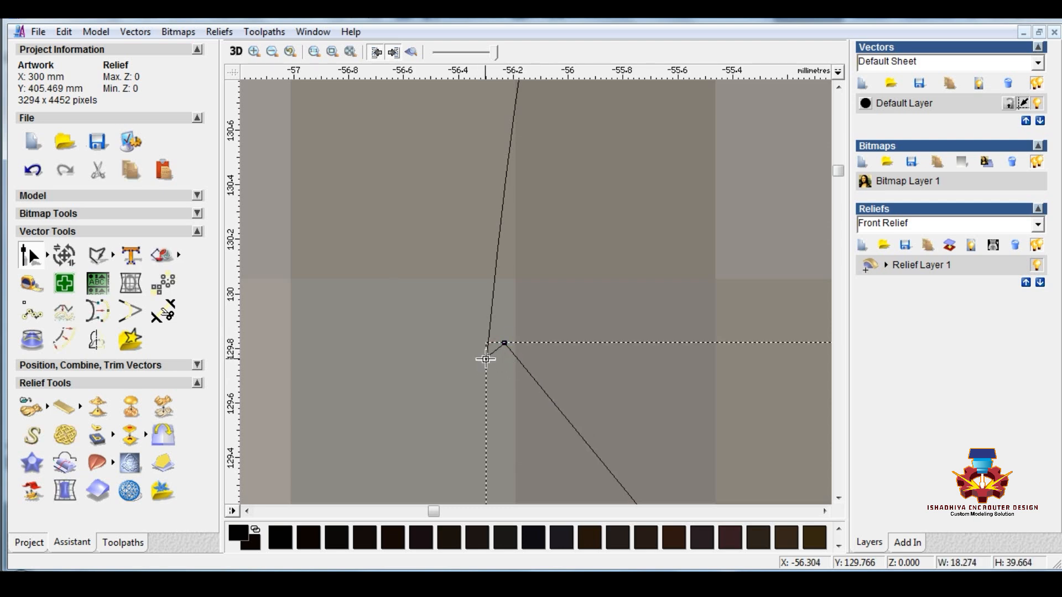
left_click(488, 356)
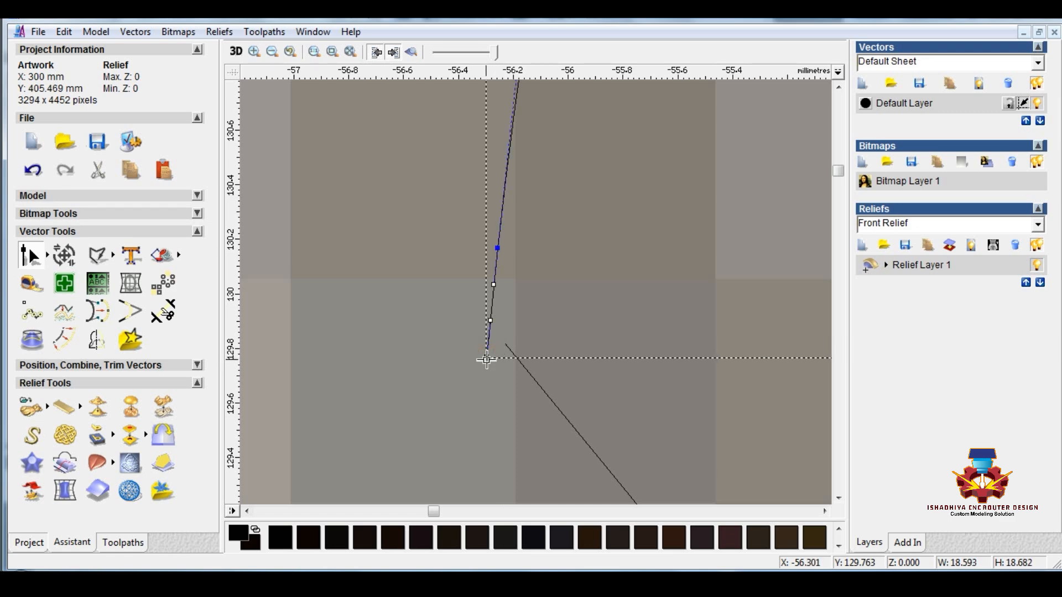
- Move the top arc's end node onto the vein line's outer end and shift the neighbouring node to smooth the curve
left_click_drag(487, 360, 505, 345)
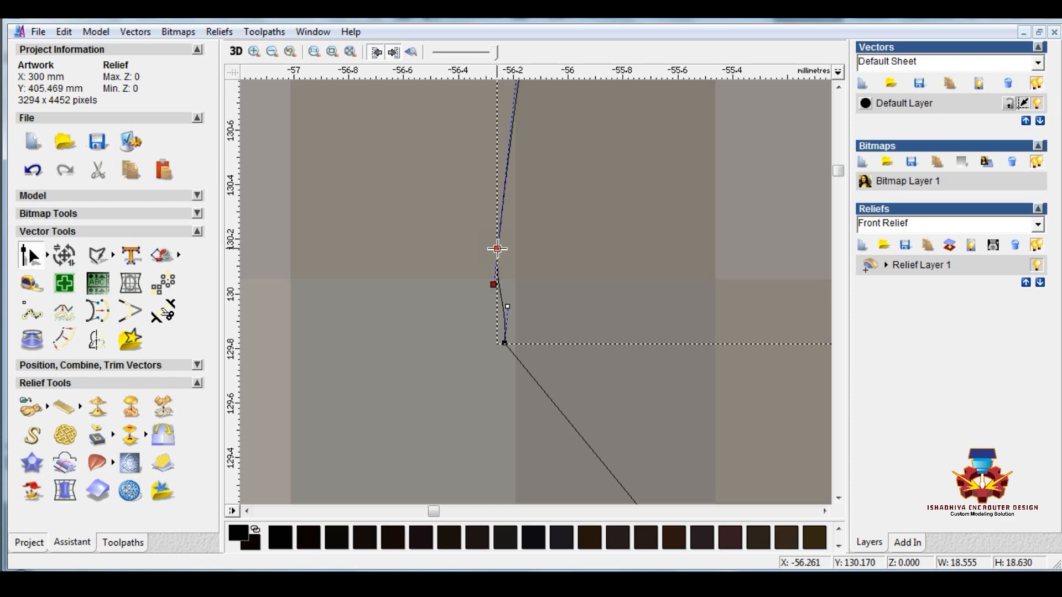
left_click(497, 248)
left_click_drag(513, 214, 514, 205)
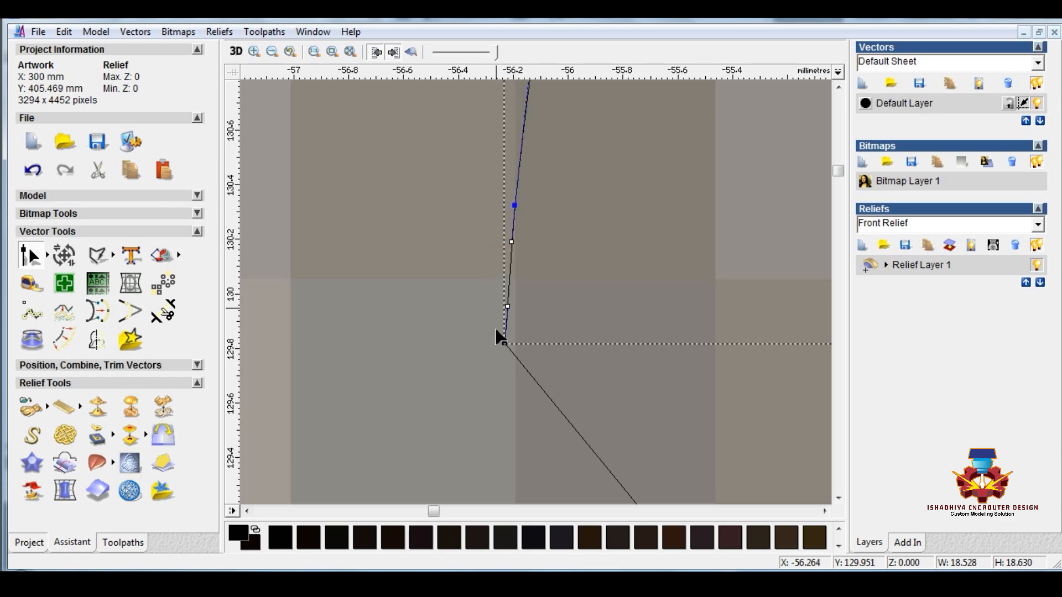
- Inspect the outline's junctions with the upper veins for remaining notches
scroll(500, 356, "down", 5)
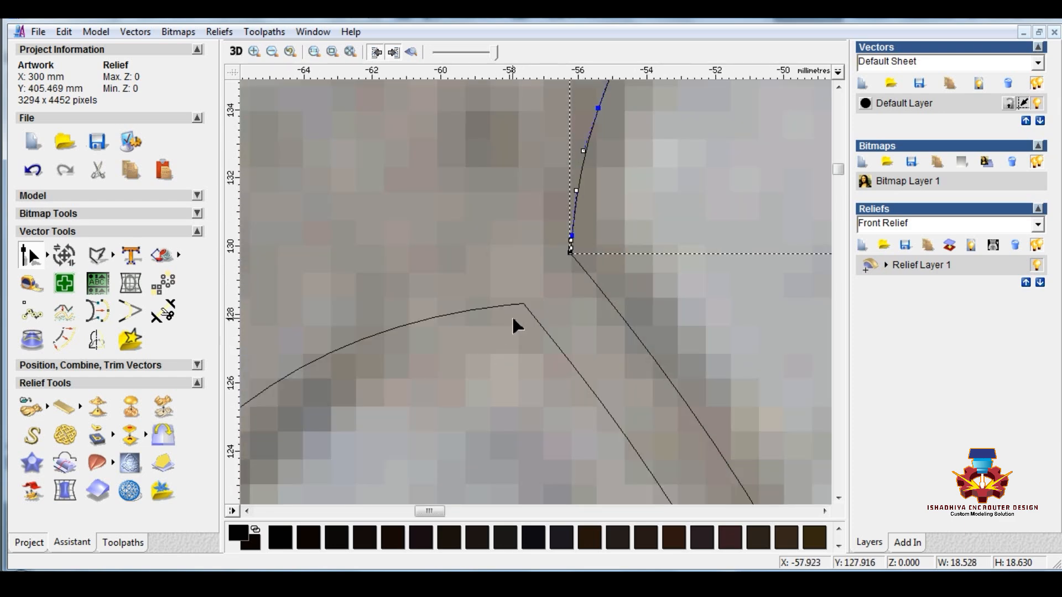
scroll(548, 310, "up", 2)
scroll(563, 285, "down", 5)
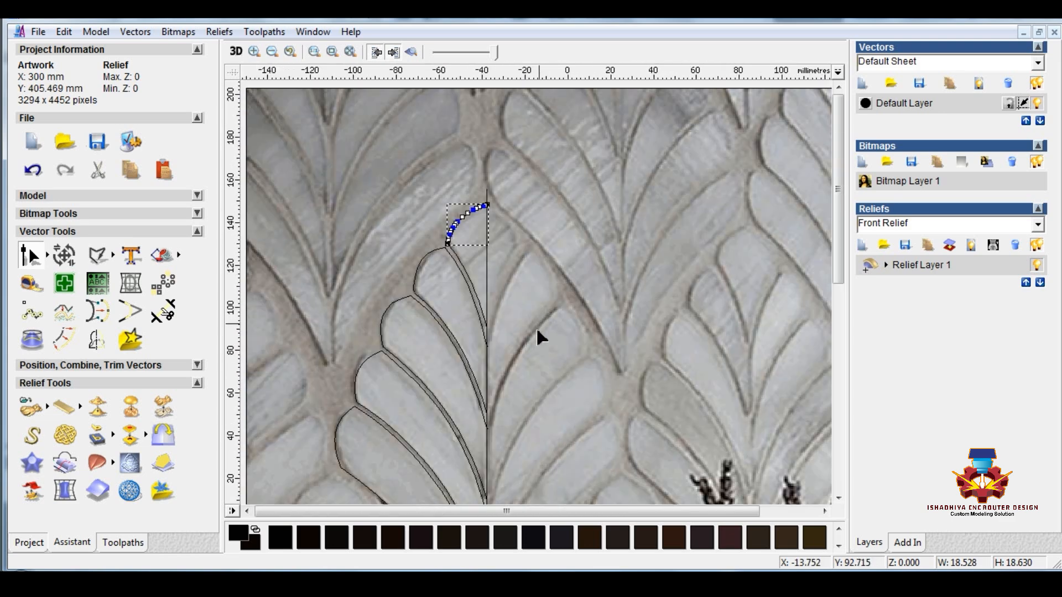
scroll(447, 273, "up", 6)
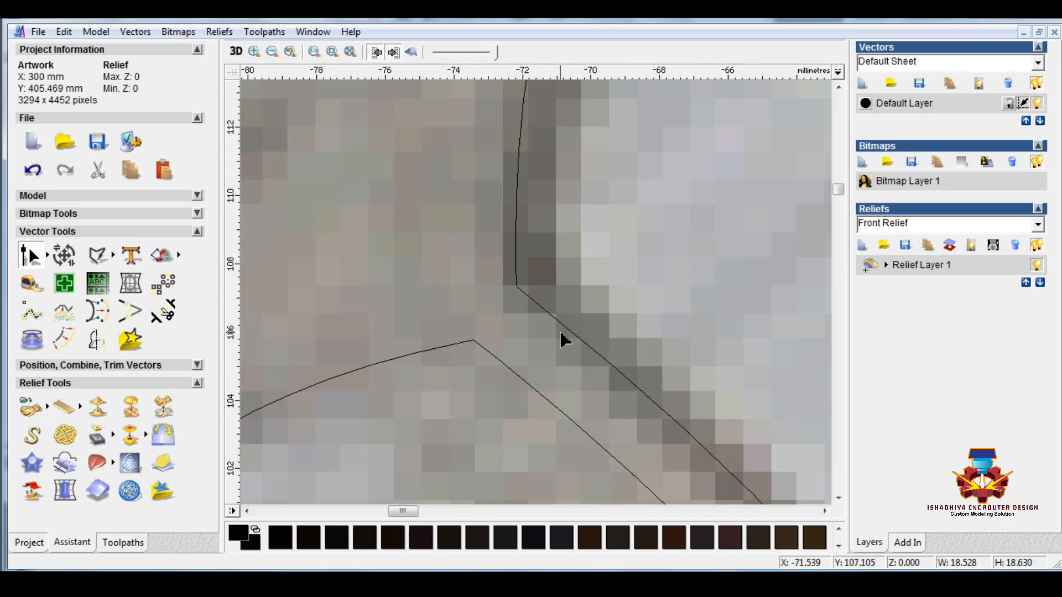
scroll(539, 301, "up", 3)
scroll(540, 288, "down", 4)
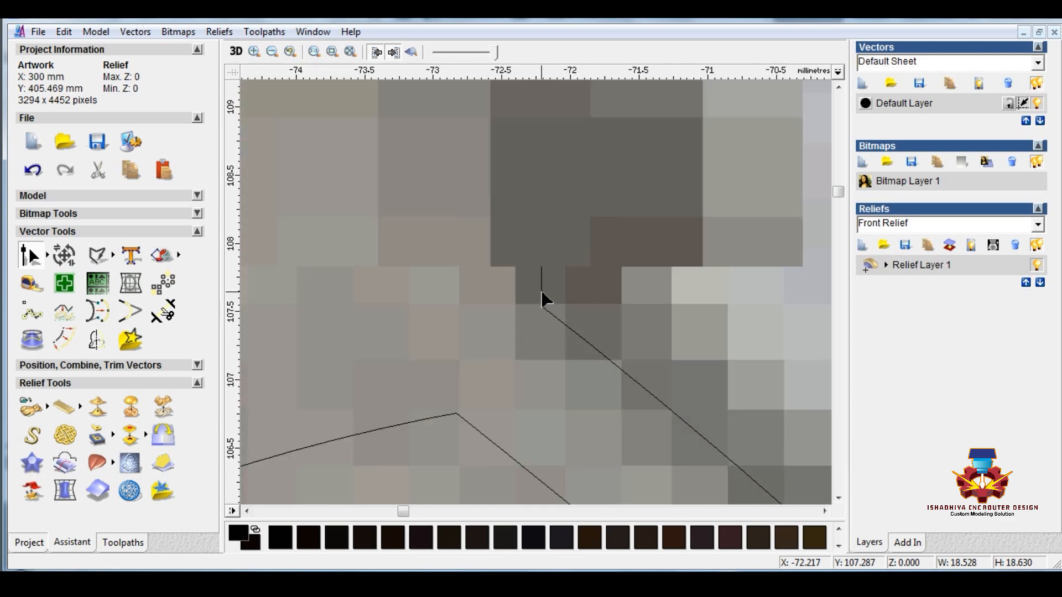
scroll(516, 340, "up", 1)
scroll(541, 287, "down", 5)
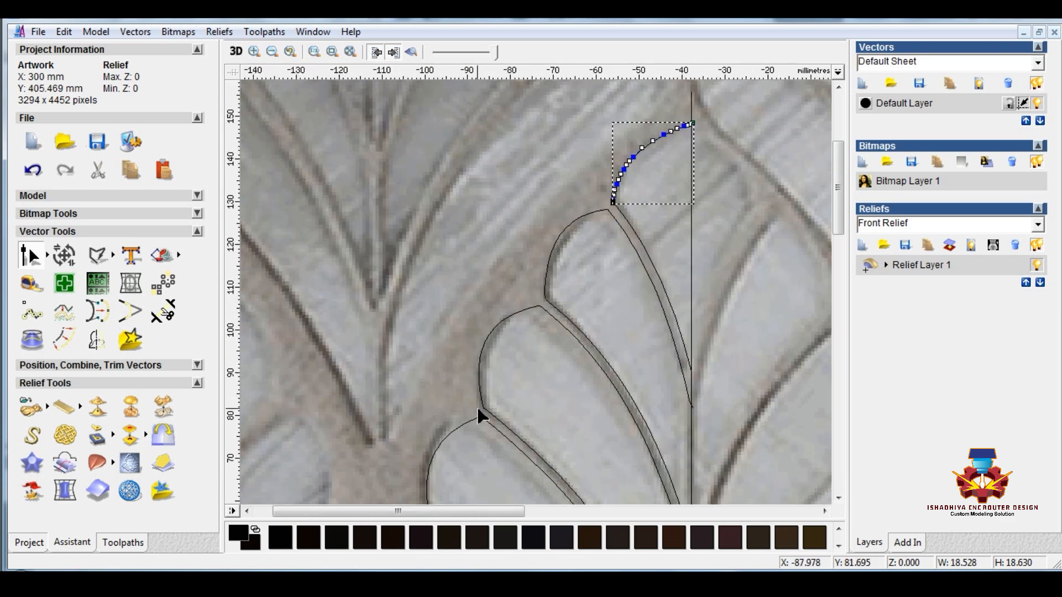
scroll(510, 363, "up", 2)
scroll(539, 318, "up", 5)
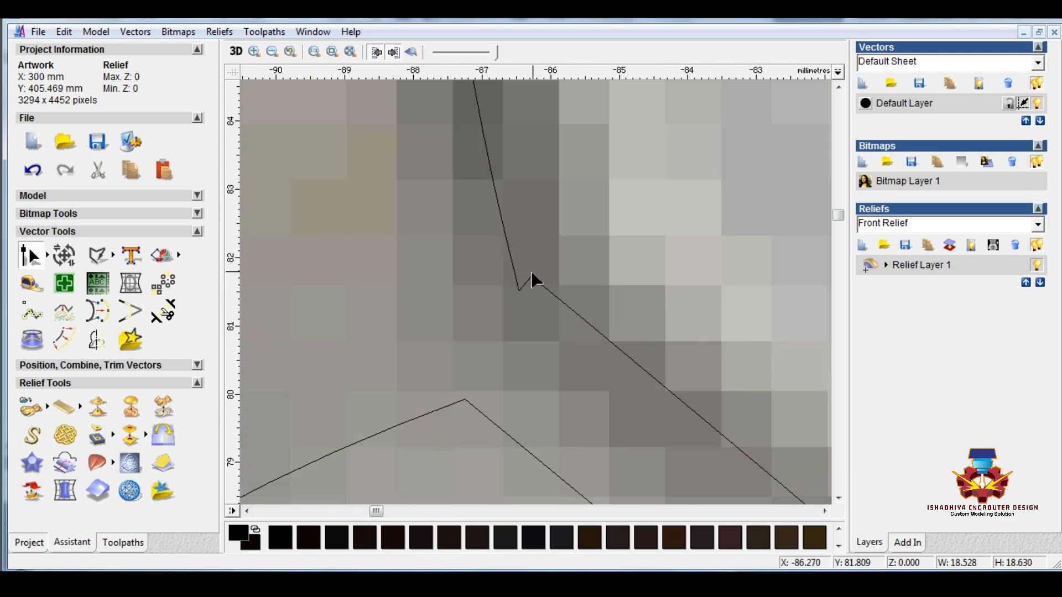
- Delete the notch segment below the third outline arc from the top and move the arc's end node onto the vein line's outer end
left_click(525, 338)
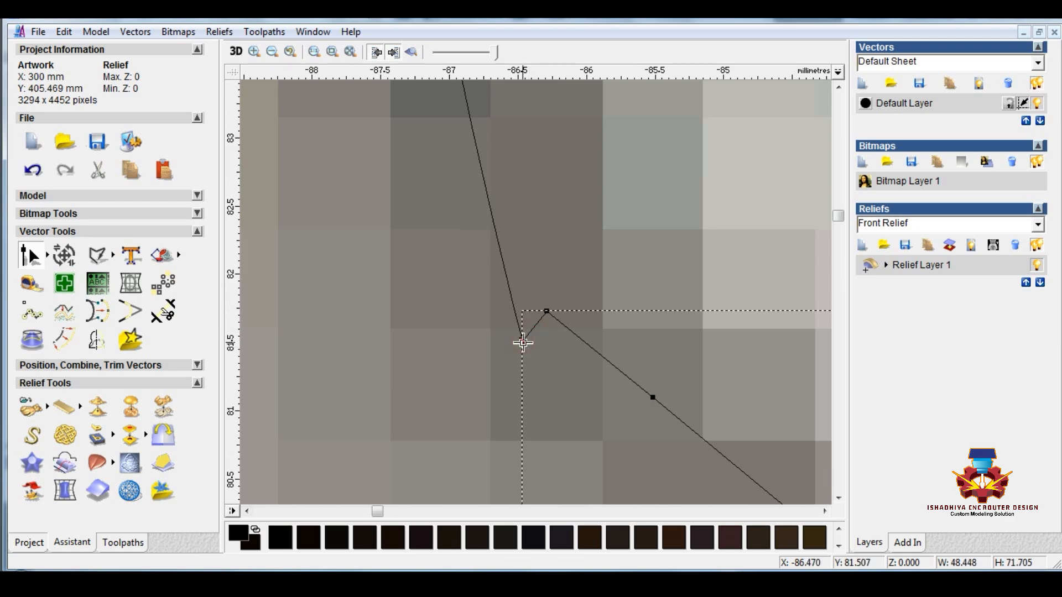
key("d")
left_click(521, 339)
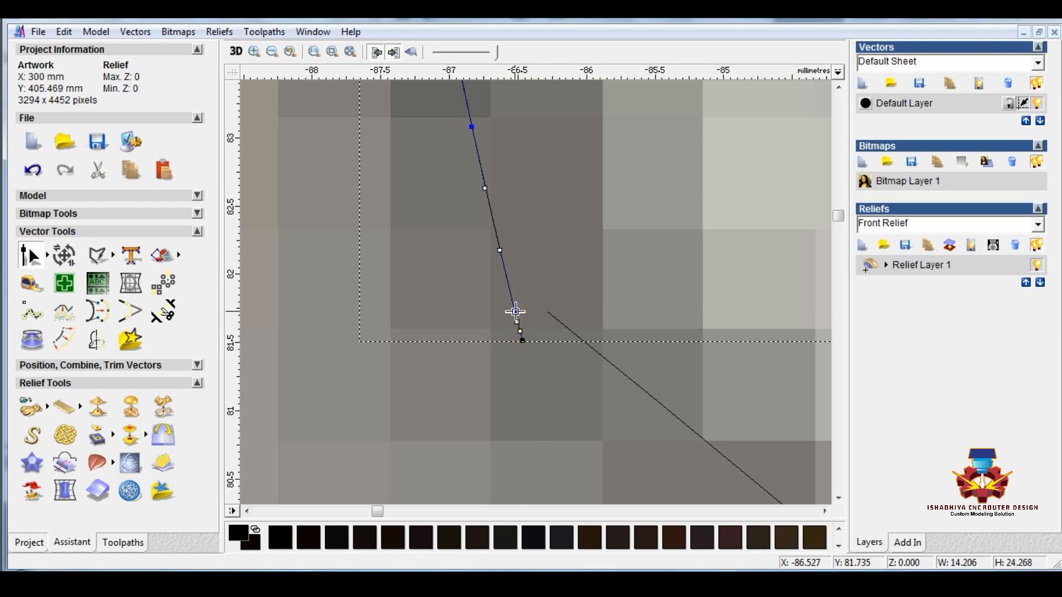
key("d")
left_click_drag(523, 341, 547, 312)
- Inspect the outline's junctions with the lower veins for remaining notches
scroll(489, 352, "down", 1)
scroll(490, 356, "down", 1)
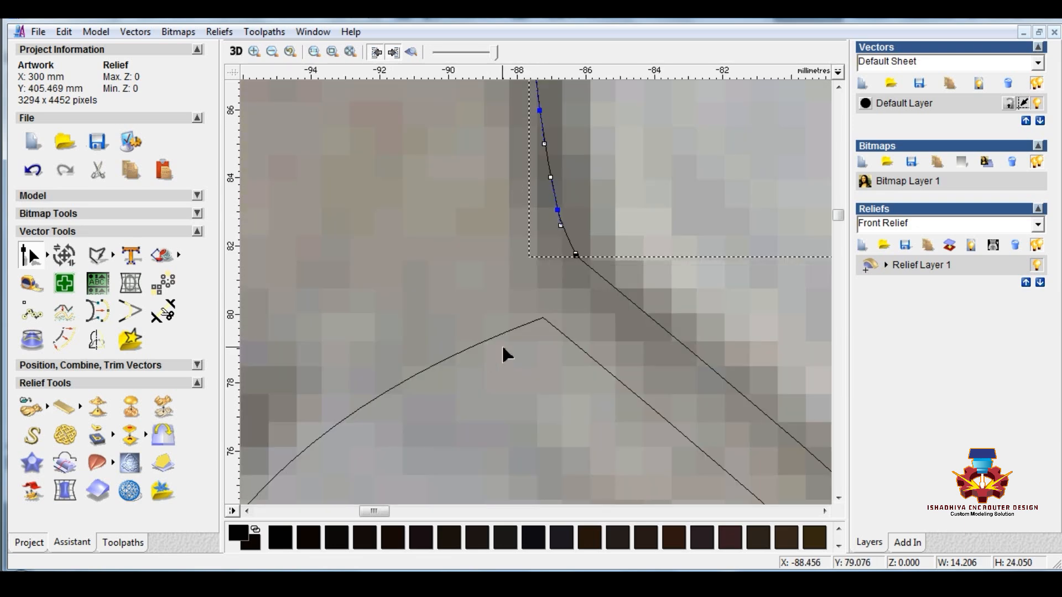
scroll(518, 348, "down", 1)
scroll(502, 335, "up", 1)
scroll(550, 256, "up", 2)
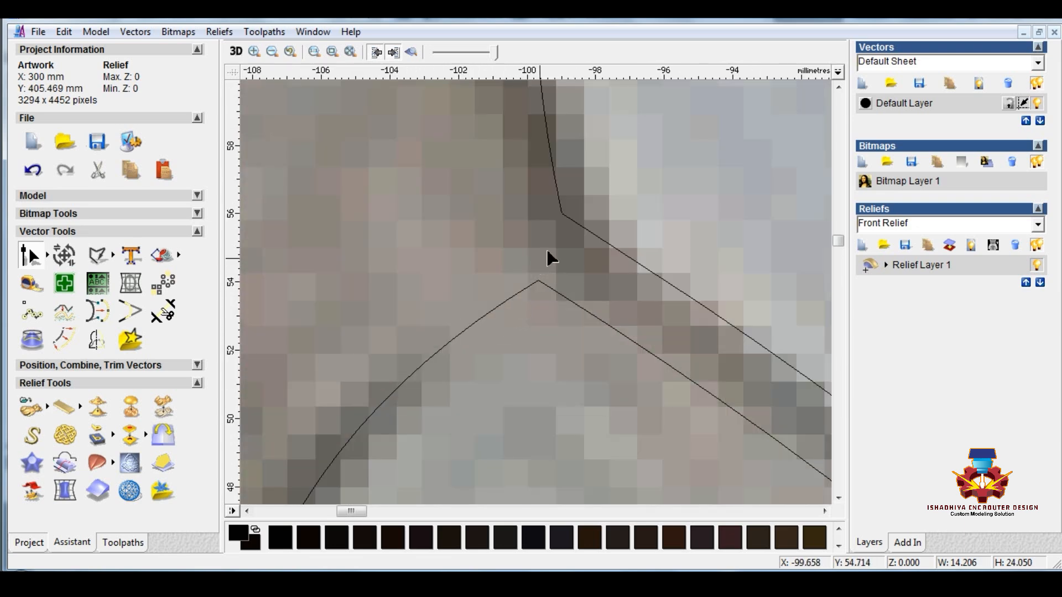
scroll(533, 268, "down", 3)
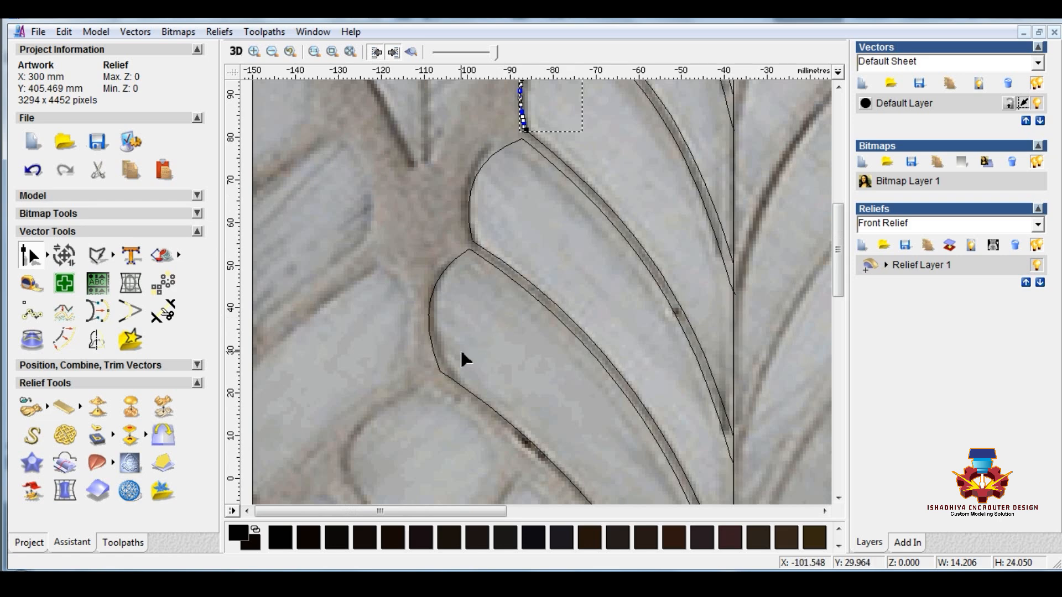
scroll(471, 349, "down", 1)
scroll(470, 303, "down", 1)
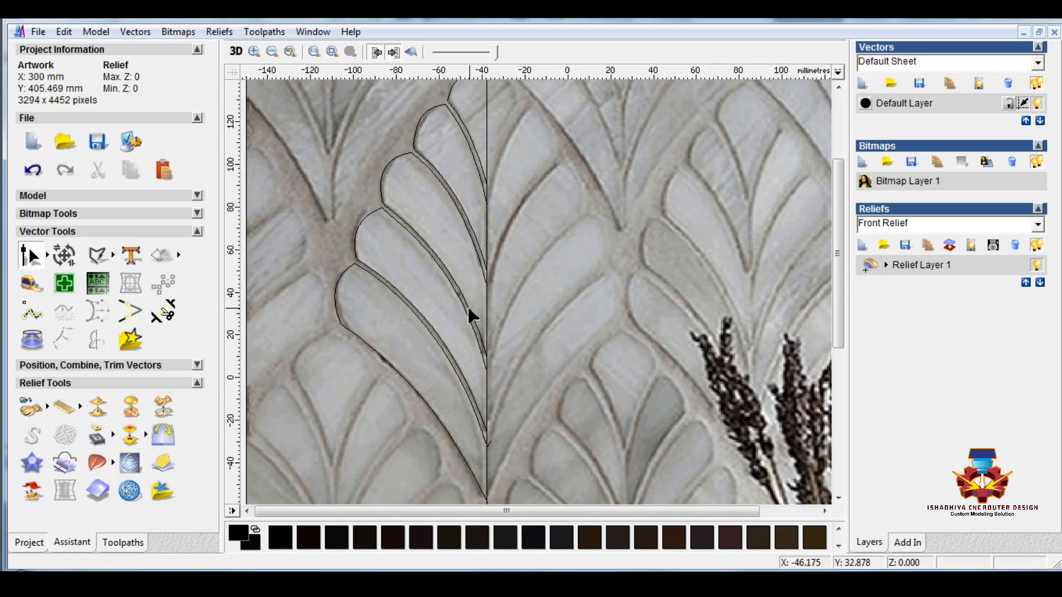
- Join the top outline arc with the upper line of the top vein into one vector
scroll(451, 127, "up", 1)
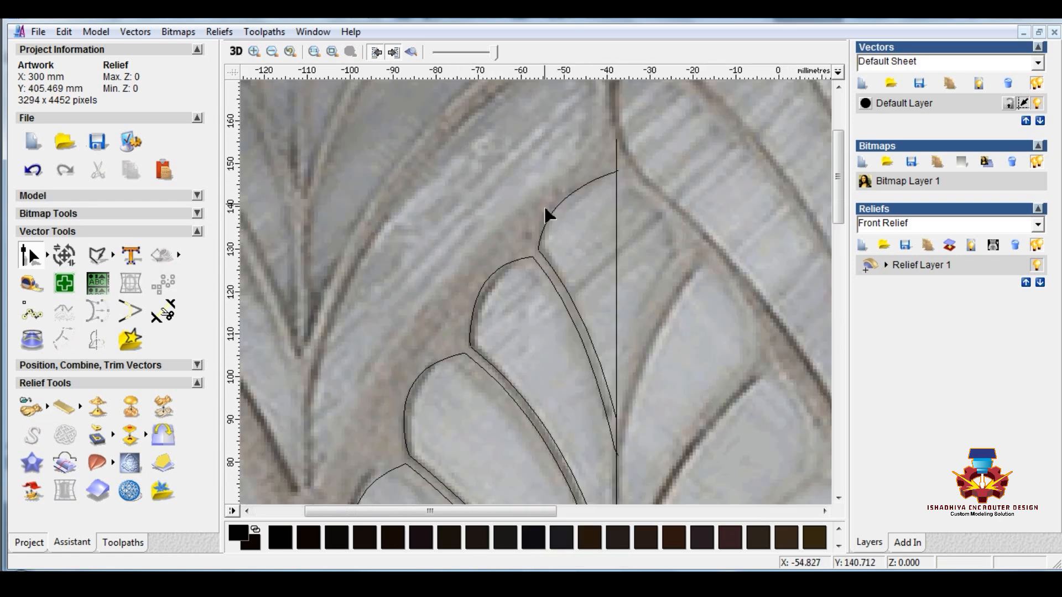
scroll(556, 284, "up", 1)
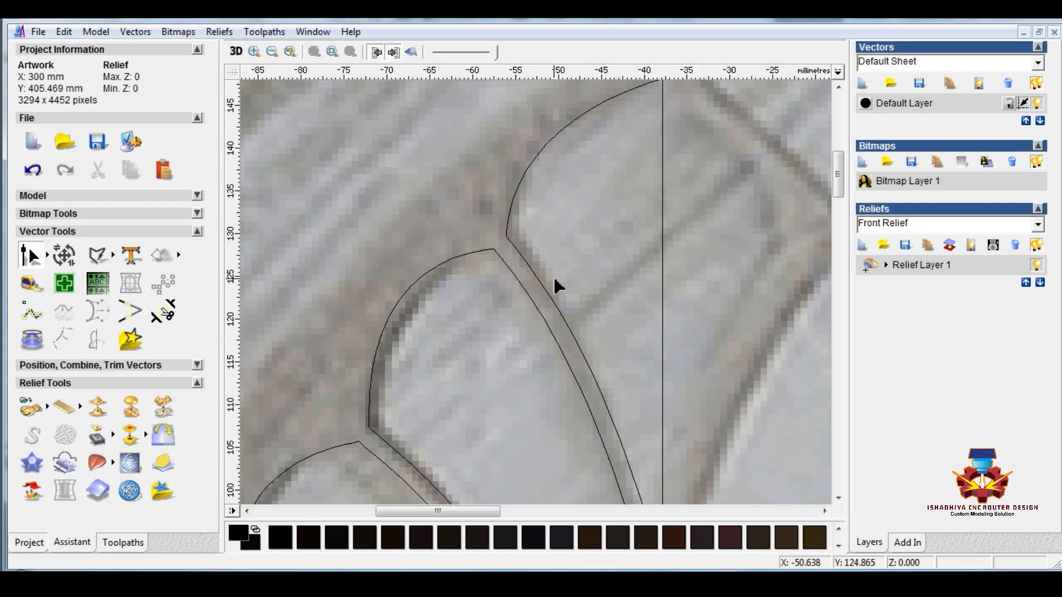
left_click(523, 261)
left_click(513, 206)
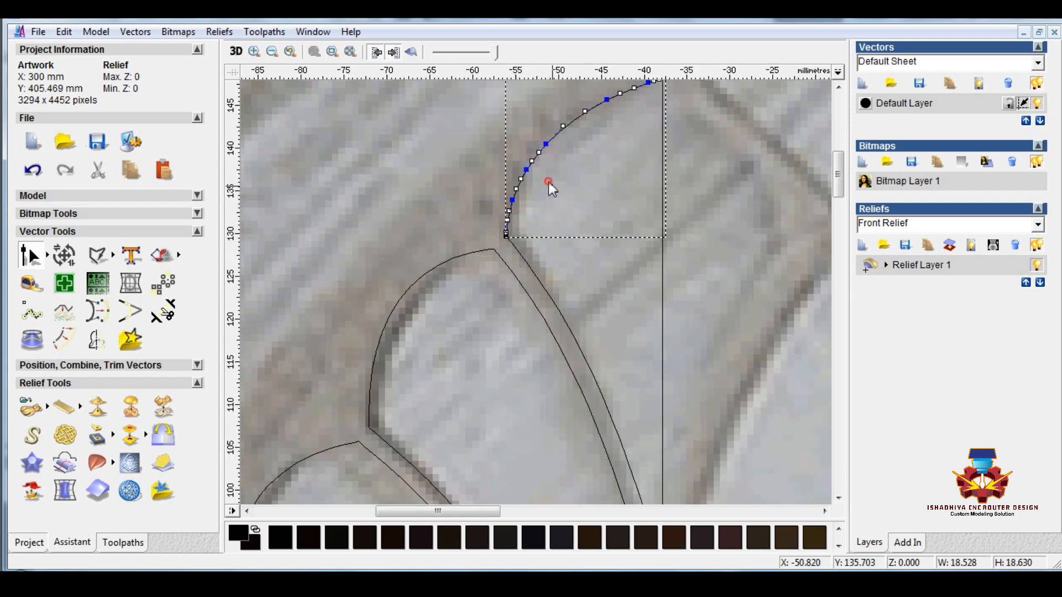
left_click(547, 180)
left_click(521, 185)
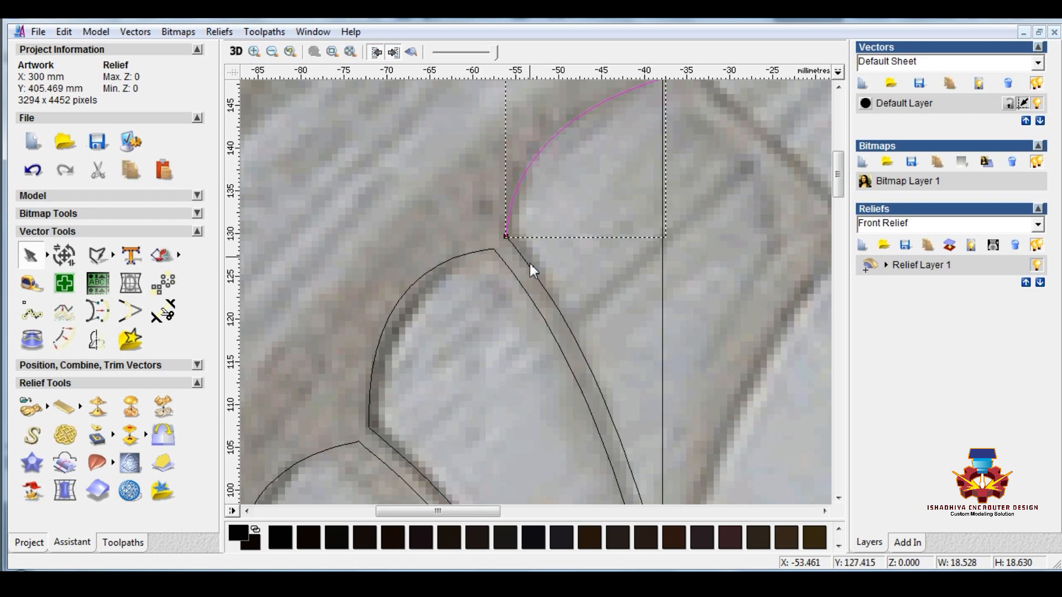
right_click(529, 265)
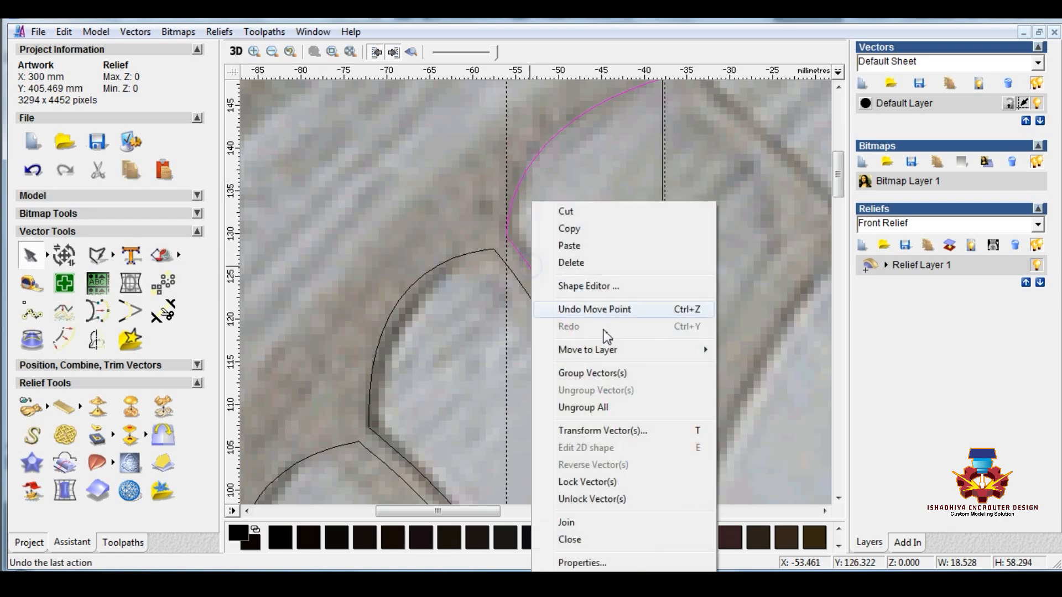
left_click(576, 522)
- Join the second outline arc from the top with the upper line of the vein below it
scroll(410, 324, "down", 2)
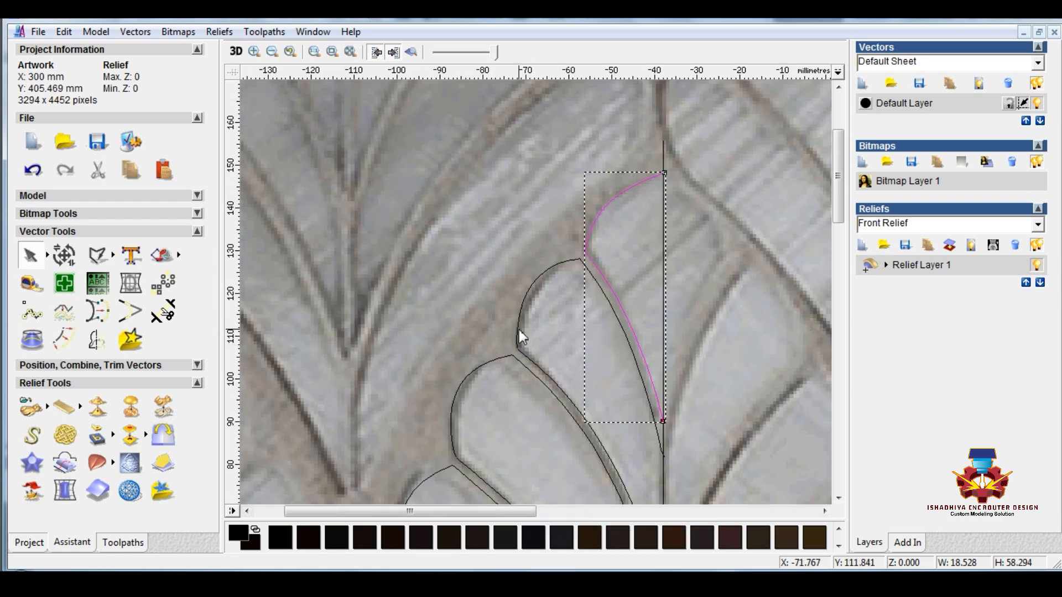
left_click(519, 332)
left_click(524, 358, "shift")
right_click(526, 360)
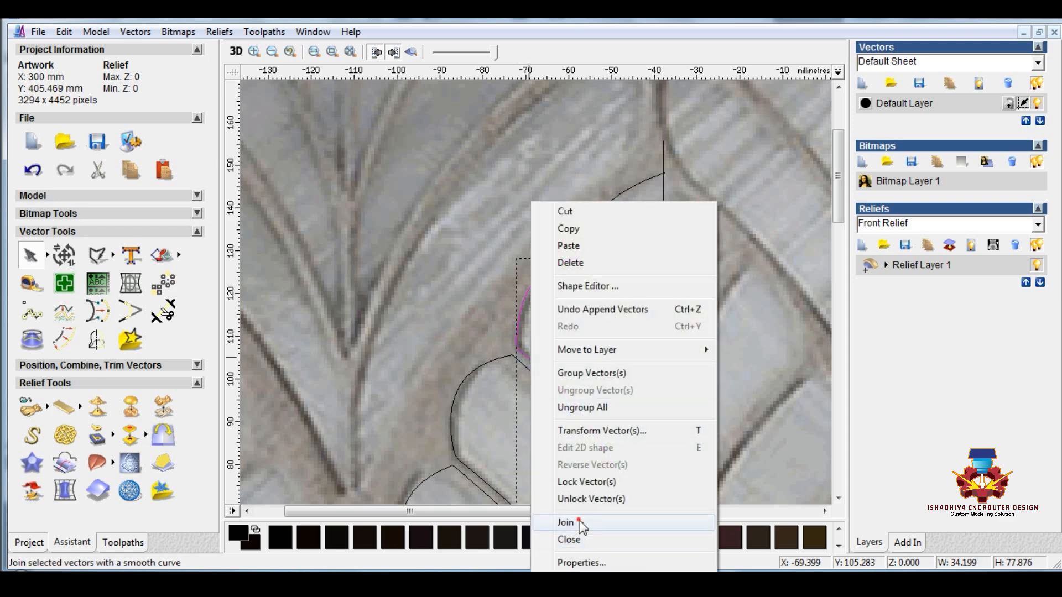
left_click(579, 521)
- Join the third outline arc from the top with the upper line of its adjoining vein
left_click(470, 376)
scroll(469, 377, "down", 1)
scroll(413, 357, "up", 1)
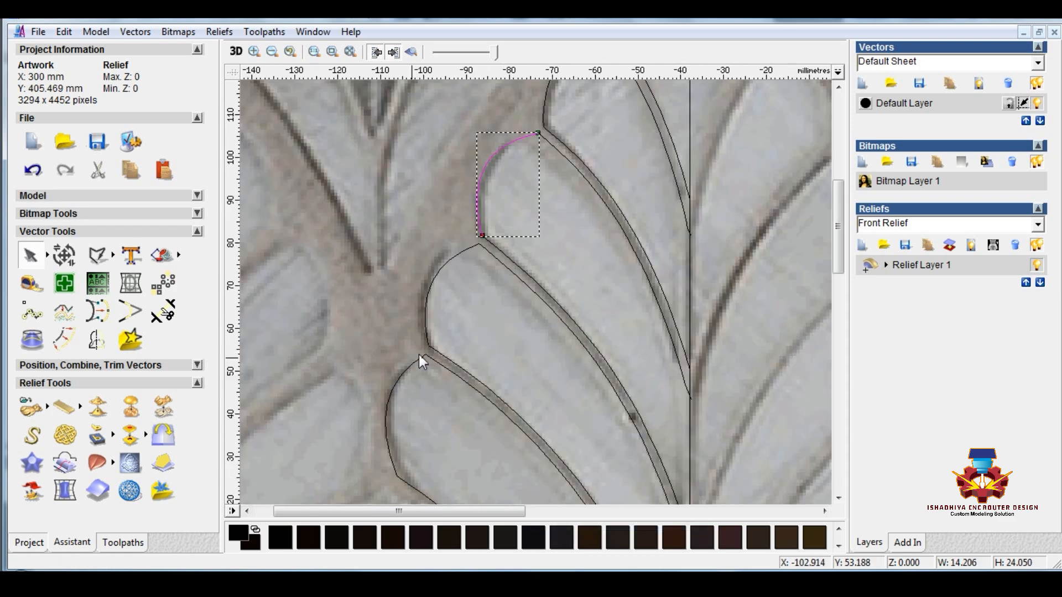
left_click(505, 258, "shift")
right_click(506, 258)
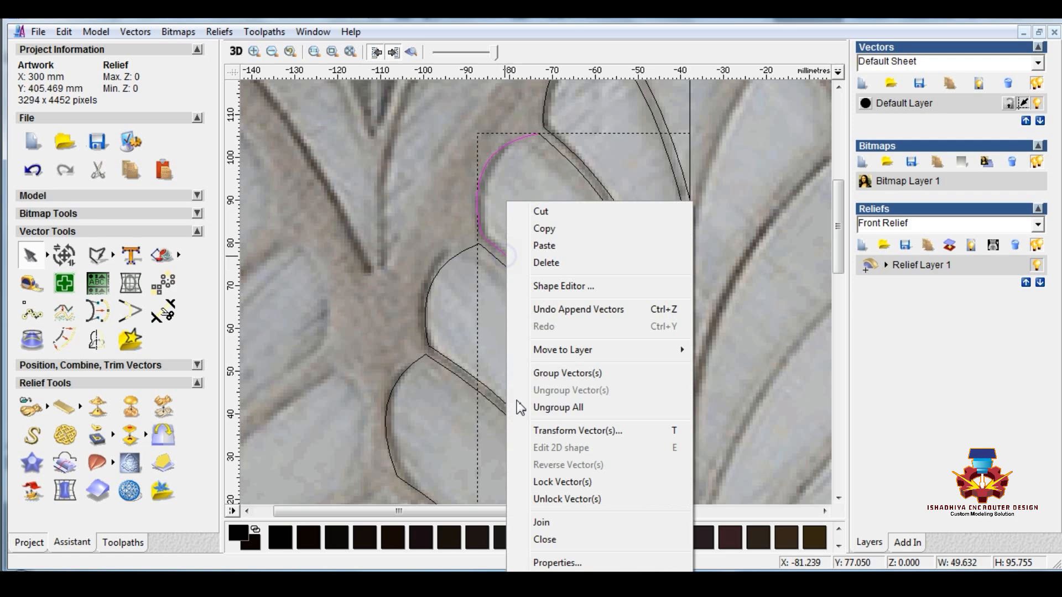
left_click(546, 520)
- Join the fourth outline arc from the top with the upper line of the lowest vein
left_click(428, 286)
left_click(456, 366, "shift")
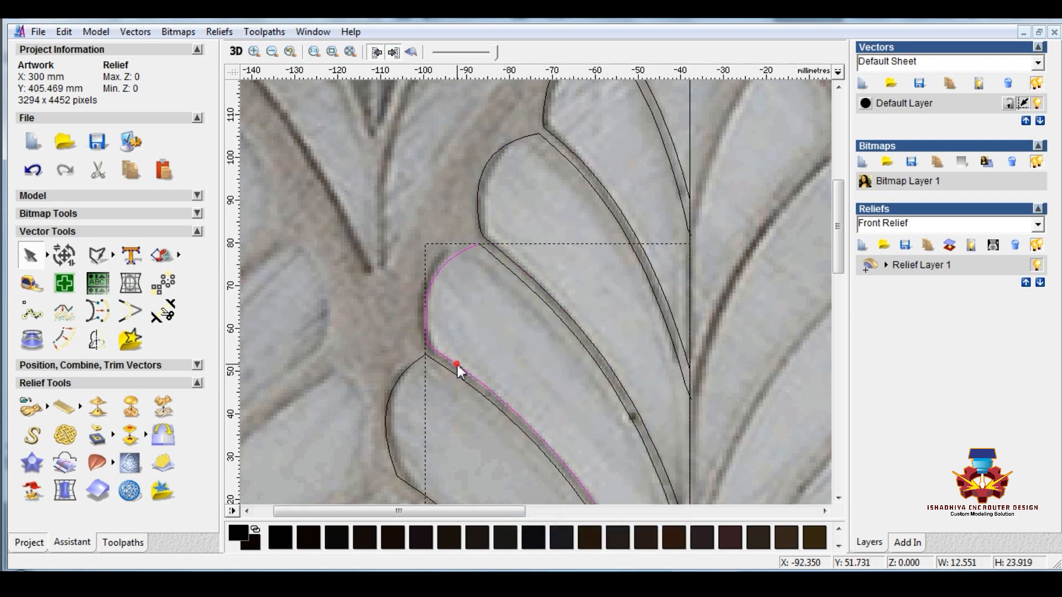
right_click(456, 366)
left_click(498, 518)
- Cut the fourth outline on both sides of its sharp corner, separating a corner piece about 5 mm wide and 9 mm high
left_click(390, 405)
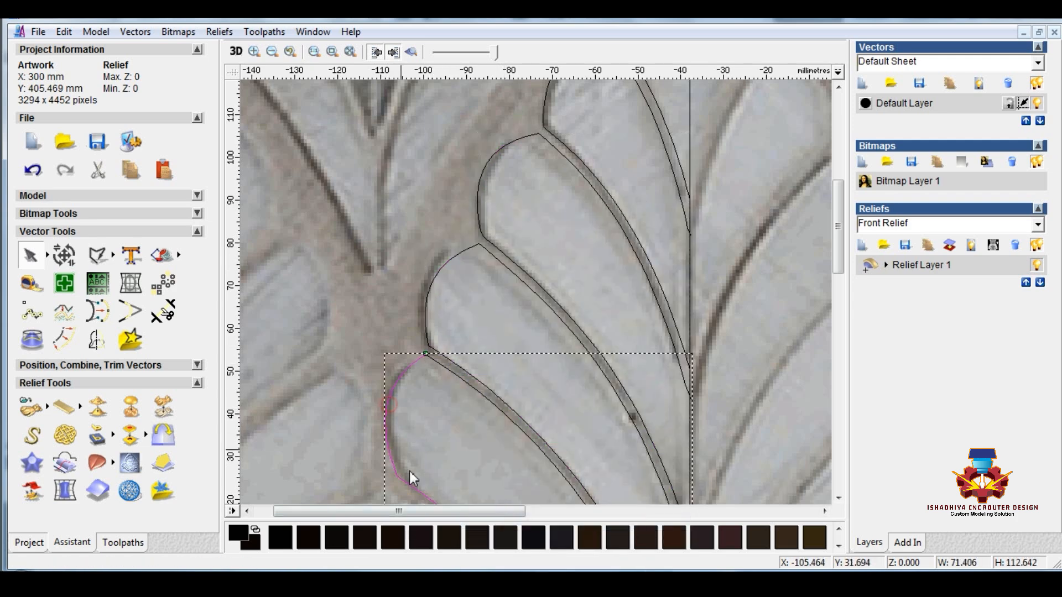
left_click(439, 434)
left_click(435, 352)
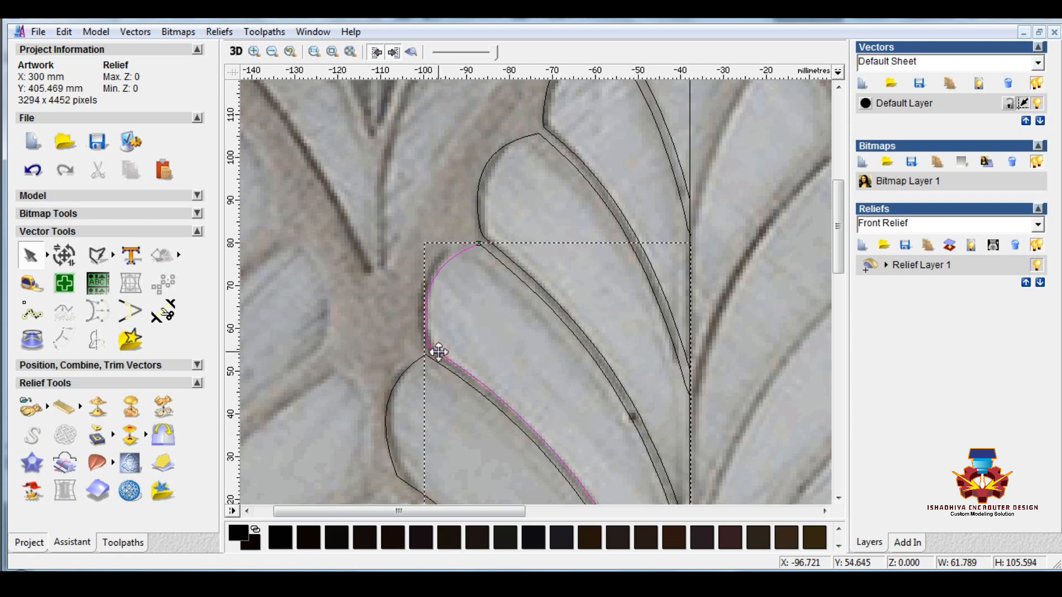
scroll(470, 337, "up", 5)
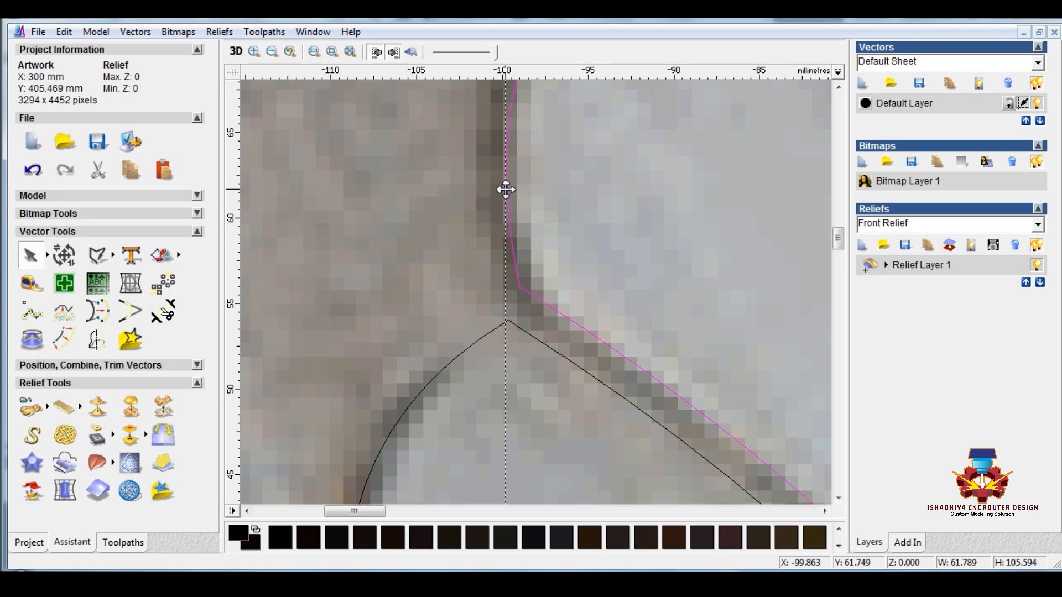
scroll(523, 201, "down", 2)
left_click(521, 199)
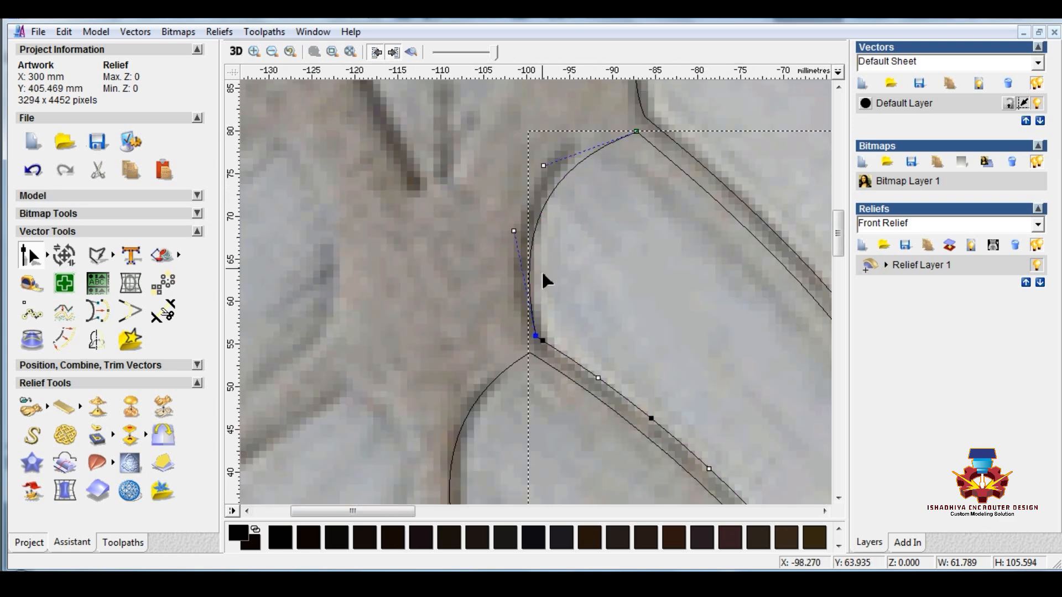
scroll(575, 352, "up", 2)
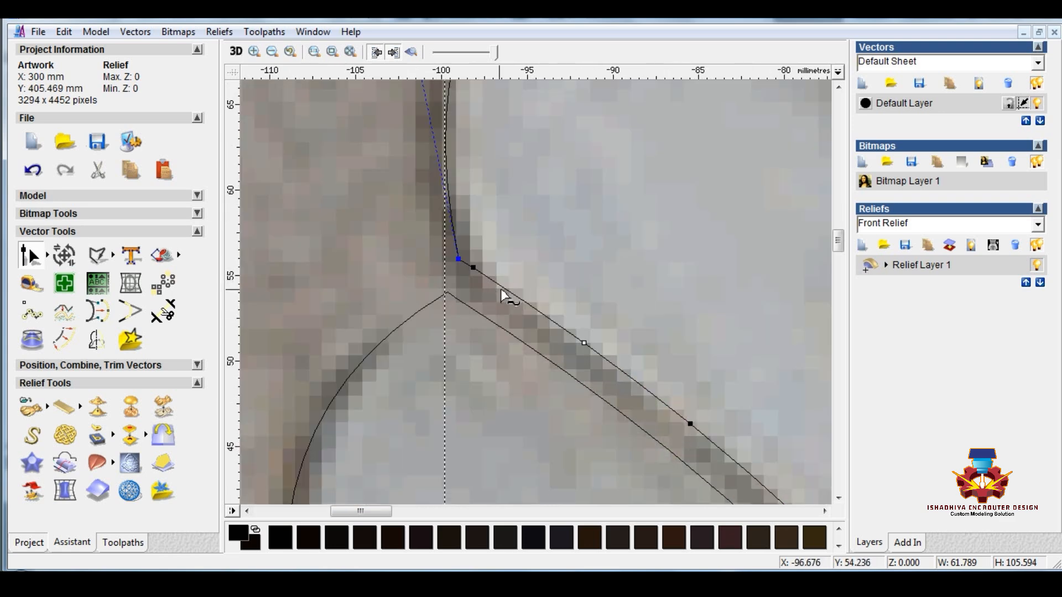
double_click(529, 304)
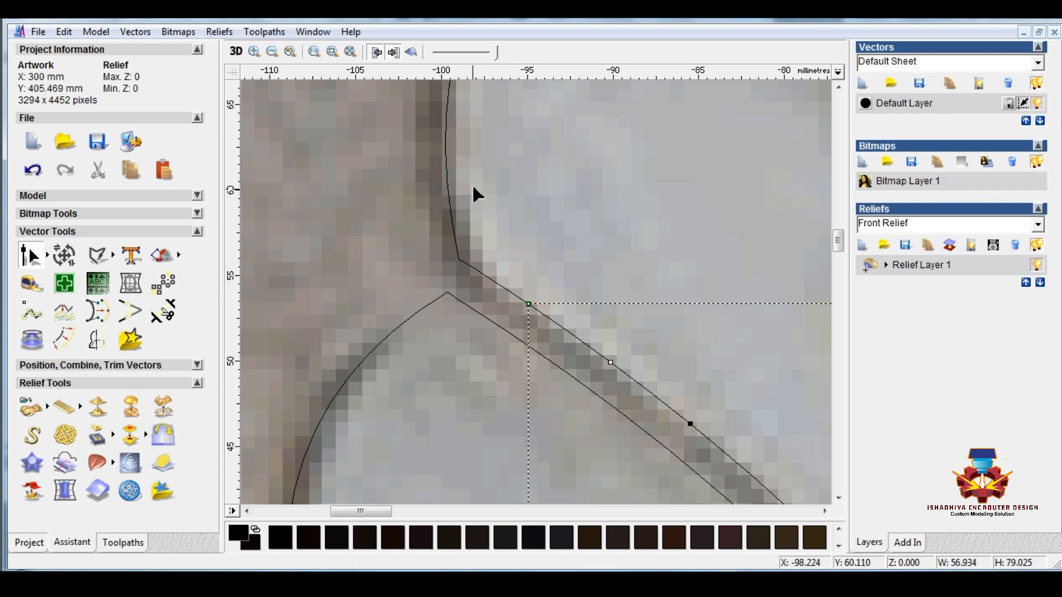
left_click(446, 150)
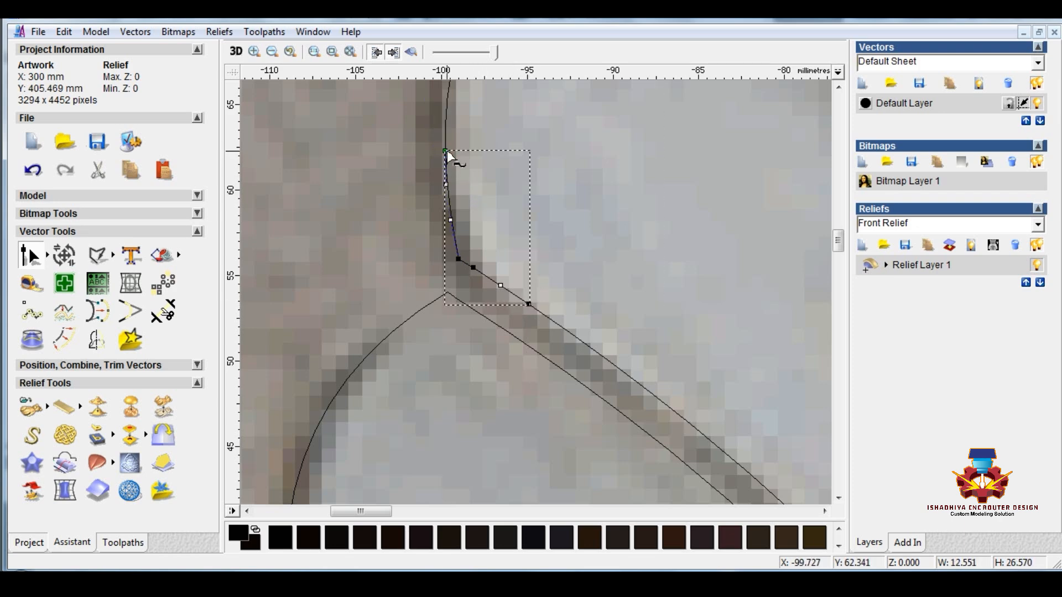
right_click(523, 155)
left_click(552, 134)
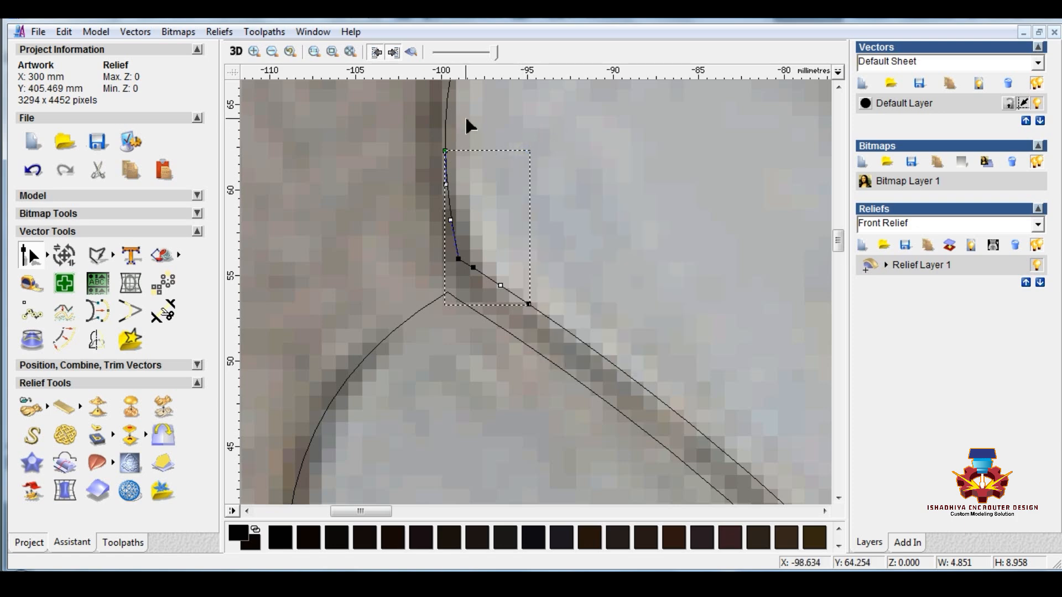
- Join the fourth arc and its vein line with a smooth curve across the corner, and delete the old corner piece
key("n")
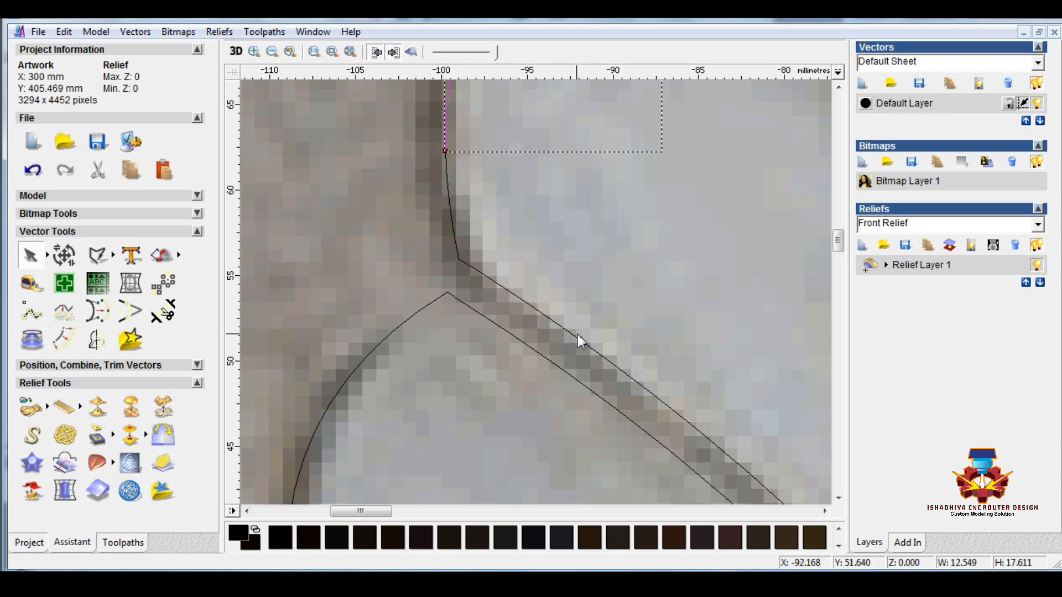
left_click(583, 342)
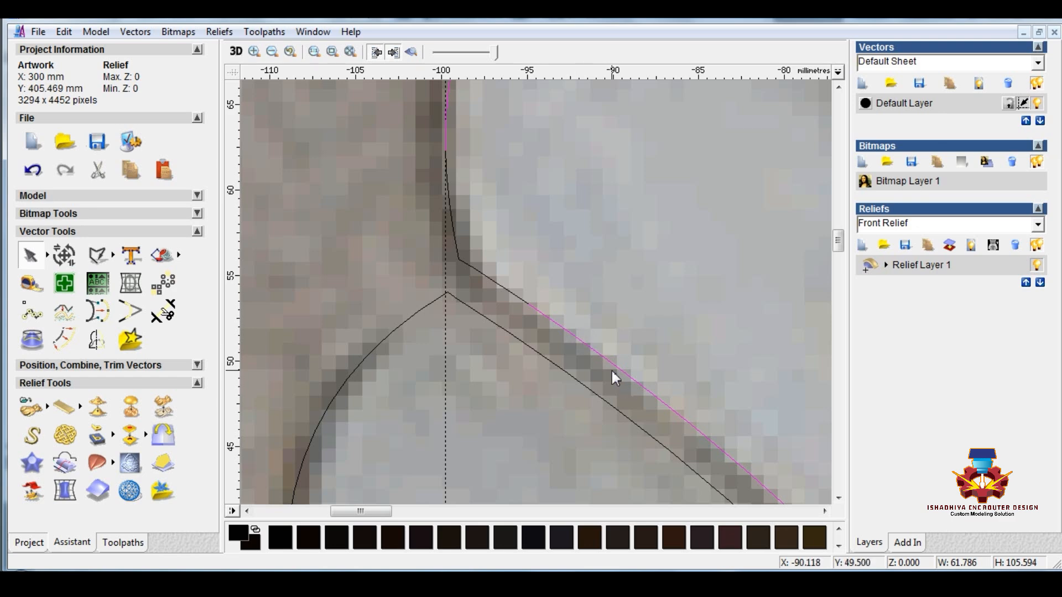
right_click(612, 376)
left_click(633, 523)
left_click(510, 227)
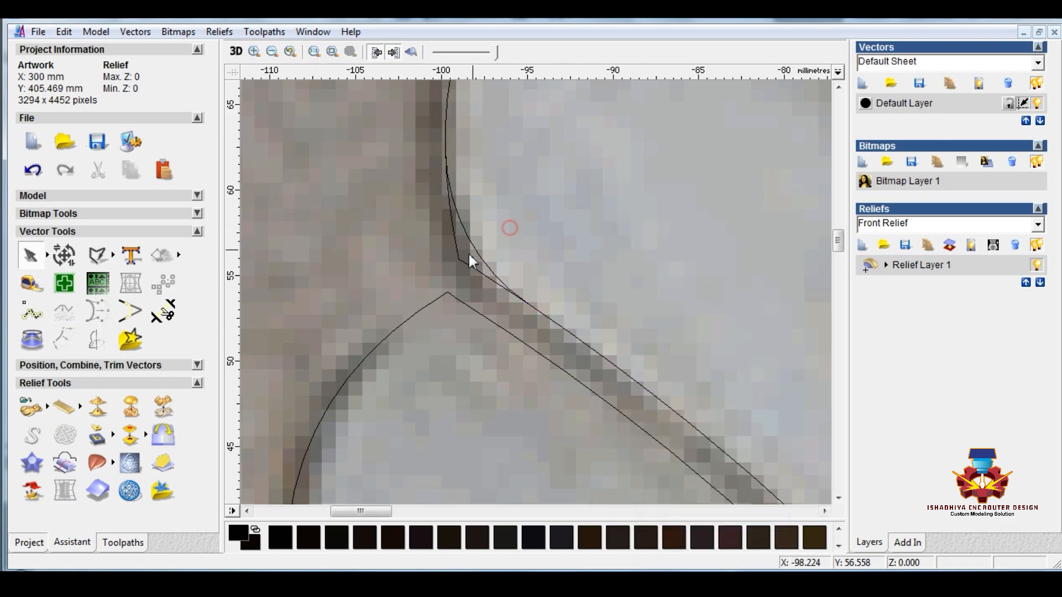
left_click(464, 263)
key("Delete")
- Cut the lowest outline on both sides of its sharp corner, separating a corner piece about 7.5 mm wide and 11 mm high
scroll(472, 311, "down", 2)
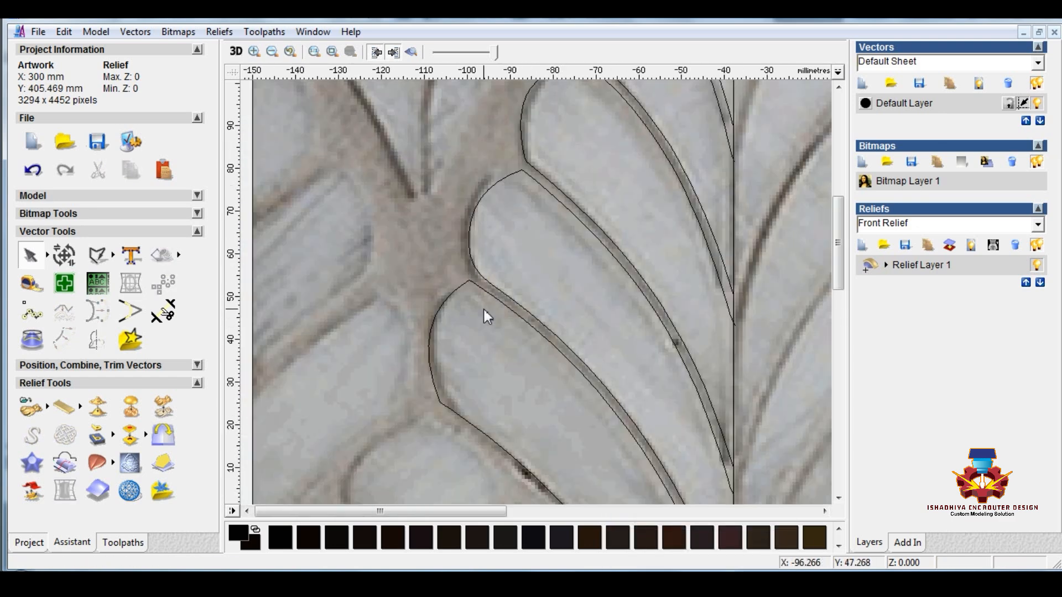
left_click(449, 406)
scroll(452, 390, "up", 2)
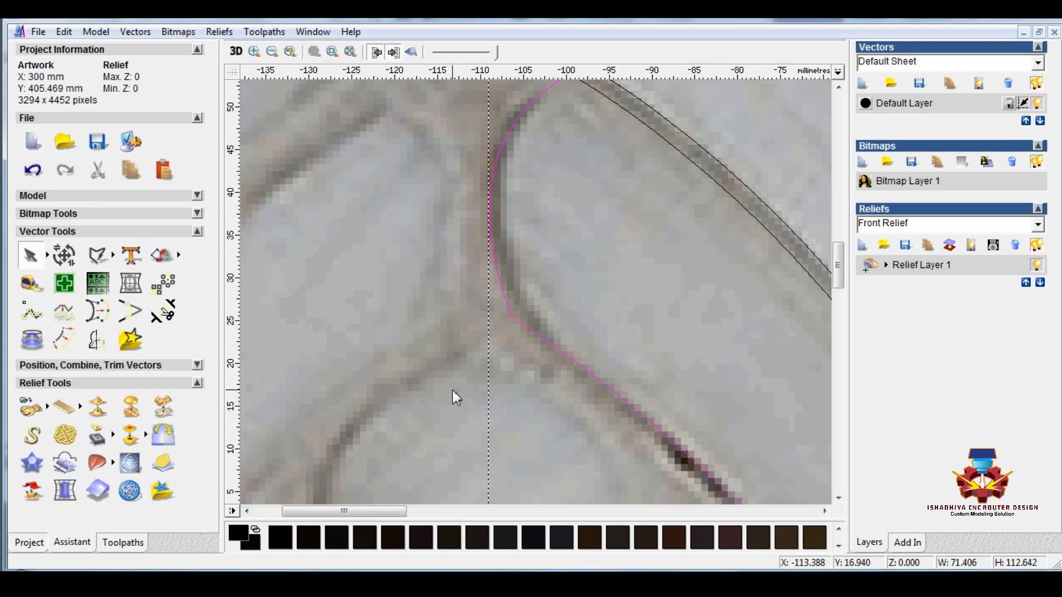
key("n")
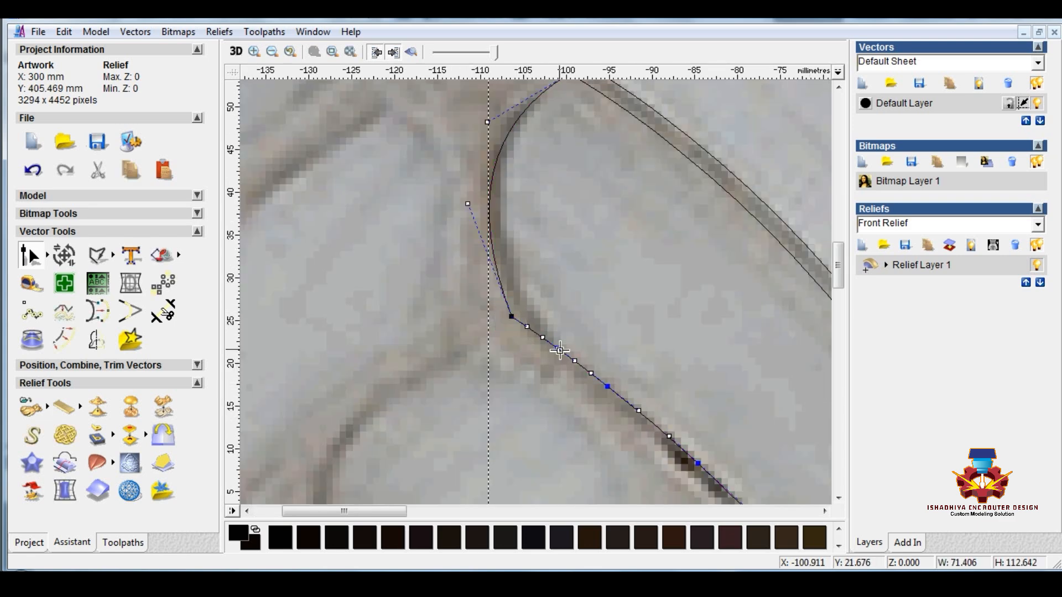
key("c")
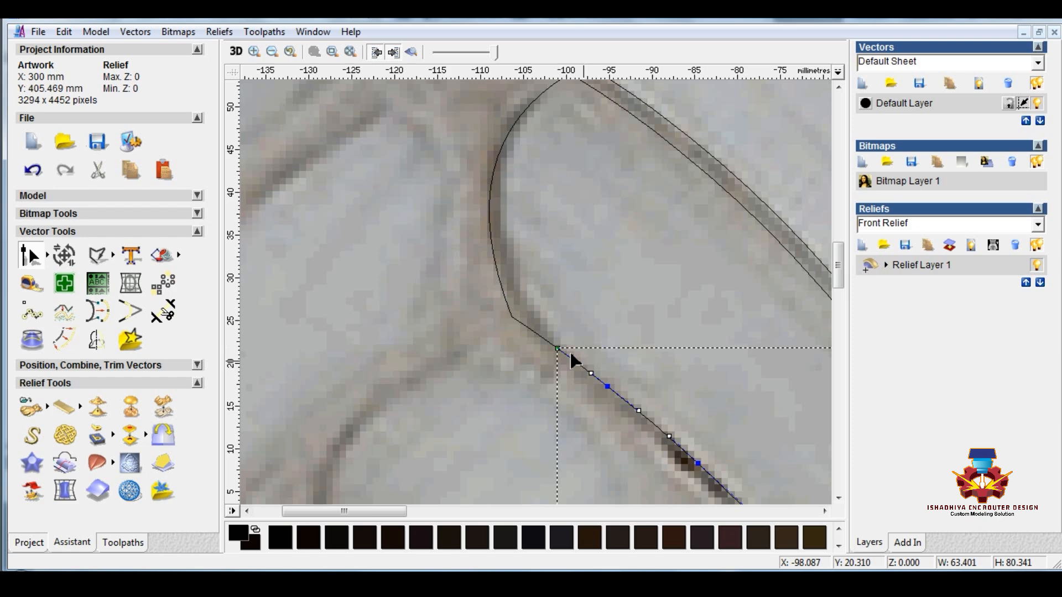
left_click(497, 268)
key("c")
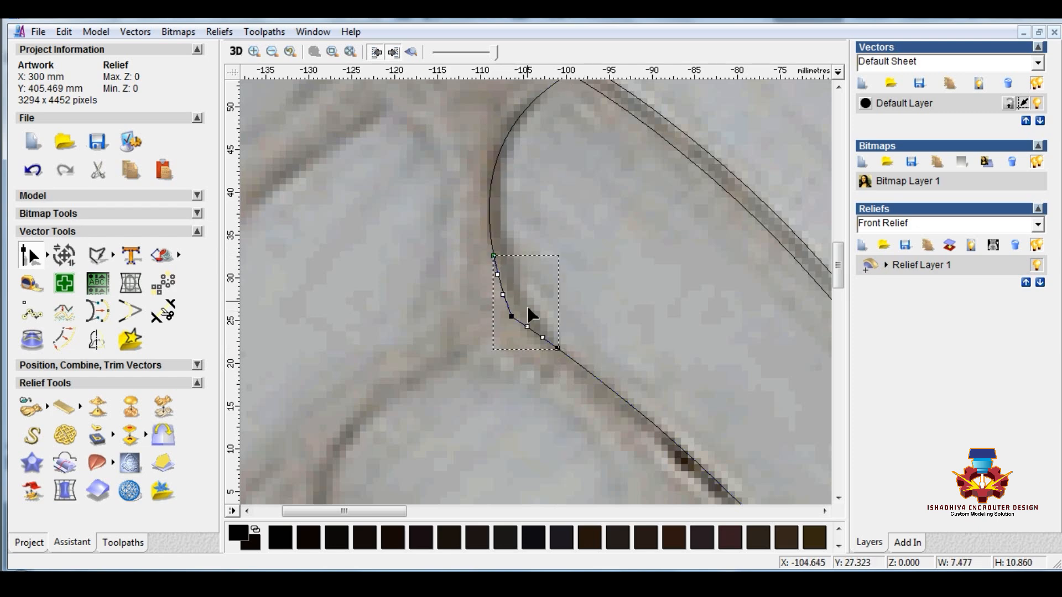
left_click(575, 228)
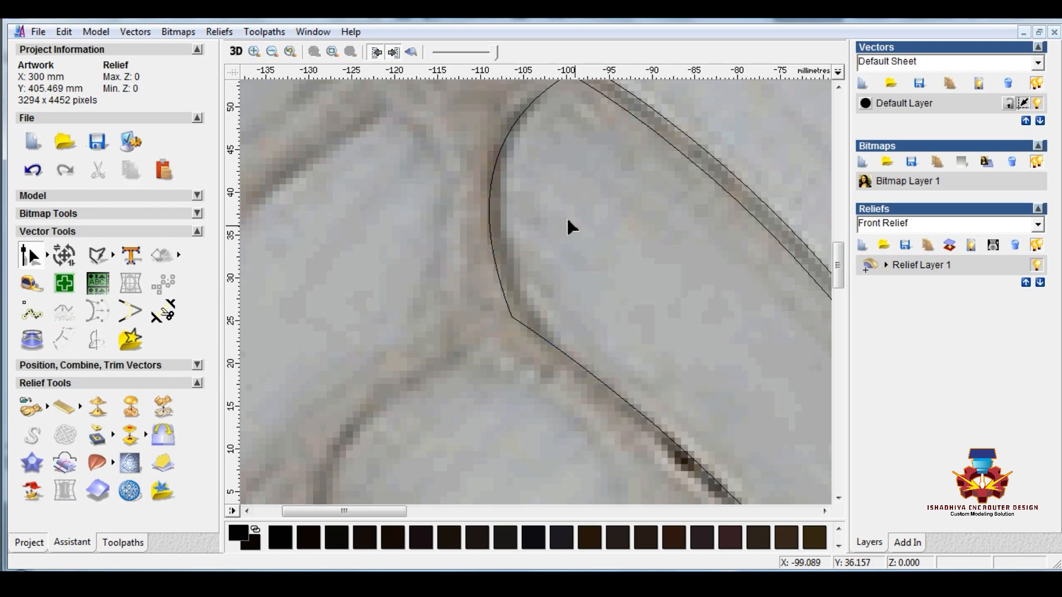
- Join the lowest arc and its vein line with a smooth curve across the corner, and delete the old corner piece
double_click(533, 189)
left_click(596, 419)
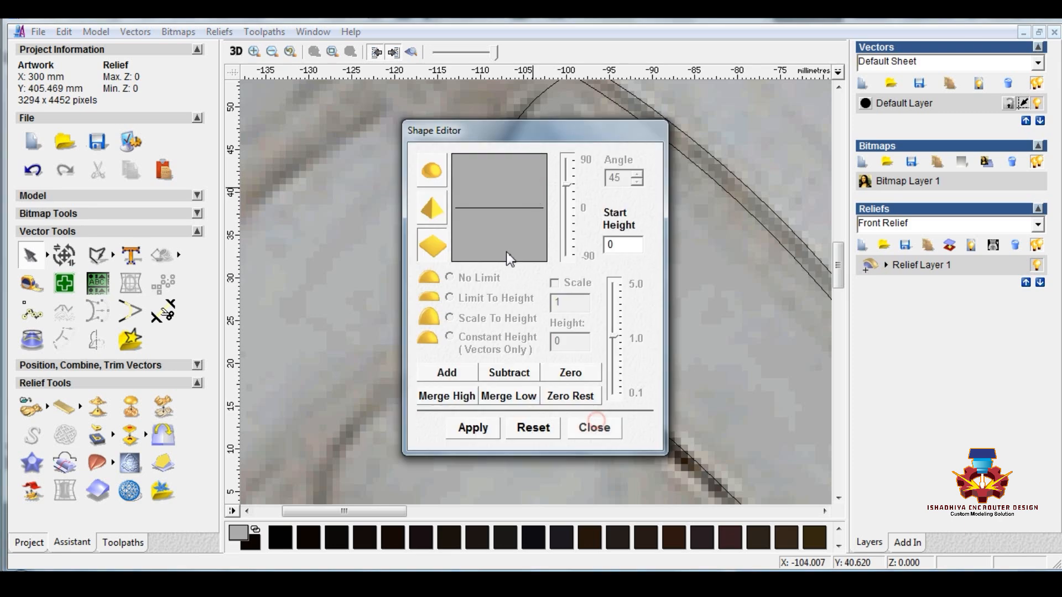
left_click(493, 174)
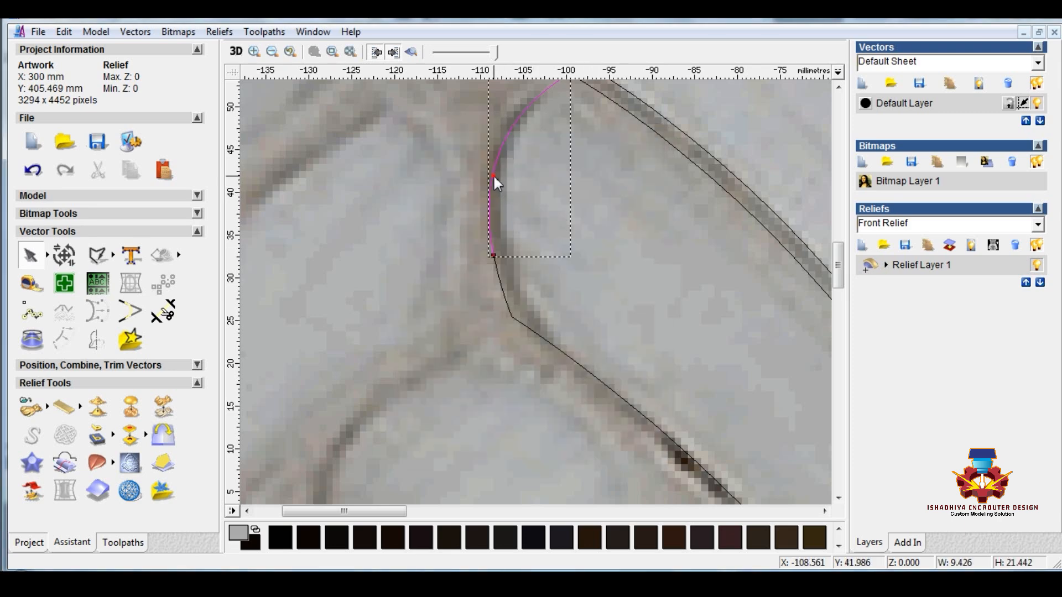
left_click(620, 401, "shift")
right_click(617, 398)
left_click(653, 346)
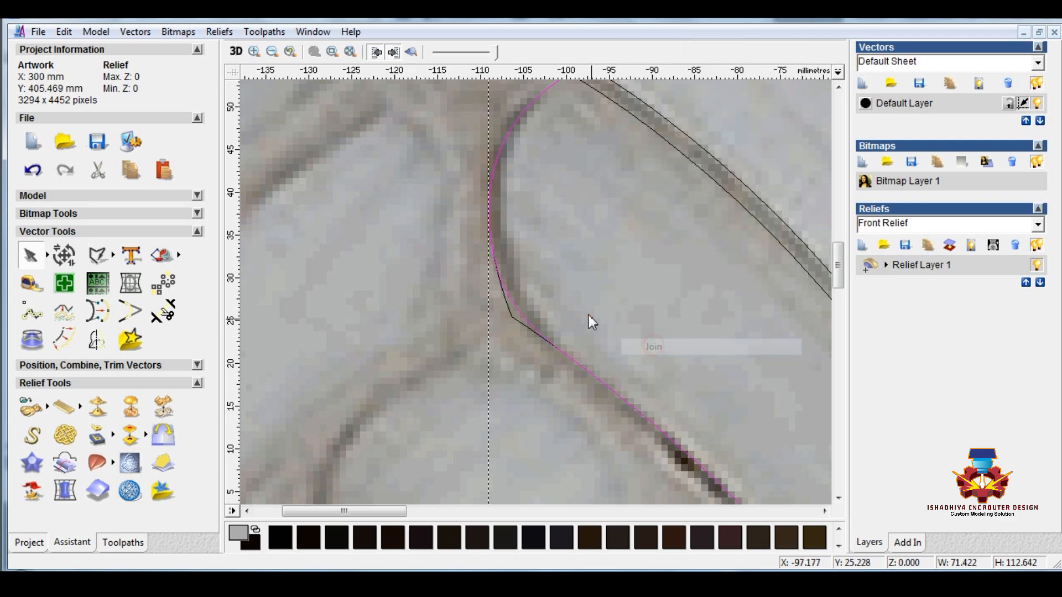
left_click_drag(444, 390, 620, 241)
key("Delete")
- Cut the third outline from the top on both sides of its sharp corner, separating a corner piece about 6 mm wide and 12 mm high
scroll(584, 313, "down", 2)
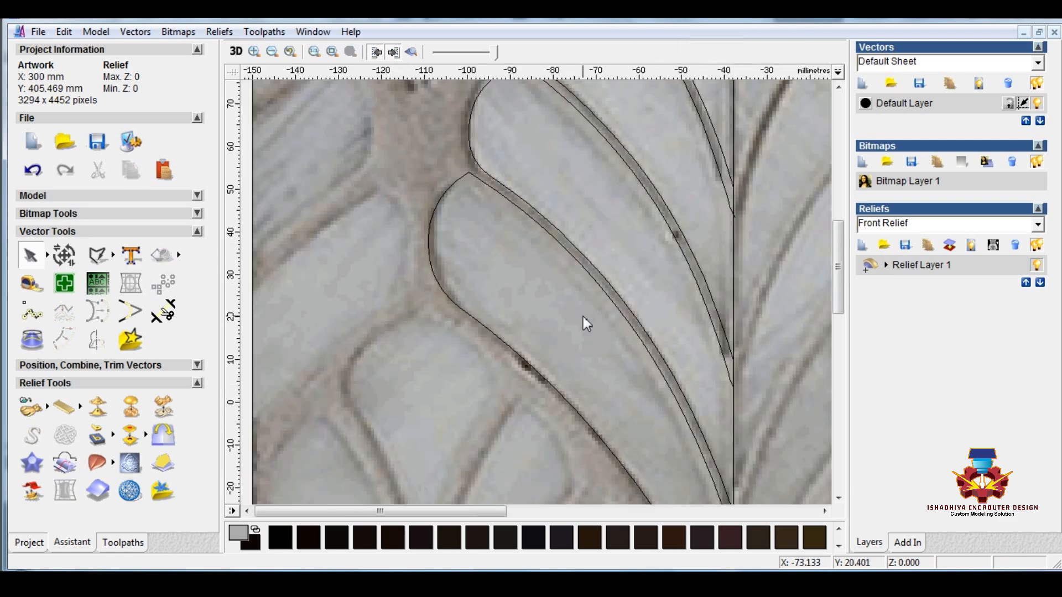
scroll(387, 151, "up", 1)
scroll(532, 307, "up", 1)
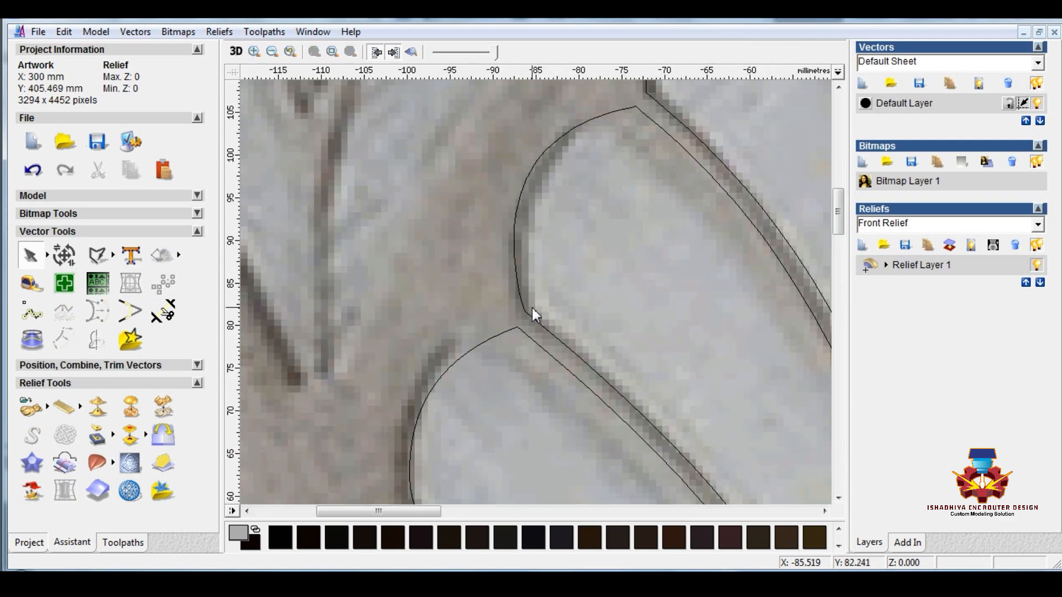
left_click(535, 327)
left_click(535, 327)
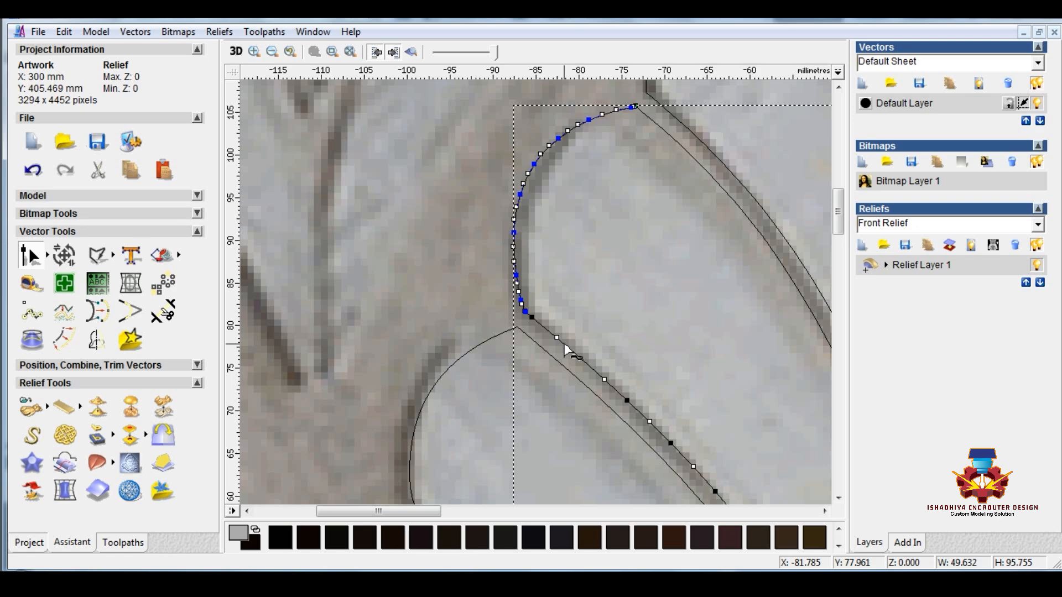
key("c")
left_click(515, 245)
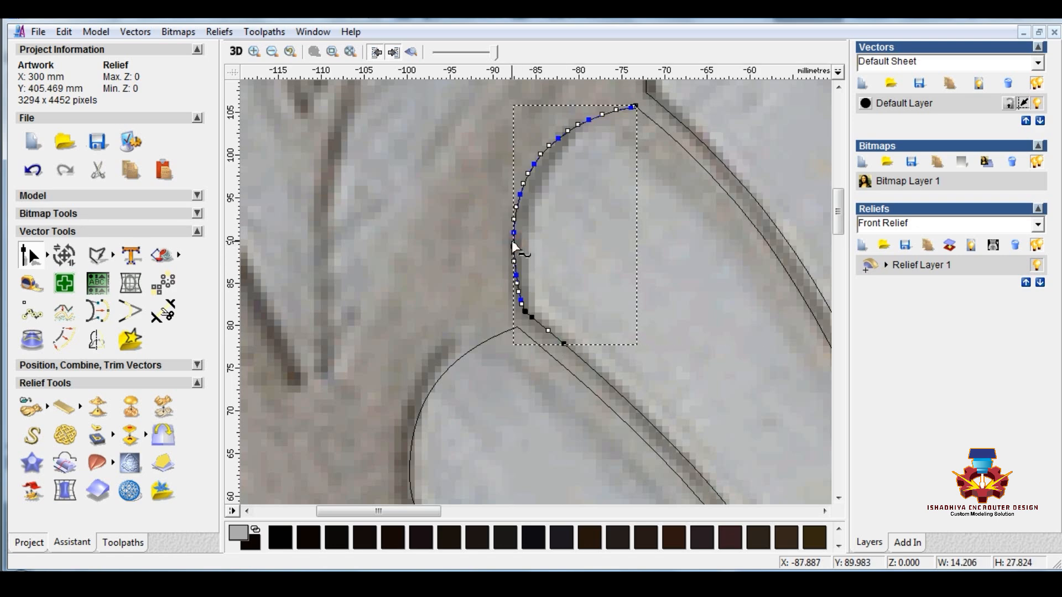
key("c")
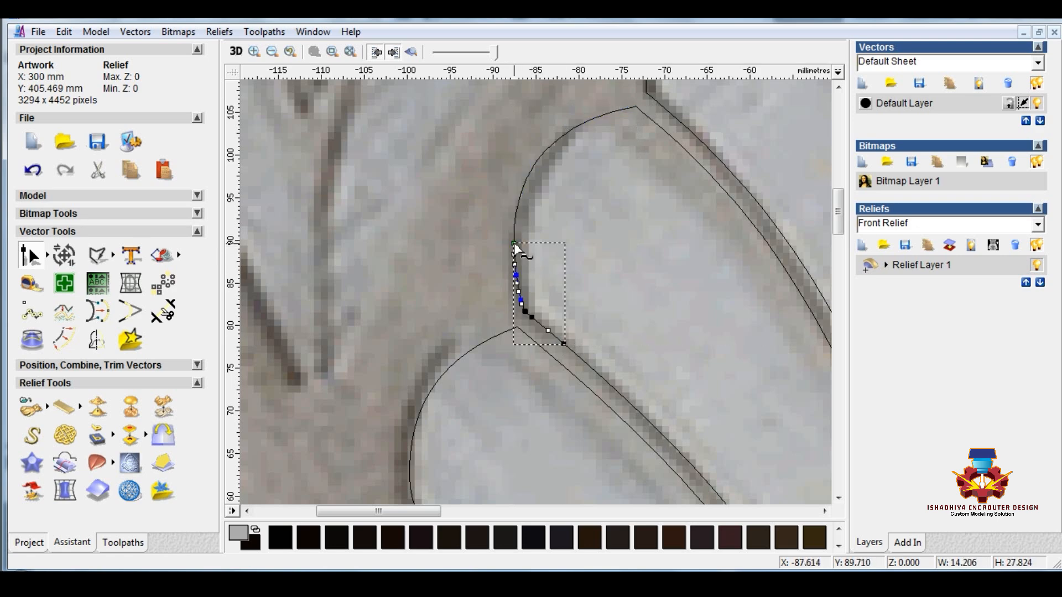
- Join the third arc and its vein line with a smooth curve across the corner, and delete the old corner piece
left_click(559, 231)
double_click(556, 220)
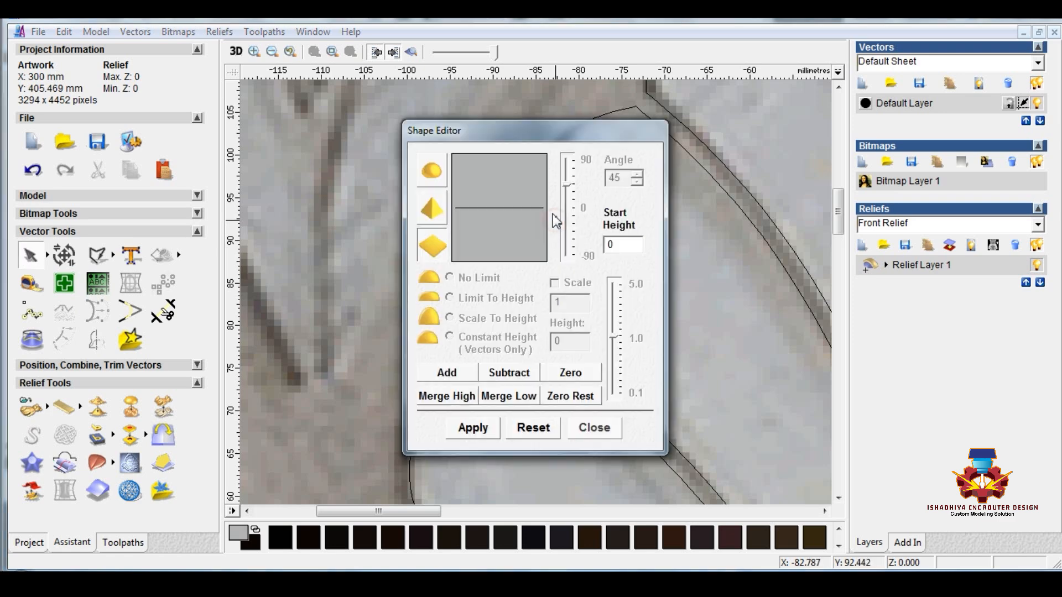
left_click(593, 428)
left_click(522, 185)
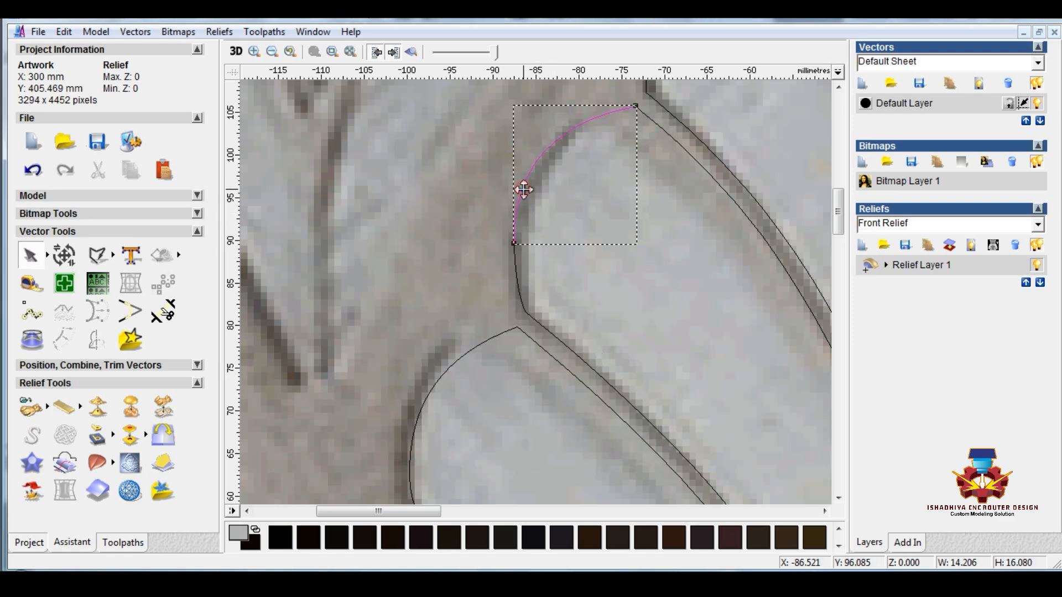
left_click(611, 387, "shift")
right_click(611, 385)
left_click(646, 334)
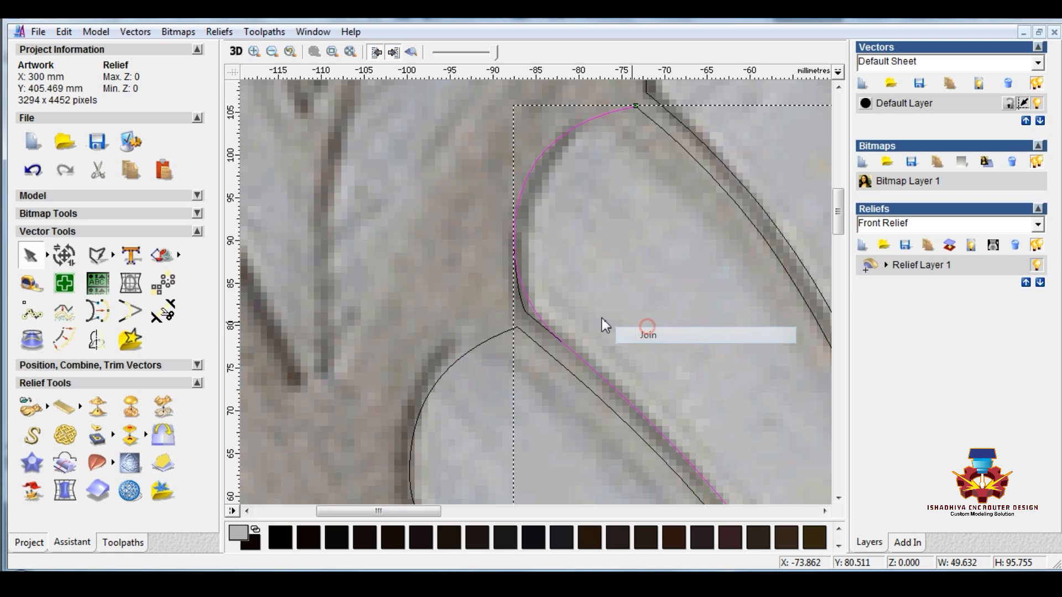
left_click(534, 317)
key("Delete")
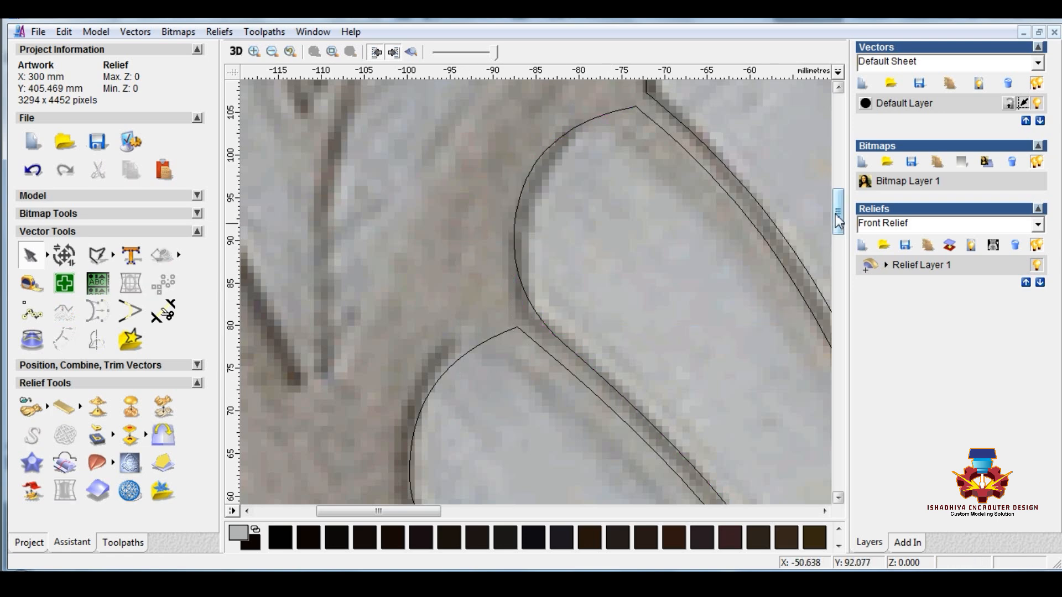
- Cut the second outline from the top on both sides of its sharp corner, separating a corner piece about 9 mm wide and 17 mm high
left_click_drag(838, 212, 838, 184)
left_click(675, 355)
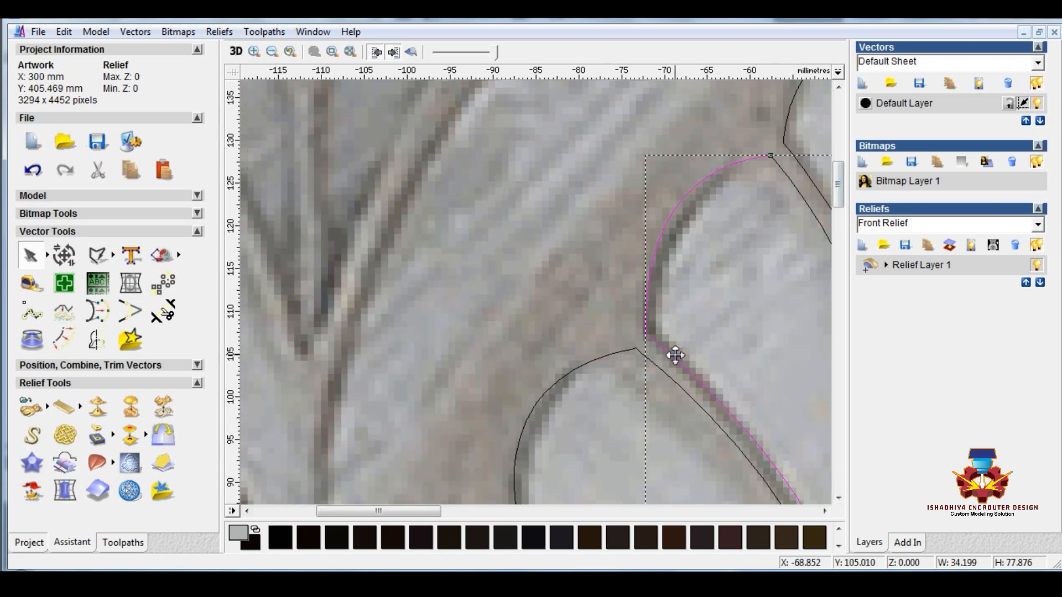
left_click(679, 352)
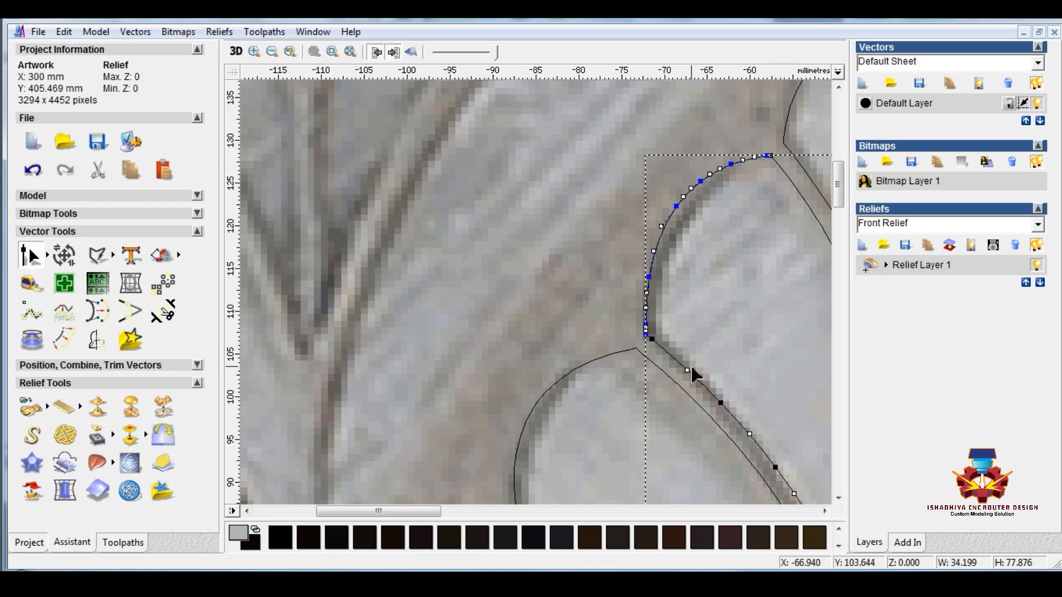
key("c")
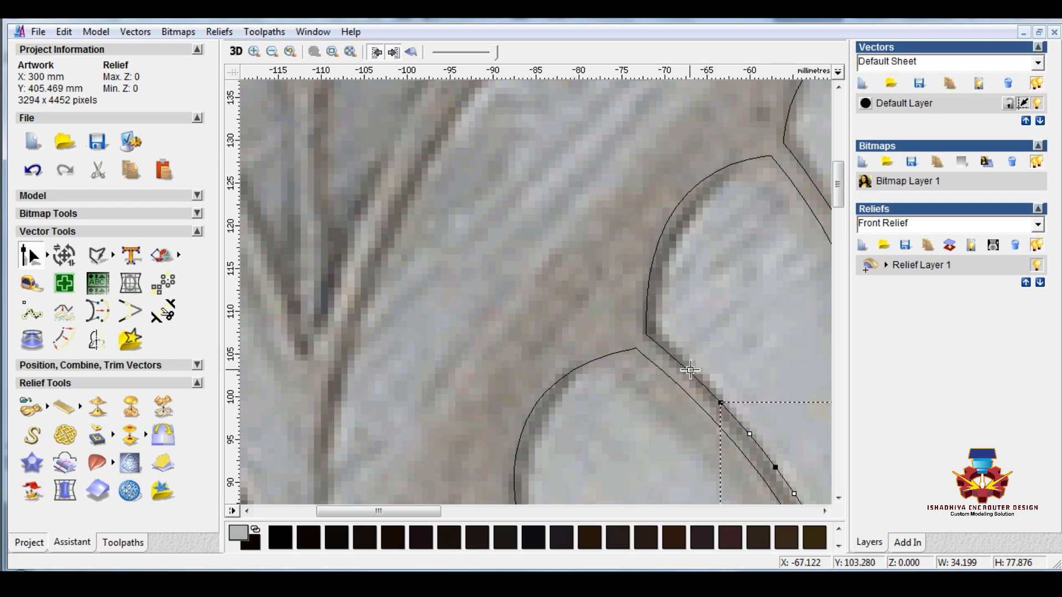
left_click(653, 255)
key("c")
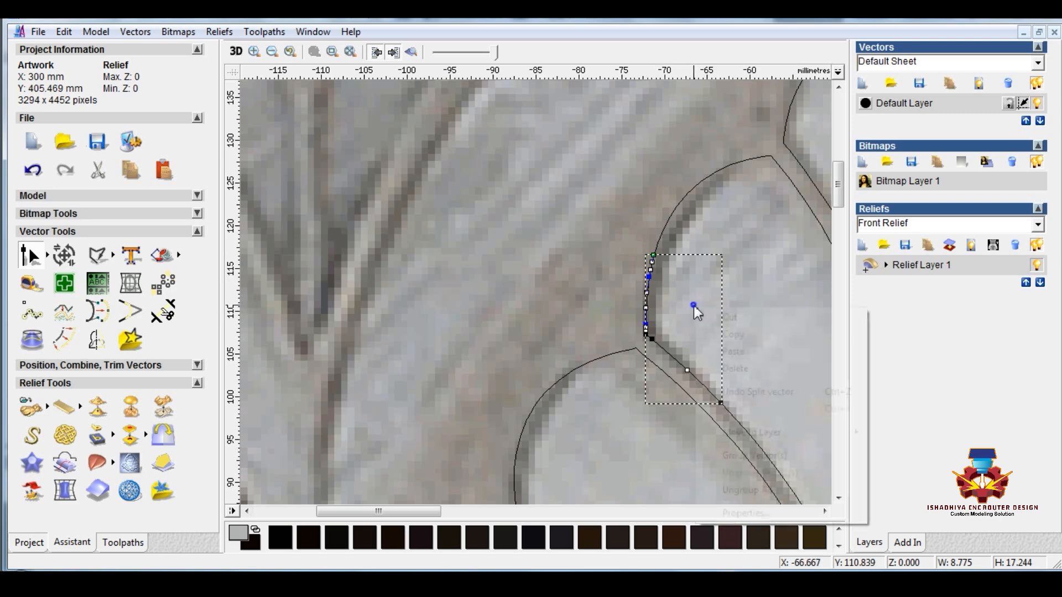
- Join the second arc and its vein line with a smooth curve across the corner, and delete the old corner piece
left_click(684, 301)
left_click(683, 205)
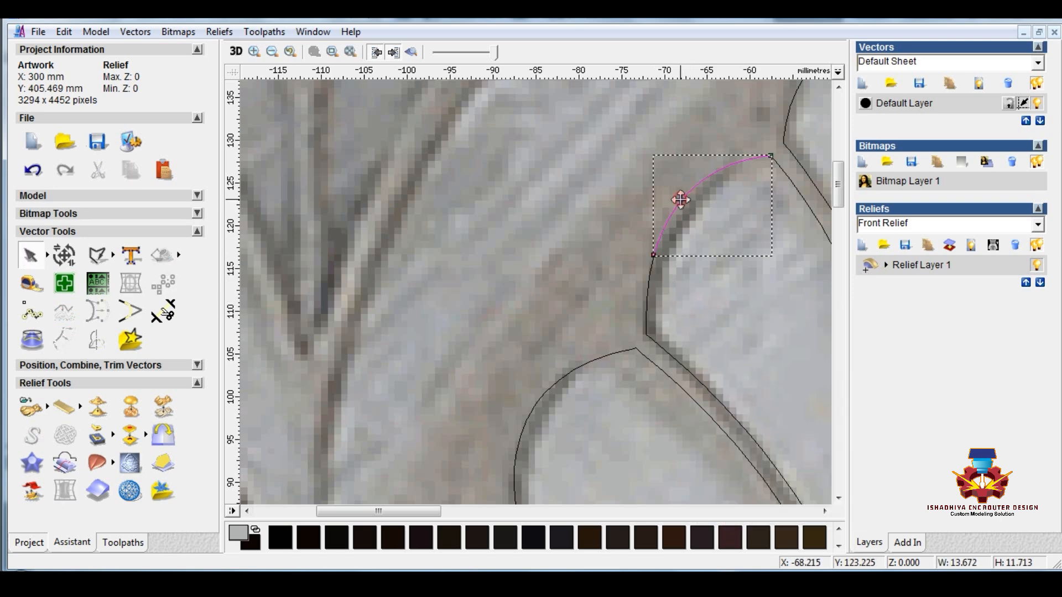
left_click(735, 423, "shift")
right_click(738, 423)
left_click(764, 380)
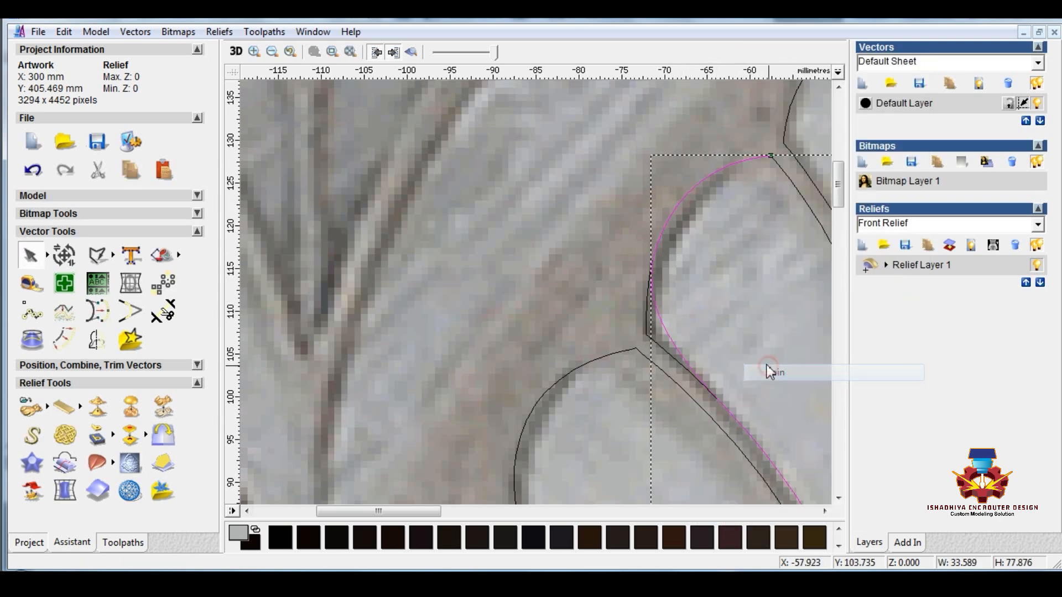
left_click(765, 440)
- Pull the upper control handle of the second outline's corner curve outward so the curve follows the leaf edge in the image
scroll(685, 481, "down", 4)
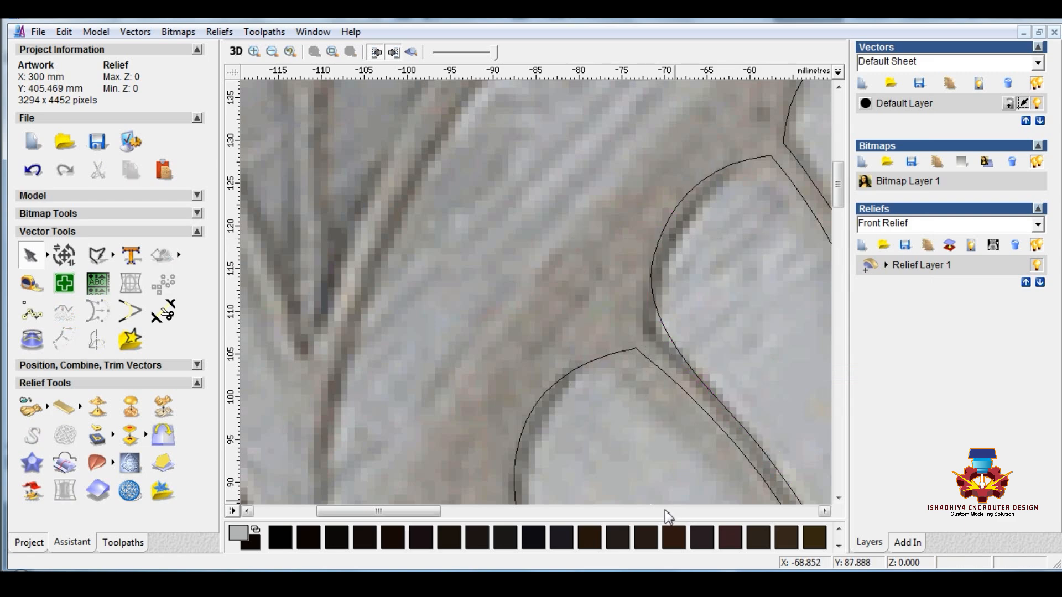
scroll(453, 164, "up", 4)
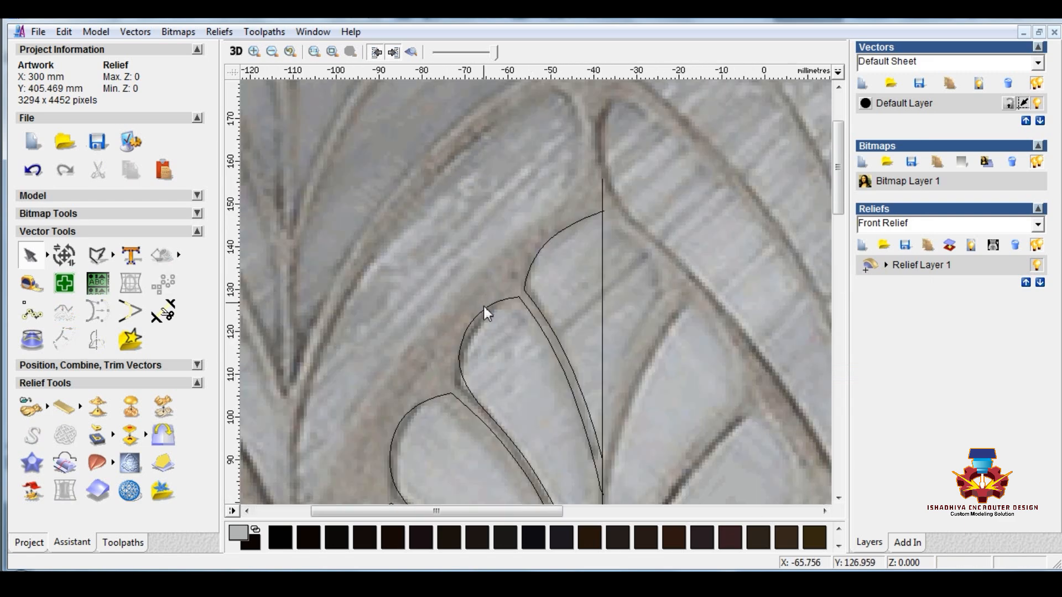
left_click(444, 418)
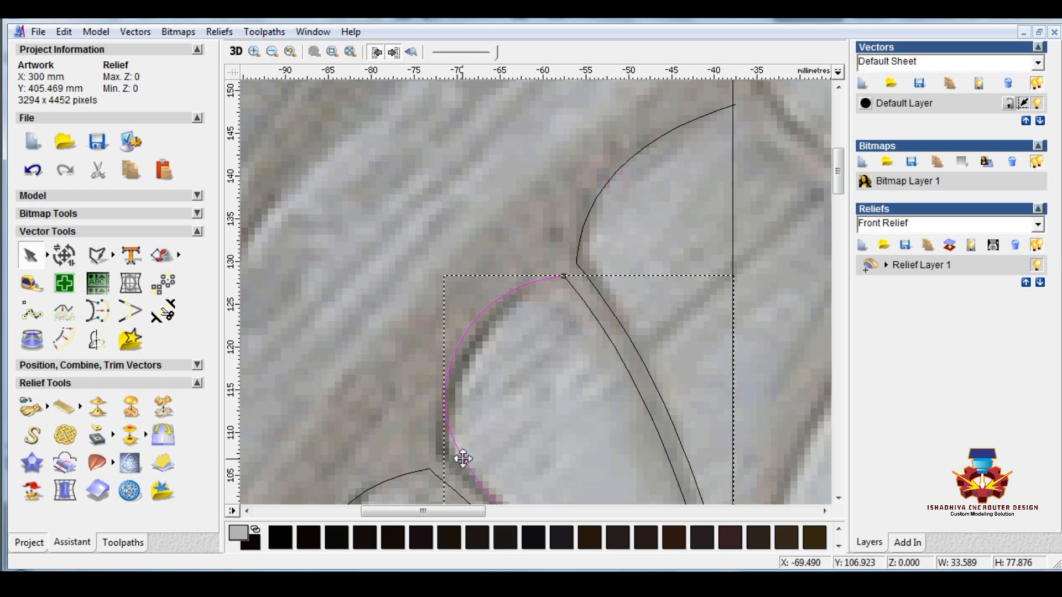
key("n")
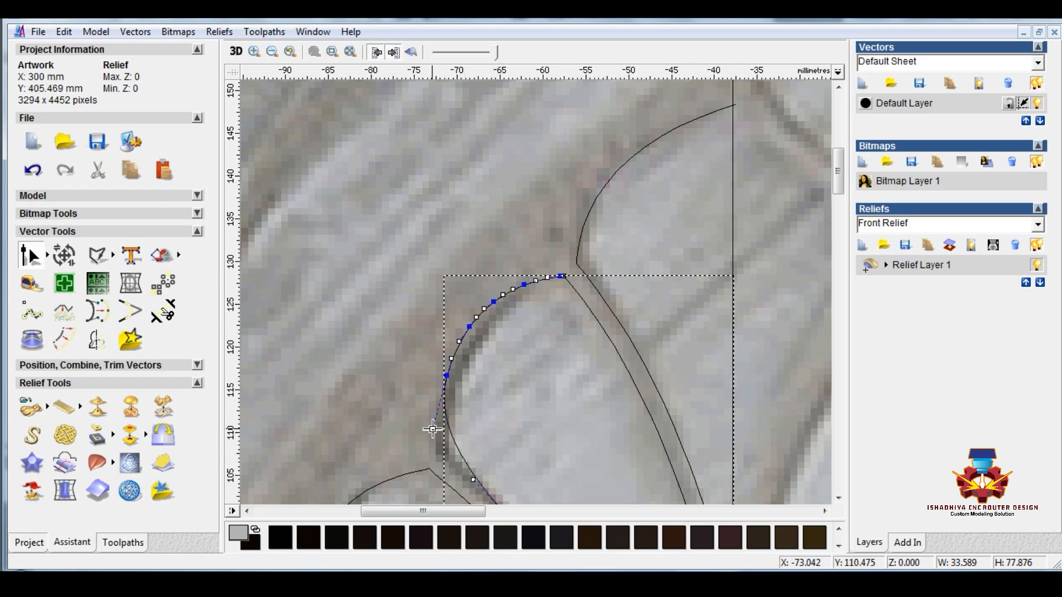
left_click_drag(432, 429, 430, 445)
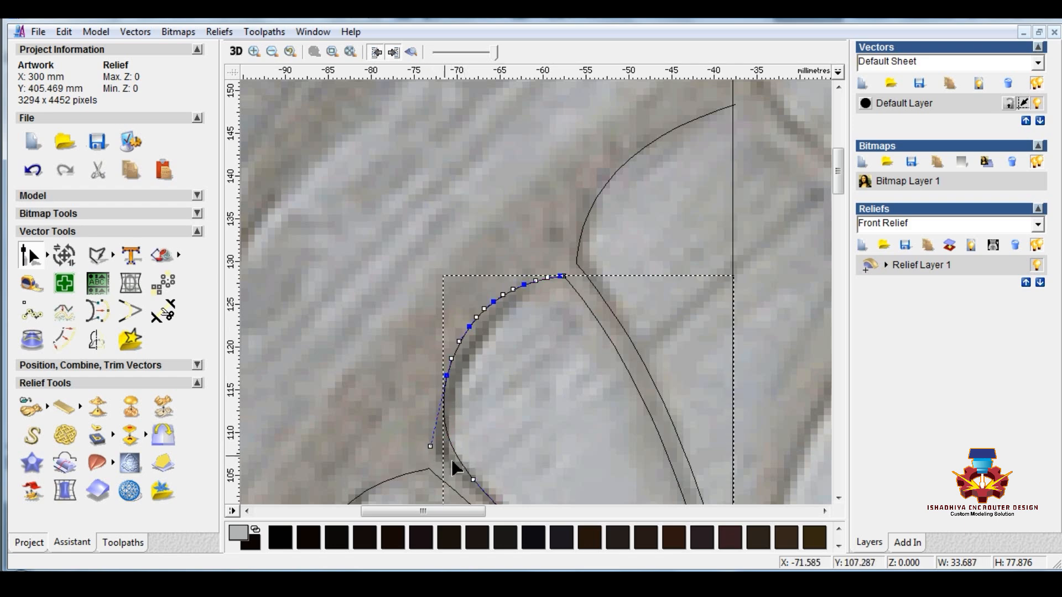
- Cut the top outline on both sides of its sharp corner, separating a corner piece about 4 mm wide and 10 mm high
left_click(582, 225)
key("c")
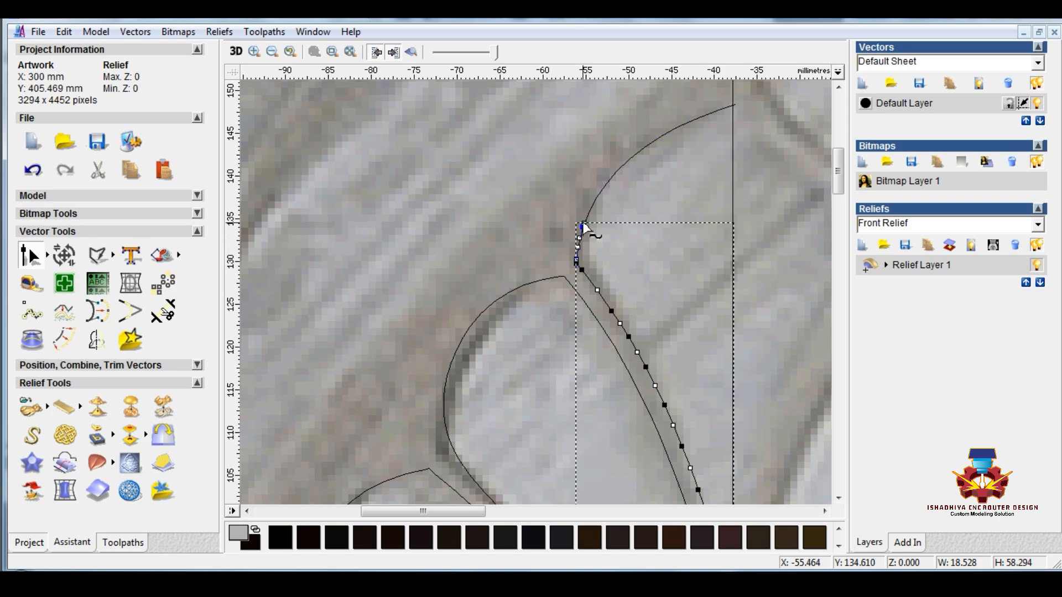
key("c")
right_click(617, 265)
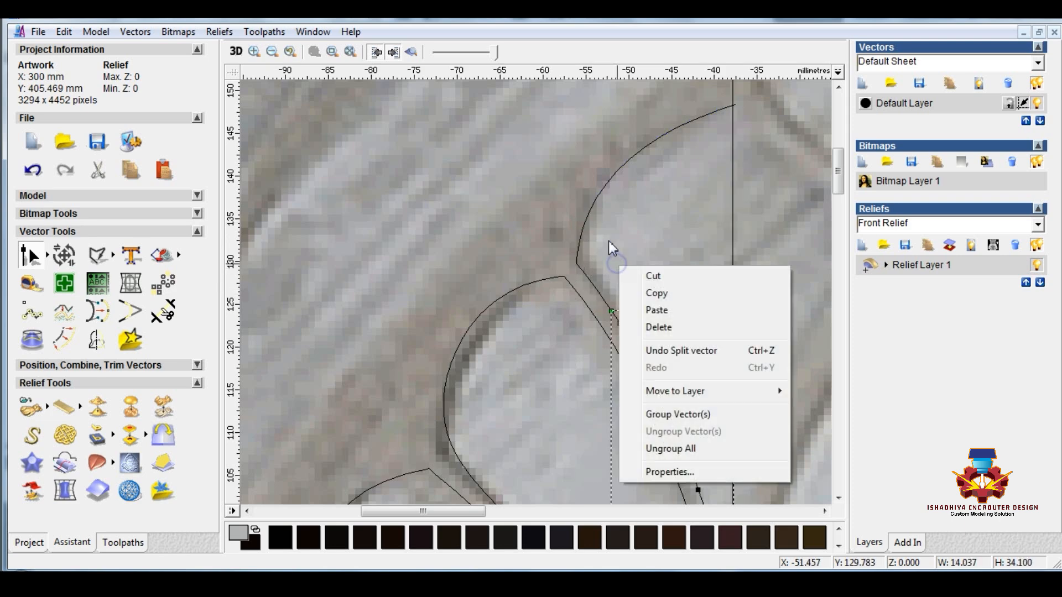
left_click(607, 249)
key("ctrl+z")
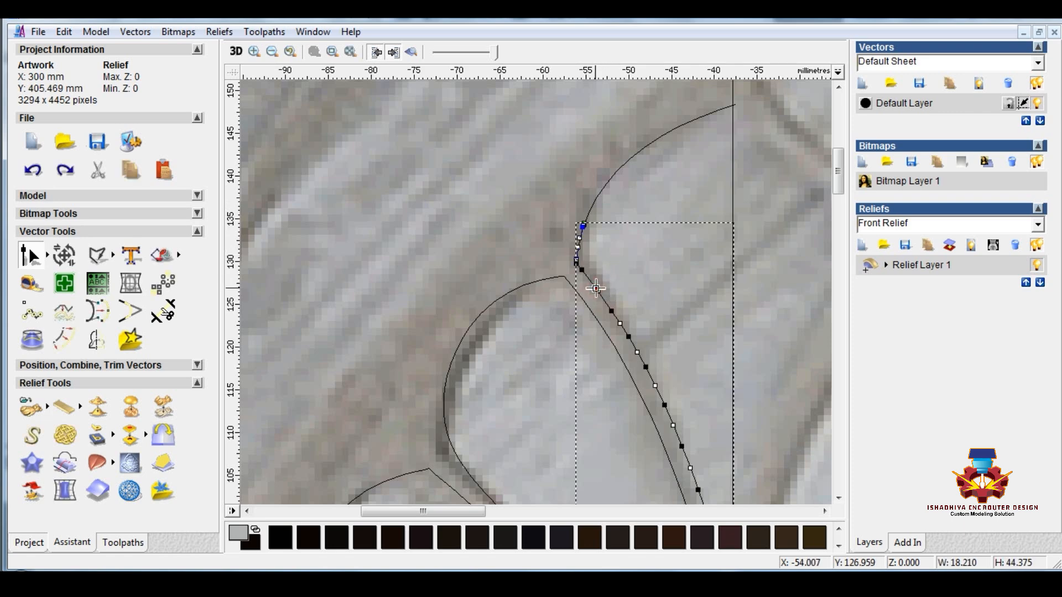
key("c")
key("ctrl+z")
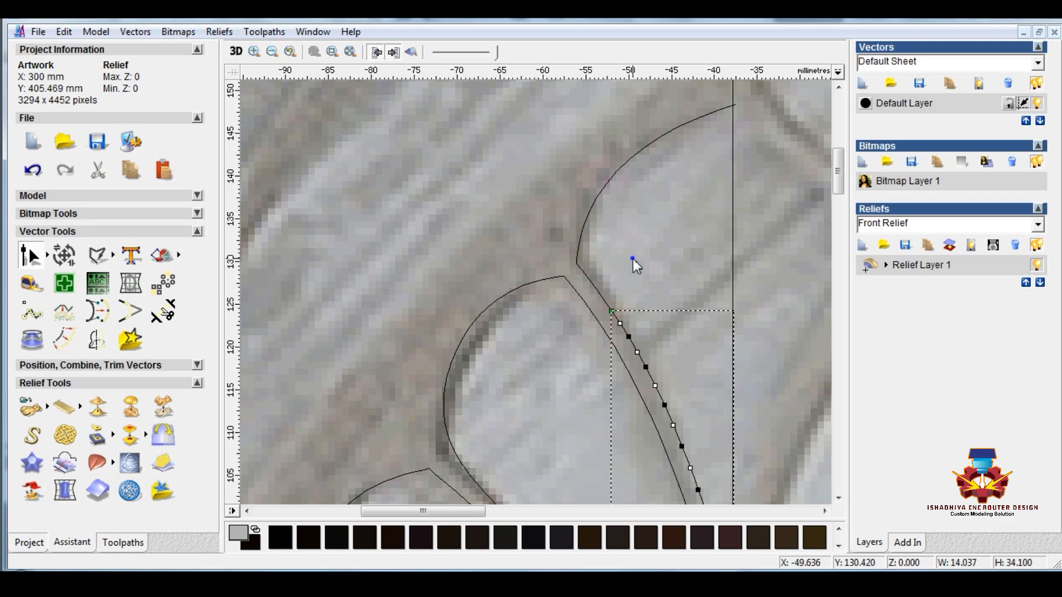
- Join the top arc and its vein line with a smooth curve across the corner, and delete the old corner piece
left_click(611, 177)
key("n")
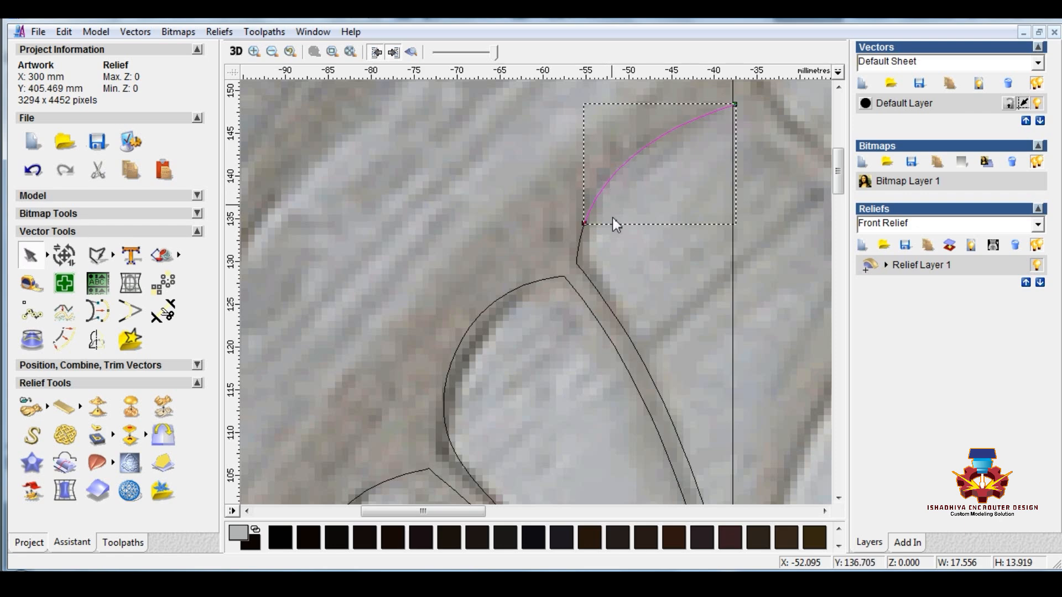
right_click(625, 329)
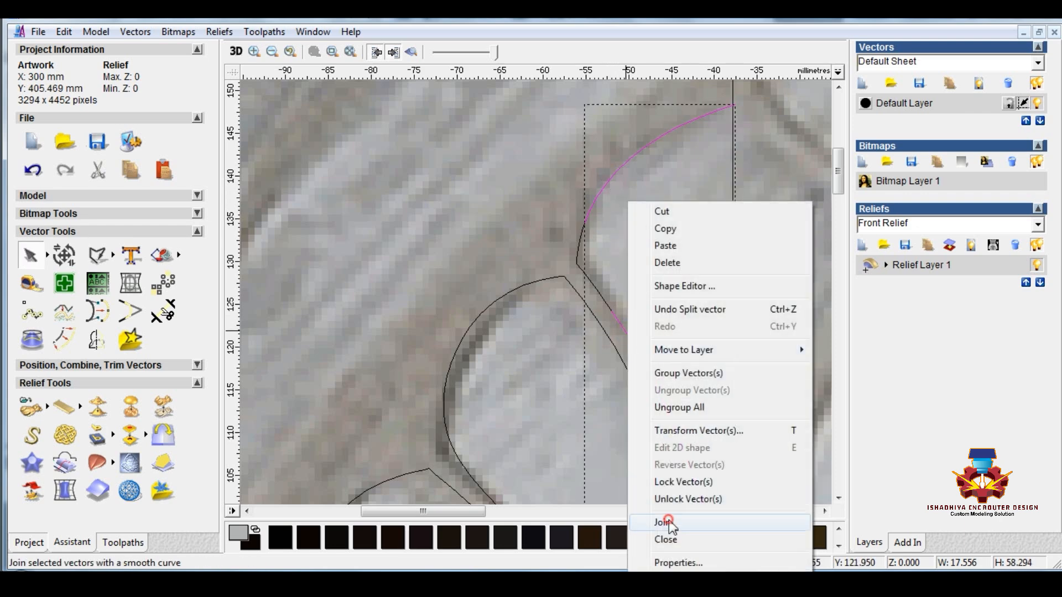
left_click(668, 520)
left_click_drag(507, 182, 635, 330)
key("Delete")
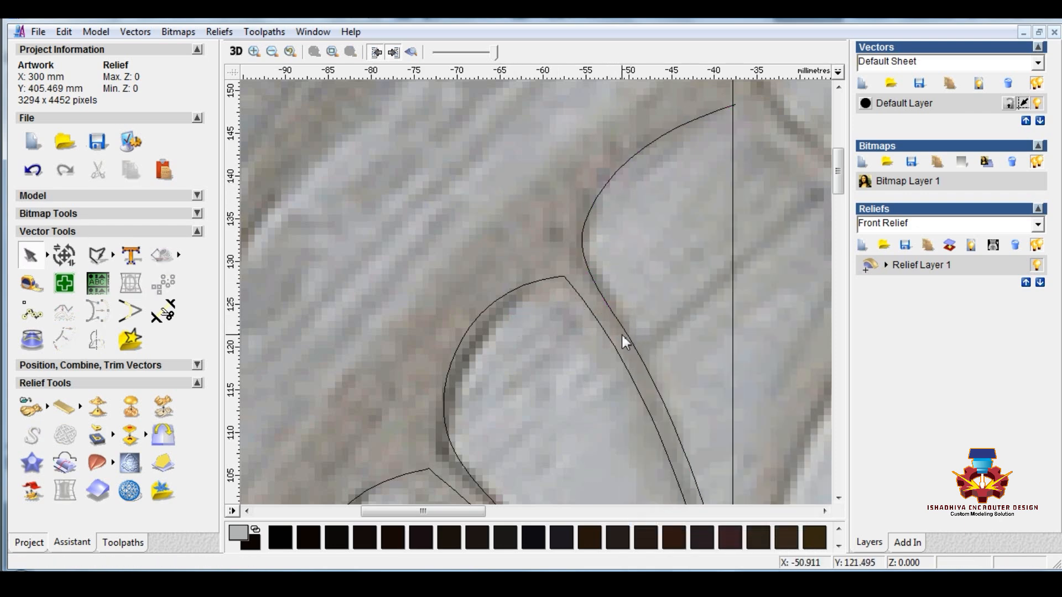
- Trim the short end of the top arc that overshoots the vertical centre line
scroll(621, 334, "down", 1)
scroll(587, 198, "up", 4)
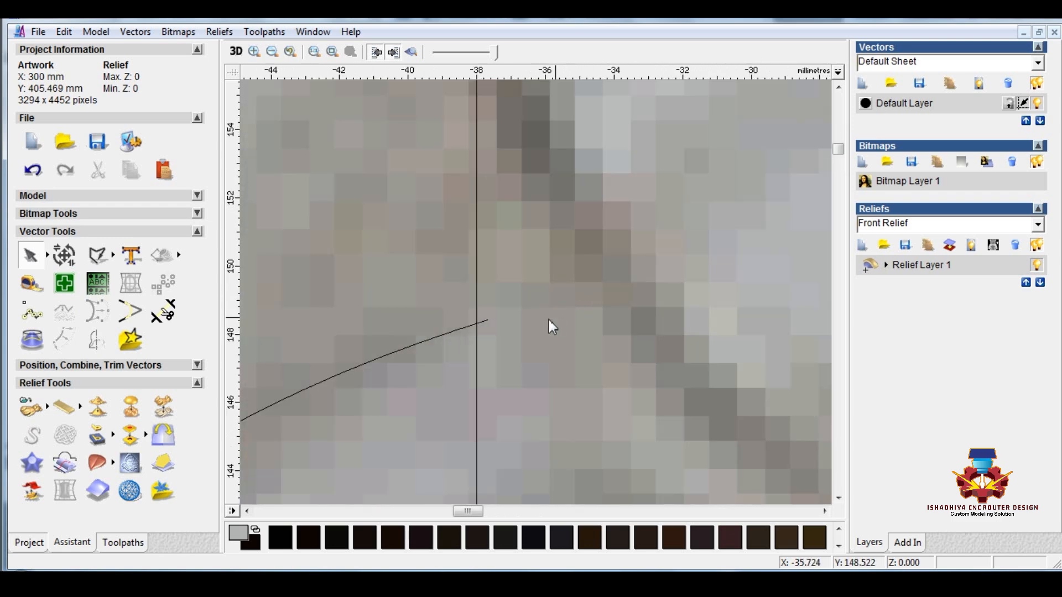
left_click(163, 311)
left_click(418, 295)
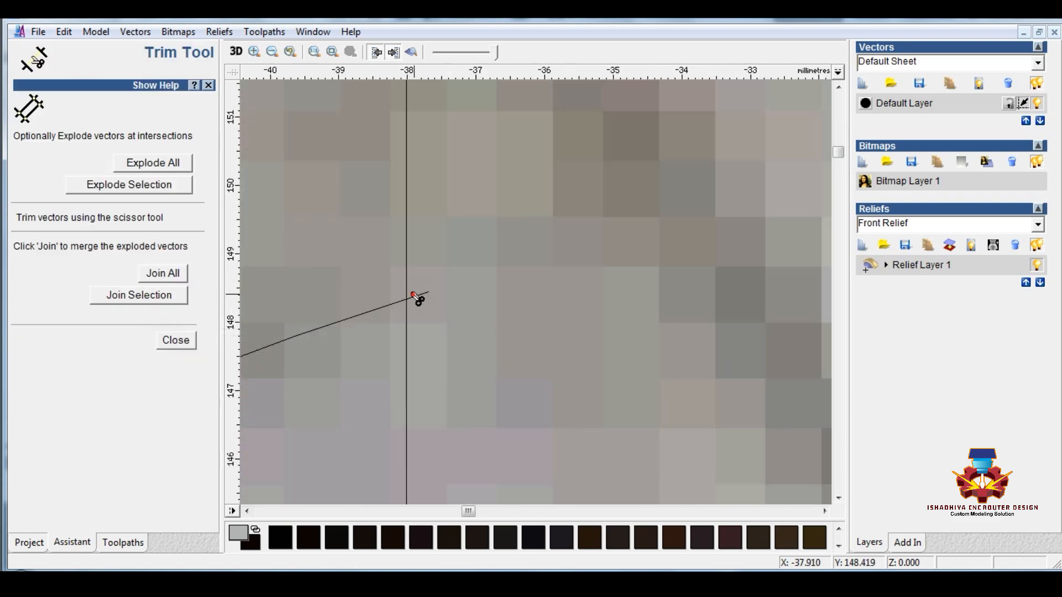
- Trim the remaining outline and vein ends that overshoot the vertical centre line, working down to the leaf's lower tip
left_click(839, 497)
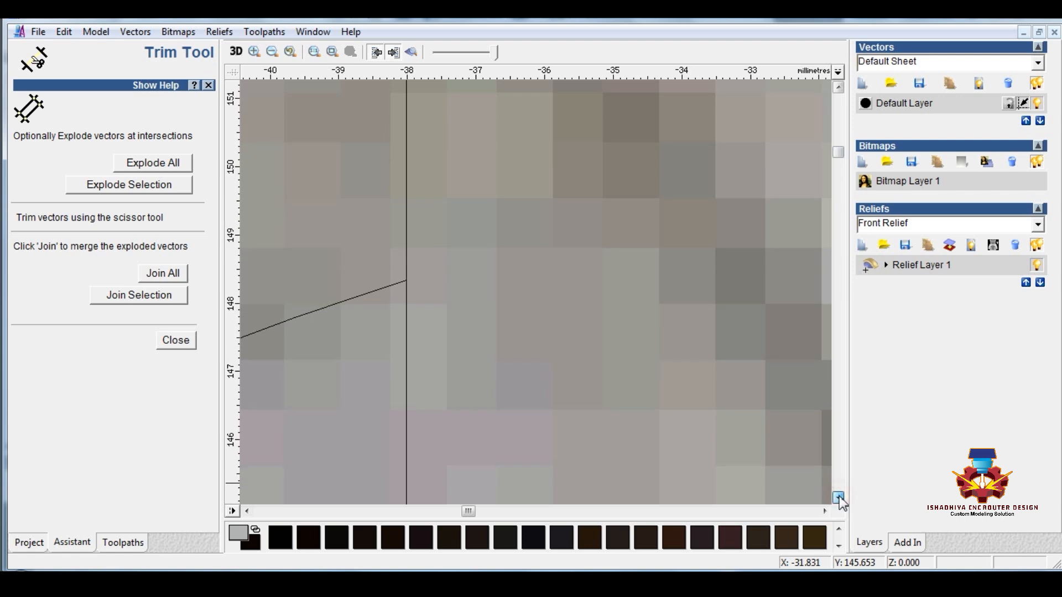
left_click(839, 498)
left_click(839, 497)
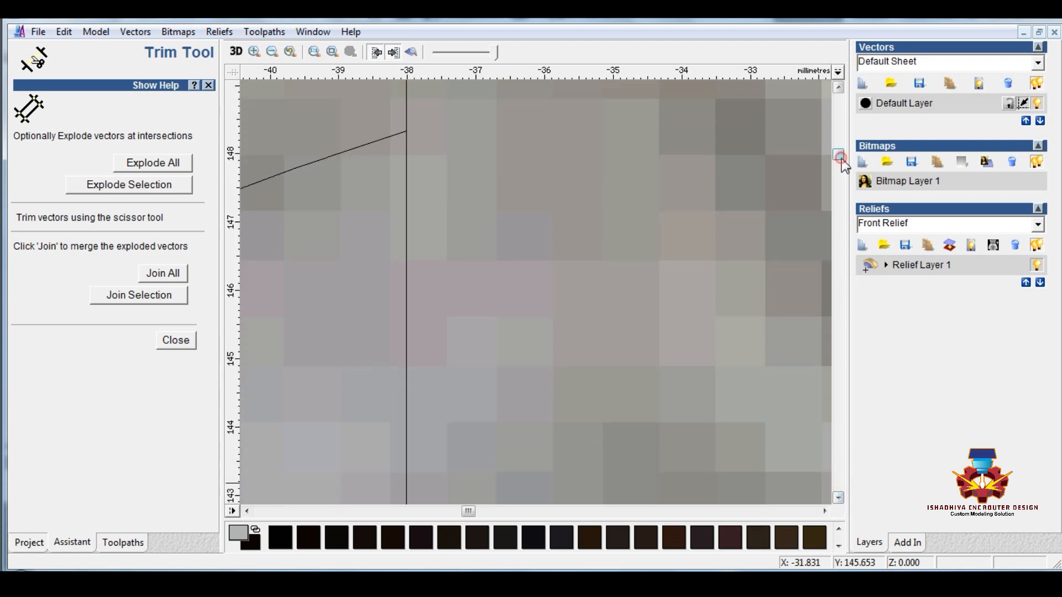
left_click_drag(840, 158, 838, 253)
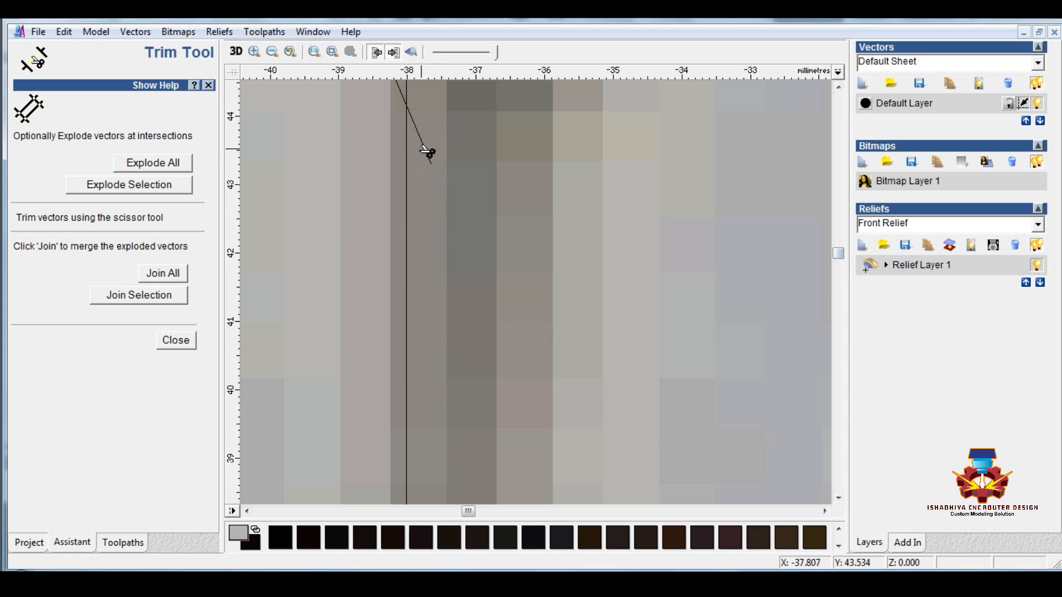
left_click_drag(839, 256, 839, 322)
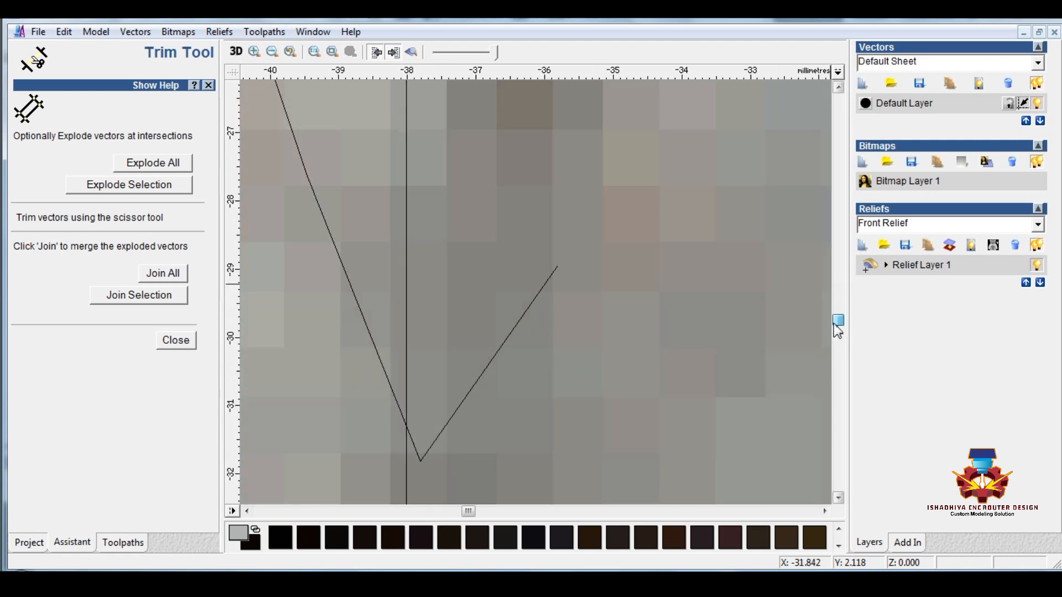
left_click(424, 452)
left_click(416, 452)
left_click_drag(838, 324, 839, 353)
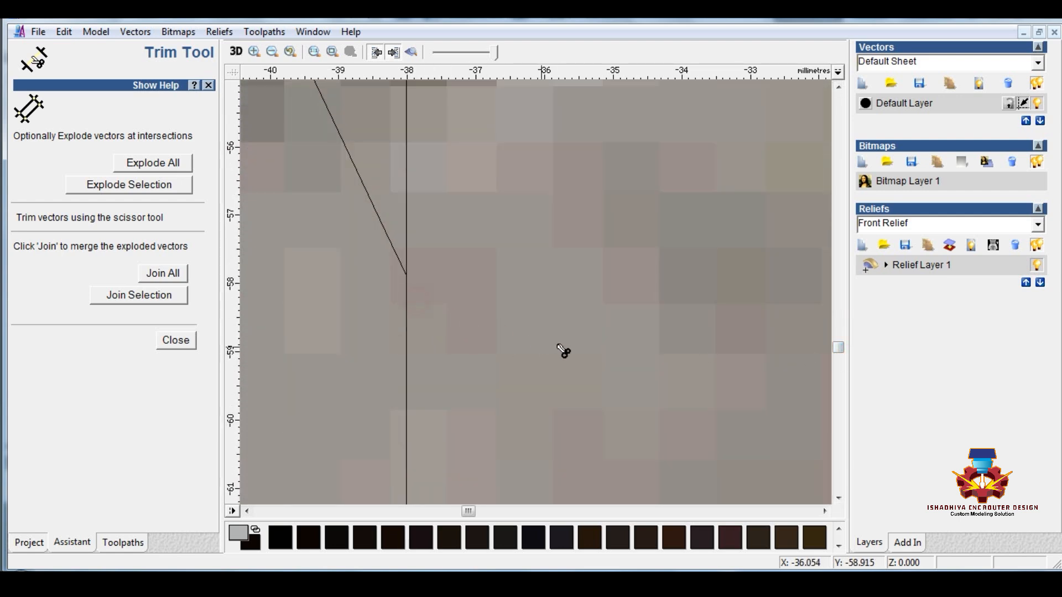
scroll(563, 352, "down", 8)
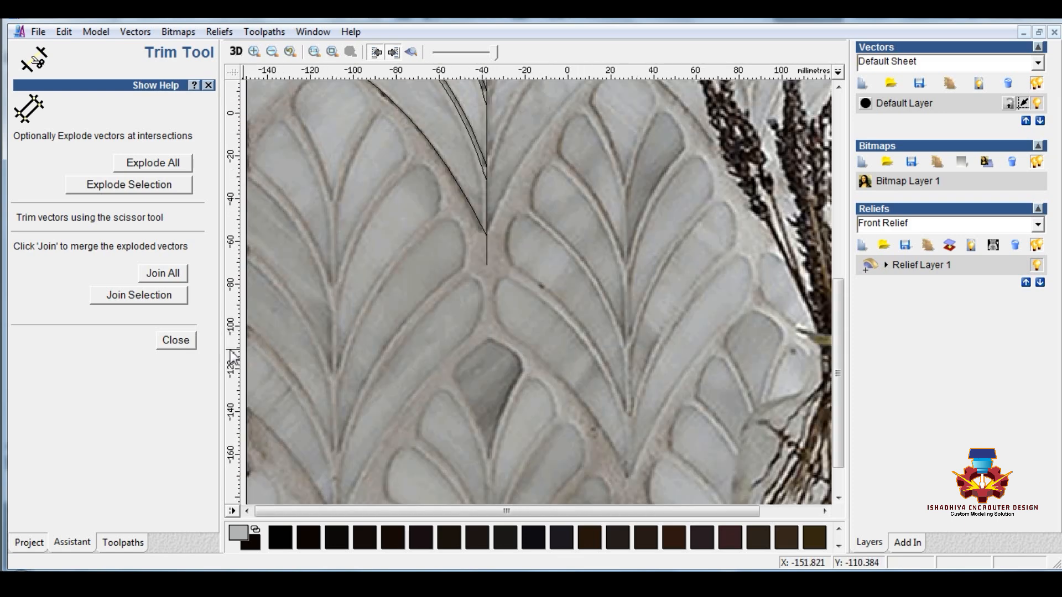
left_click(175, 341)
- Fade the reference bitmap in the 2D view so the traced vectors stand out clearly
scroll(454, 336, "down", 2)
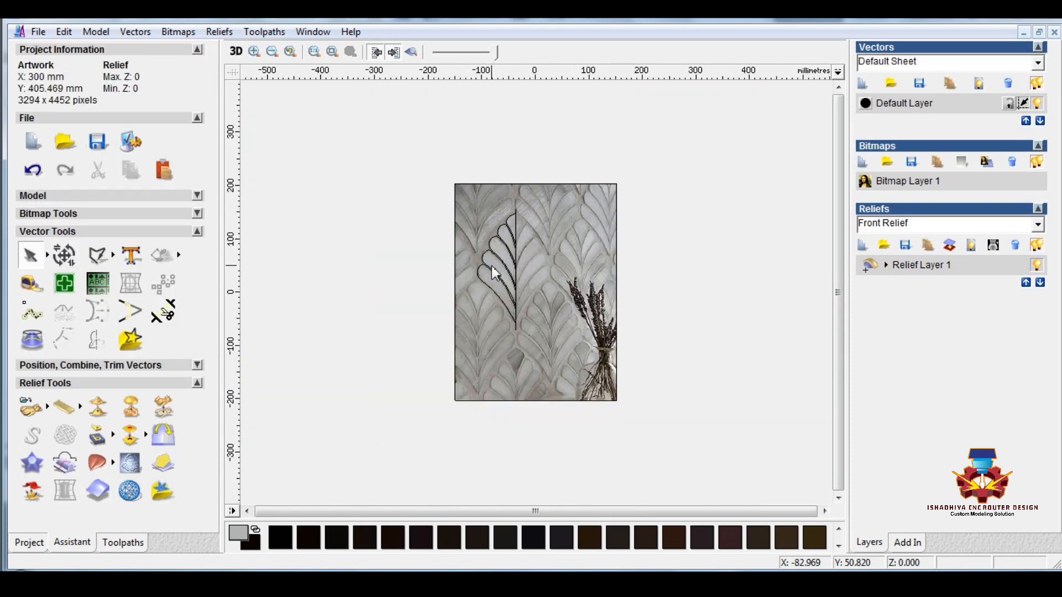
scroll(492, 266, "up", 1)
scroll(484, 196, "up", 2)
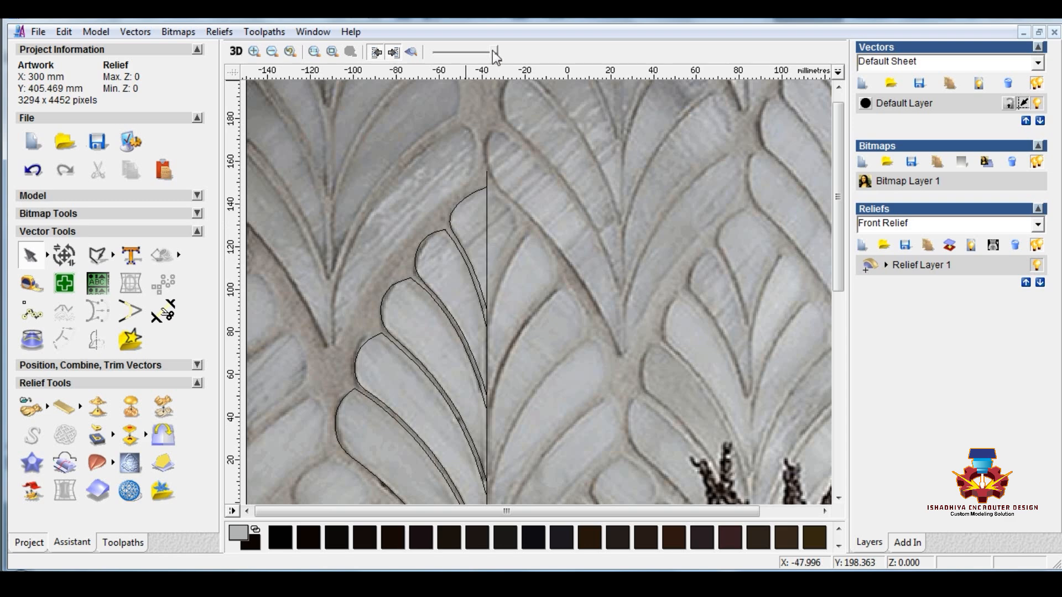
left_click_drag(497, 52, 452, 57)
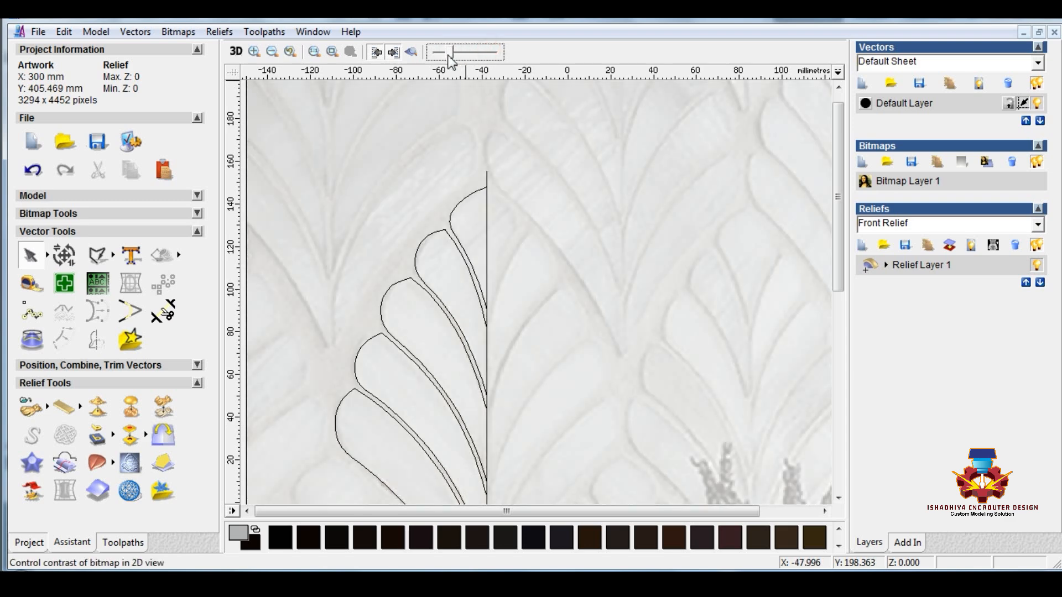
scroll(447, 160, "down", 2)
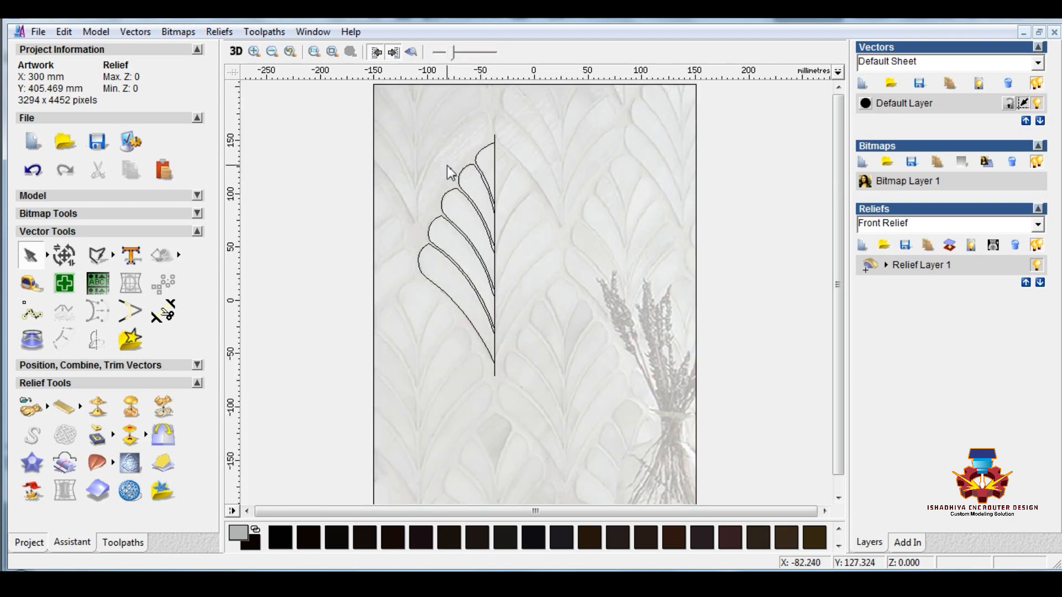
- Mirror a copy of all the left half's vectors to the right, and select both halves of the leaf
left_click_drag(407, 115, 529, 374)
left_click(477, 326)
left_click_drag(391, 122, 572, 386)
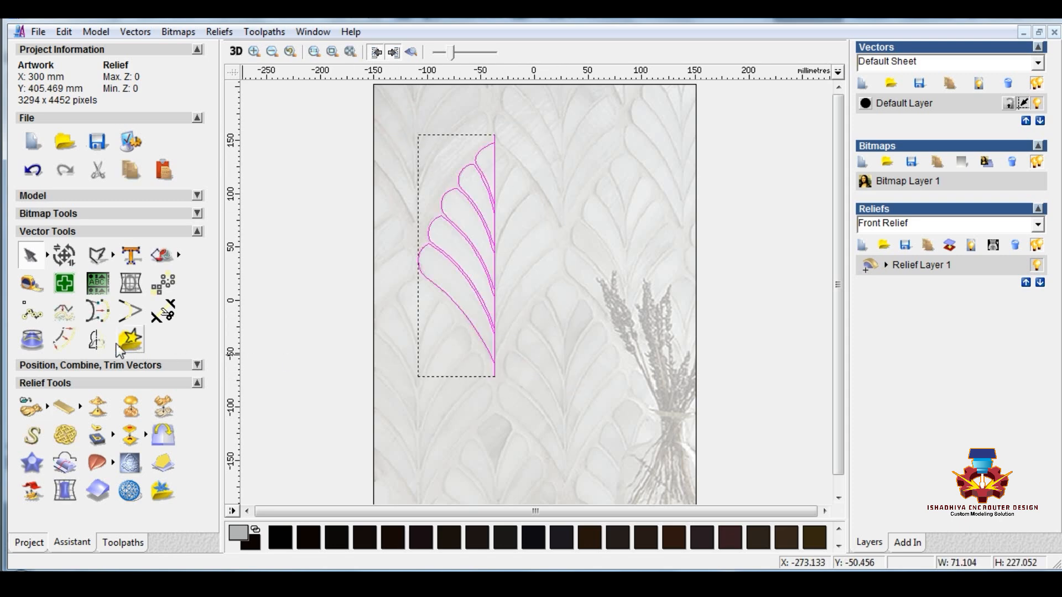
left_click(97, 340)
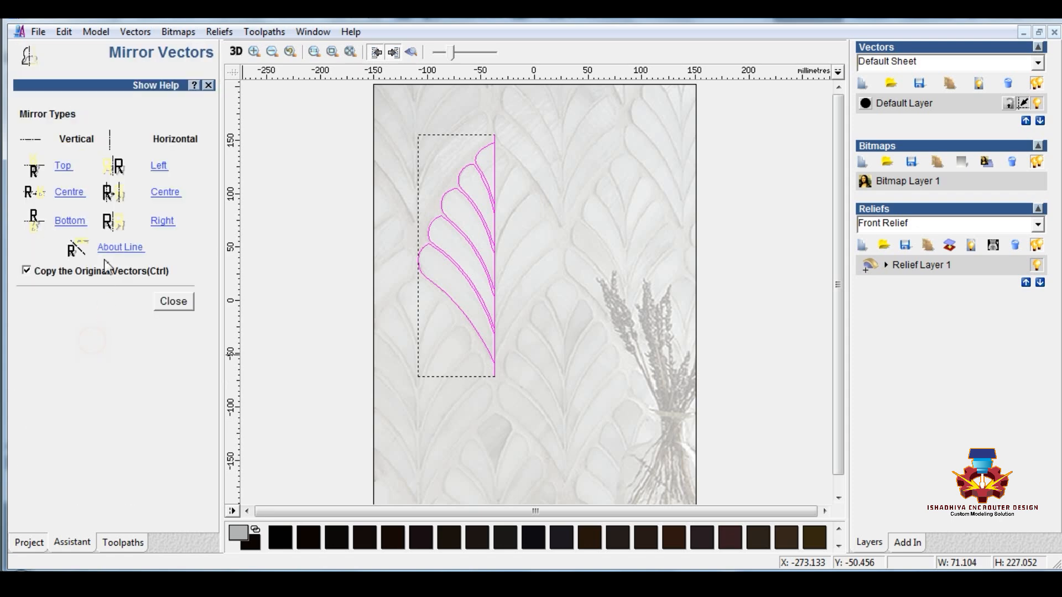
left_click(160, 224)
left_click_drag(405, 125, 589, 418)
left_click(173, 301)
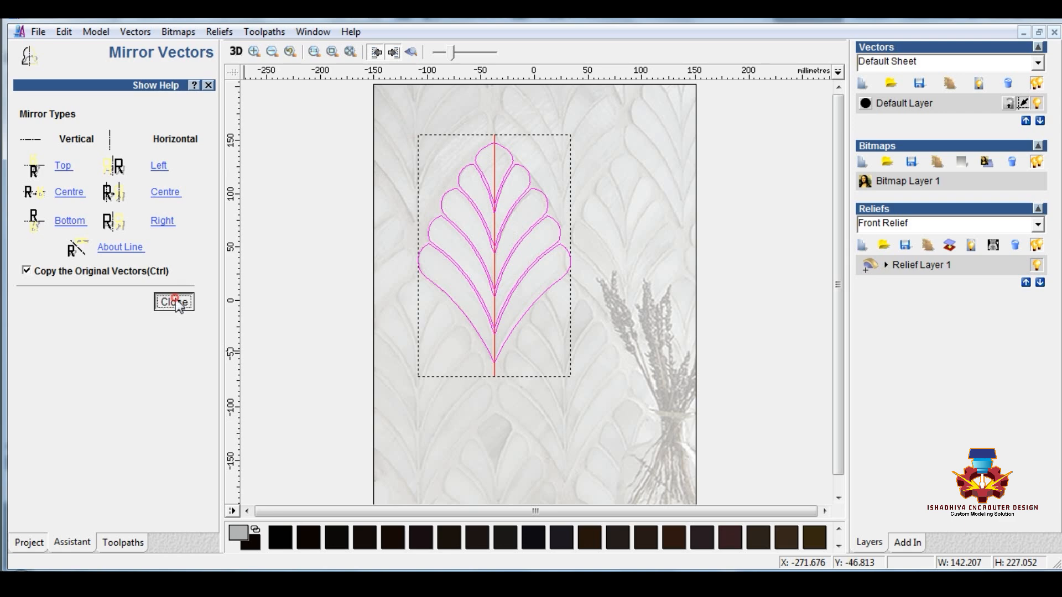
- Try to align the centres of the selected leaf vectors with one another, and undo the alignment
left_click(197, 366)
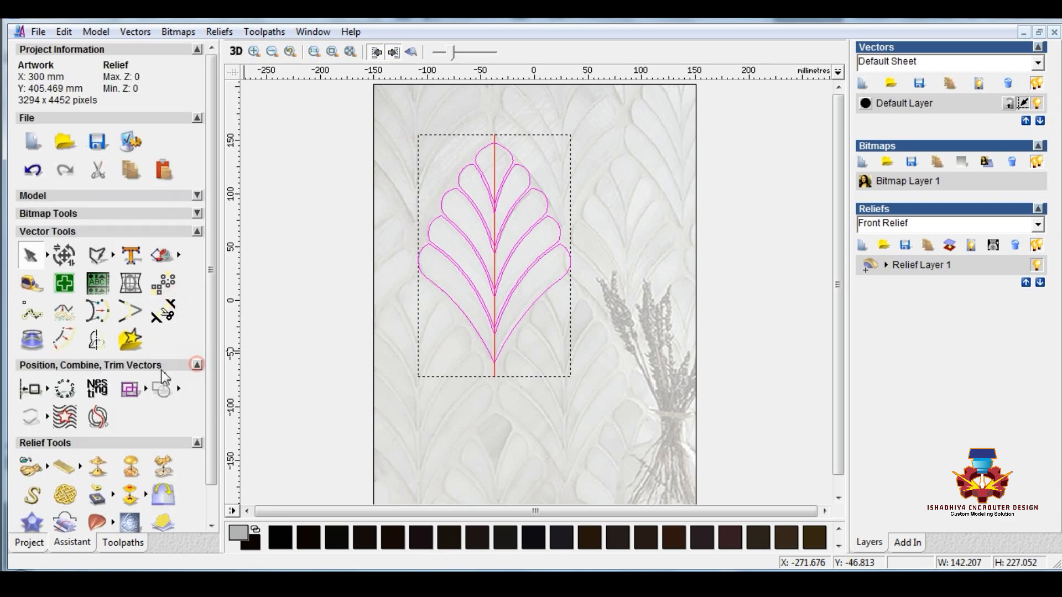
left_click(48, 389)
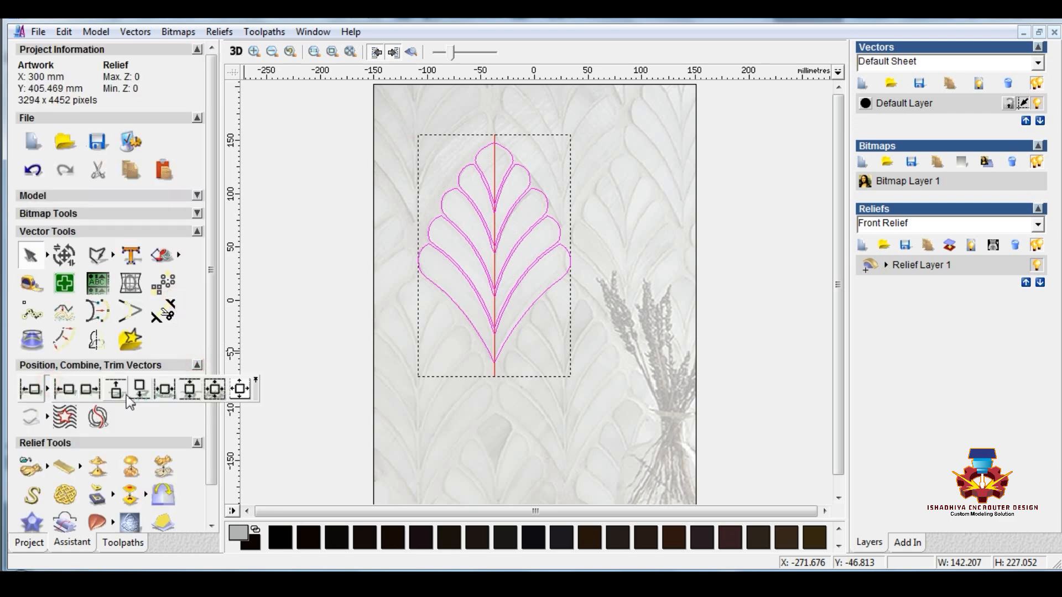
left_click(213, 390)
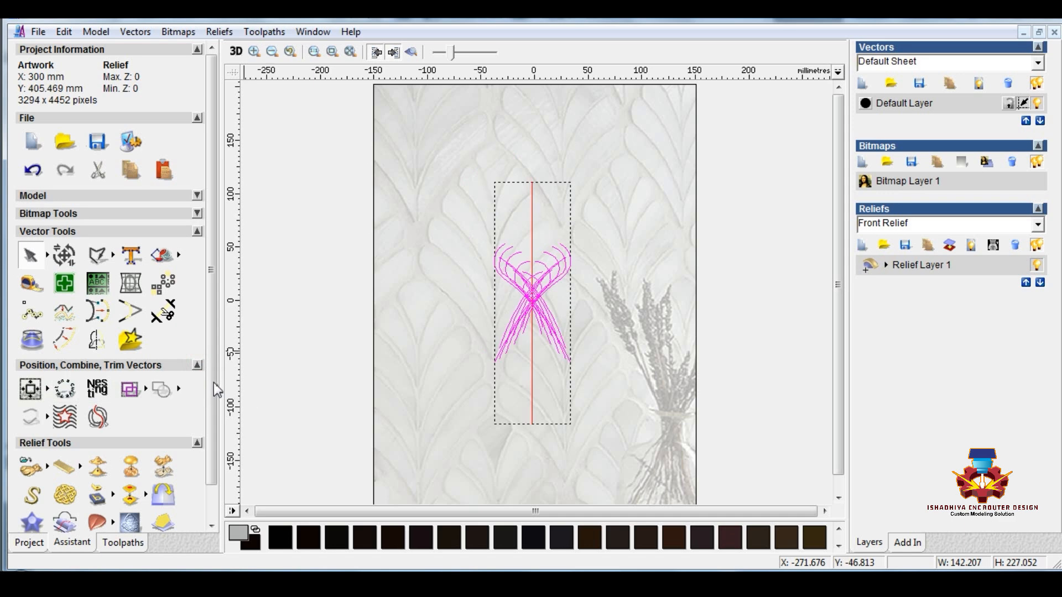
left_click(33, 170)
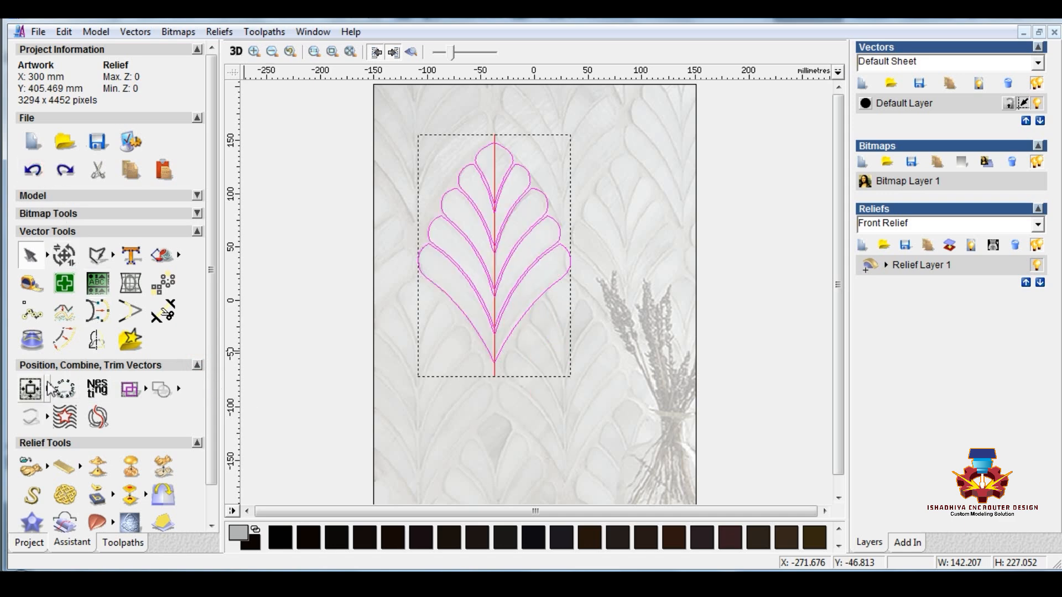
- Centre the complete leaf on the page and deselect it
left_click(48, 388)
left_click(238, 389)
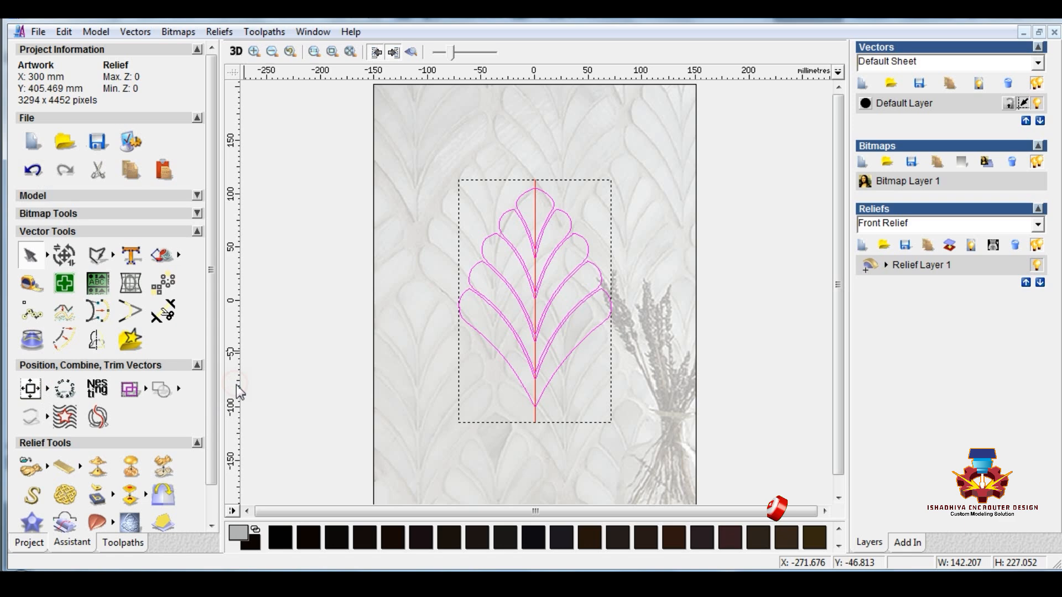
left_click(388, 195)
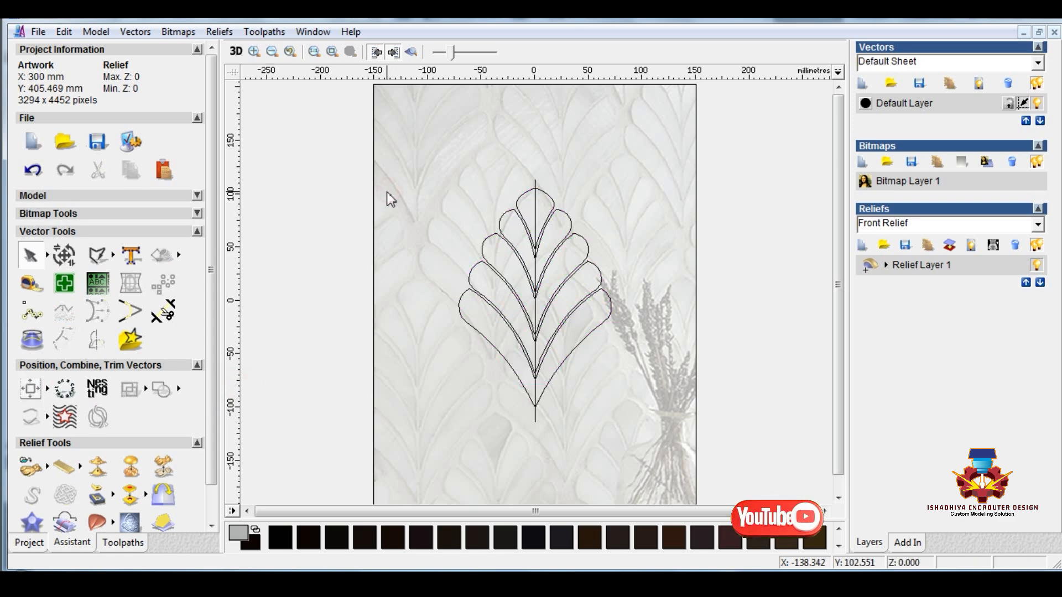
right_click(540, 207)
left_click(575, 261)
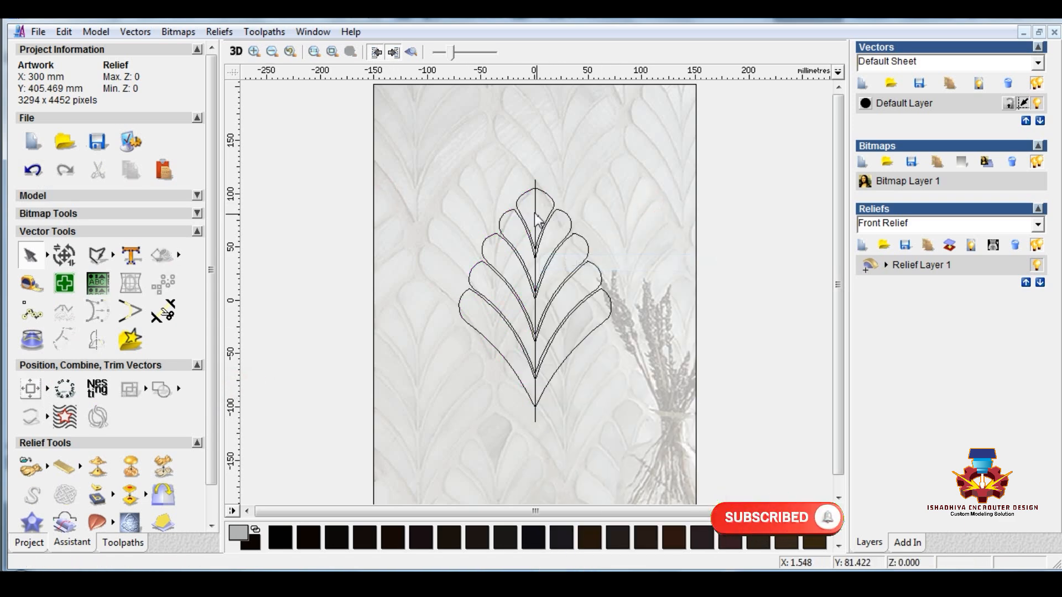
left_click(112, 256)
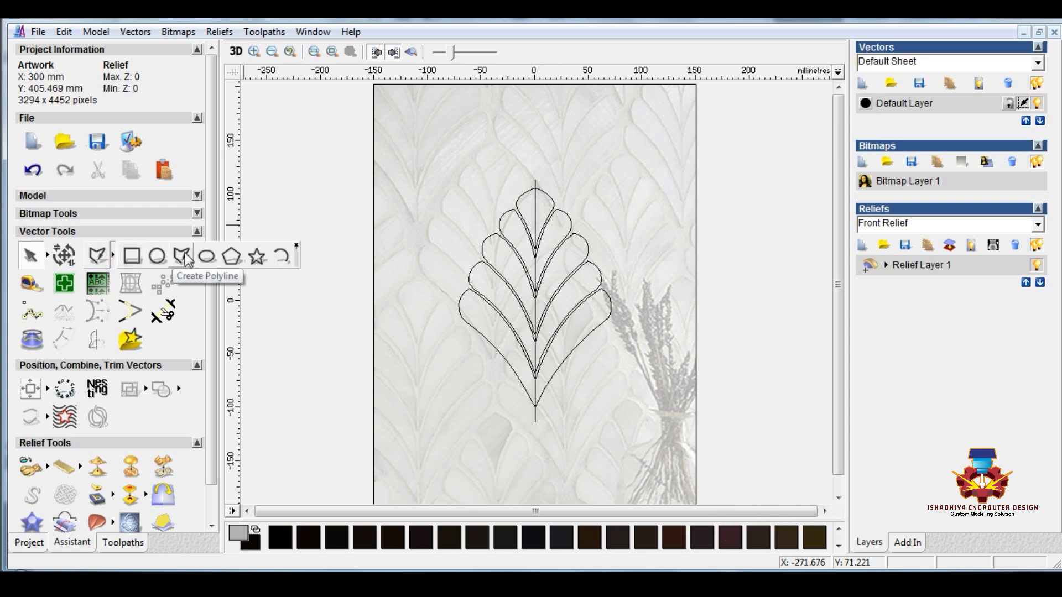
left_click(281, 255)
left_click(185, 459)
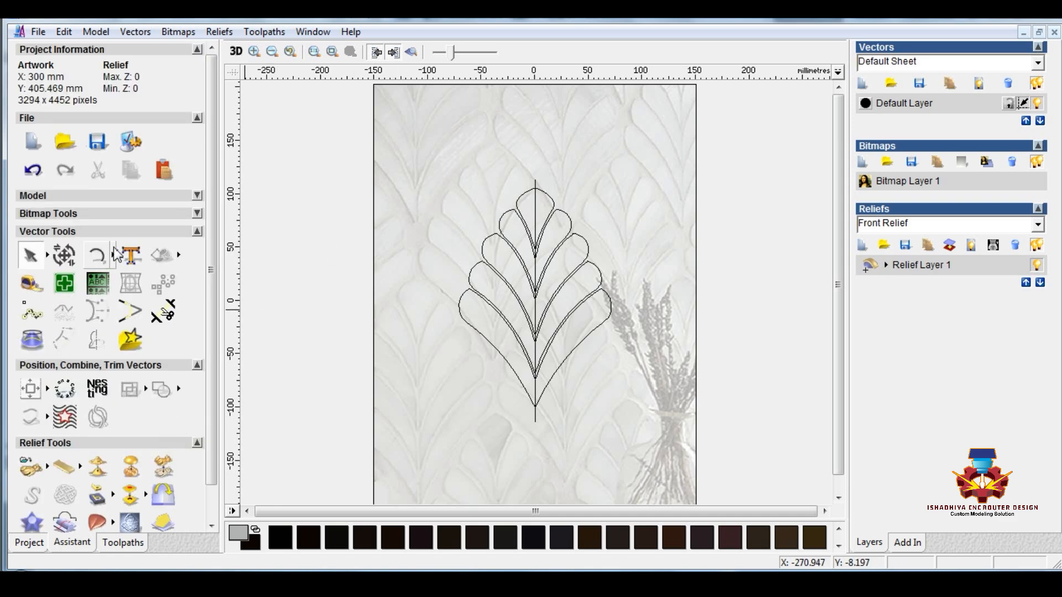
- Draw a horizontal polyline about 19 mm long in the empty area to the upper left of the leaf
left_click(112, 255)
left_click(177, 258)
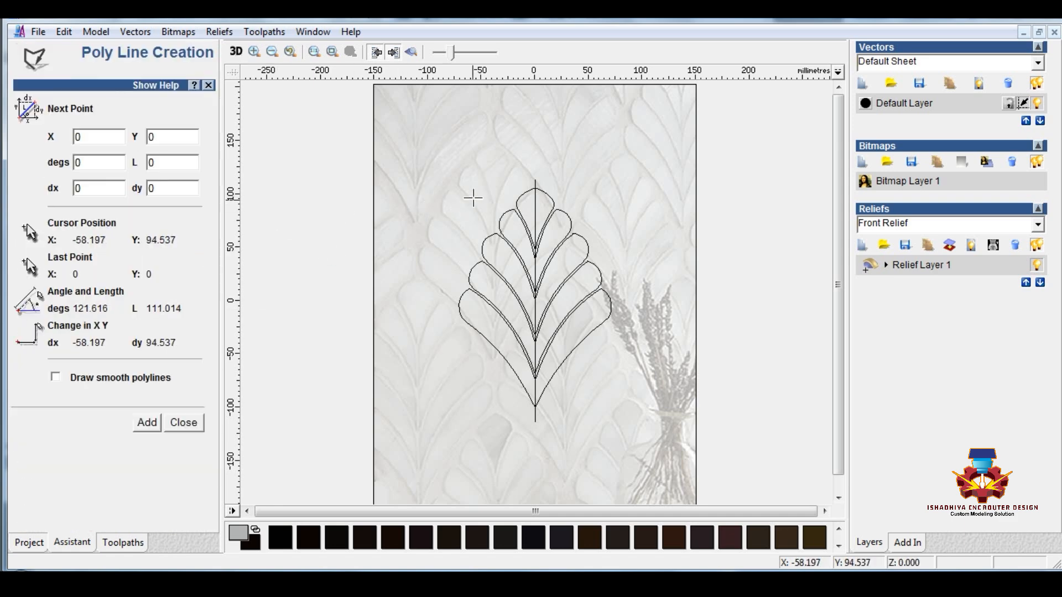
left_click(437, 228)
left_click(455, 229)
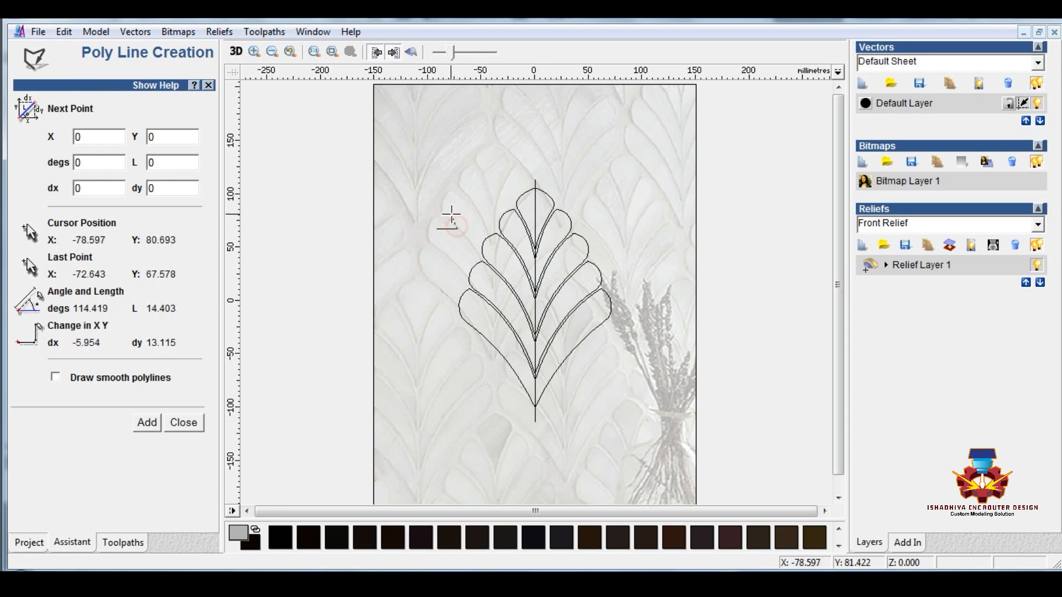
key("Escape")
- Bend the horizontal line into a lopsided arch about 4.6 mm high by pulling its two curve handles upward
scroll(445, 230, "up", 2)
scroll(399, 283, "up", 1)
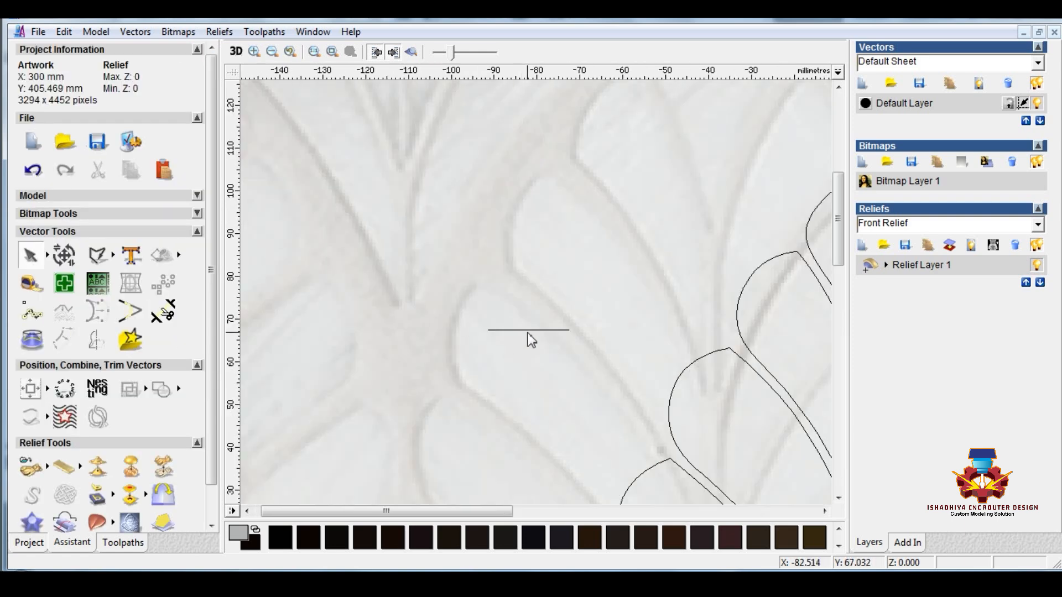
left_click(530, 330)
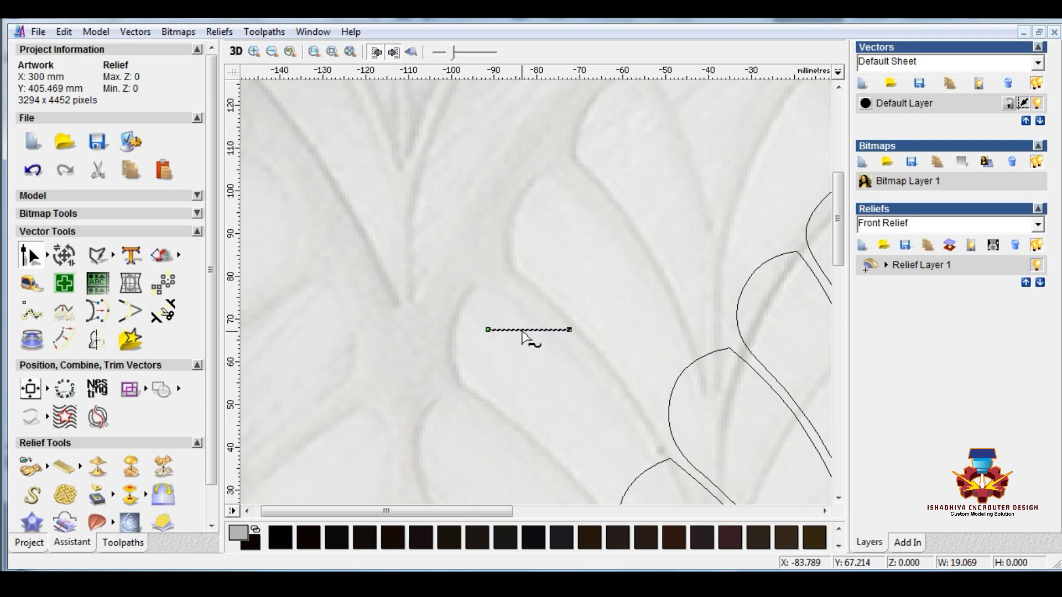
left_click_drag(515, 331, 494, 288)
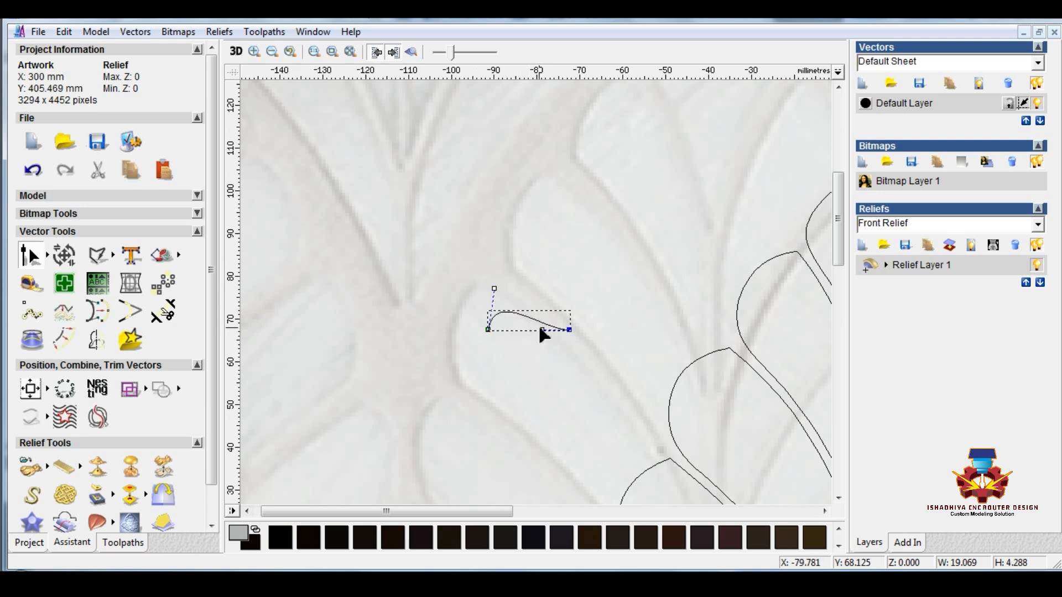
mouse_move(540, 327)
left_mouse_down()
mouse_move(554, 319)
mouse_move(543, 313)
left_mouse_up()
scroll(556, 323, "up", 2)
key("n")
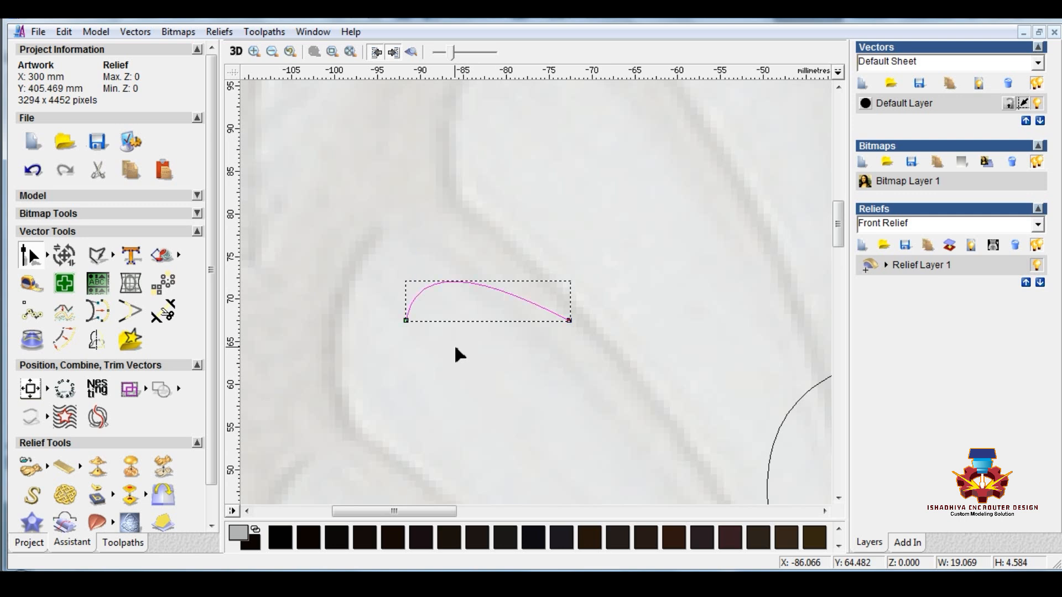
- Place a copy of the arched curve about 9 mm above the original
left_click(454, 348)
left_click(458, 292)
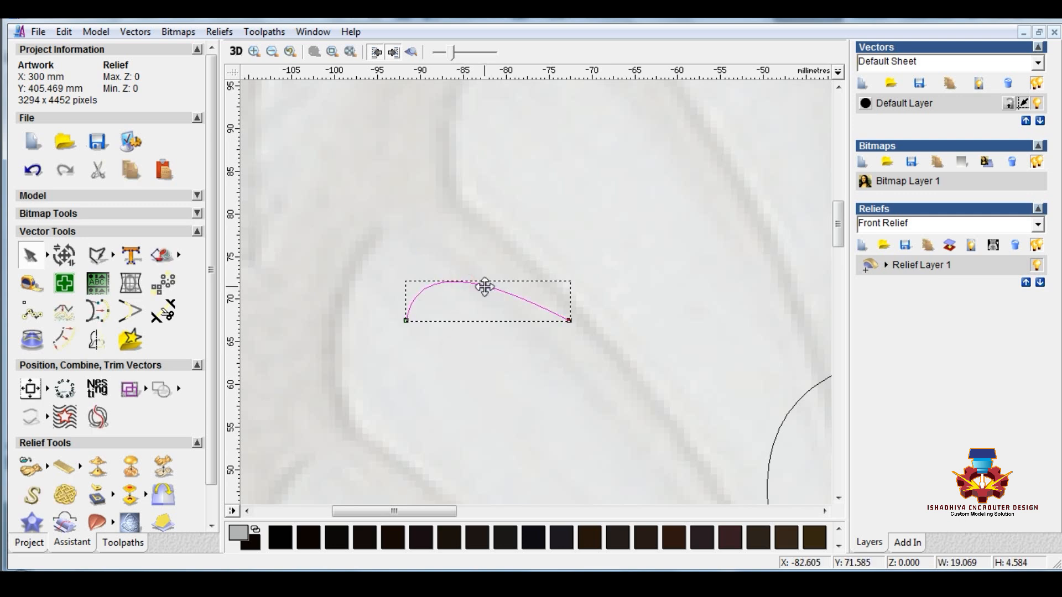
left_click_drag(484, 287, 493, 208, "ctrl")
- Adjust both handles of the copied curve to form a nearly symmetrical arch about 19 mm wide and 4 mm high
key("n")
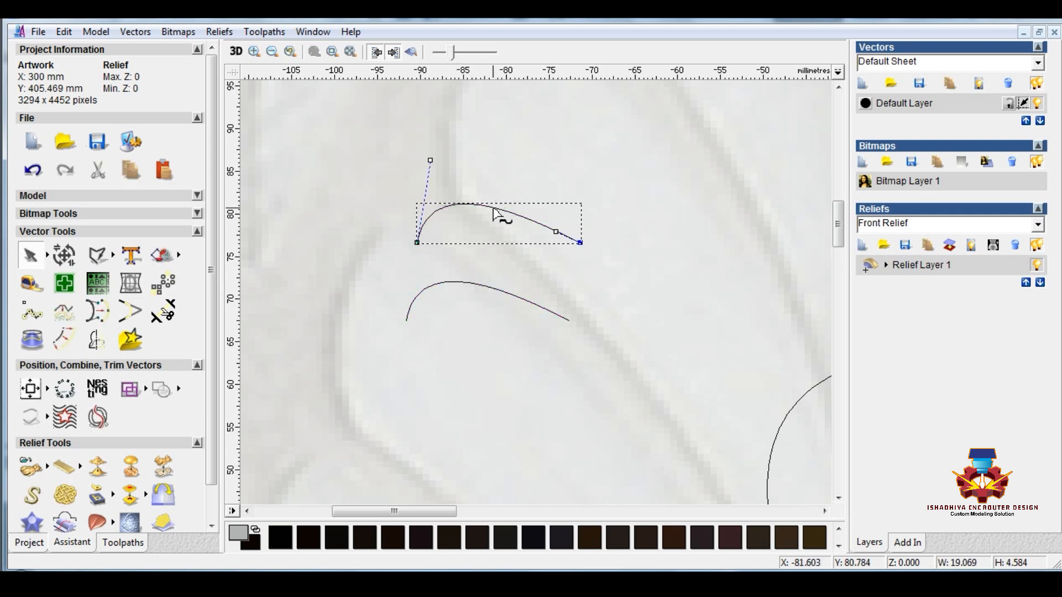
left_click_drag(555, 229, 580, 180)
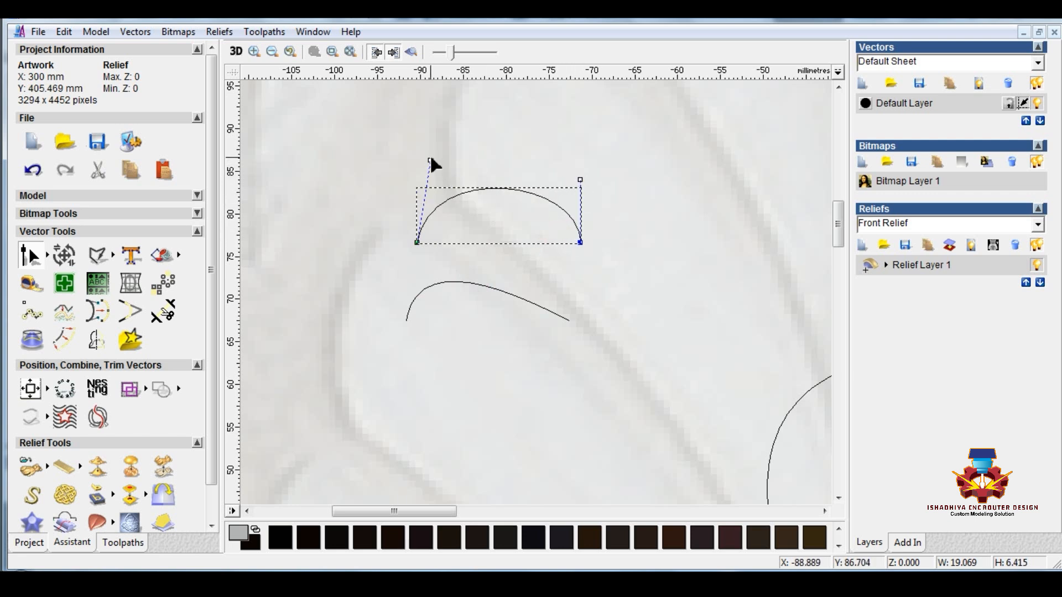
left_click_drag(430, 159, 442, 195)
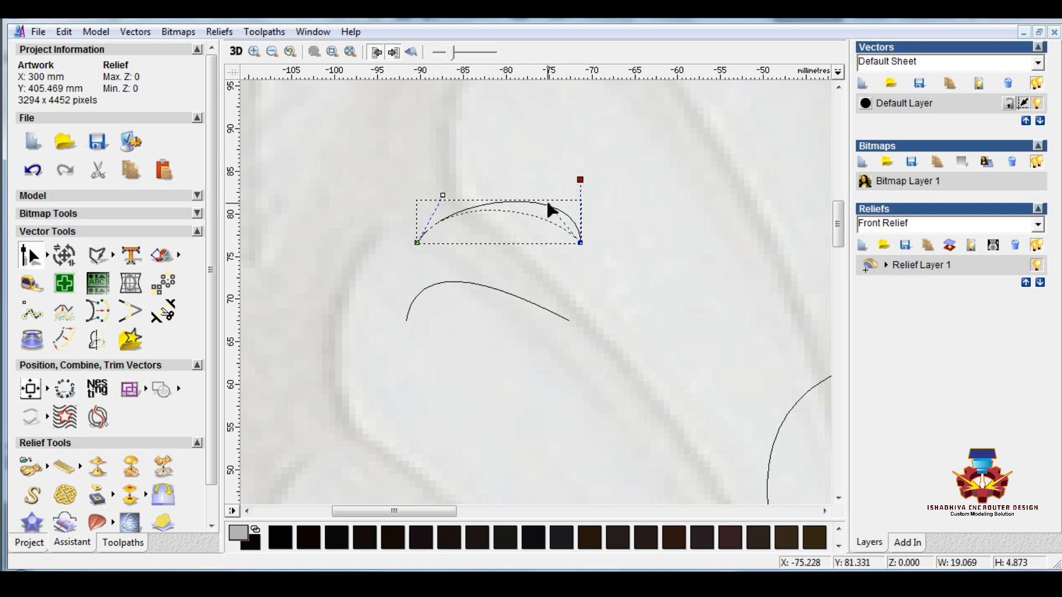
left_click_drag(548, 204, 546, 202)
left_click(441, 193)
left_click(468, 211)
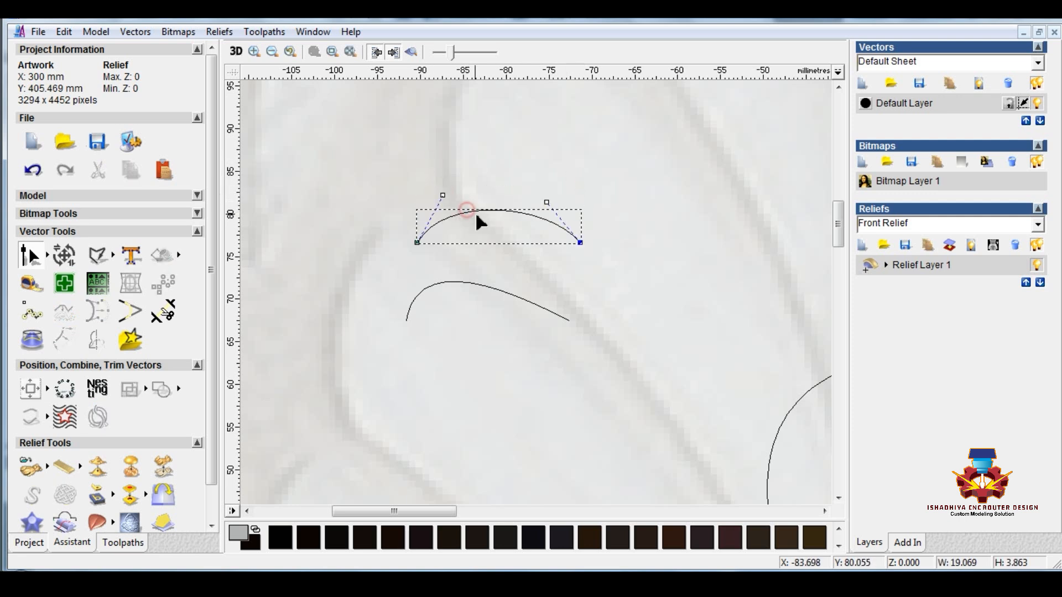
left_click_drag(489, 195, 489, 194)
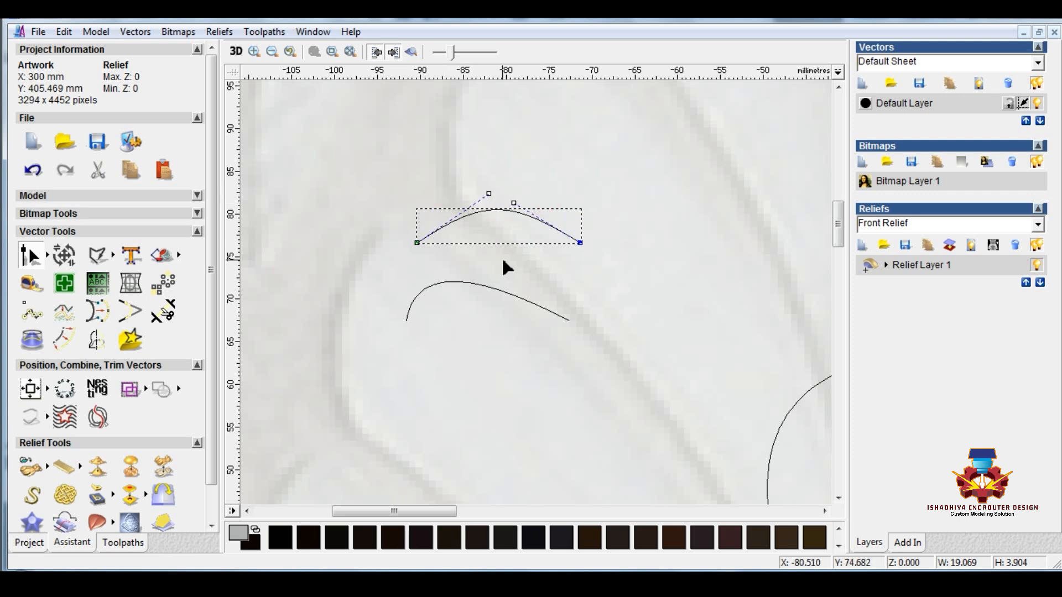
left_click(541, 280)
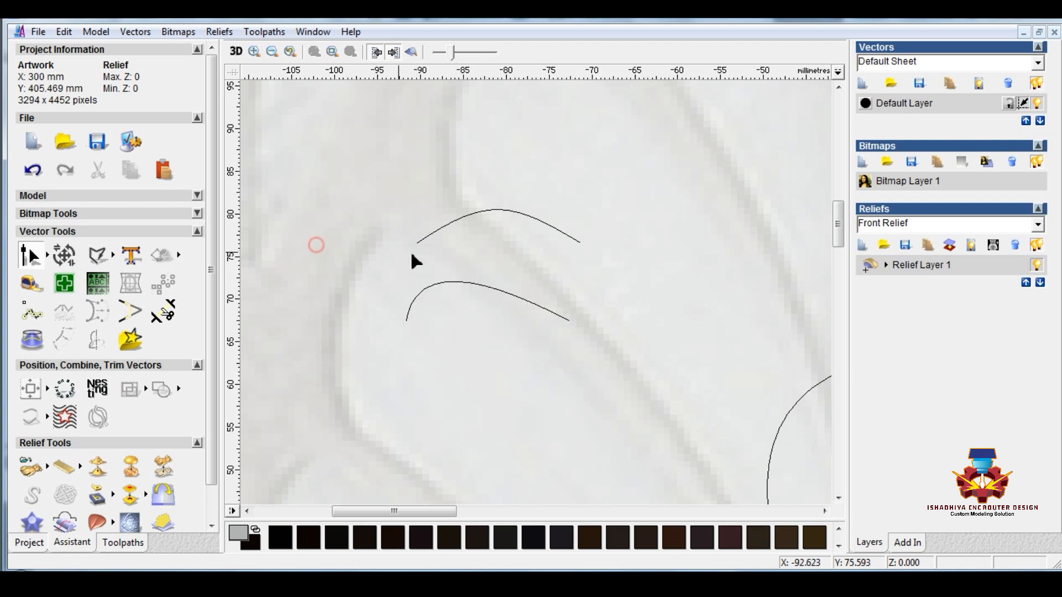
- Place a copy of the lopsided arch about 9 mm below the original and insert a node near the copy's peak
left_click(464, 283)
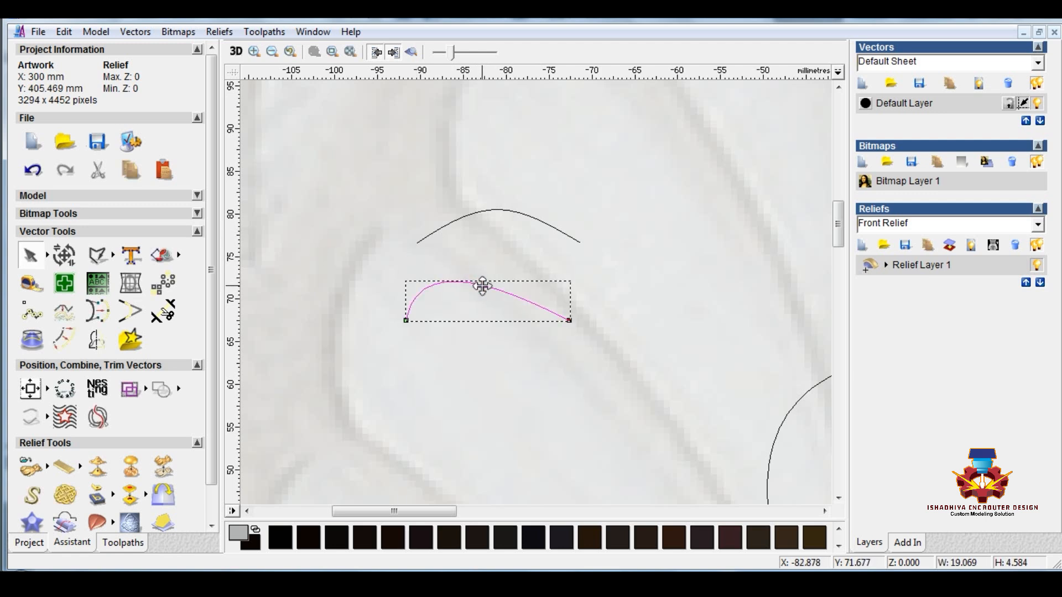
left_click_drag(481, 284, 488, 364)
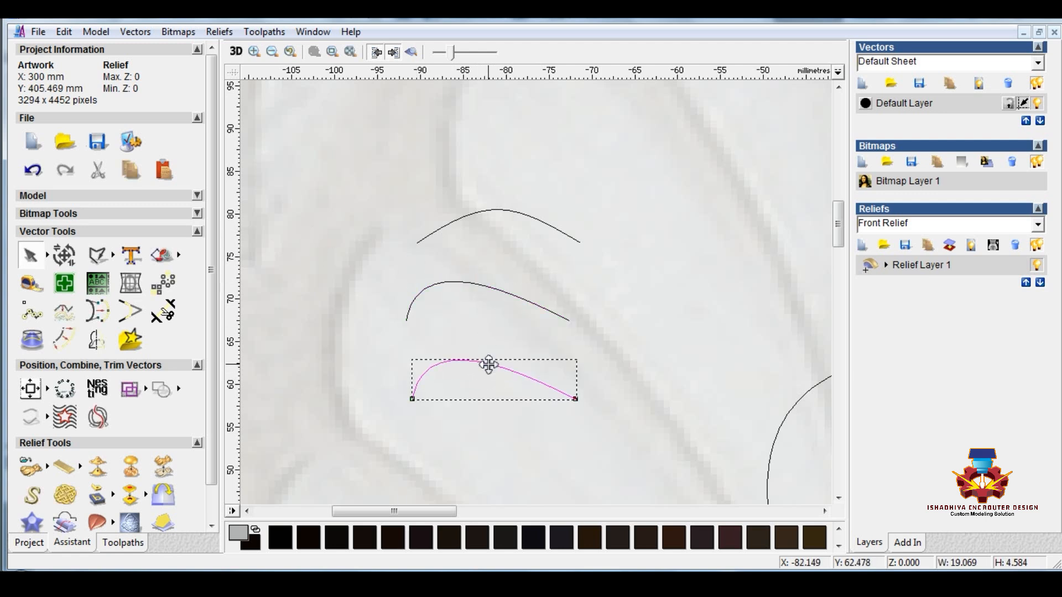
key("n")
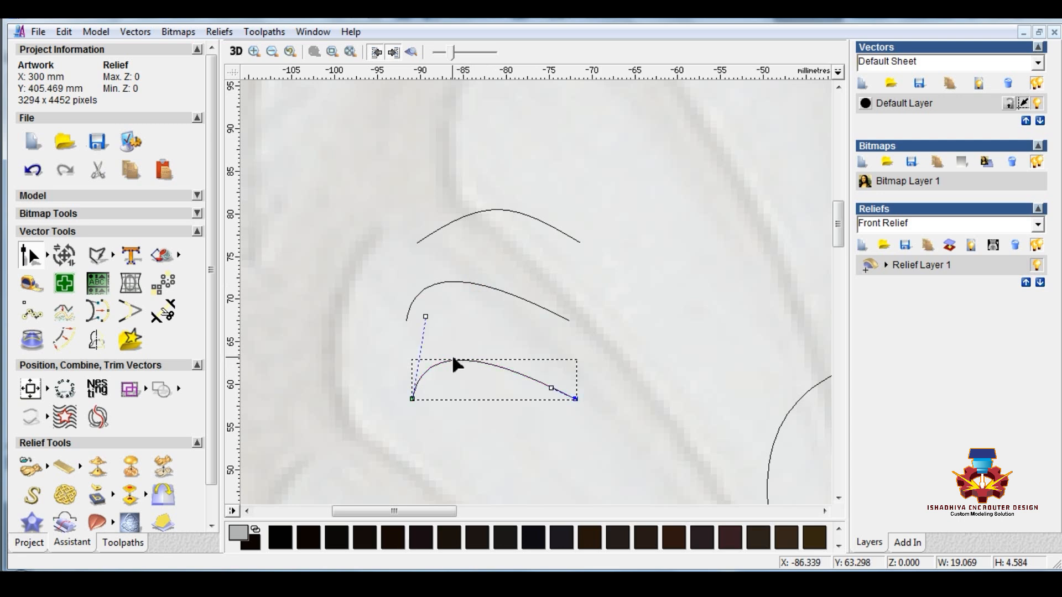
key("i")
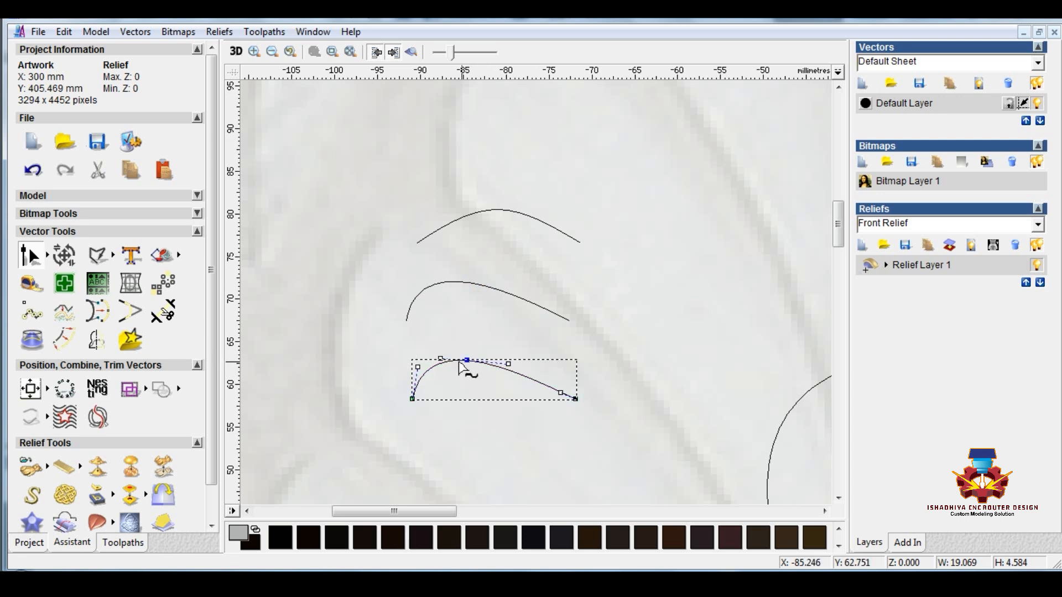
- Convert both spans of the lower copy to arcs, sagging the right span downward and bowing the left span outward
left_click(510, 374)
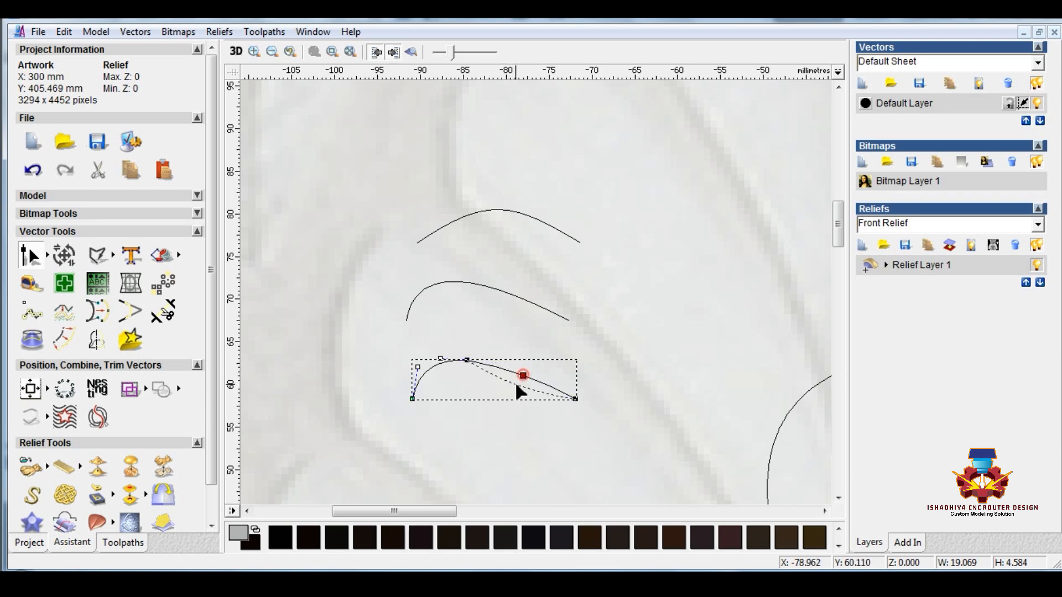
left_click_drag(515, 383, 516, 383)
scroll(507, 378, "up", 1)
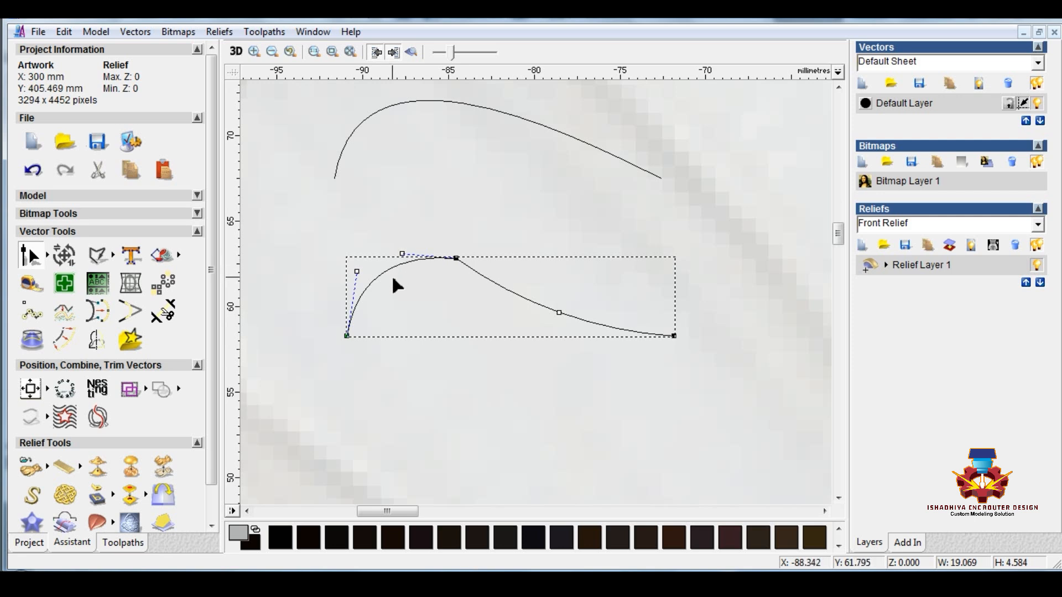
key("a")
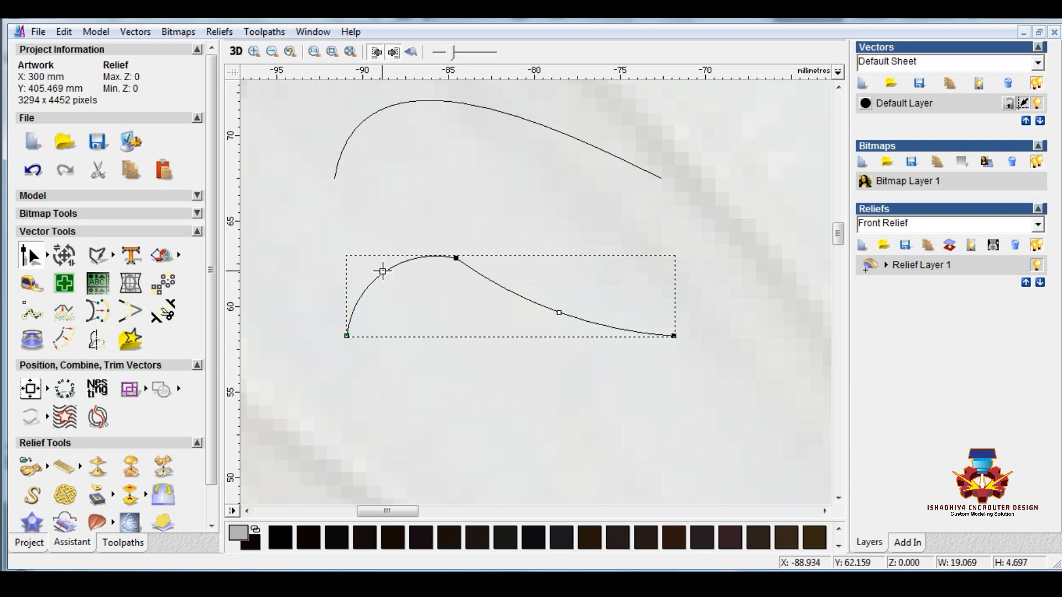
left_click_drag(397, 274, 384, 272)
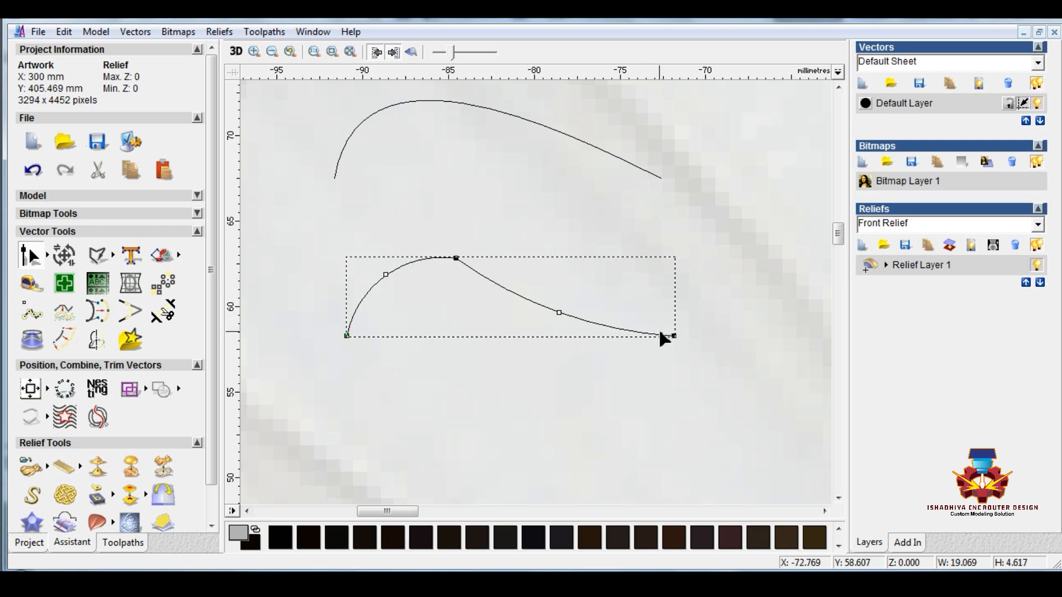
- Insert a node near the lower curve's right end and raise it slightly to form a short downward tail
left_click_drag(661, 335, 665, 321)
scroll(671, 327, "up", 1)
scroll(536, 301, "down", 1)
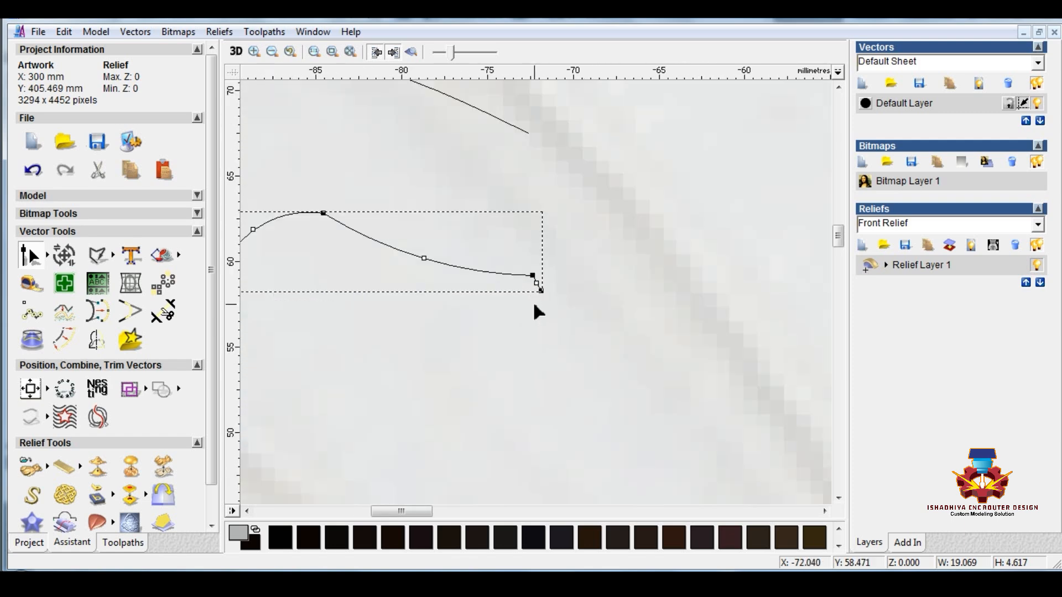
scroll(453, 274, "down", 1)
right_click(475, 357)
left_click(317, 313)
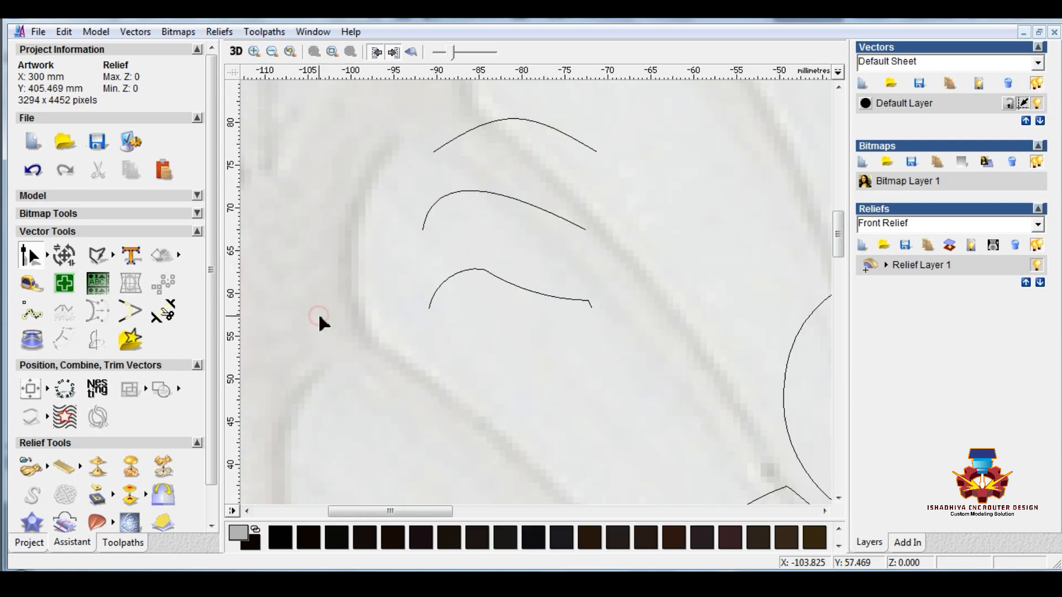
- Mirror all three profile curves horizontally to their left while keeping the originals
scroll(317, 313, "down", 1)
left_click_drag(447, 172, 619, 330)
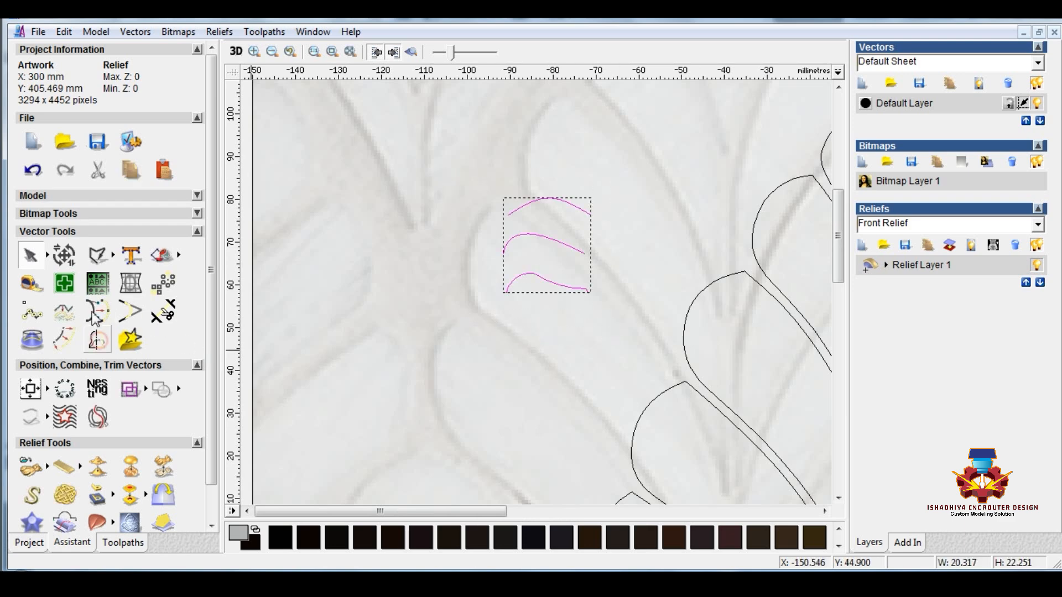
left_click(96, 339)
left_click(159, 167)
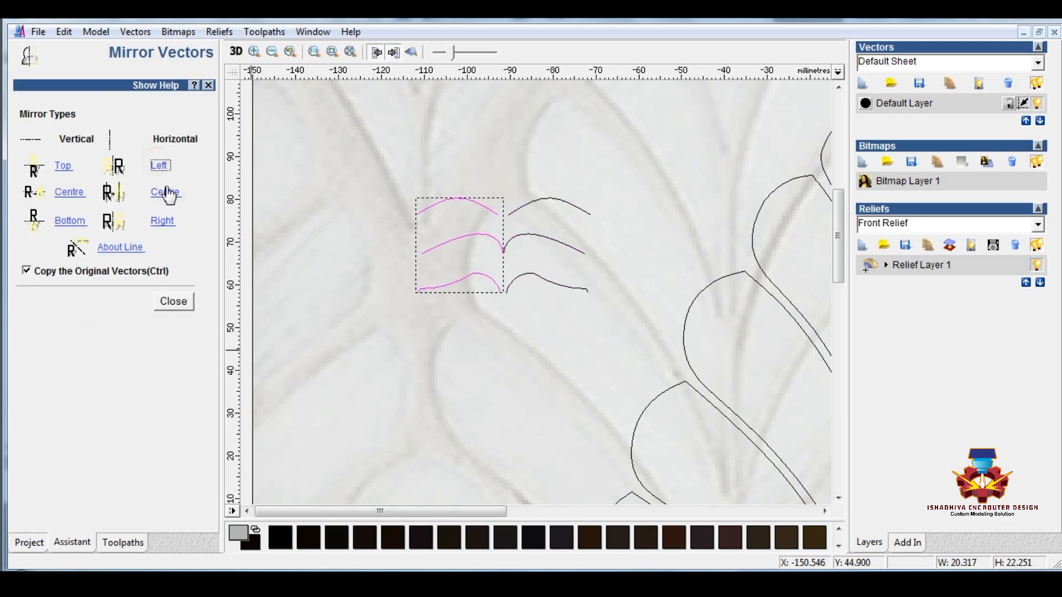
left_click(173, 302)
scroll(356, 360, "down", 2)
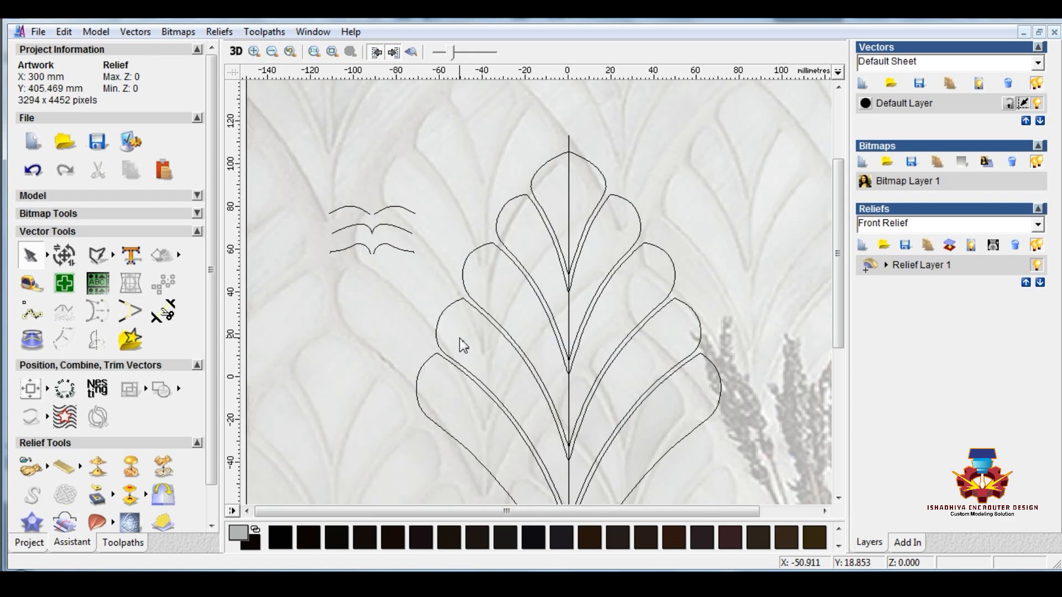
- Tile the 2D and 3D views side by side and start a Two Rail Sweep on the leaf's top petal
left_click(313, 32)
left_click(332, 65)
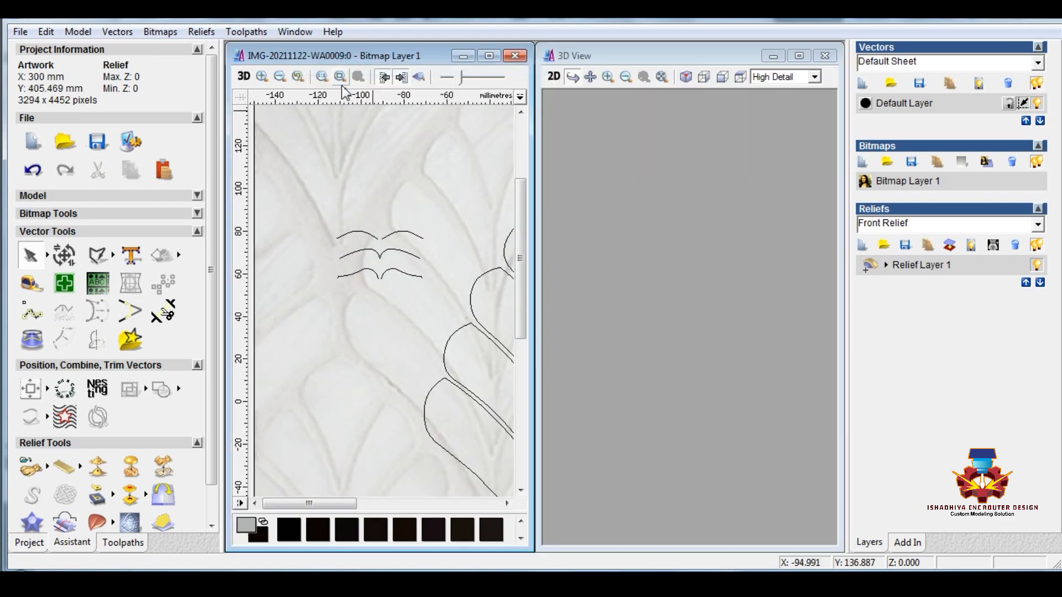
left_click(394, 227)
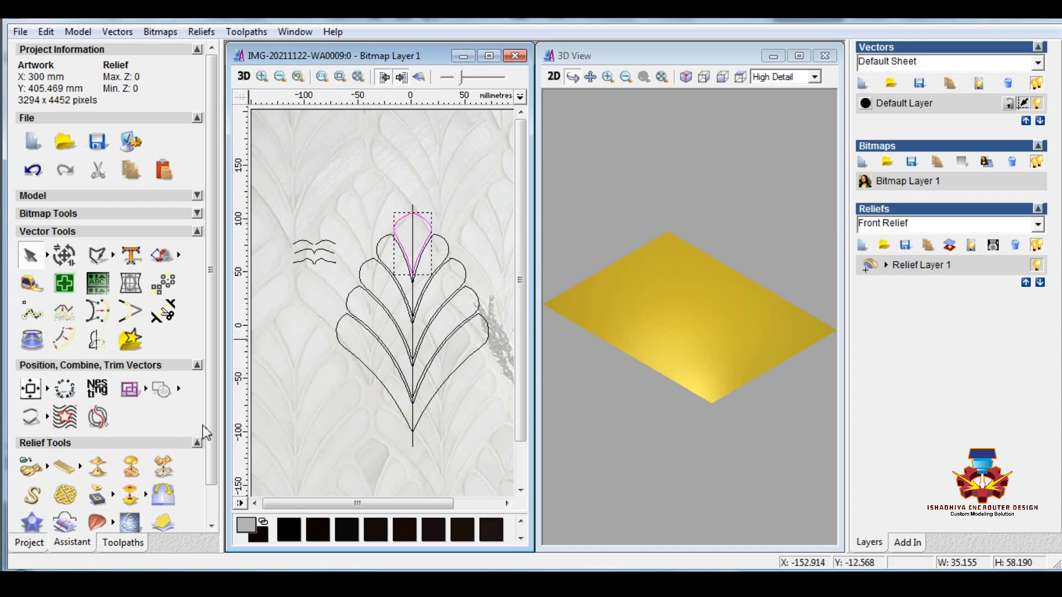
scroll(205, 443, "down", 2)
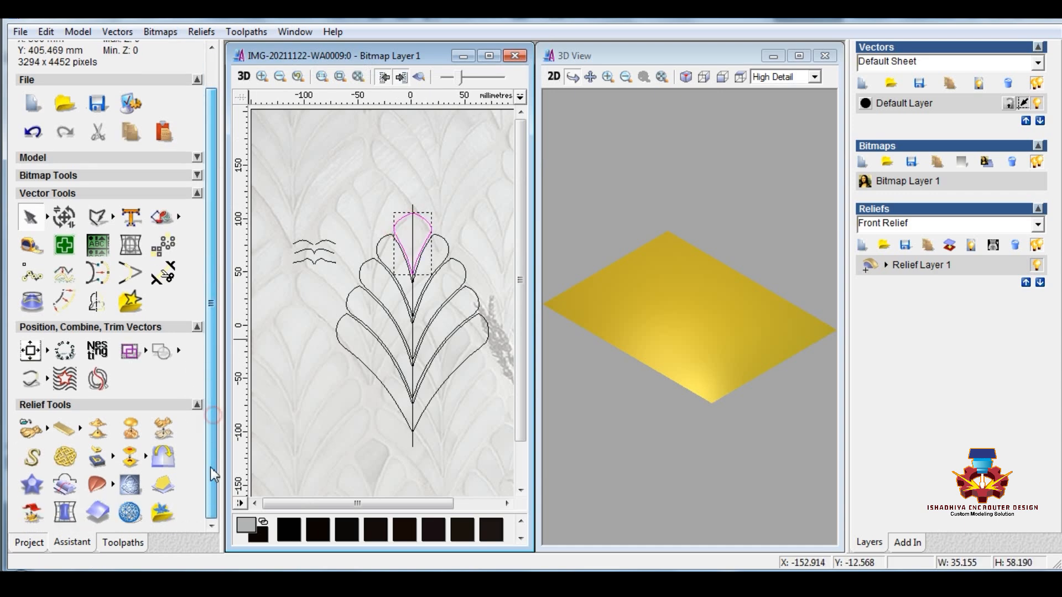
left_click(97, 486)
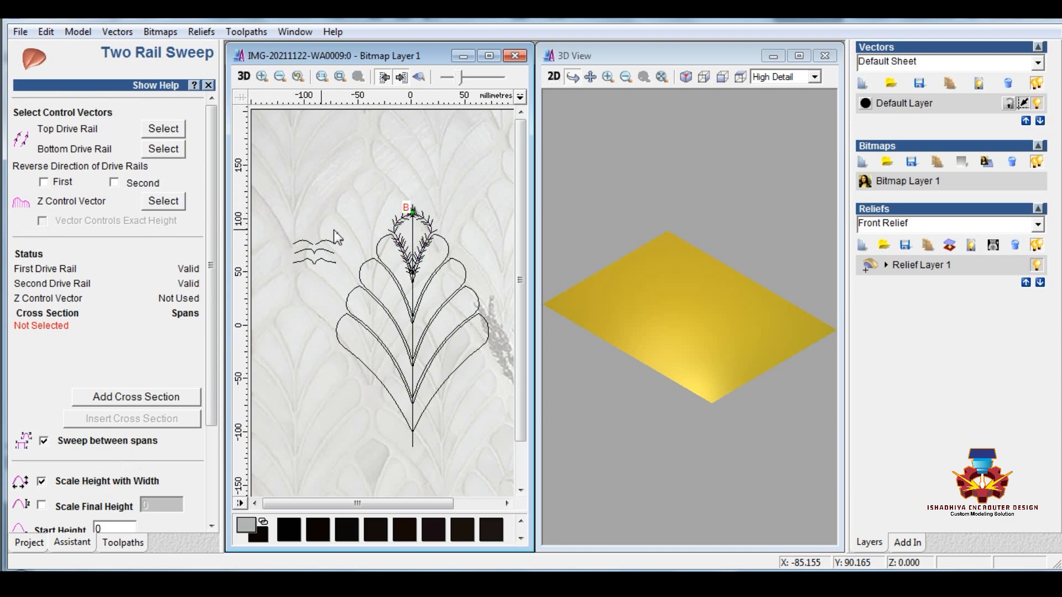
- Assign the right middle lopsided curve as the Z control vector and add the right upper arch as the cross section
left_click(314, 252)
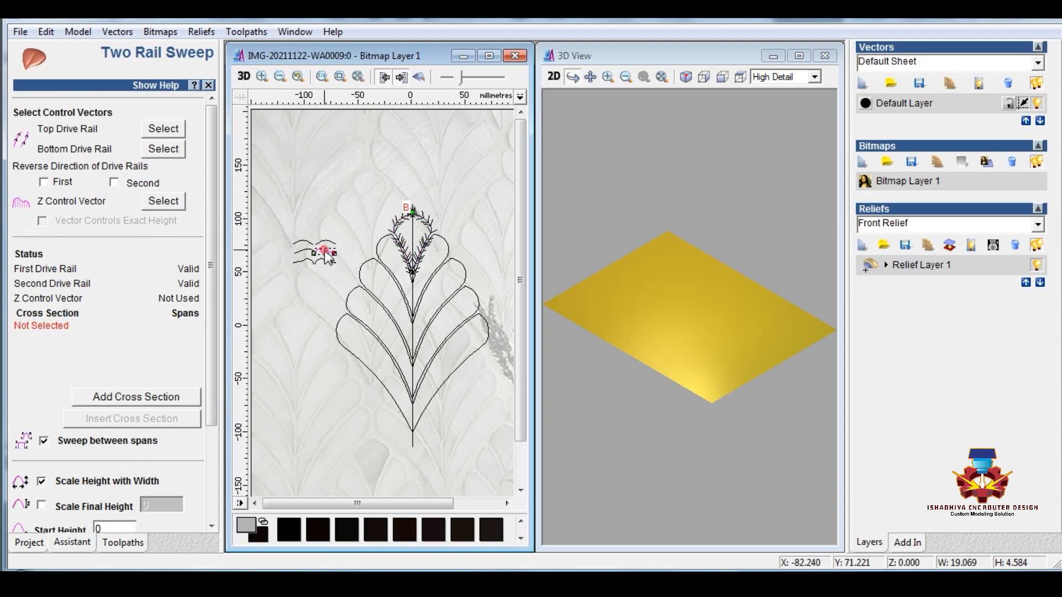
left_click(175, 203)
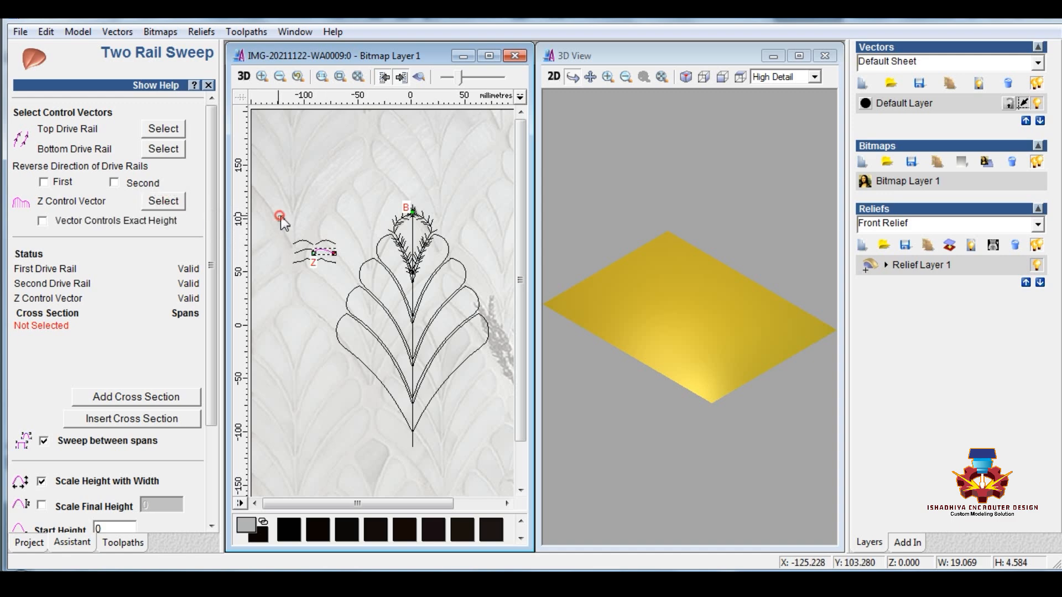
left_click(325, 259)
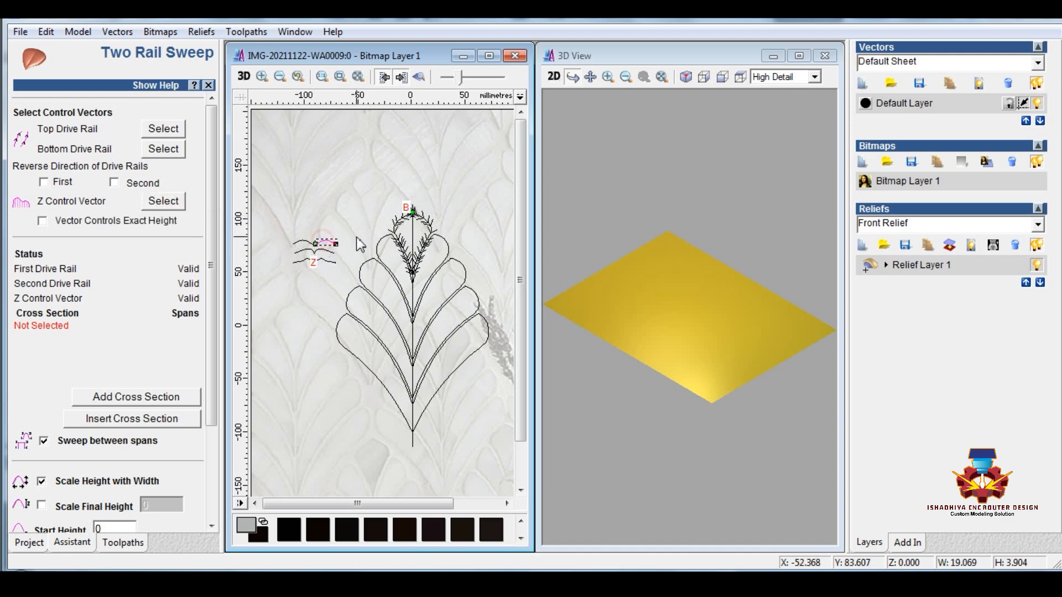
left_click(326, 242)
left_click(155, 397)
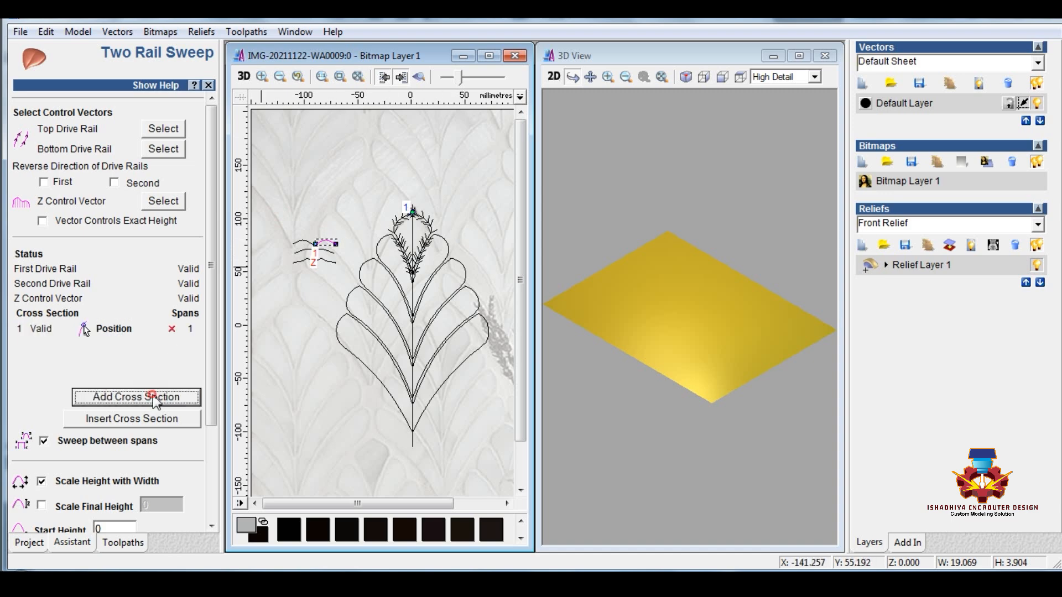
- Calculate the petal sweep with Sweep between spans off and a scaled final height of 6, and show the relief preview in 2D
left_click(44, 441)
left_click(41, 506)
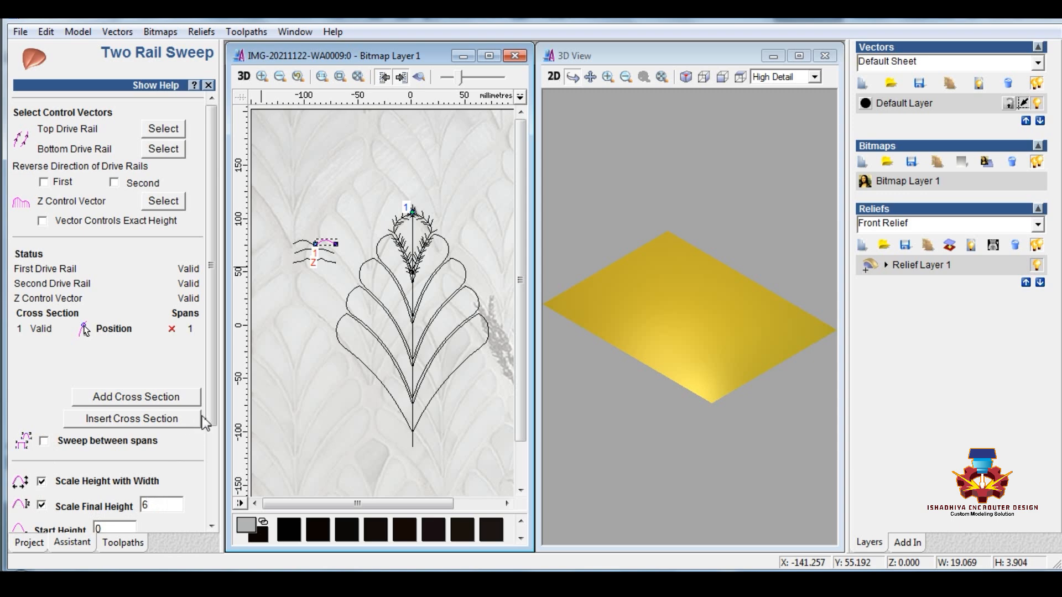
scroll(204, 423, "down", 4)
left_click(108, 518)
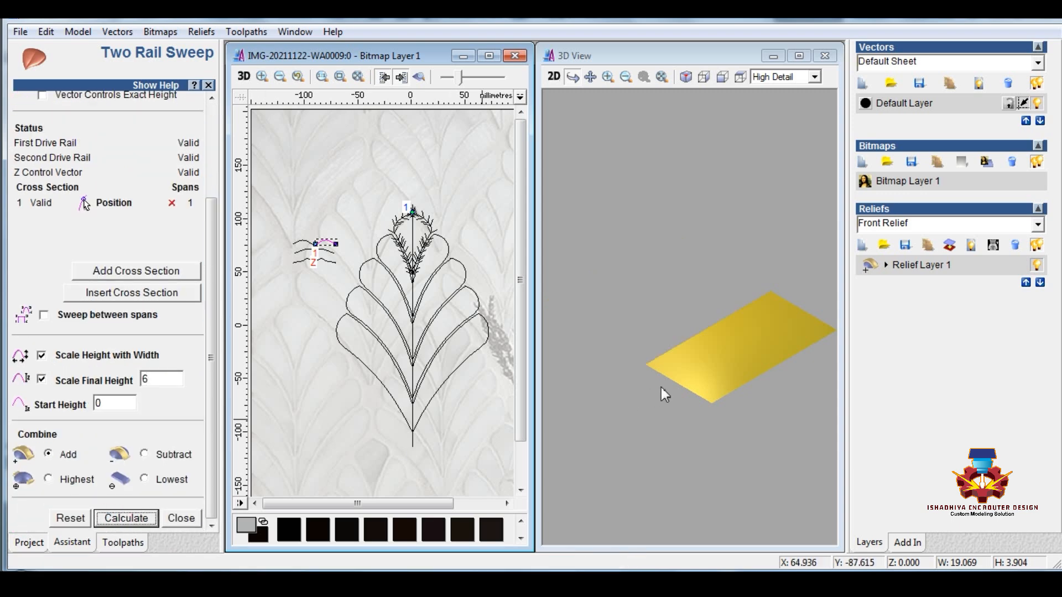
left_click(419, 76)
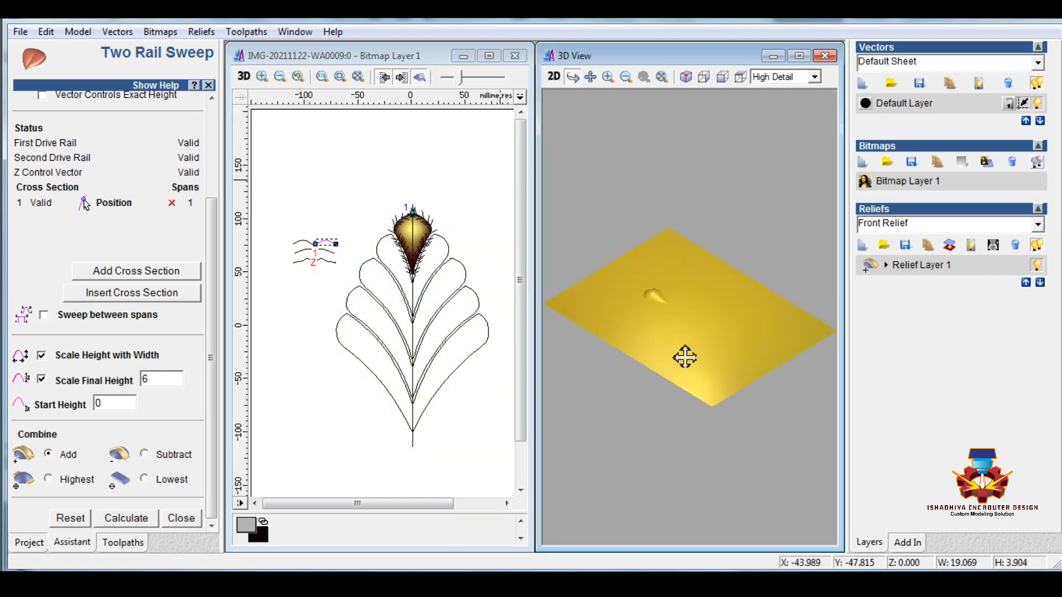
- Examine the swept petal's shape in 3D and compare it with the arch profile used as its cross section
scroll(642, 282, "up", 5)
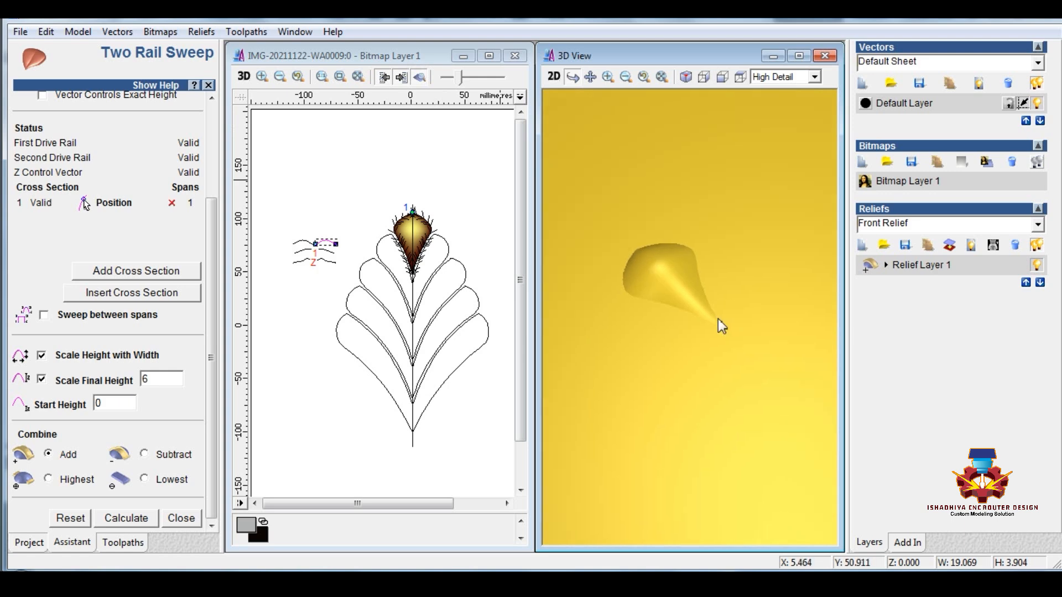
left_click_drag(718, 319, 719, 359)
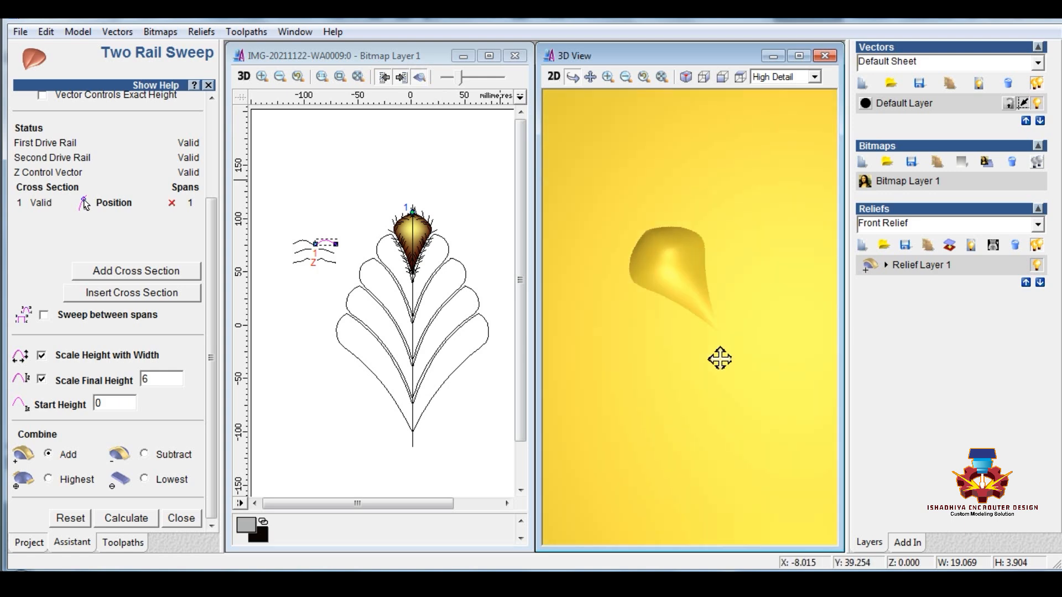
left_click(307, 218)
scroll(326, 225, "up", 1)
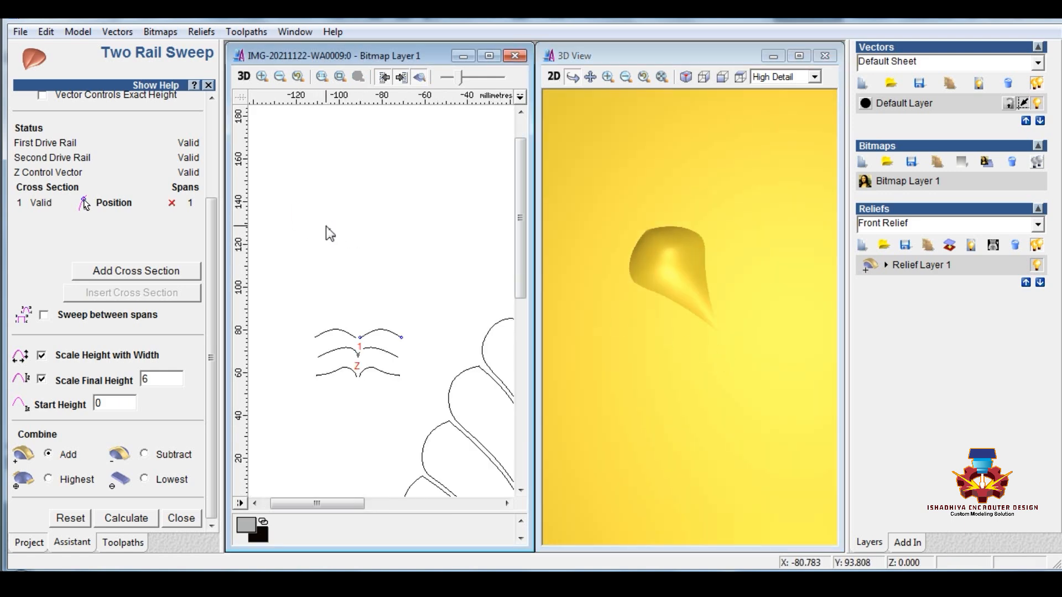
scroll(337, 231, "down", 2)
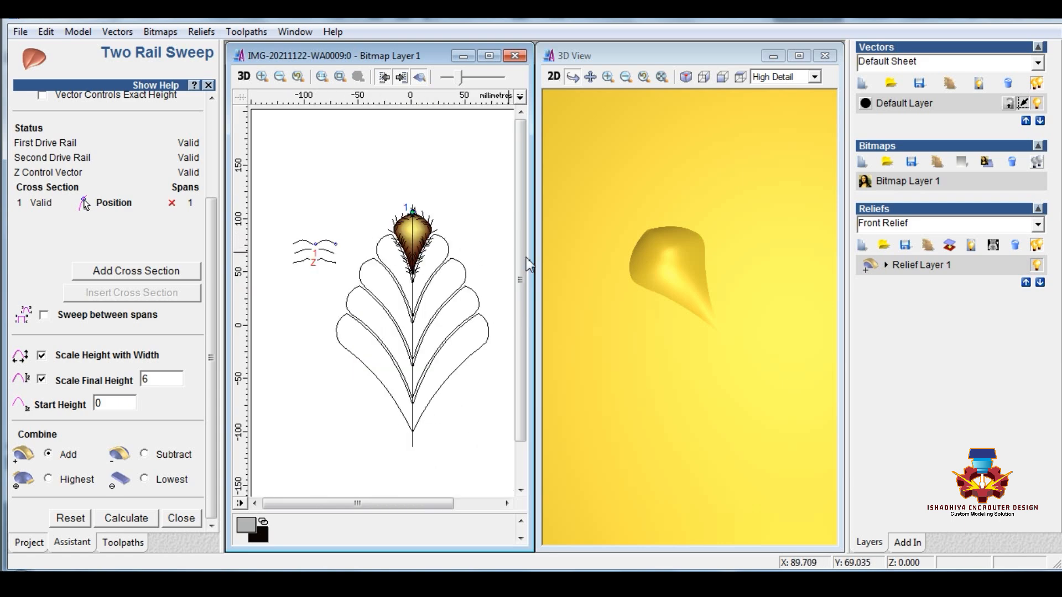
left_click(351, 238)
scroll(343, 244, "up", 4)
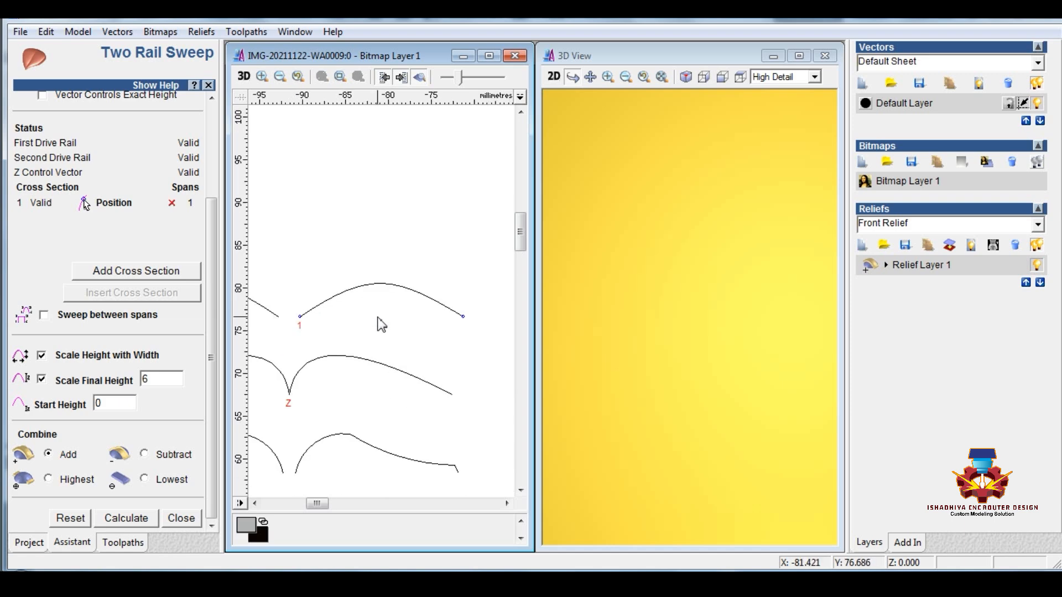
scroll(375, 315, "up", 2)
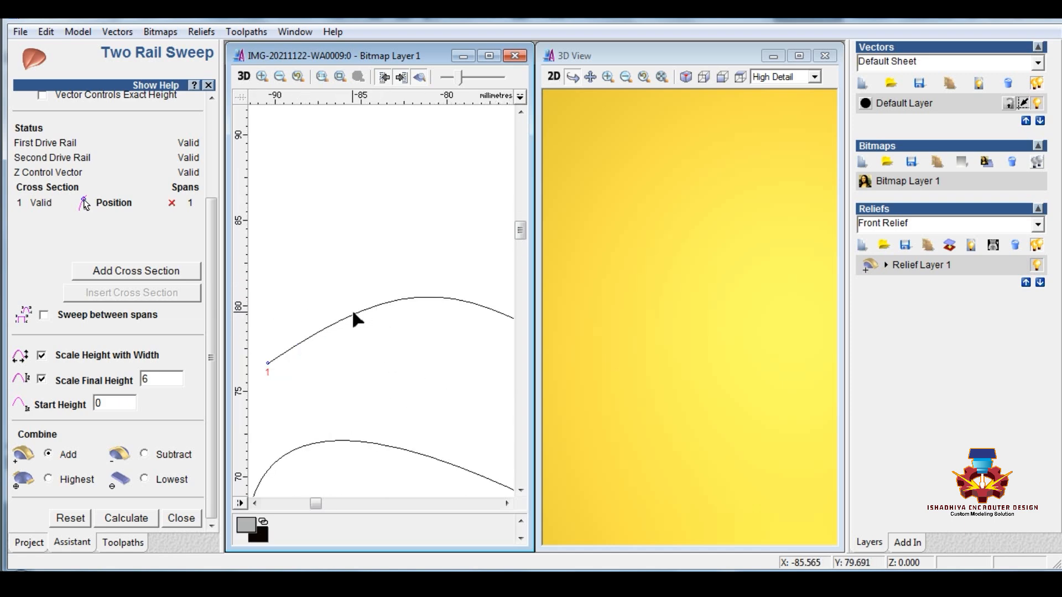
scroll(352, 309, "down", 2)
- Close the Two Rail Sweep and draw a vertical polyline about 6.3 mm long crossing the right upper arch near its peak
left_click(172, 519)
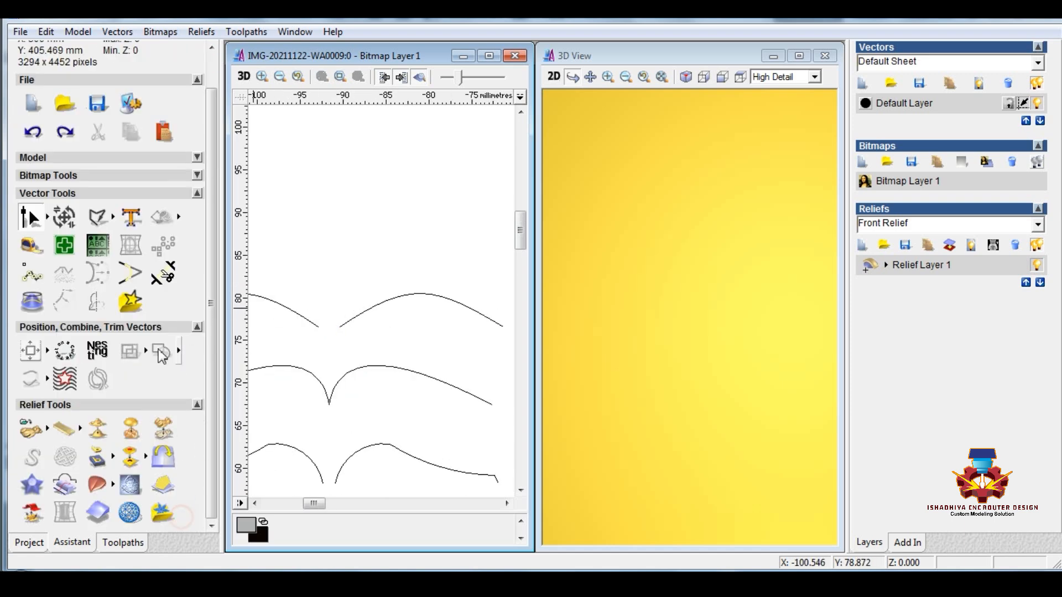
left_click(113, 215)
left_click(182, 217)
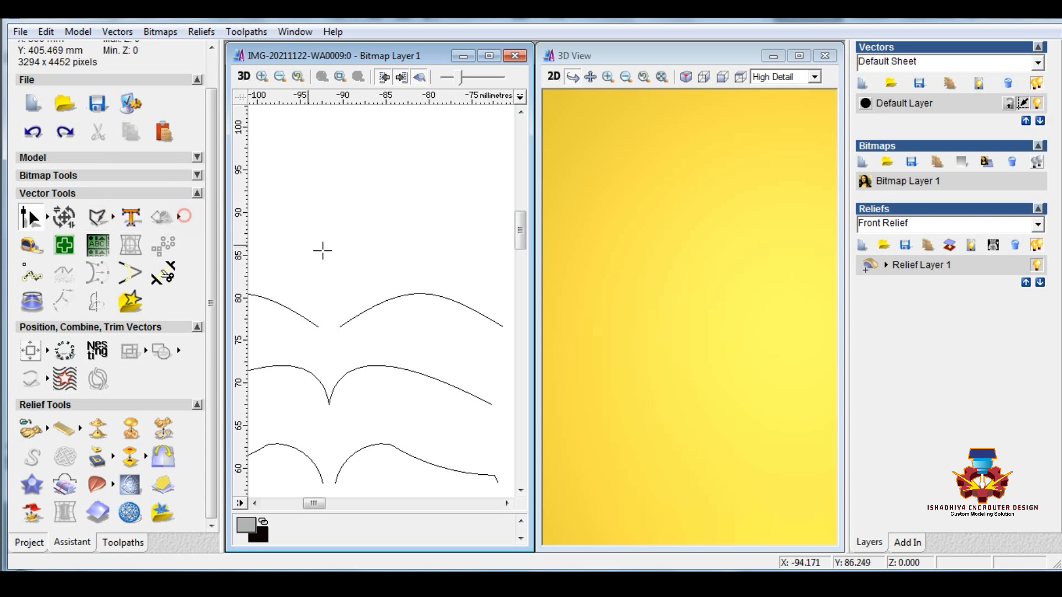
left_click(415, 270)
left_click(409, 323)
key("Escape")
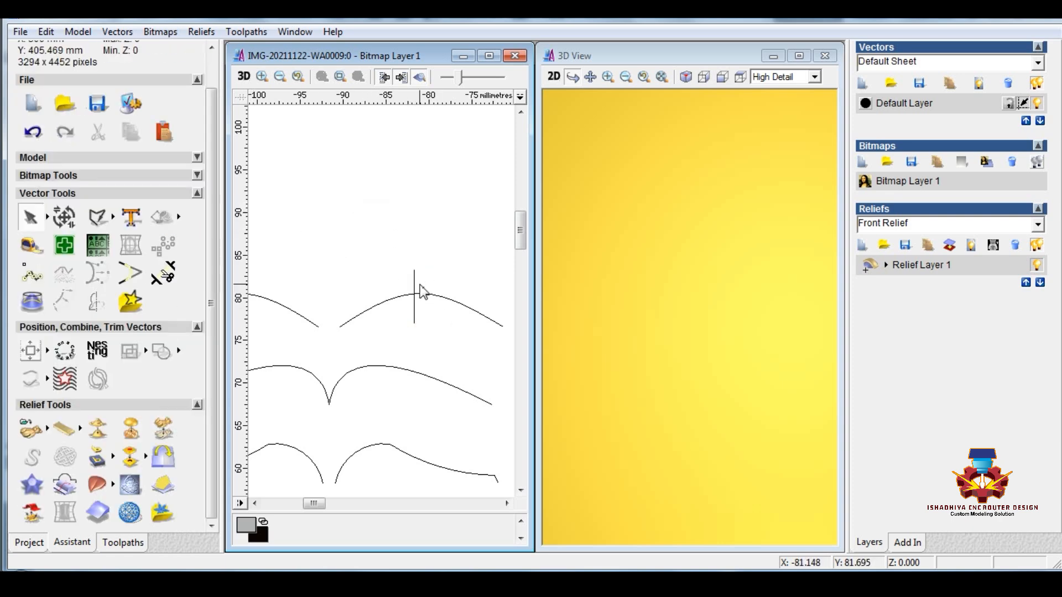
- Align the vertical line with the right upper arch so that their centres coincide both horizontally and vertically
left_click(415, 293)
left_click(431, 296, "shift")
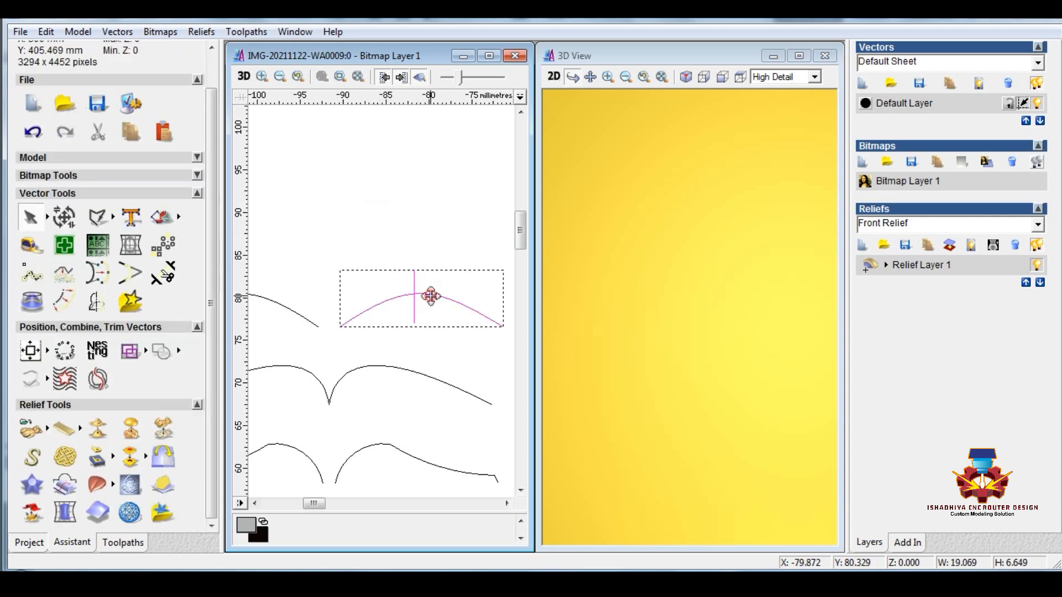
left_click(47, 351)
left_click(214, 352)
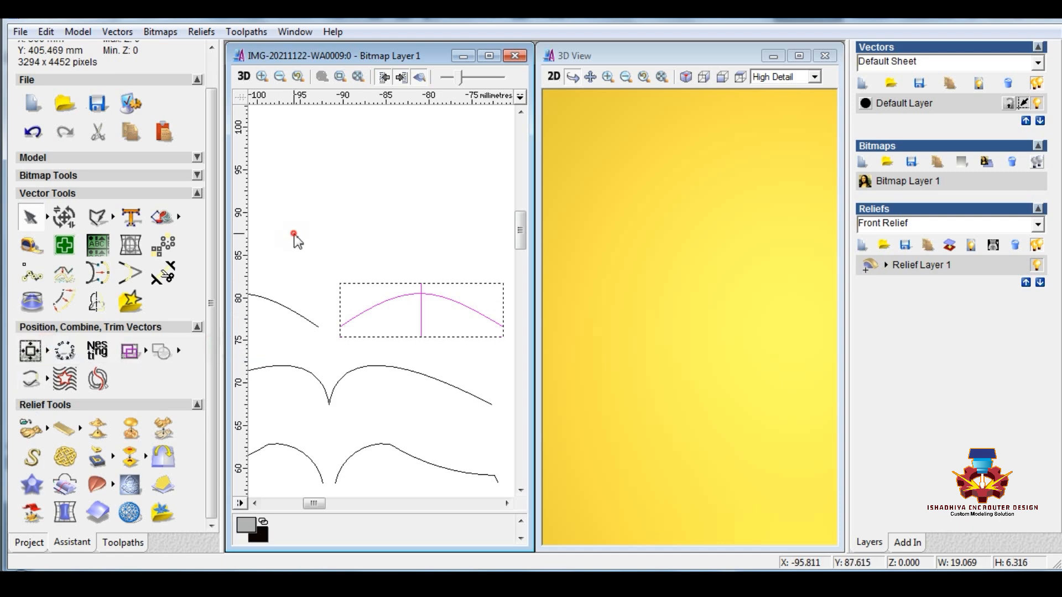
- Trim away the right half of the right upper arch at the vertical line and delete the line
left_click(163, 273)
left_click(440, 297)
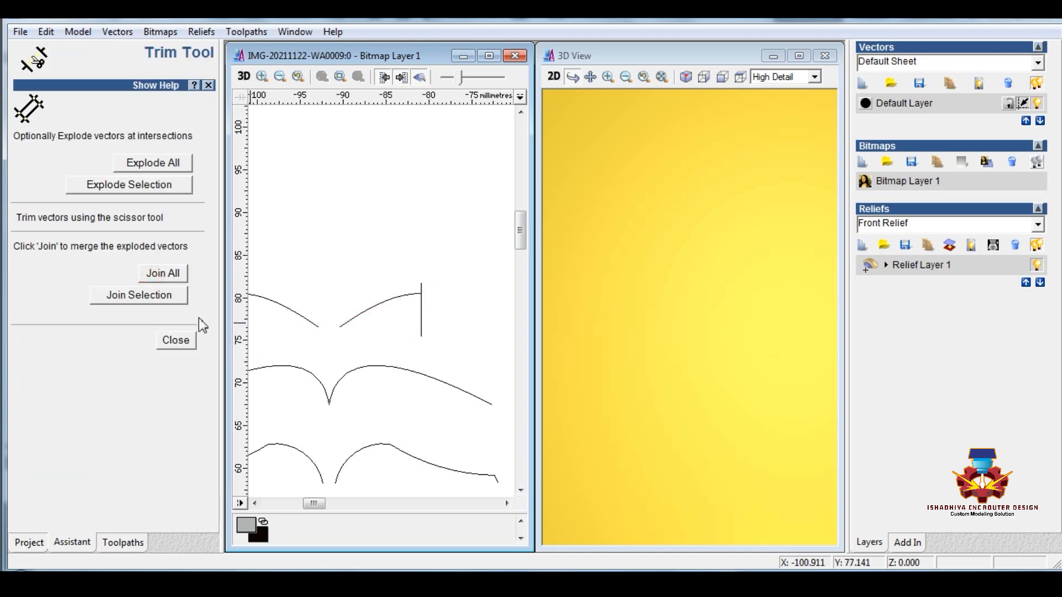
left_click(176, 340)
left_click(421, 310)
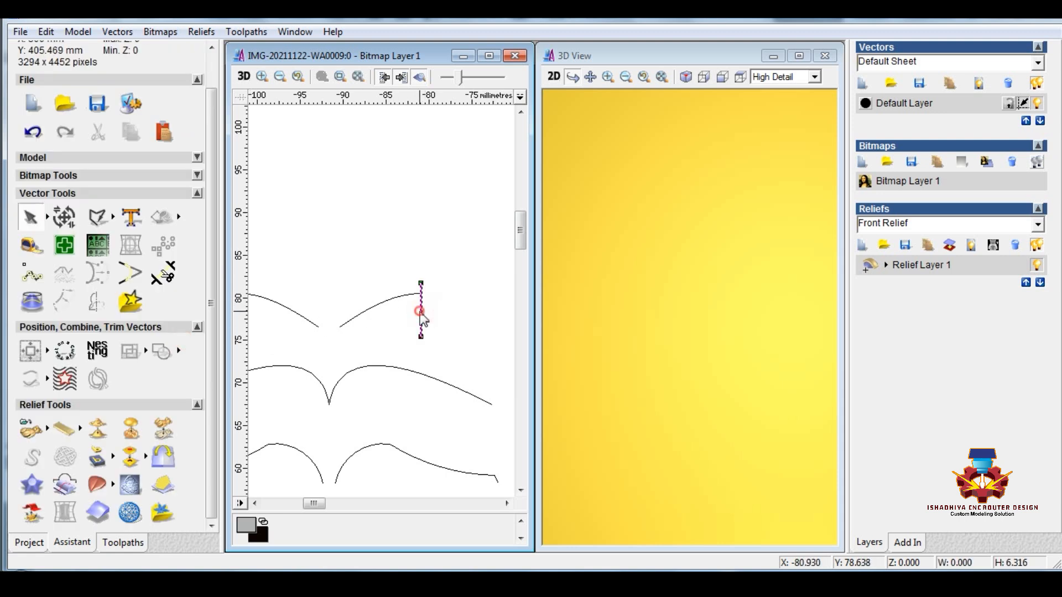
key("Delete")
- Draw a small V-shaped open polyline crossing the remaining half arch just before its peak
left_click(99, 218)
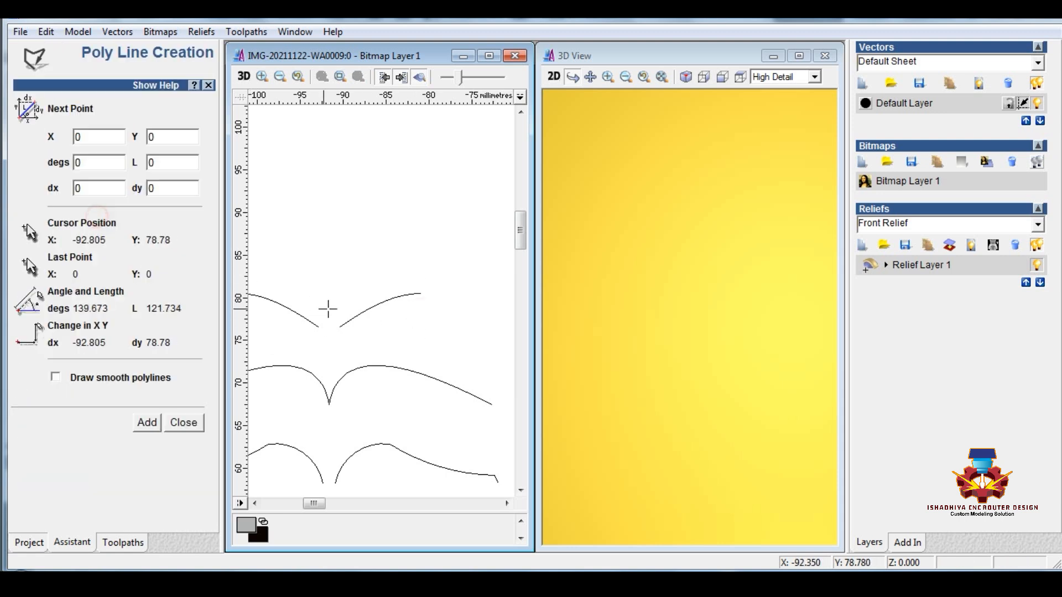
left_click(370, 295)
left_click(394, 307)
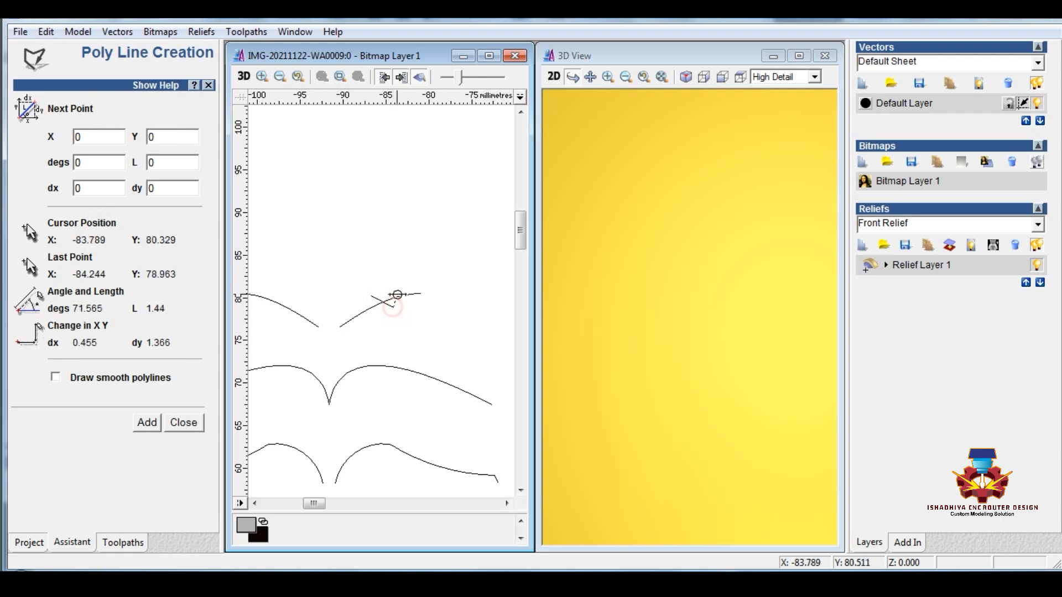
left_click(399, 290)
right_click(398, 267)
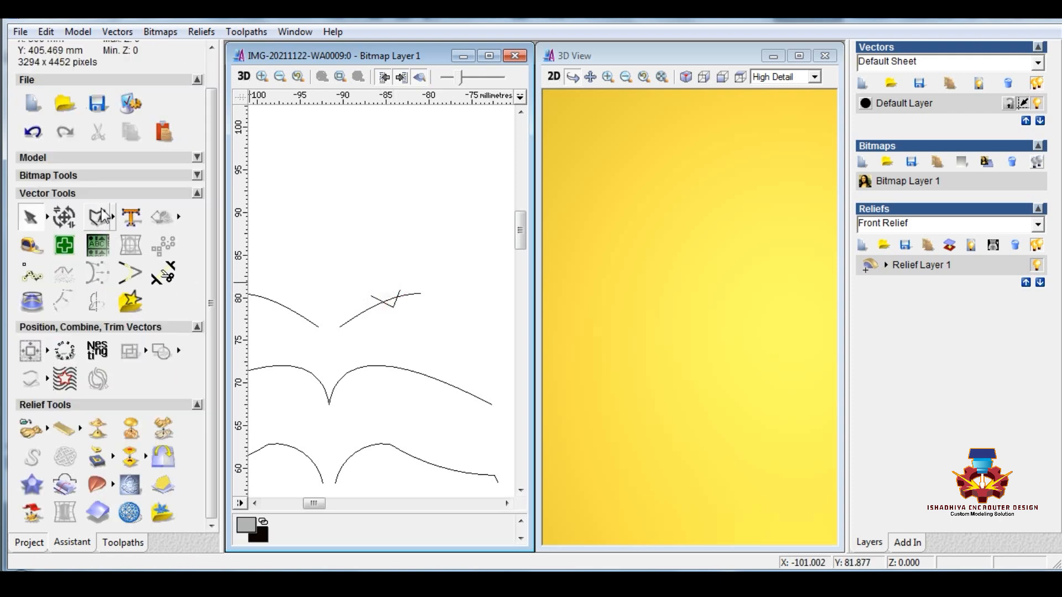
- Trim the arch segment inside the V and both protruding ends of the V to leave a notch
left_click(165, 272)
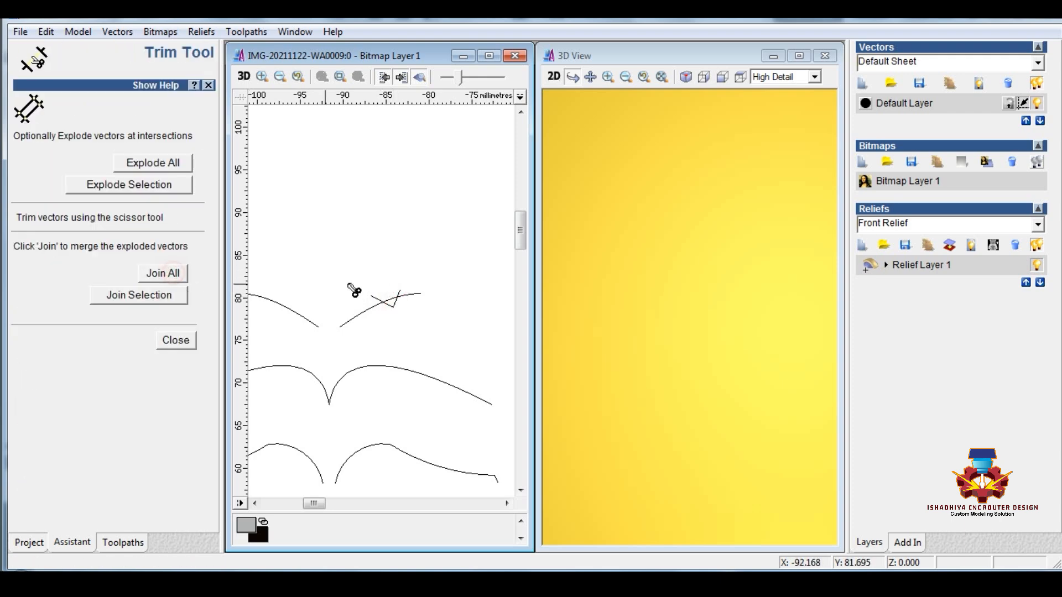
left_click(392, 299)
left_click(399, 292)
left_click(373, 298)
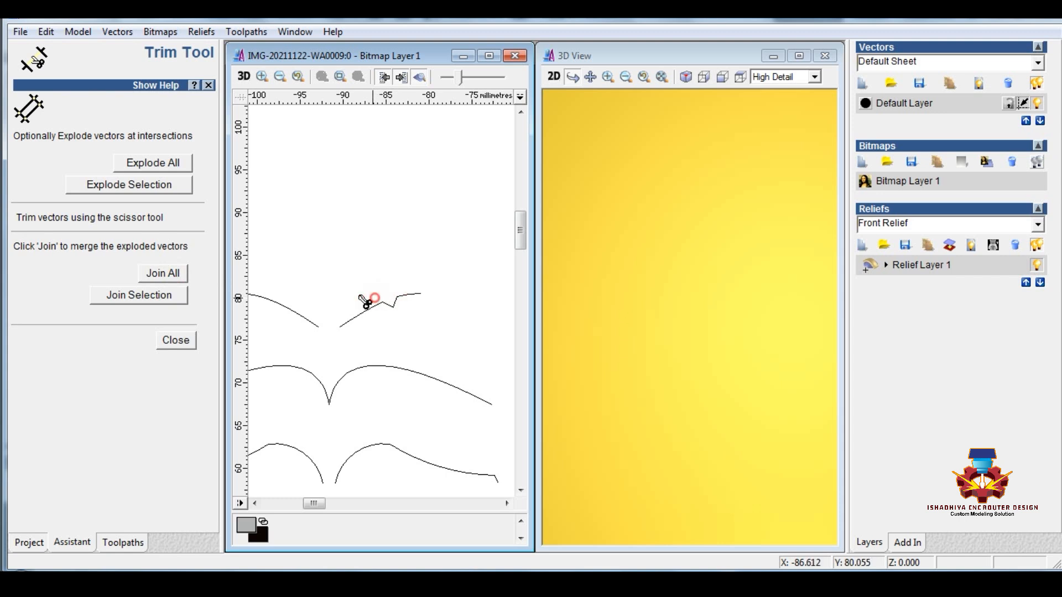
left_click(188, 341)
- Join the trimmed half-arch segments and the notch into a single open vector
right_click(394, 302)
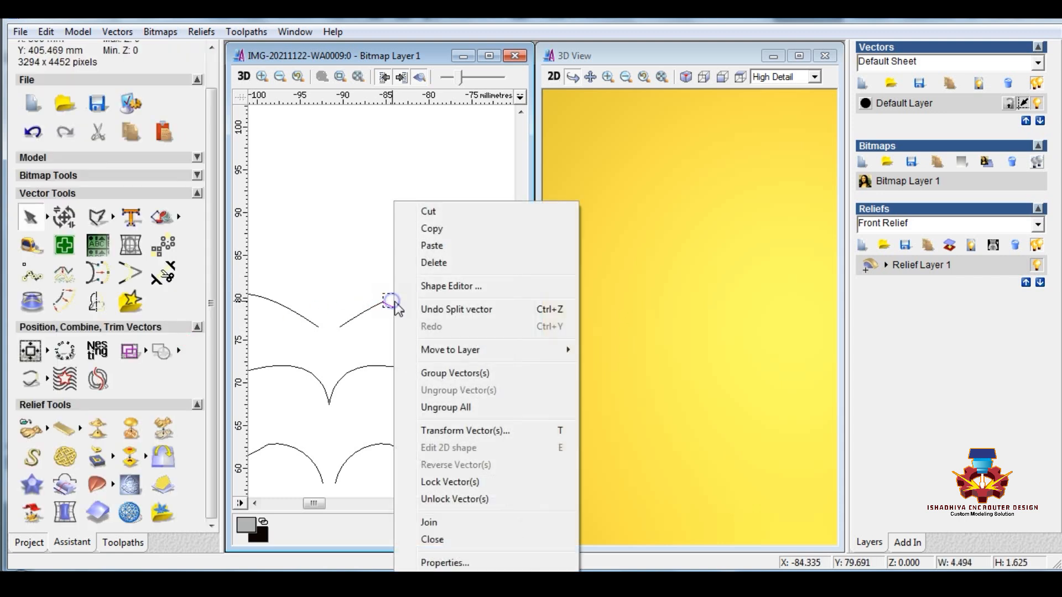
left_click(429, 522)
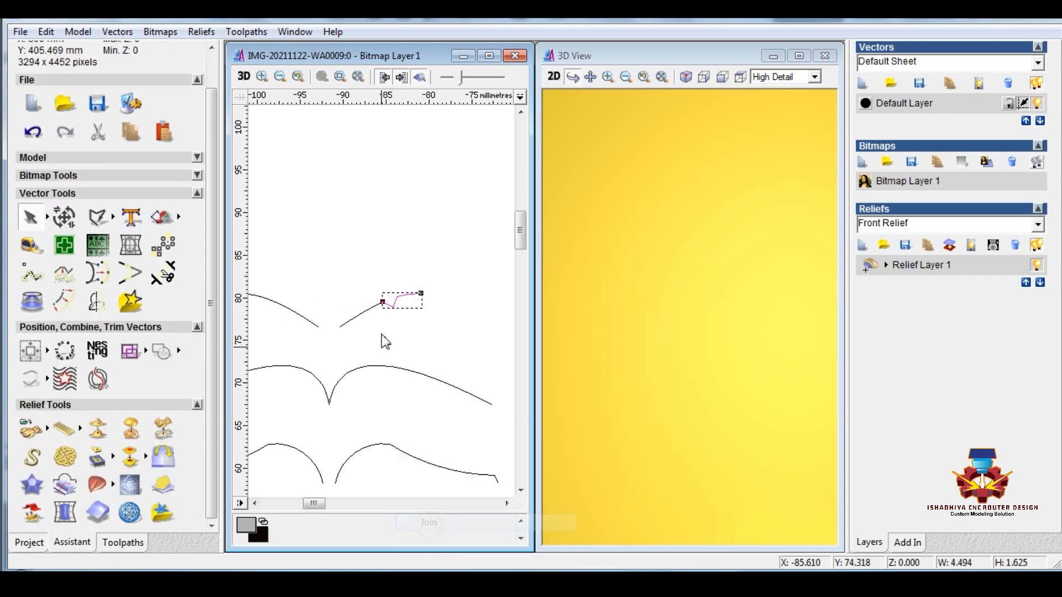
left_click(397, 305, "shift")
right_click(397, 305)
left_click(430, 522)
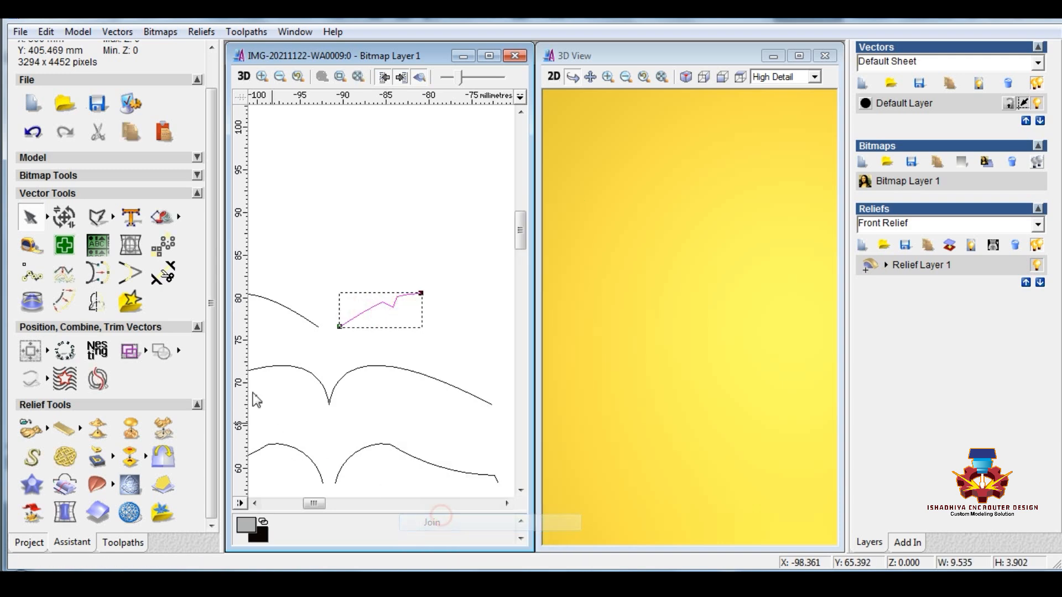
- Mirror a copy of the notched half arch horizontally to the right and join both halves into one profile
left_click(95, 303)
left_click(162, 221)
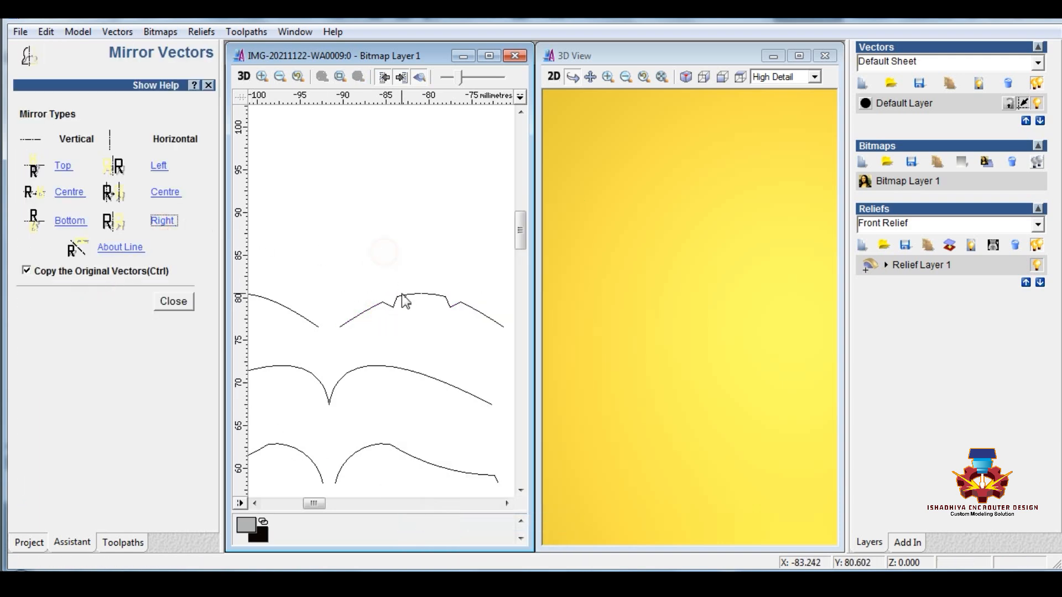
right_click(442, 309)
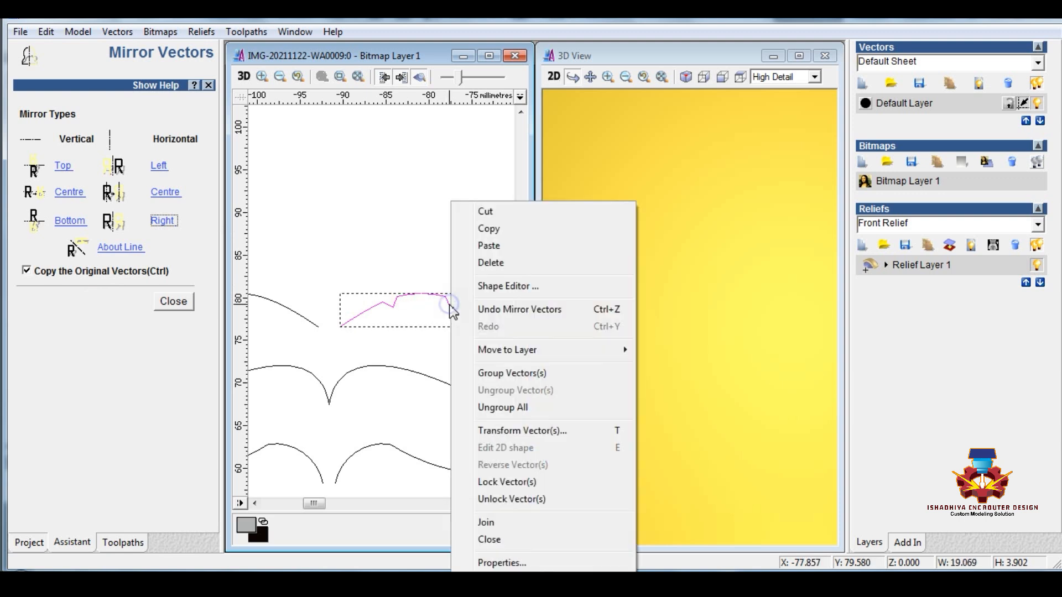
left_click(487, 522)
left_click(415, 247)
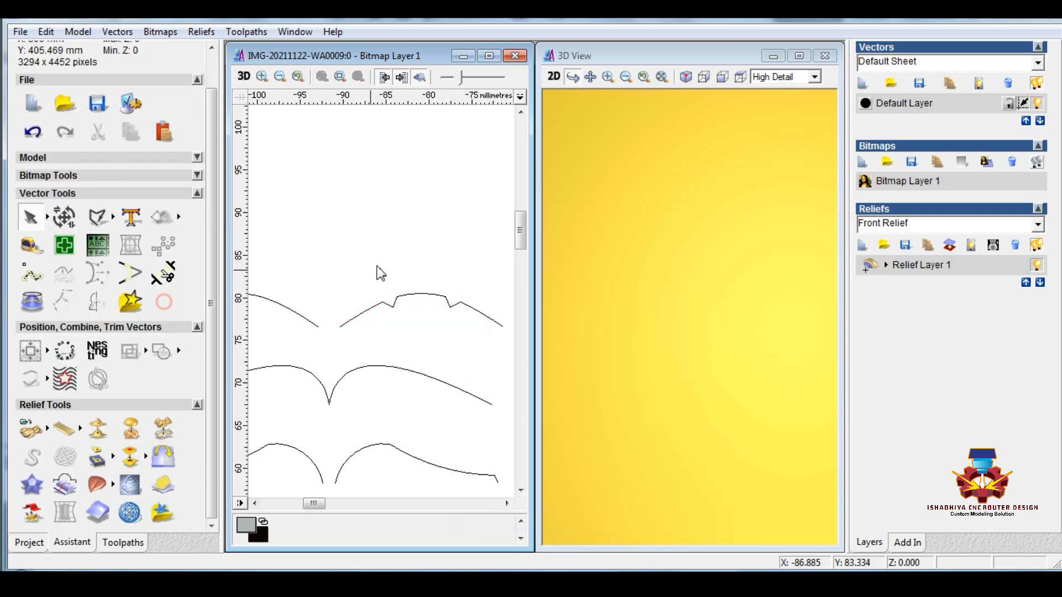
- Start a Two Rail Sweep on the top petal's two halves and add the notched arch as its cross section
left_click(387, 303)
left_click(351, 212)
scroll(348, 235, "down", 3)
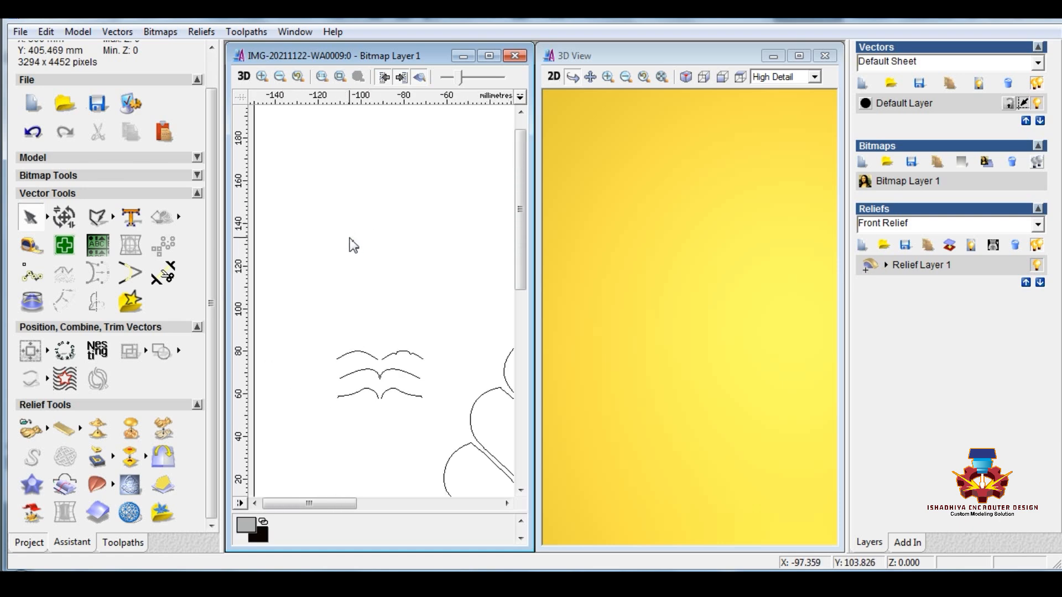
left_click(410, 220)
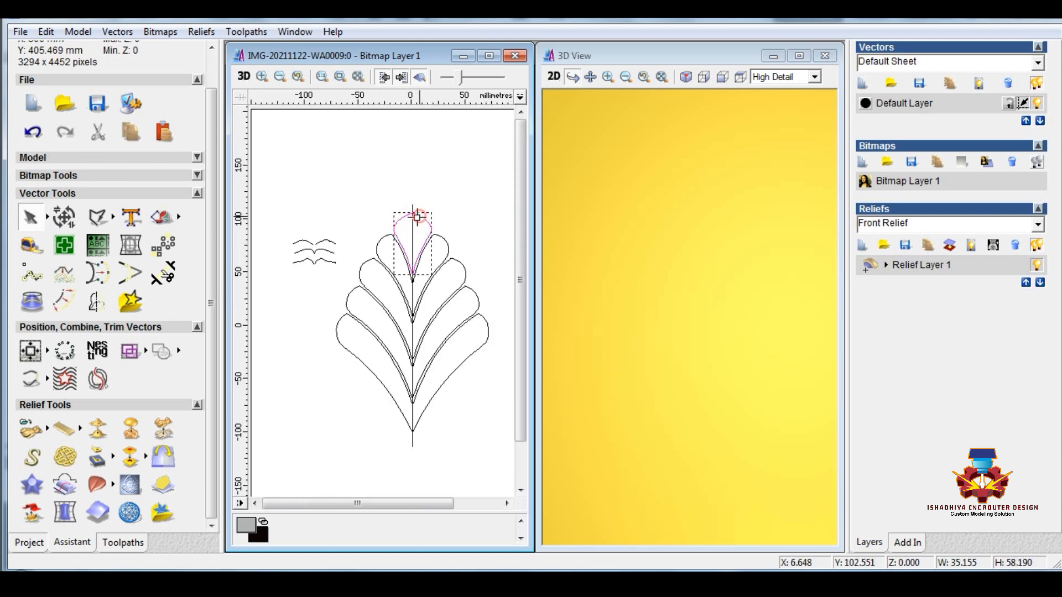
left_click(97, 486)
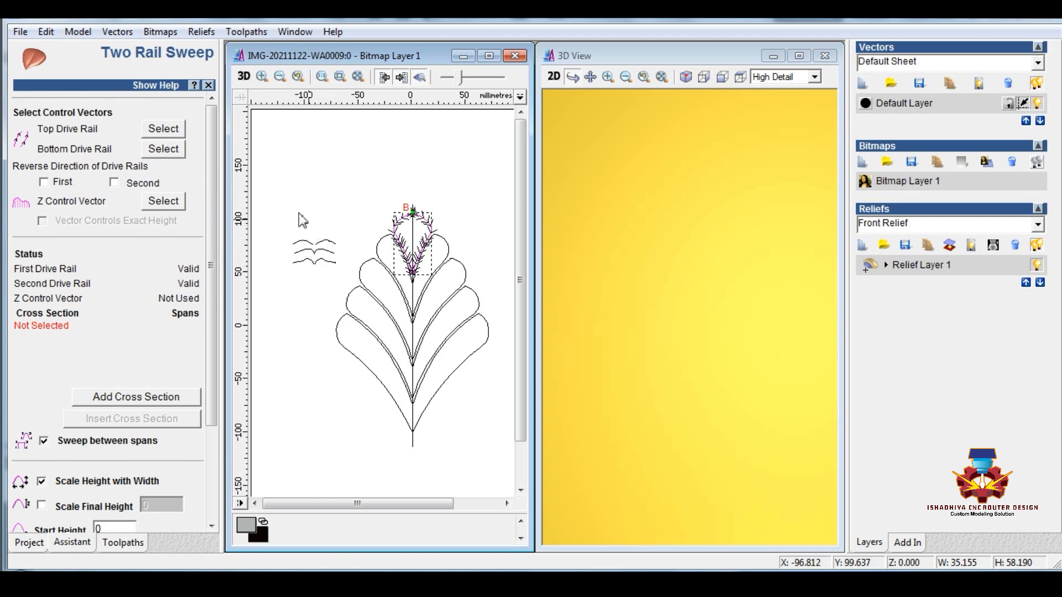
left_click(334, 243)
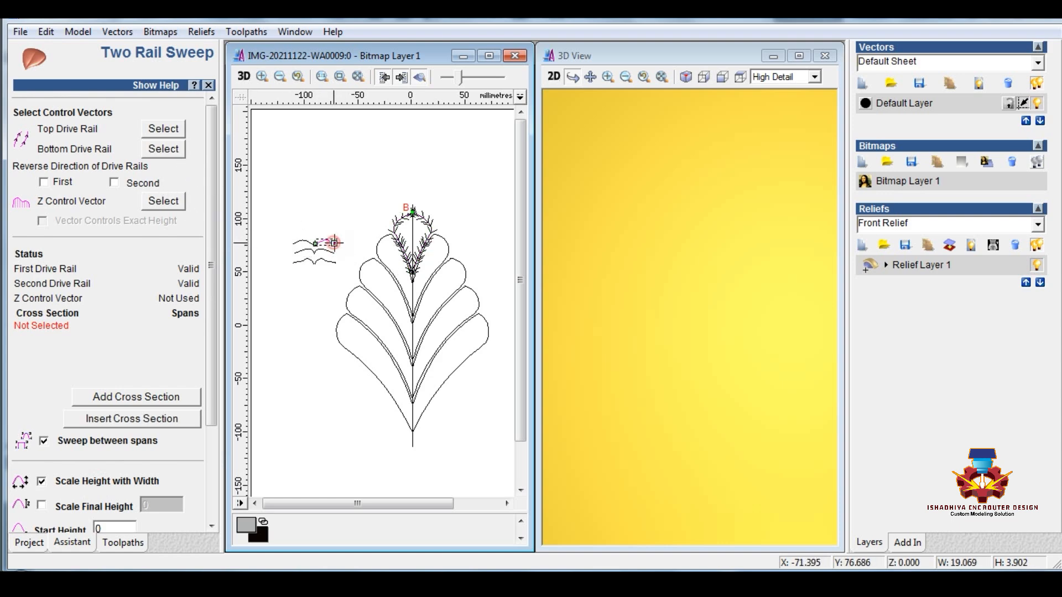
left_click(166, 398)
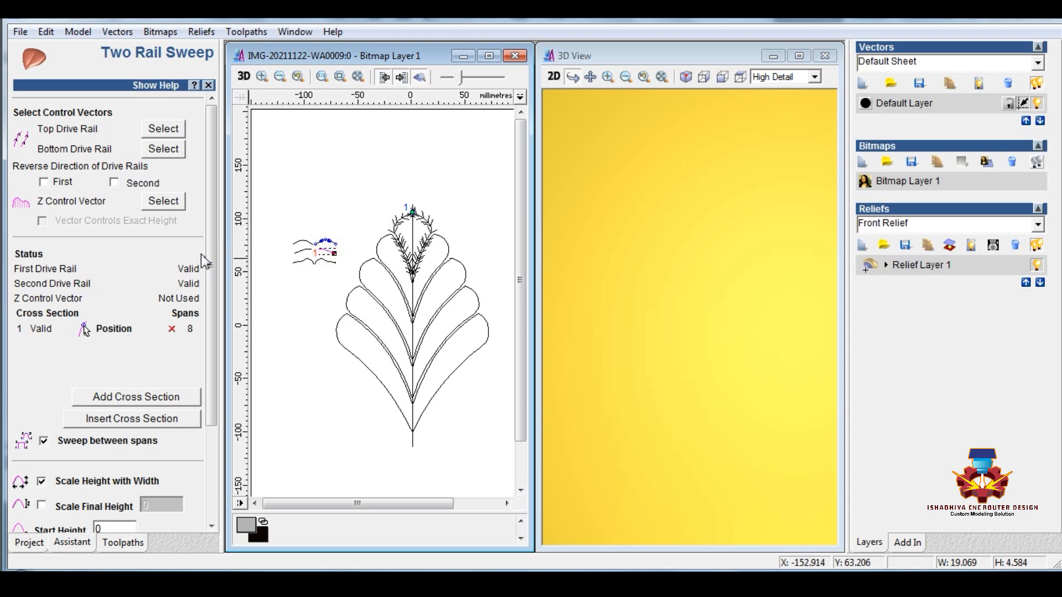
- Assign the right arch of the middle profile row as the sweep's Z control vector
left_click(162, 198)
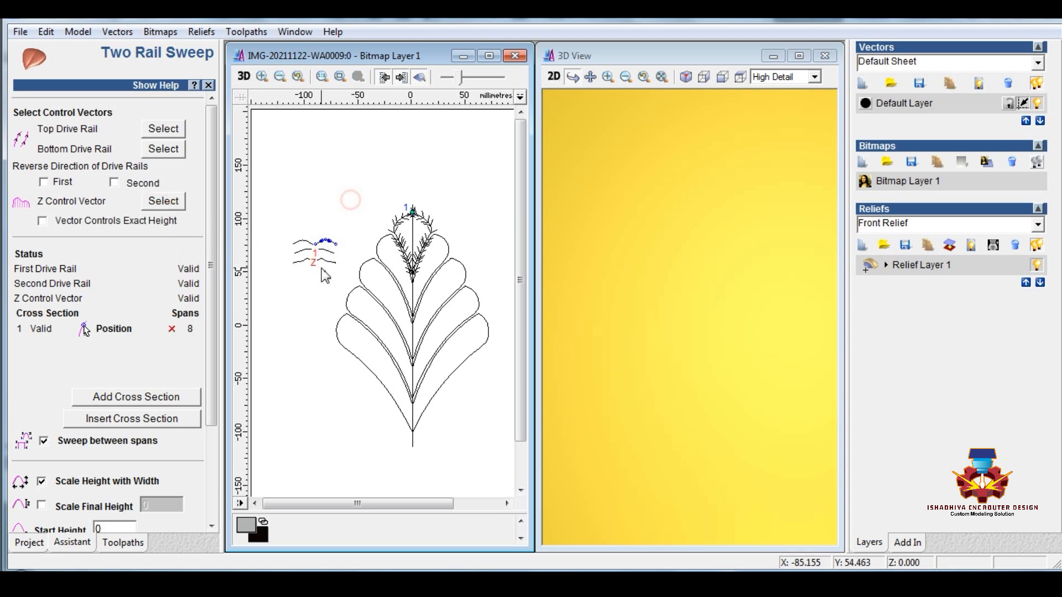
scroll(321, 268, "up", 3)
scroll(376, 287, "up", 2)
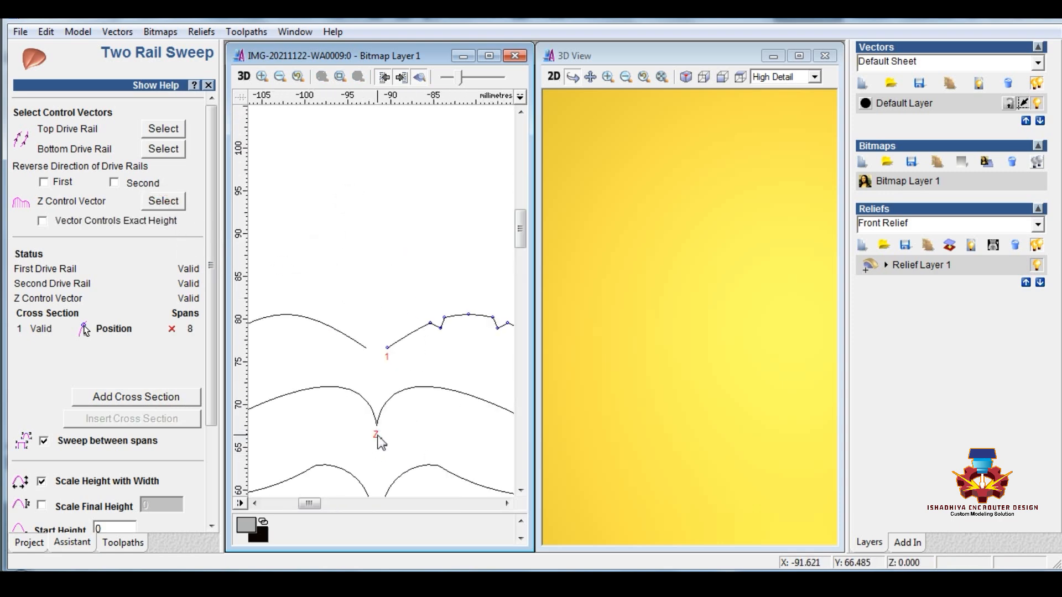
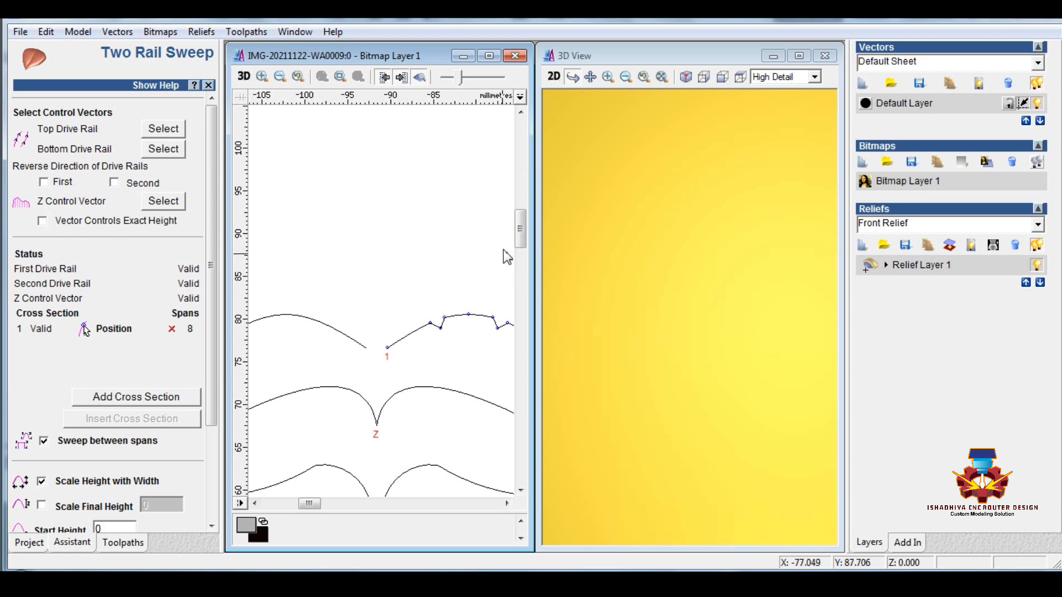
scroll(366, 284, "down", 4)
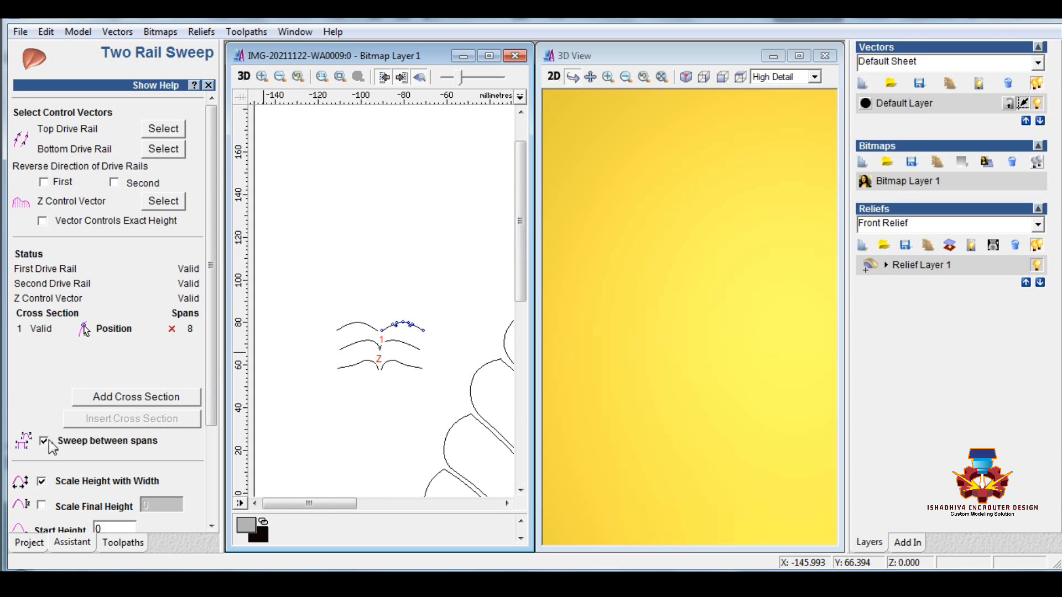
- Calculate the petal sweep with Sweep between spans and Scale Height with Width off, a scaled final height of 6, and the Highest combine mode
left_click(41, 503)
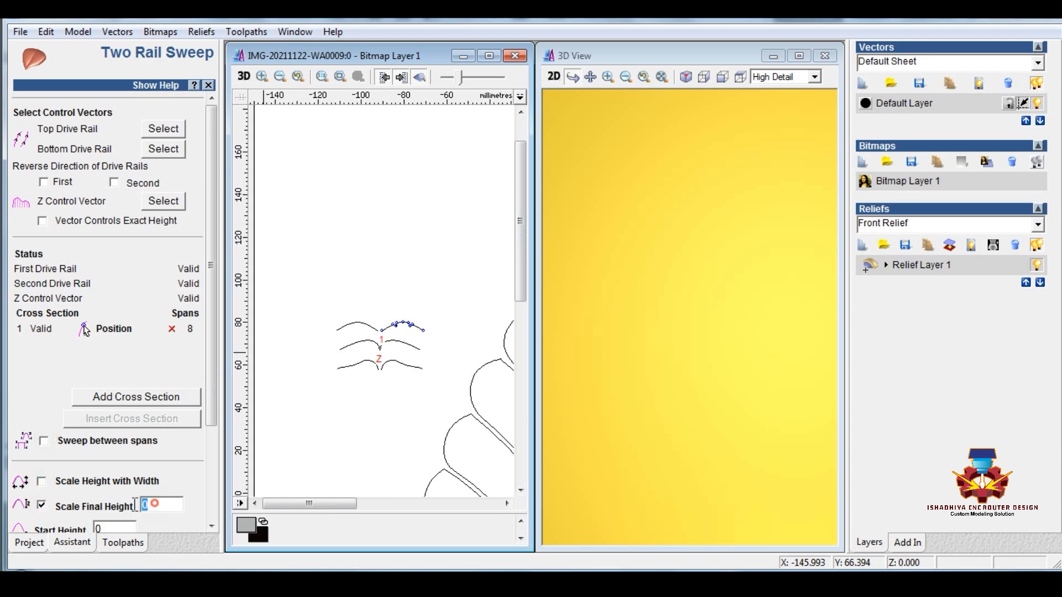
type("6")
scroll(203, 444, "down", 5)
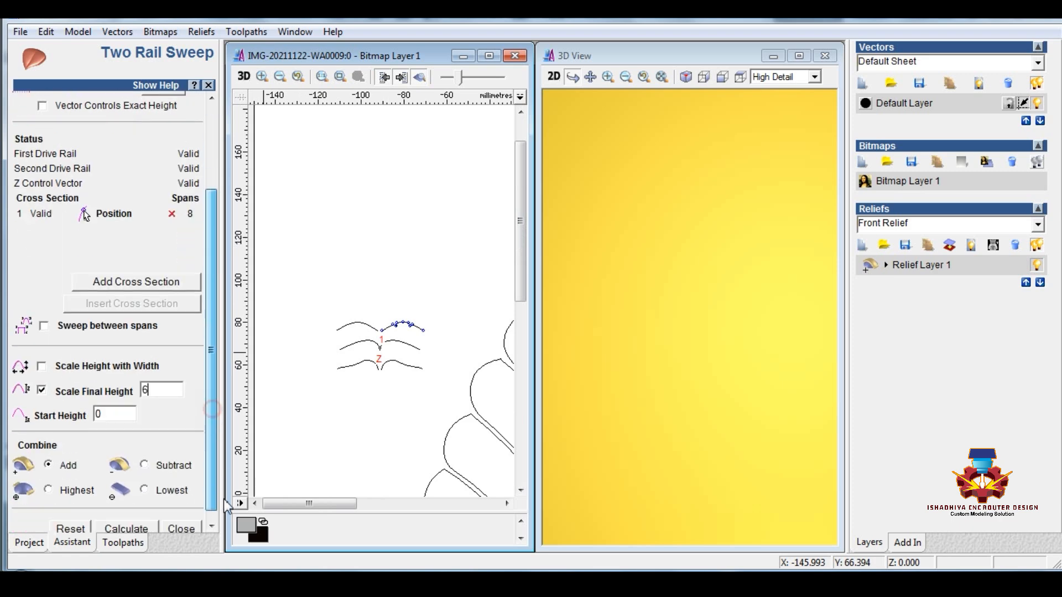
left_click(65, 487)
left_click(141, 519)
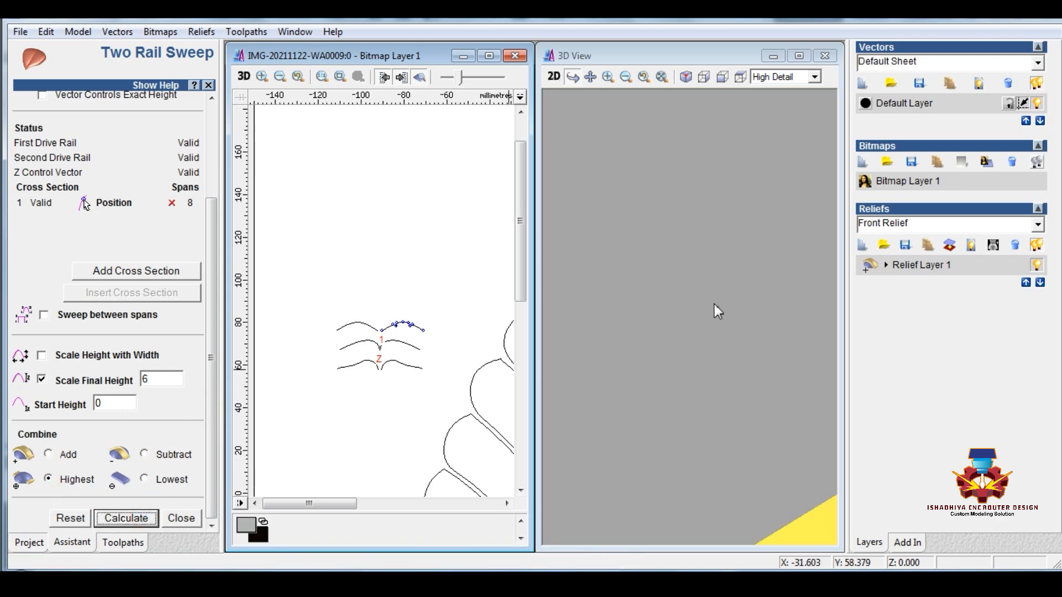
- Examine the swept top petal's ridged shape in 3D and in the 2D relief preview
left_click_drag(718, 297, 705, 240)
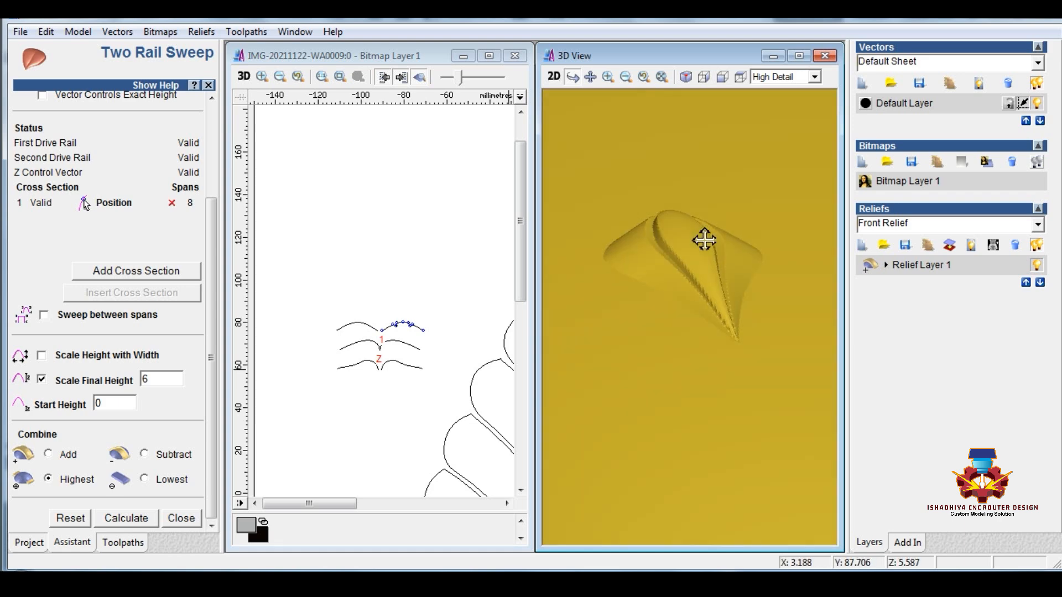
left_click(418, 256)
scroll(651, 262, "up", 1)
left_click_drag(761, 294, 788, 296)
left_click(414, 305)
scroll(408, 319, "down", 1)
scroll(305, 329, "up", 1)
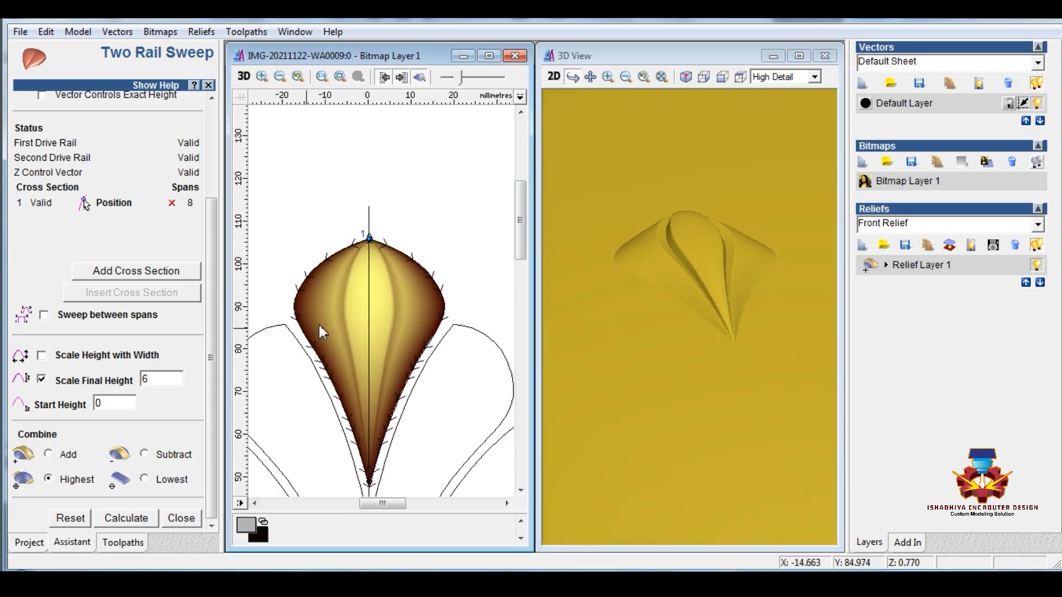
scroll(370, 275, "up", 1)
scroll(369, 274, "down", 2)
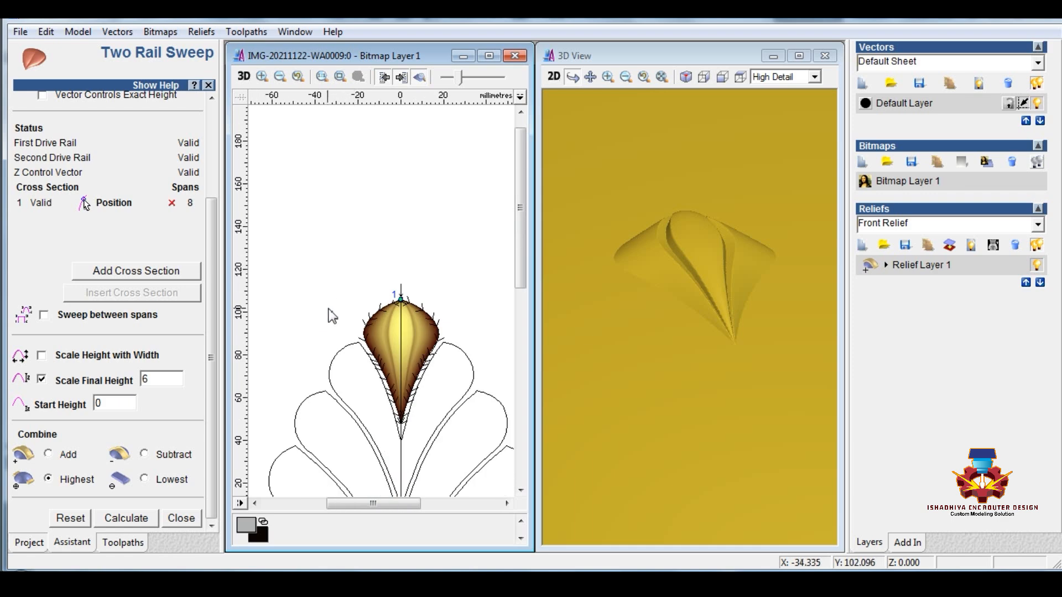
- Inspect the notched arch used as the cross section and compare it with the petal's ridges
scroll(329, 309, "down", 1)
scroll(334, 252, "up", 1)
scroll(353, 283, "up", 1)
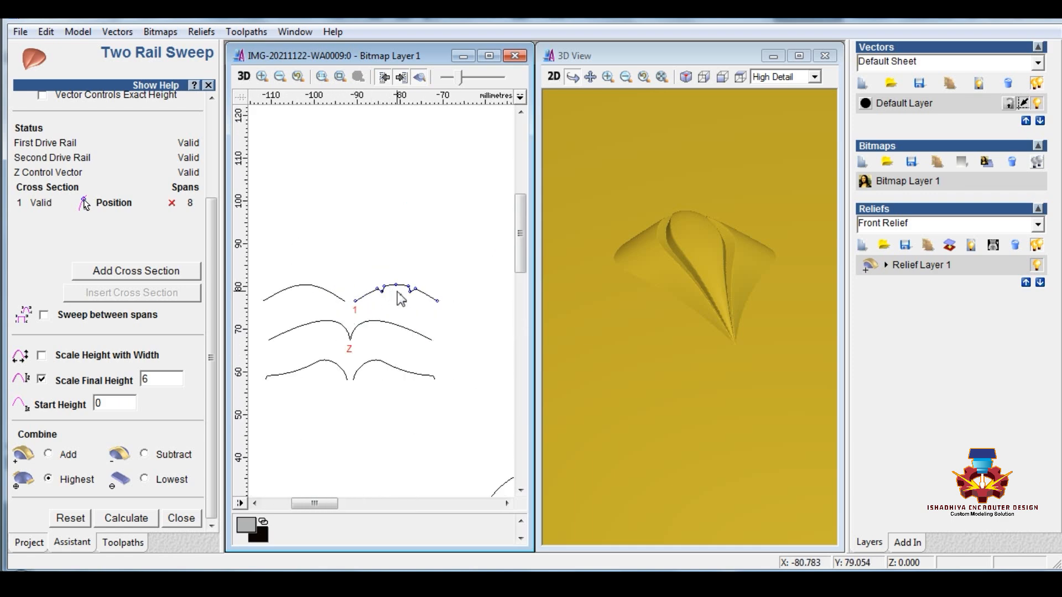
scroll(398, 292, "up", 1)
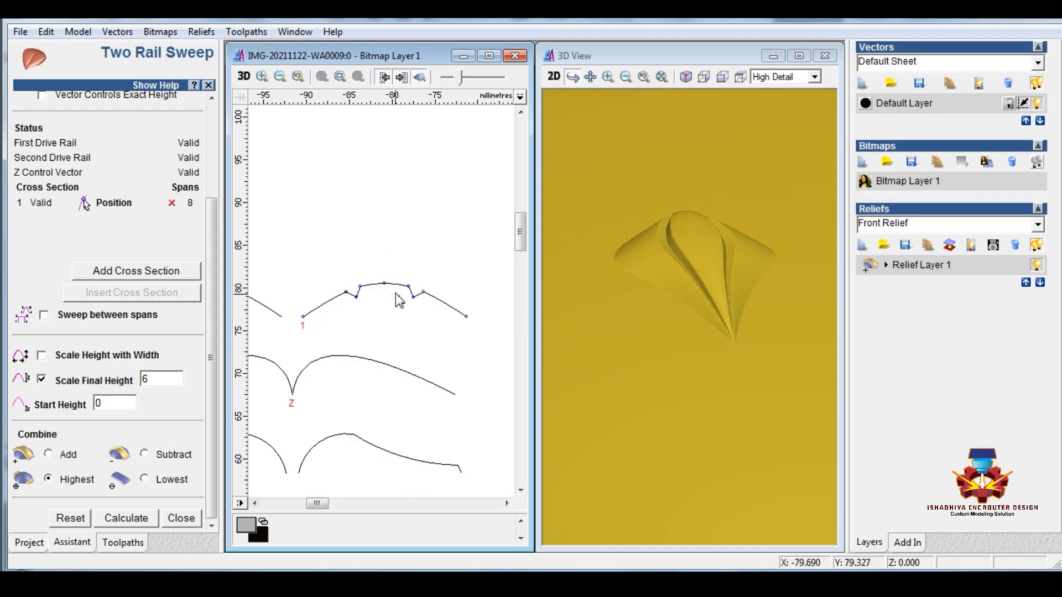
scroll(398, 300, "up", 1)
scroll(323, 302, "down", 1)
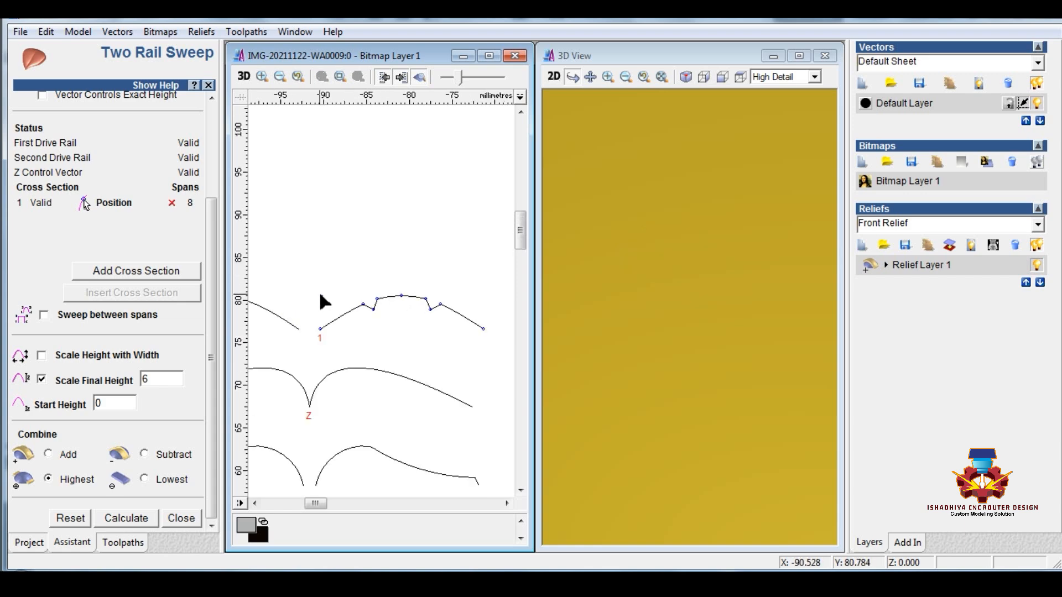
- Split the notched profile at its peak in node editing and reshape the notch on its right half
left_click(371, 302)
scroll(394, 313, "up", 1)
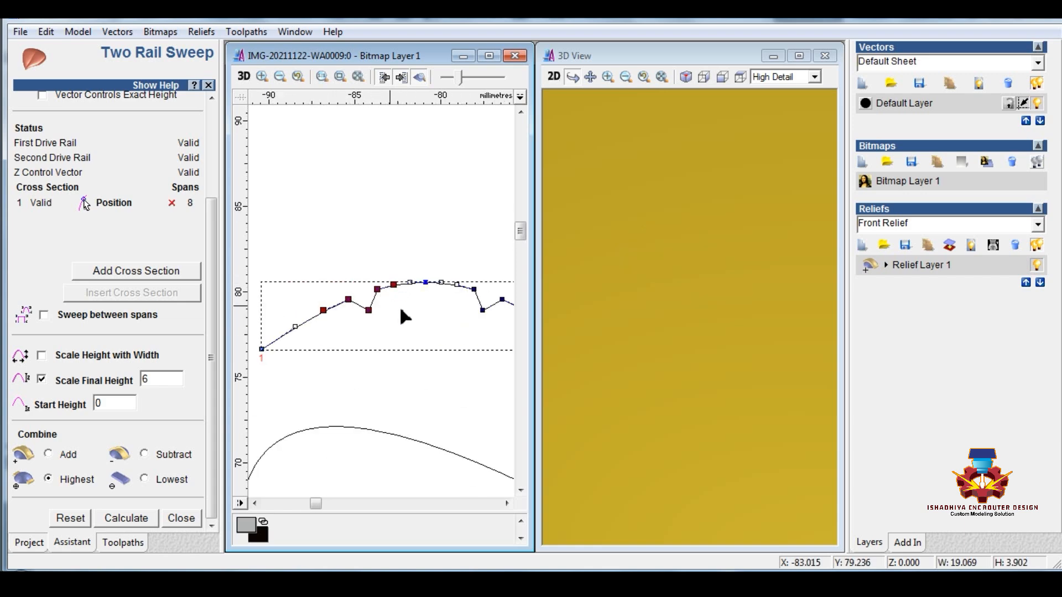
left_click(427, 282)
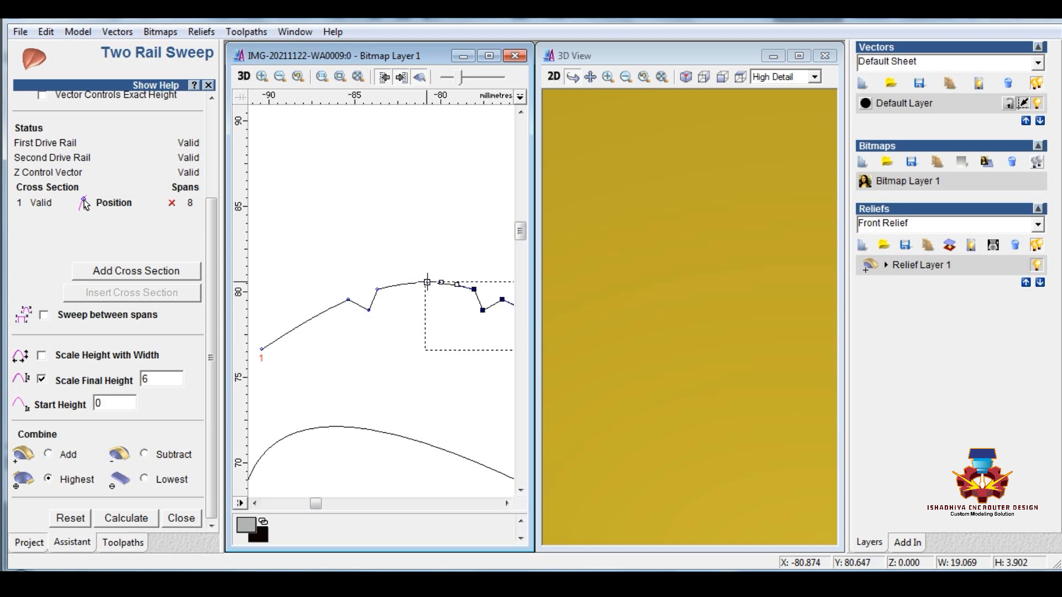
scroll(409, 338, "down", 1)
scroll(481, 337, "up", 1)
left_click_drag(384, 271, 436, 313)
left_click(407, 340)
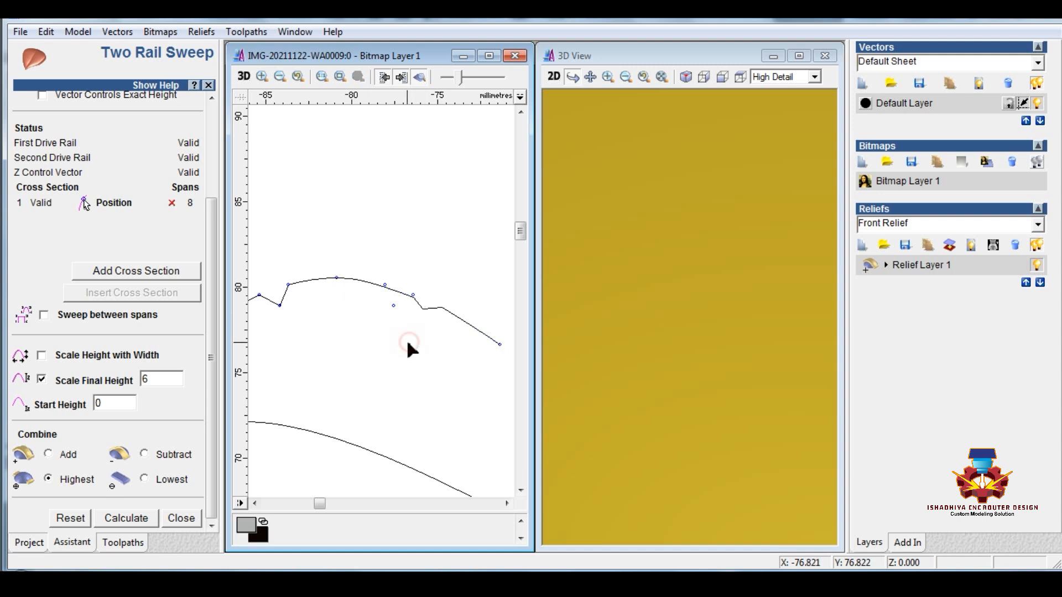
- Delete the left half of the split notched profile, keep its reshaped right half selected, and end the sweep setup
scroll(400, 340, "down", 1)
right_click(344, 313)
left_click(311, 311)
left_click(315, 280)
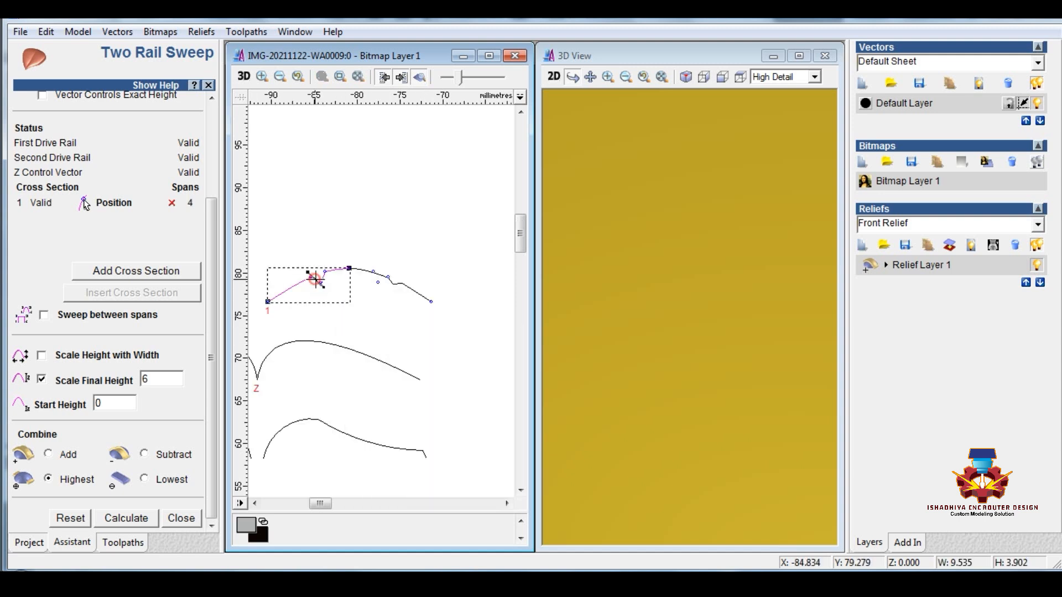
key("Delete")
left_click(362, 269)
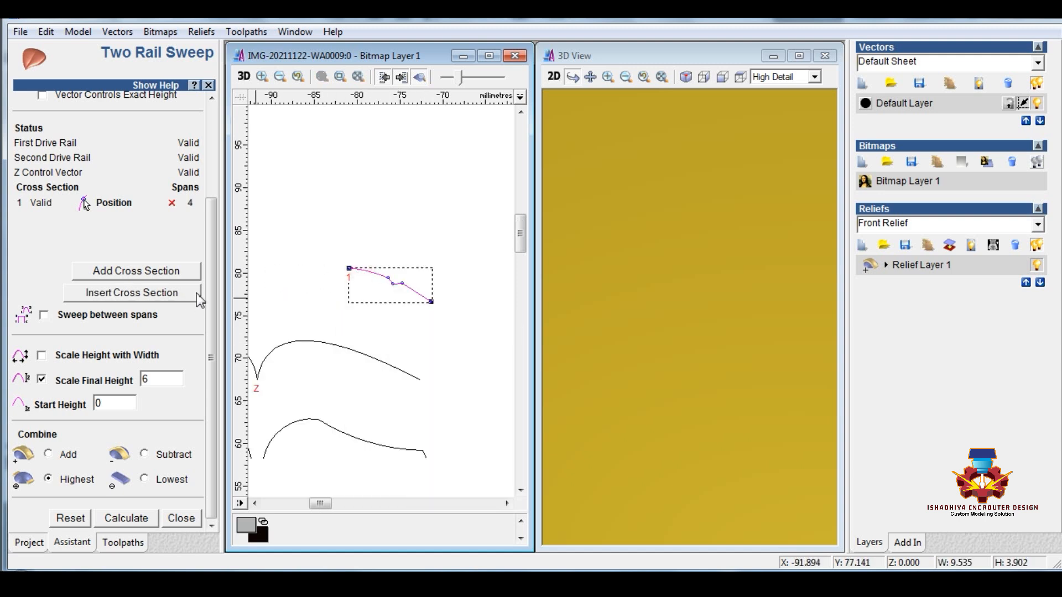
left_click(180, 518)
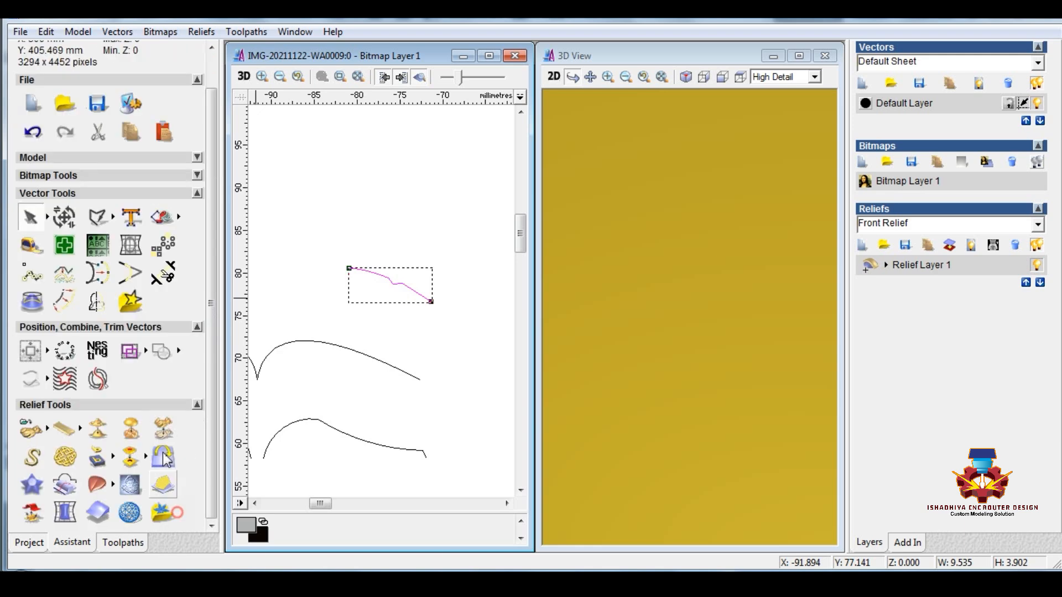
- Mirror a copy of the reshaped half profile horizontally about its left side and join both halves into one notched arch
left_click(94, 301)
left_click(159, 166)
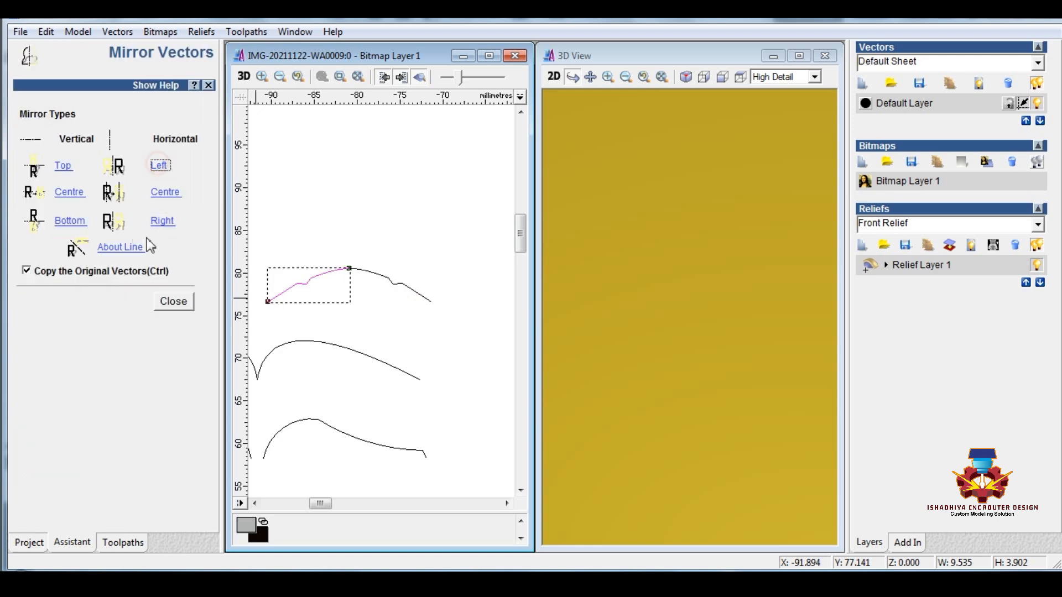
left_click(172, 306)
left_click(349, 216)
left_click(330, 271)
left_click(375, 273, "shift")
right_click(375, 273)
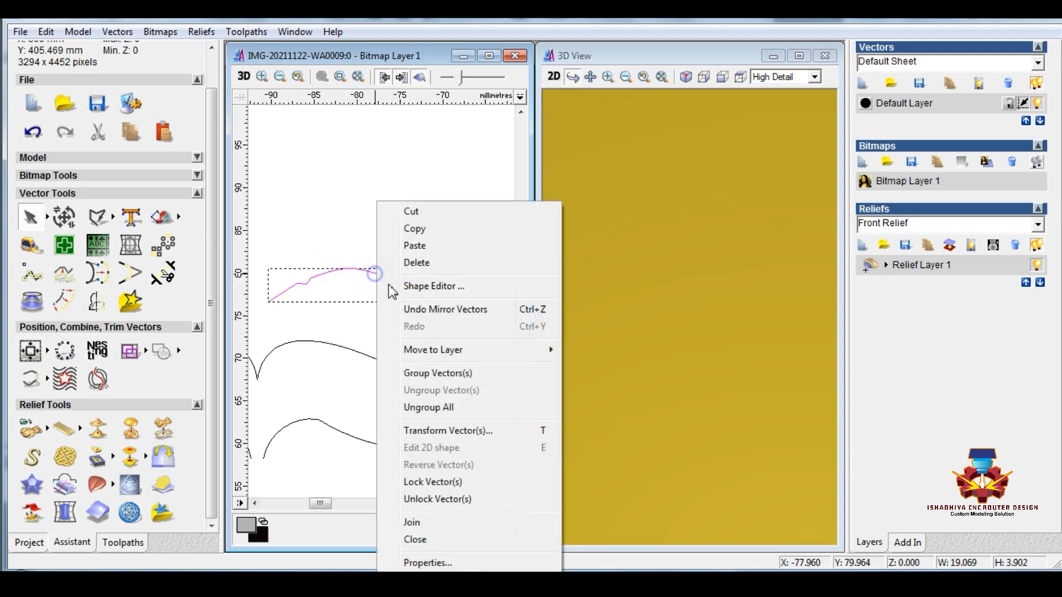
left_click(412, 522)
left_click(374, 226)
scroll(375, 275, "down", 5)
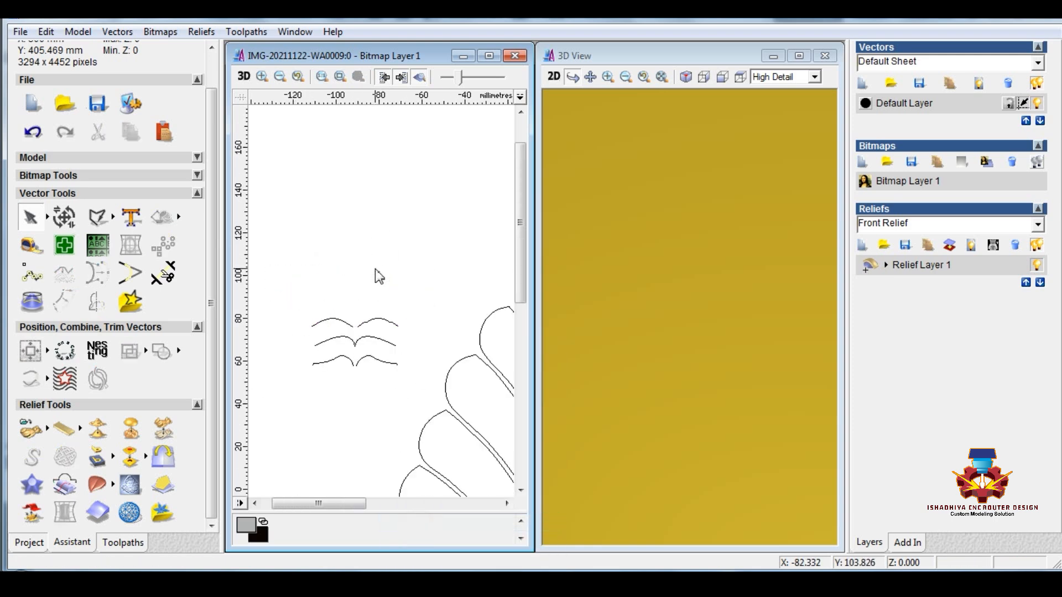
- Move the profile curves beside the top petal and space their three rows farther apart
scroll(375, 269, "down", 3)
left_click_drag(348, 220, 373, 261)
left_click(308, 232)
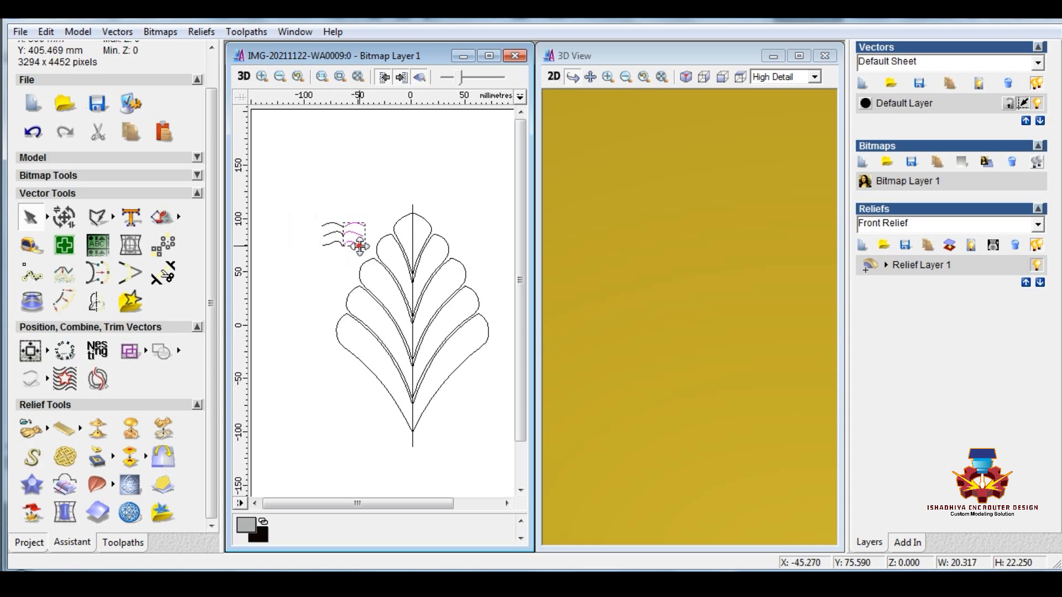
left_click(337, 199)
left_click_drag(288, 201, 368, 206)
left_click(350, 177)
- Start a Two Rail Sweep with the top petal's two halves as drive rails and the middle-row right arch as Z control vector
left_click(405, 220)
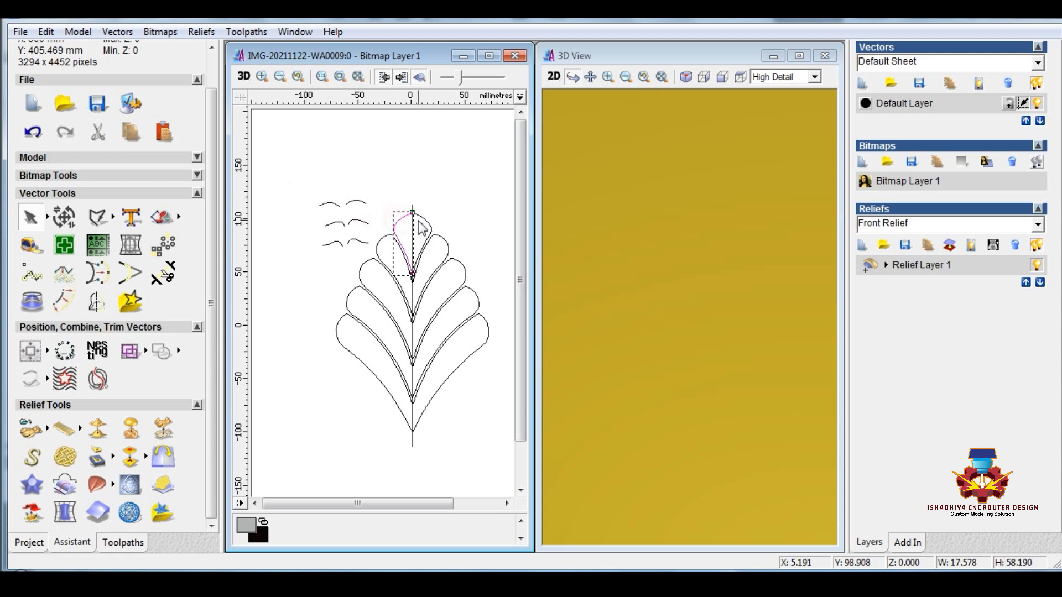
left_click(427, 227, "shift")
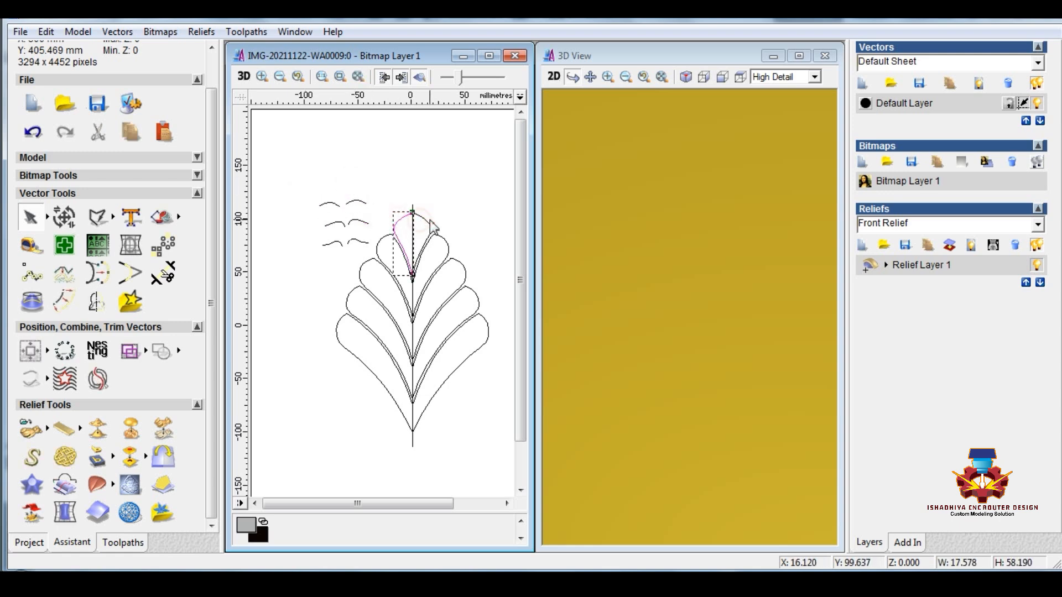
left_click(98, 485)
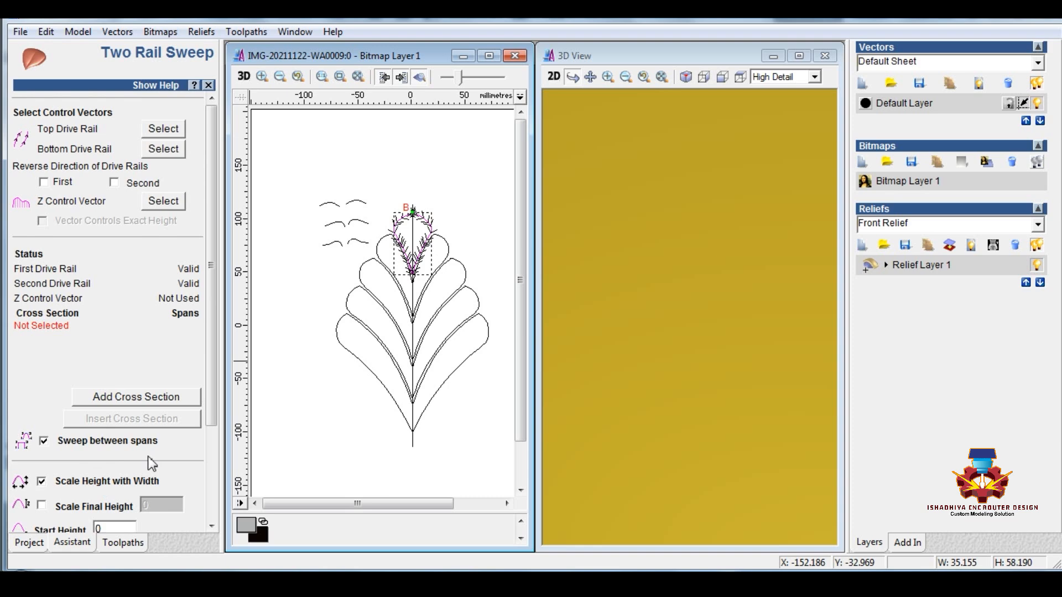
left_click(360, 222)
left_click(164, 201)
- Sweep the symmetric notched arch along the top petal with Sweep between spans and Scale Height with Width off, final height 7, combine Highest
left_click(355, 202)
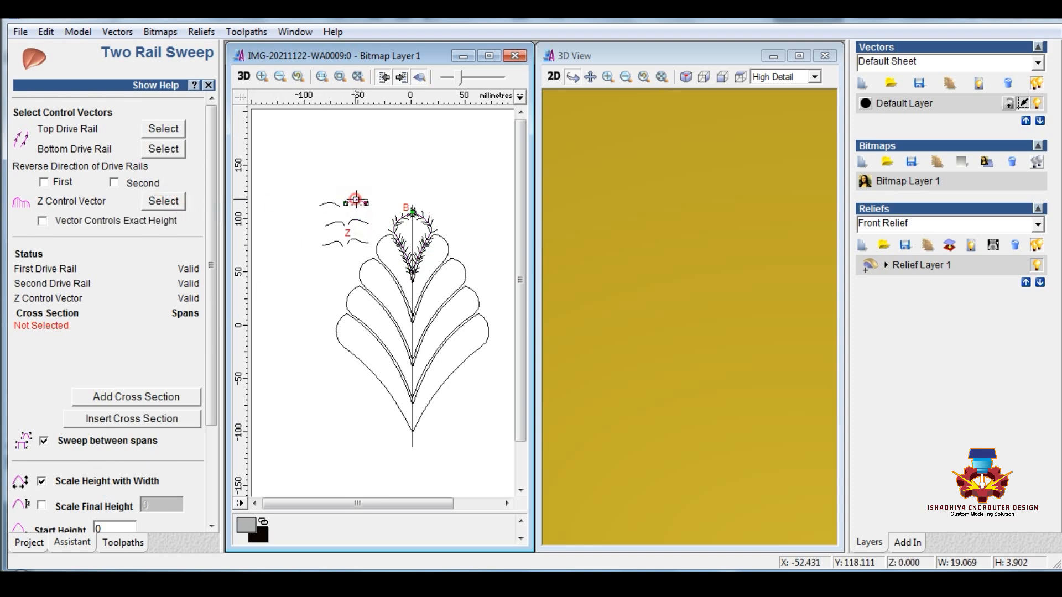
left_click(136, 397)
left_click(41, 507)
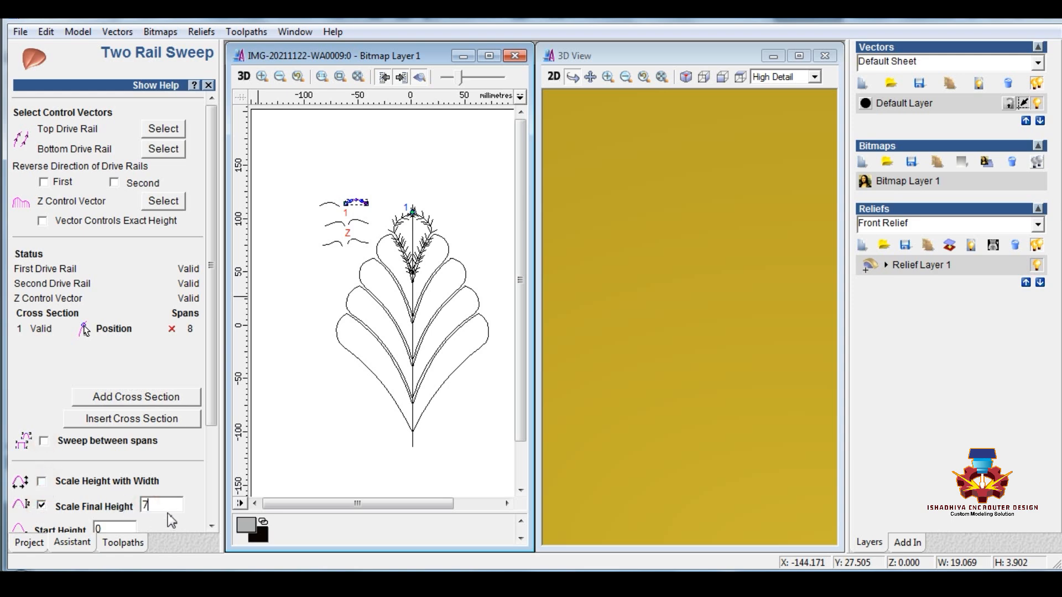
scroll(215, 429, "down", 5)
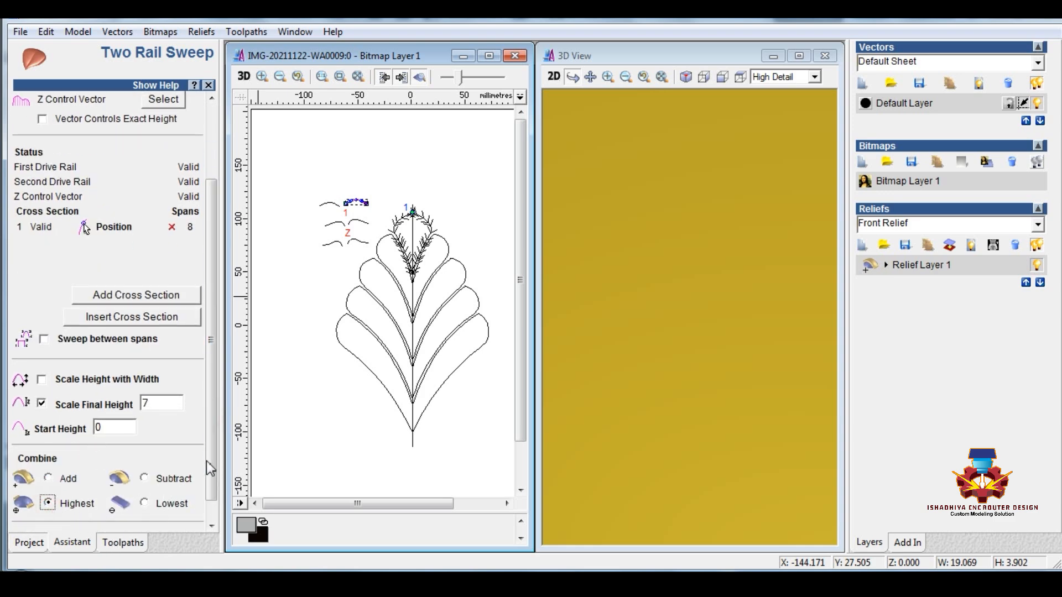
scroll(207, 460, "down", 1)
left_click(126, 518)
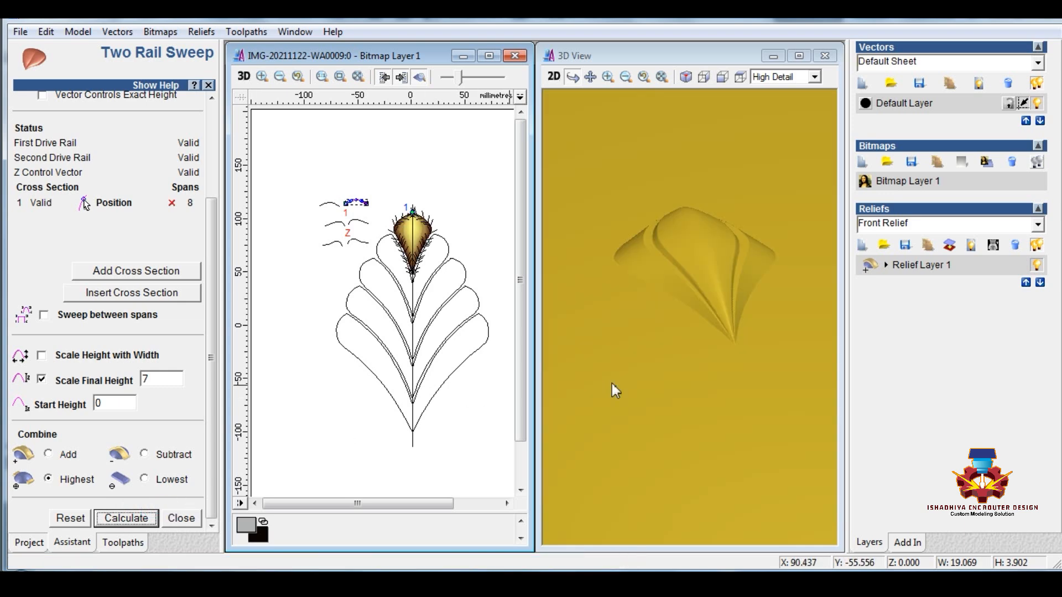
left_click_drag(612, 383, 745, 349)
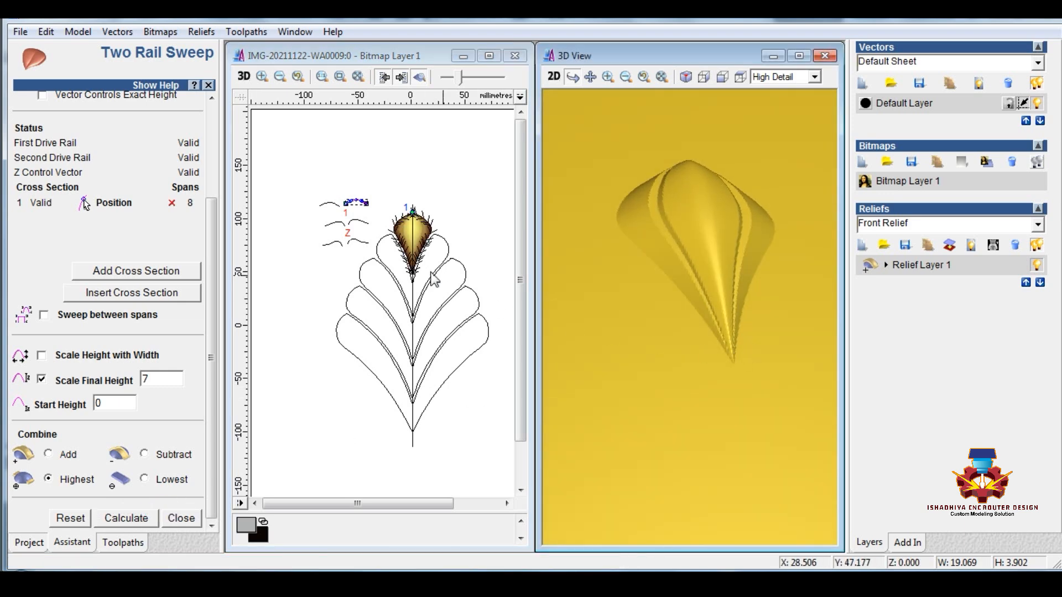
- Set the two edge vectors of the upper left side petal as the sweep's drive rails
left_click(305, 284)
scroll(383, 242, "up", 1)
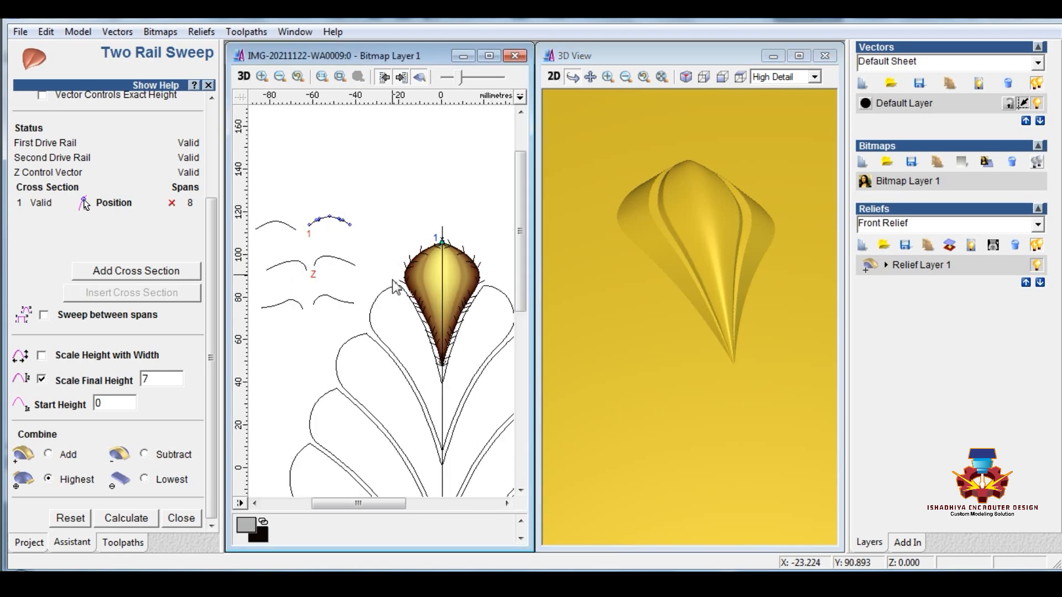
left_click(409, 297)
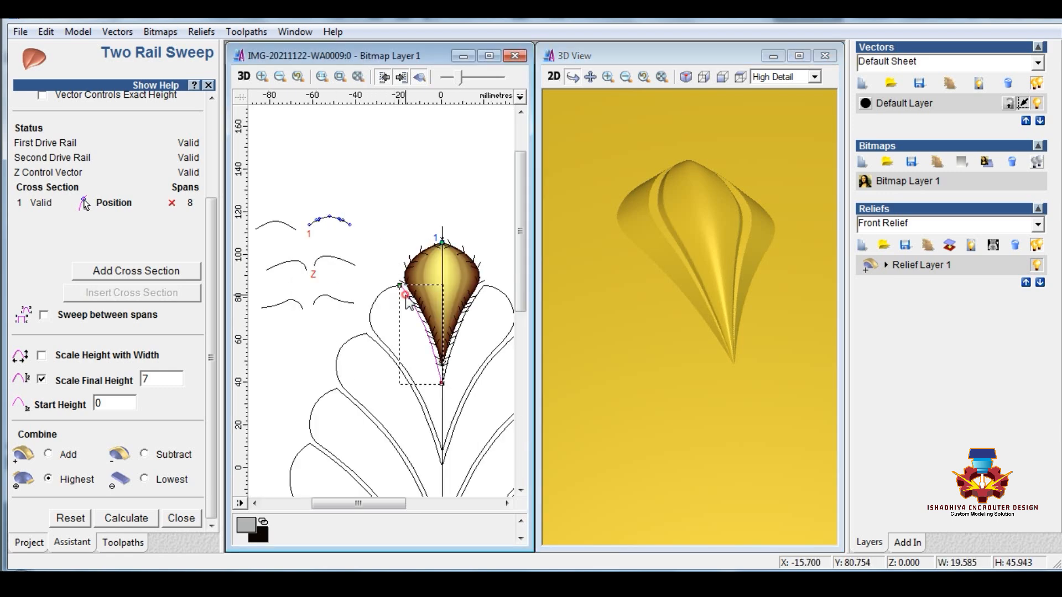
left_click(371, 304, "shift")
left_click_drag(205, 304, 200, 167)
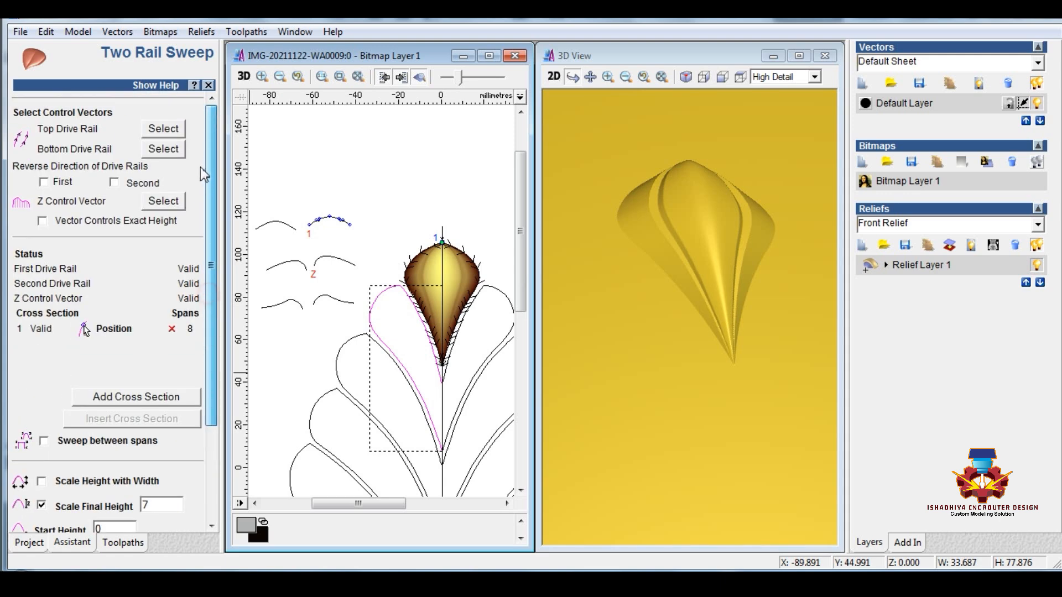
left_click(164, 130)
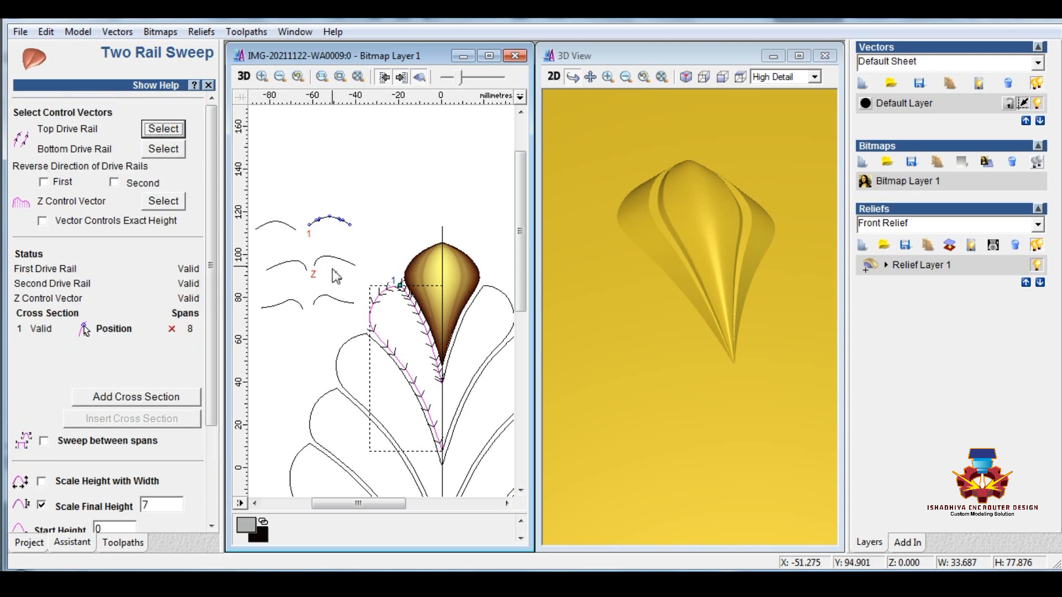
- Try sweeping the upper left petal with the bottom-row right profile as cross section, final height 7, combine Highest
left_click(326, 296)
left_click(171, 328)
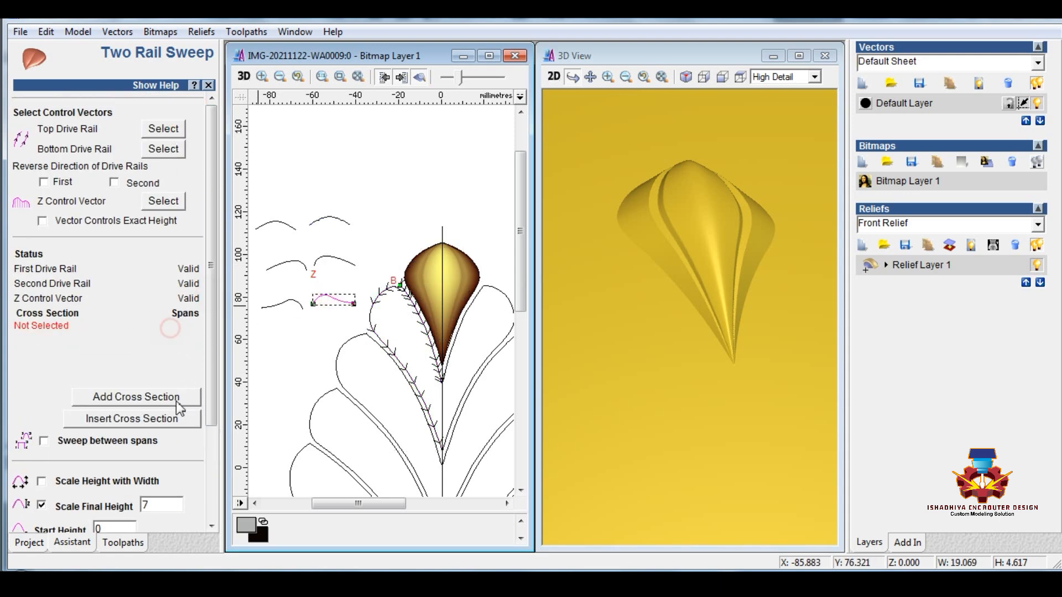
left_click(175, 400)
left_click_drag(209, 394, 209, 497)
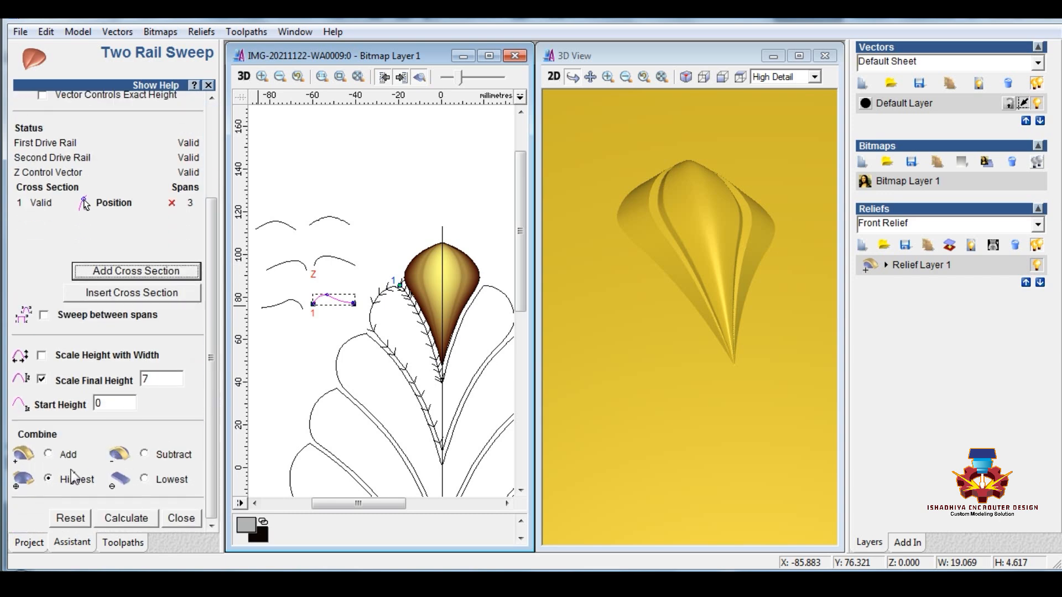
left_click(132, 518)
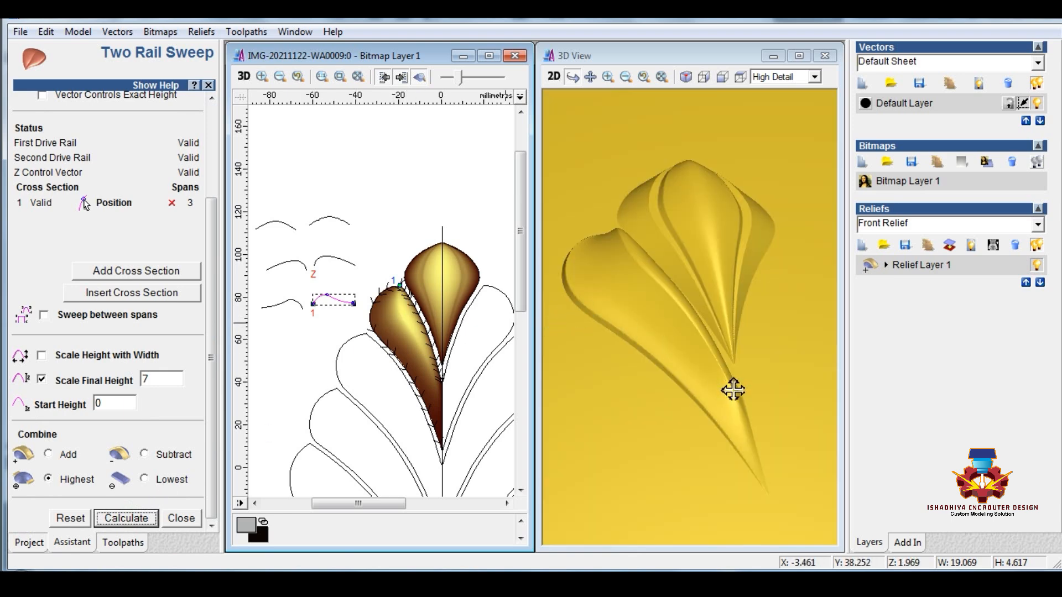
left_click(667, 286)
left_click_drag(668, 286, 658, 327)
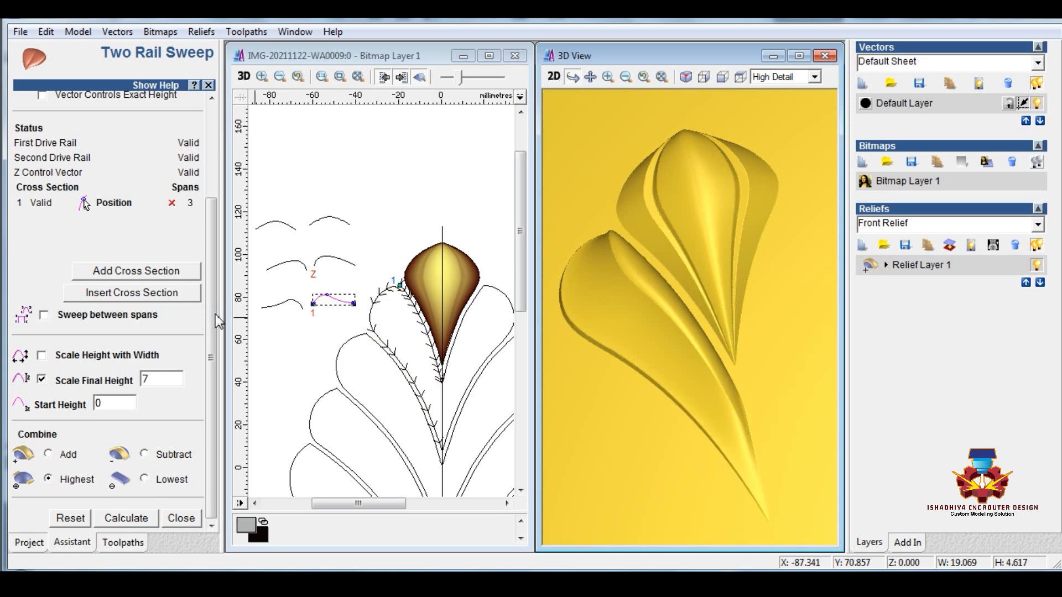
- Replace the cross section with the bottom-row left profile and calculate the upper left petal's sweep
left_click(272, 305)
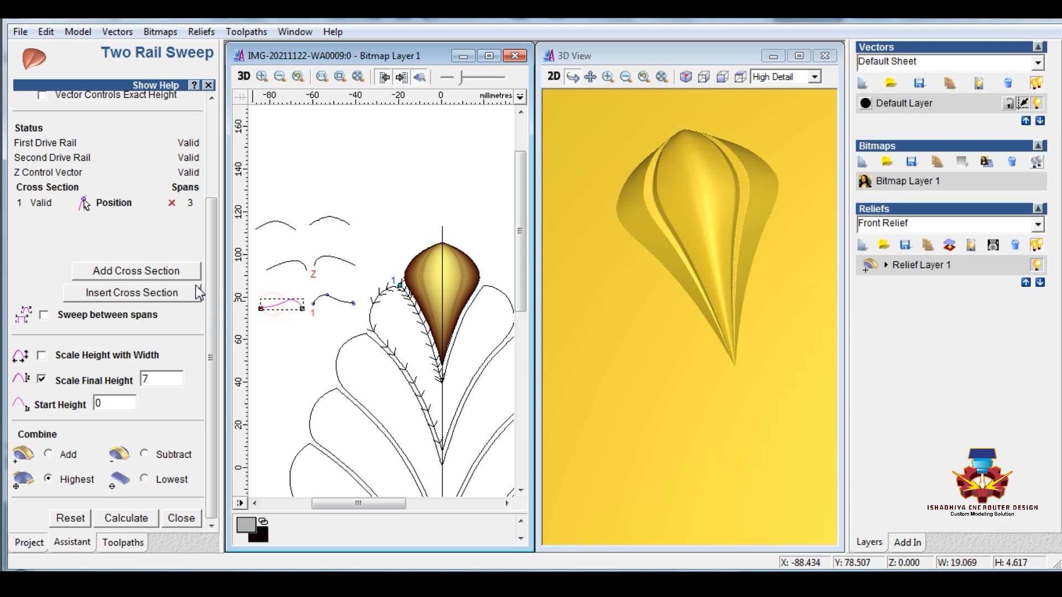
left_click(172, 203)
left_click(169, 271)
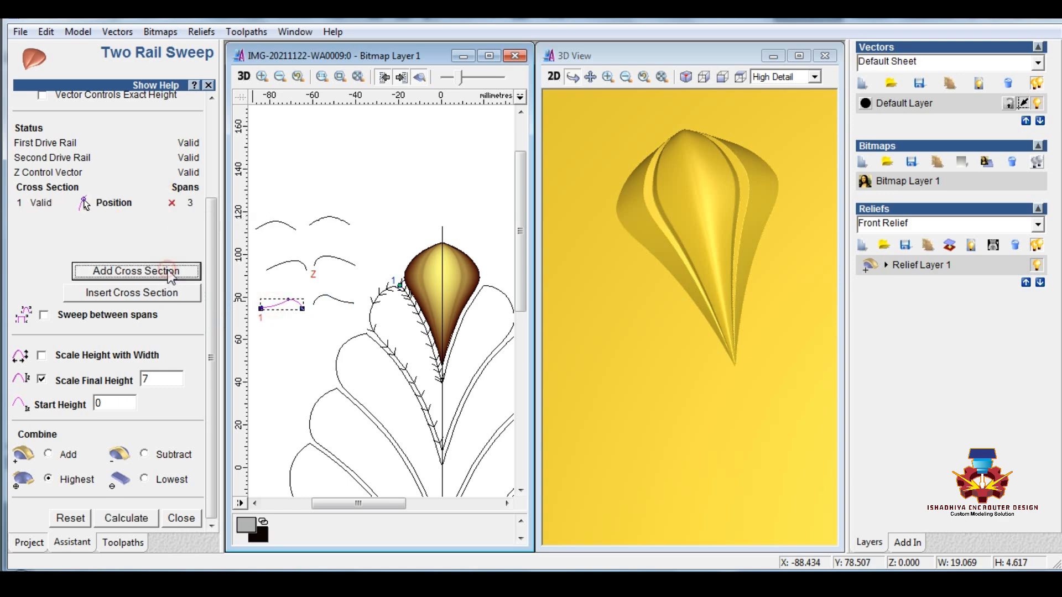
left_click(140, 520)
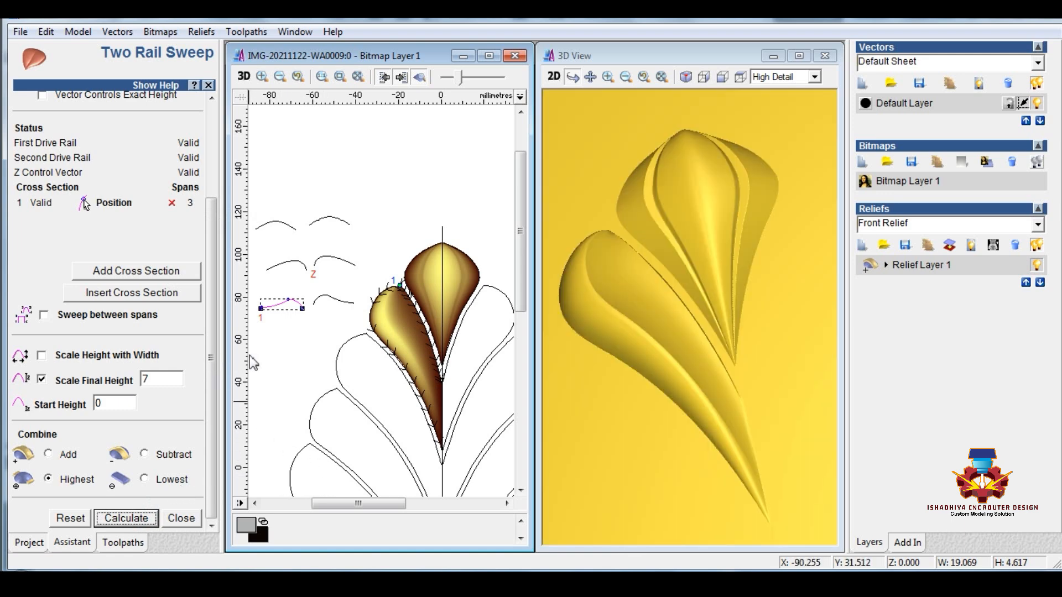
- Set the second left side petal's edges as drive rails and calculate its sweep with the same cross section and settings
left_click(341, 348)
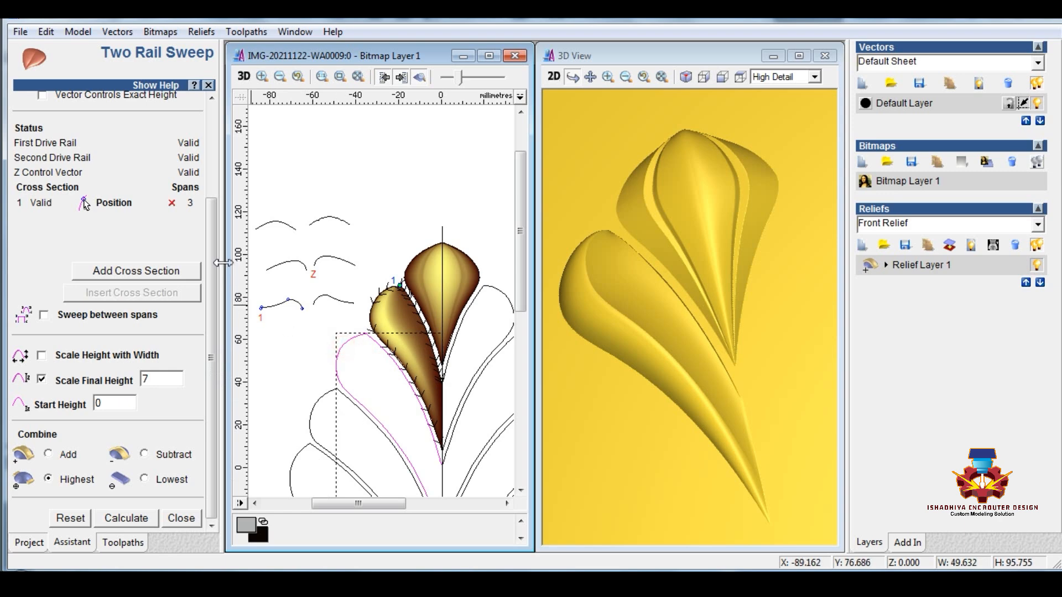
scroll(215, 254, "up", 4)
left_click(174, 118)
scroll(162, 422, "down", 4)
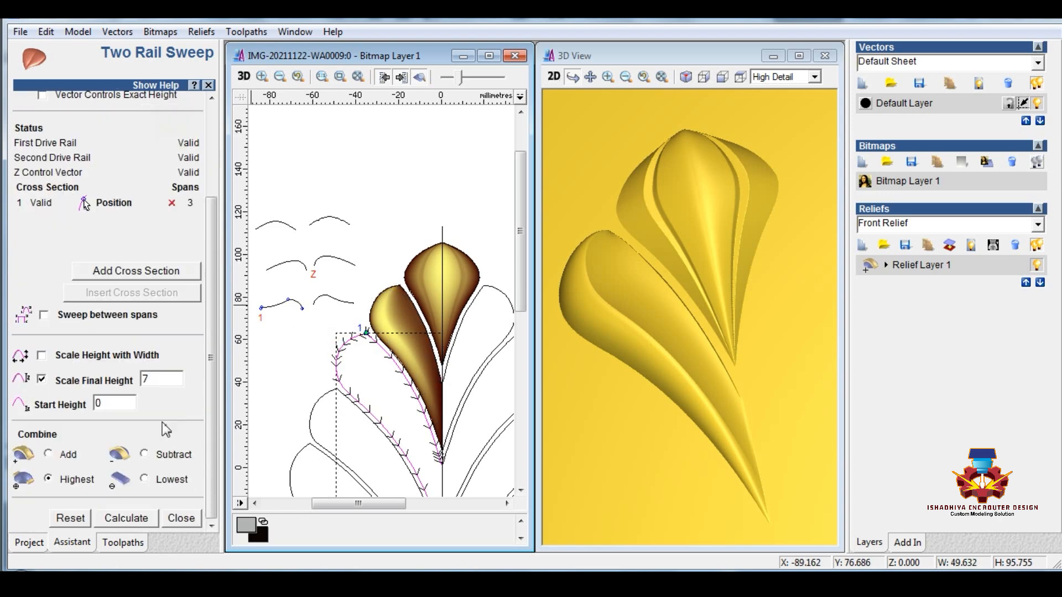
left_click(138, 518)
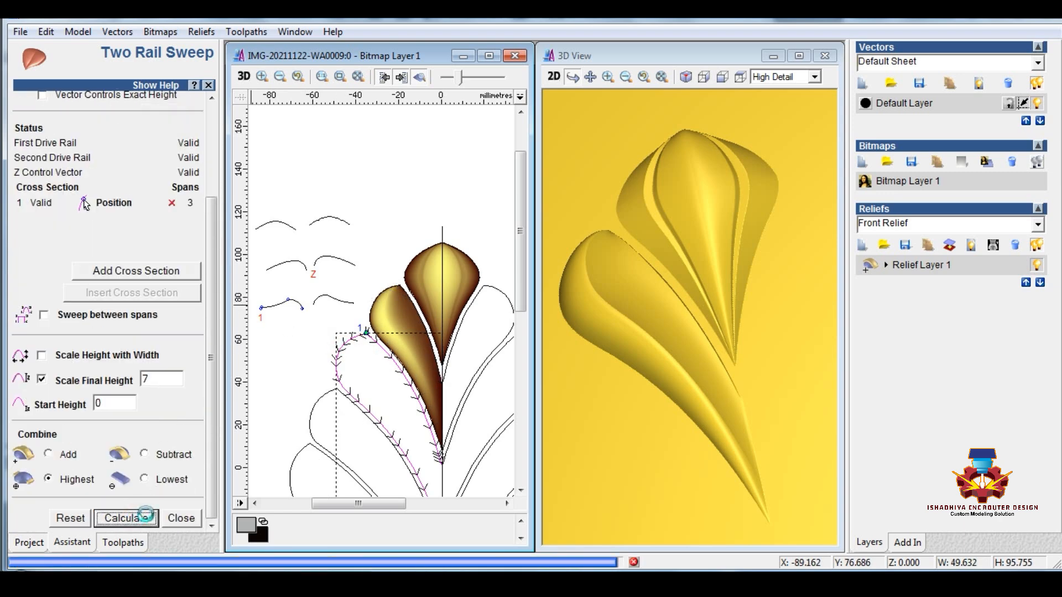
- Assign the third left side petal's two edges as drive rails and calculate its sweep with the same profile at height 7
left_click(342, 395)
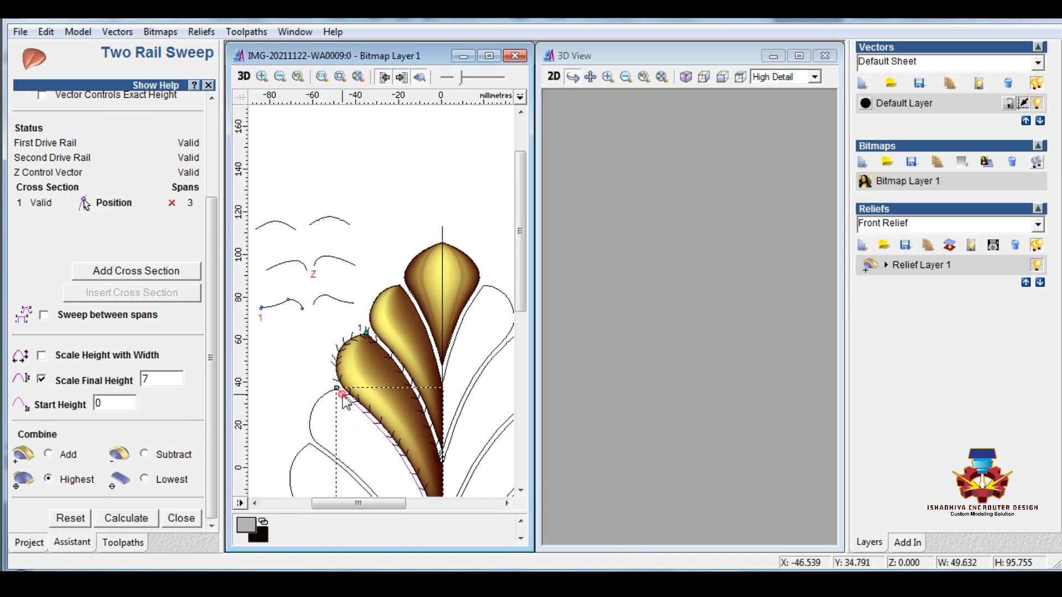
left_click(314, 409)
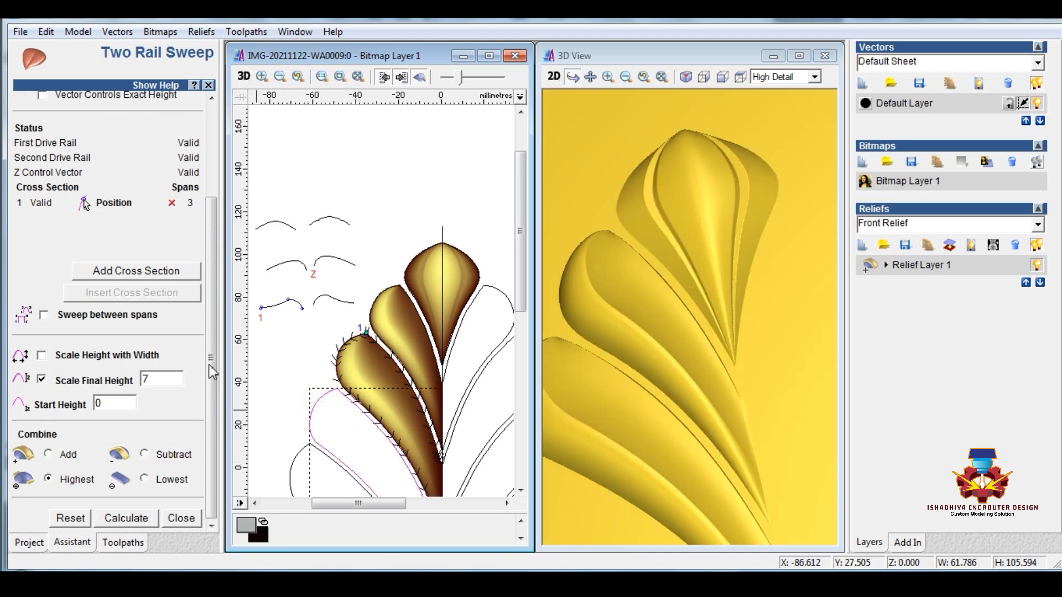
scroll(212, 372, "up", 3)
left_click(161, 135)
scroll(171, 376, "down", 3)
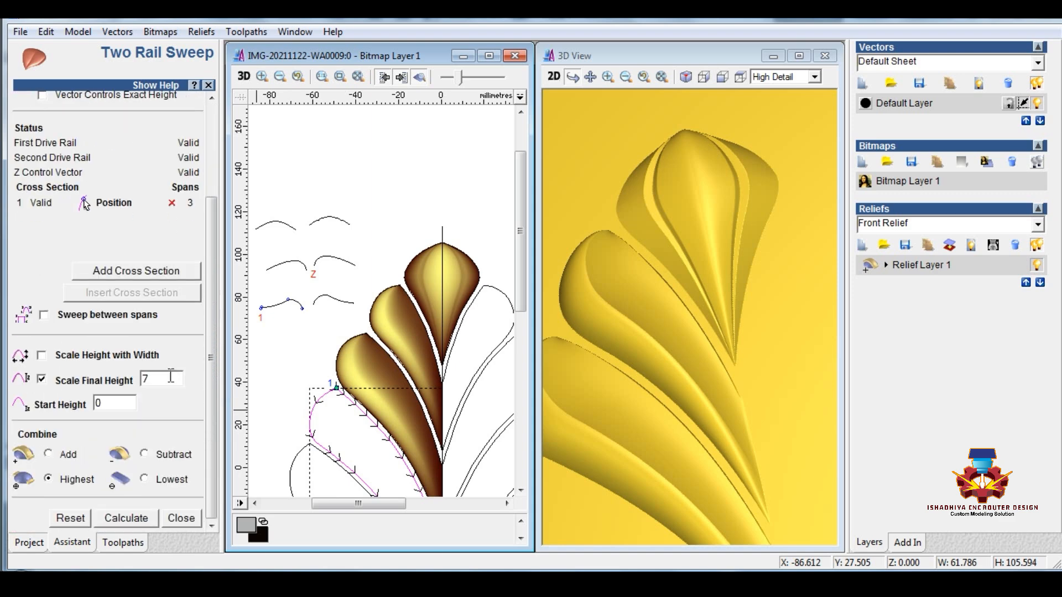
left_click(127, 519)
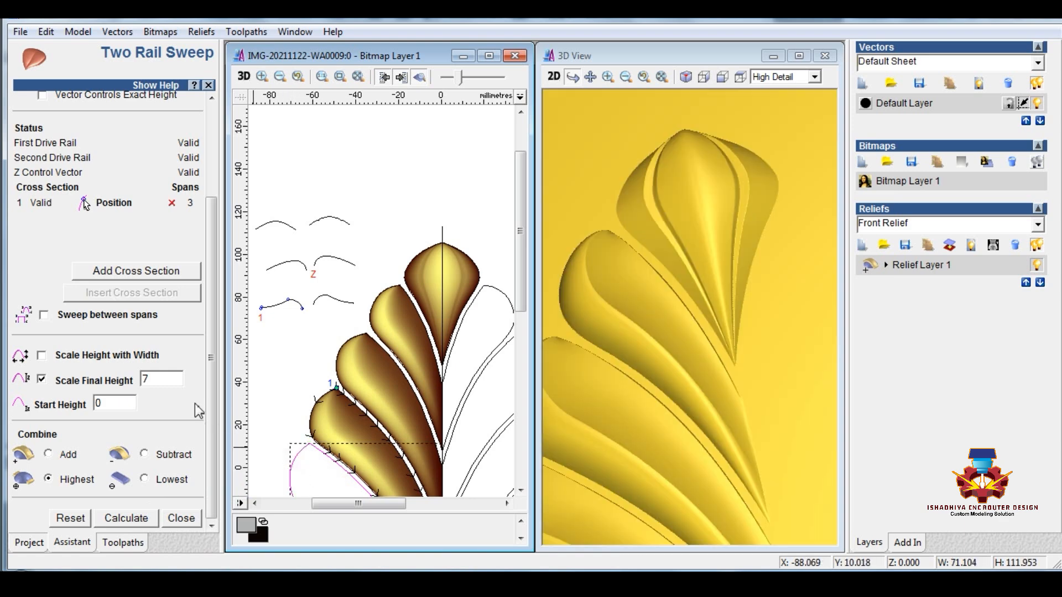
- Use the lowest left petal's edges as drive rails and calculate its sweep with the unchanged settings
left_click_drag(213, 320, 222, 339)
left_click(171, 131)
left_click(139, 516)
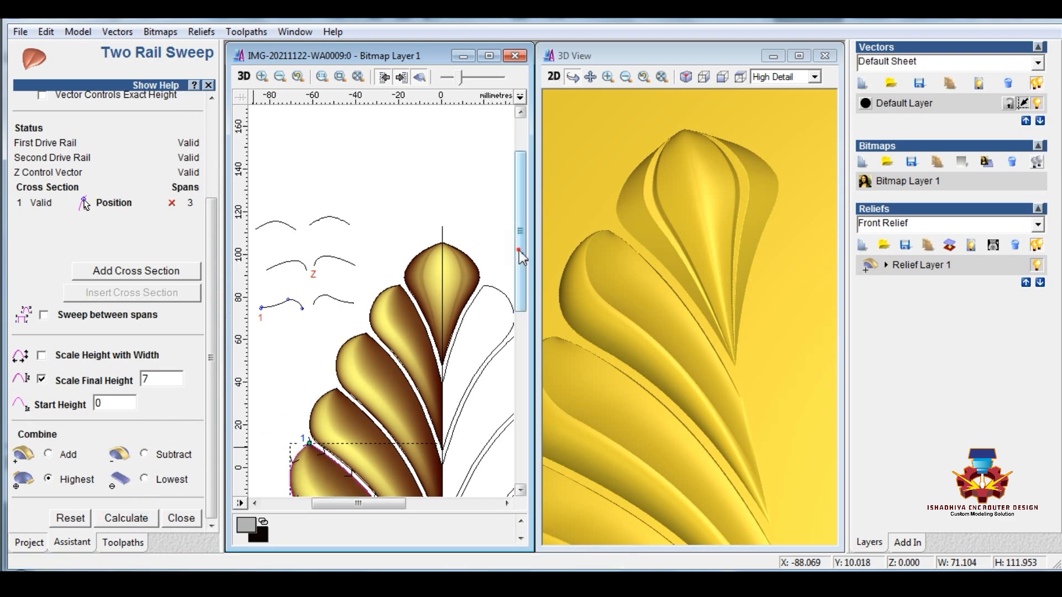
left_click_drag(518, 268, 519, 328)
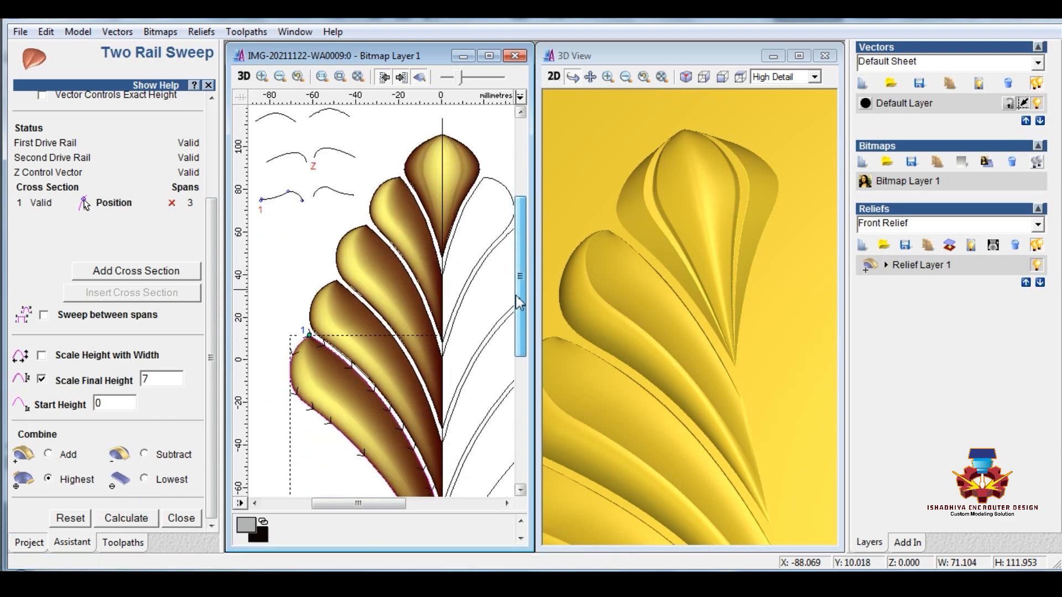
- Close the sweep tool and mirror-merge the relief left over right to complete the petals on the other half
left_click(189, 519)
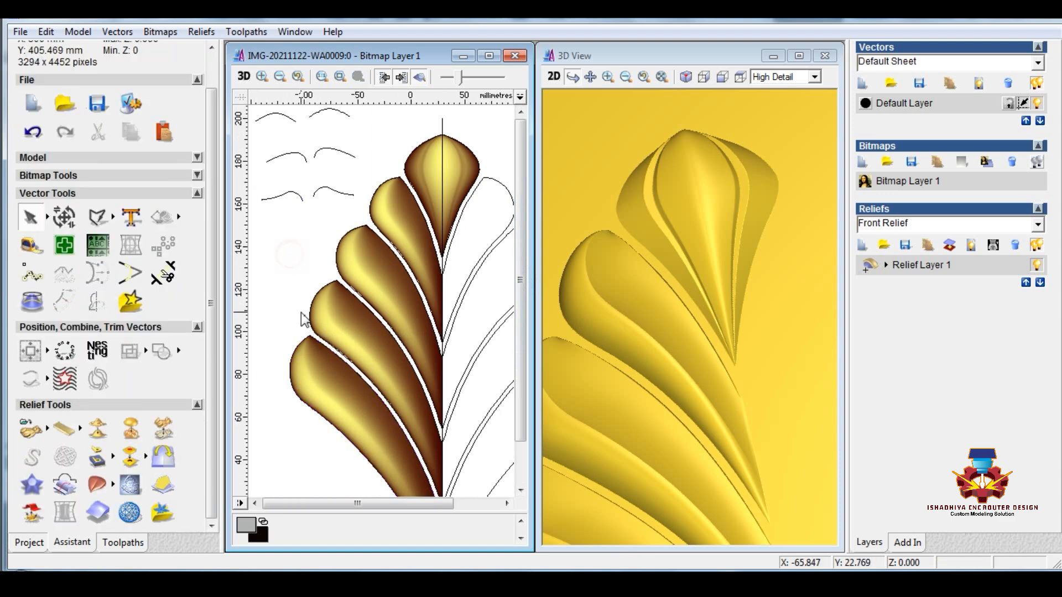
scroll(301, 313, "down", 3)
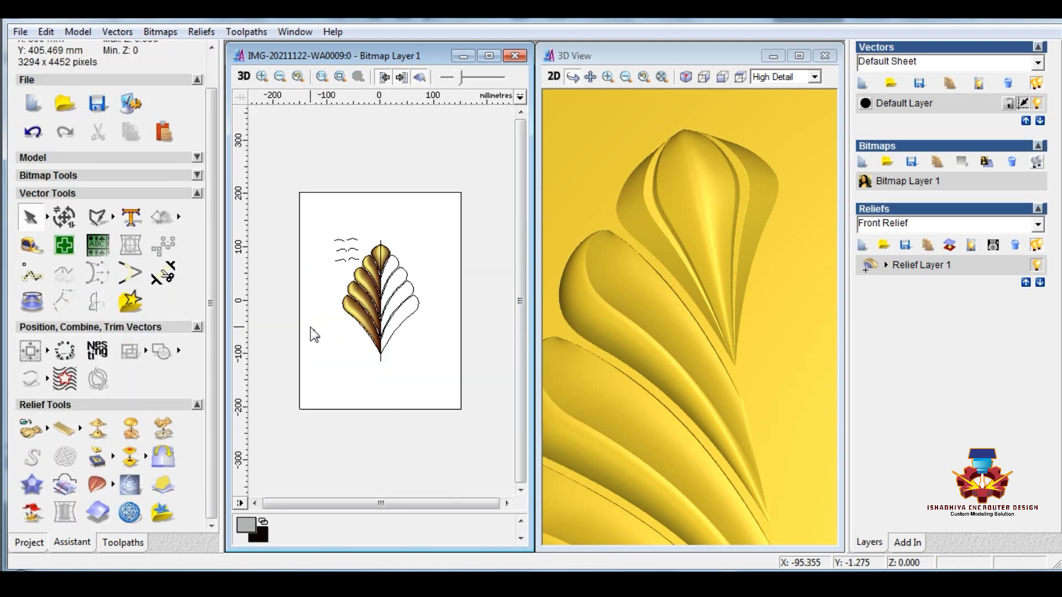
left_click(166, 459)
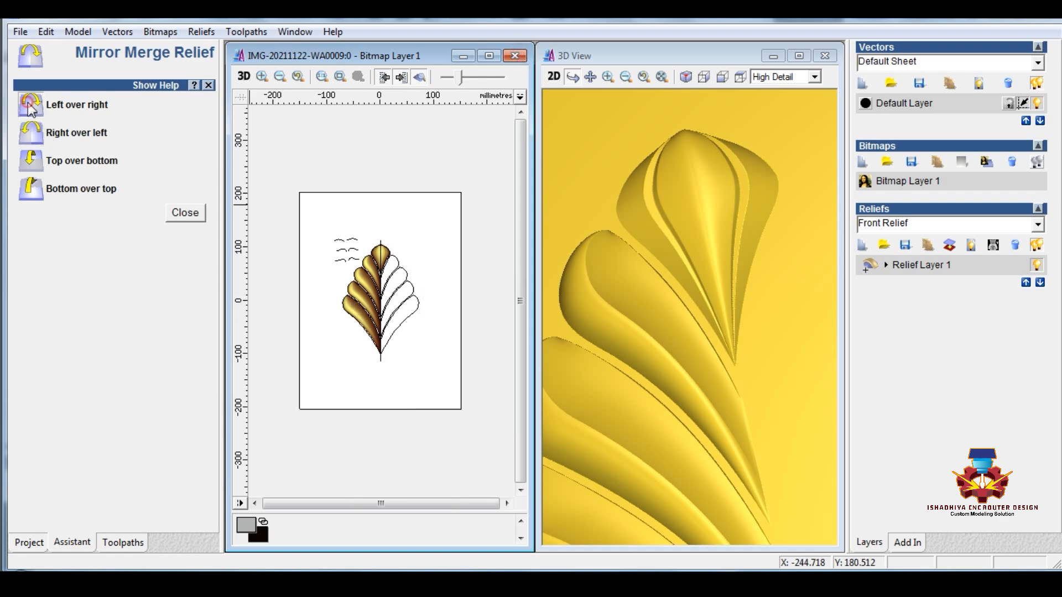
left_click(185, 213)
- Create a new vector layer and move all the leaf and profile vectors onto it by cutting and pasting
left_click(862, 83)
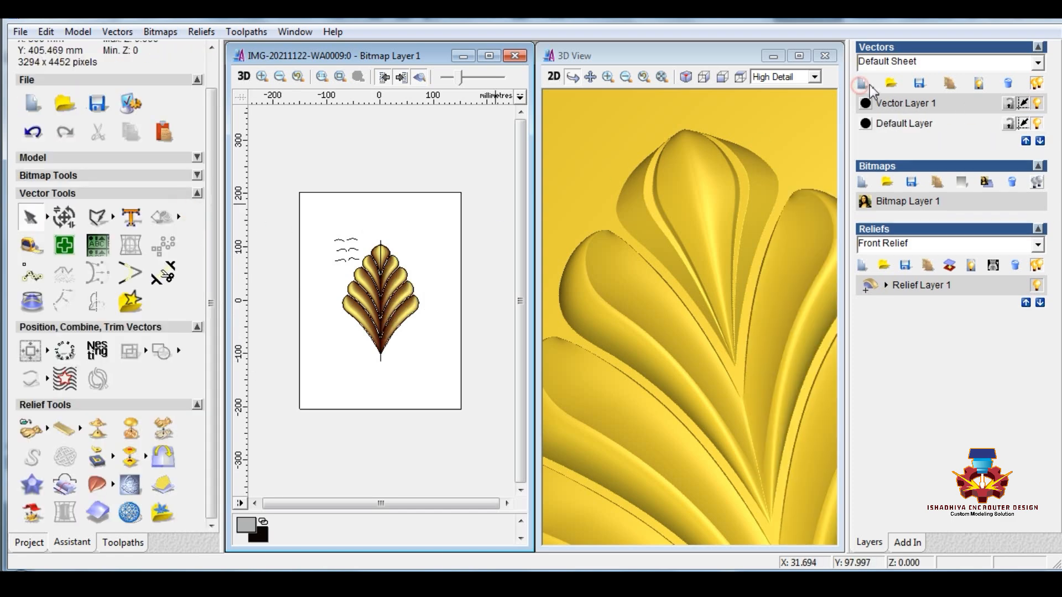
left_click_drag(449, 161, 300, 411)
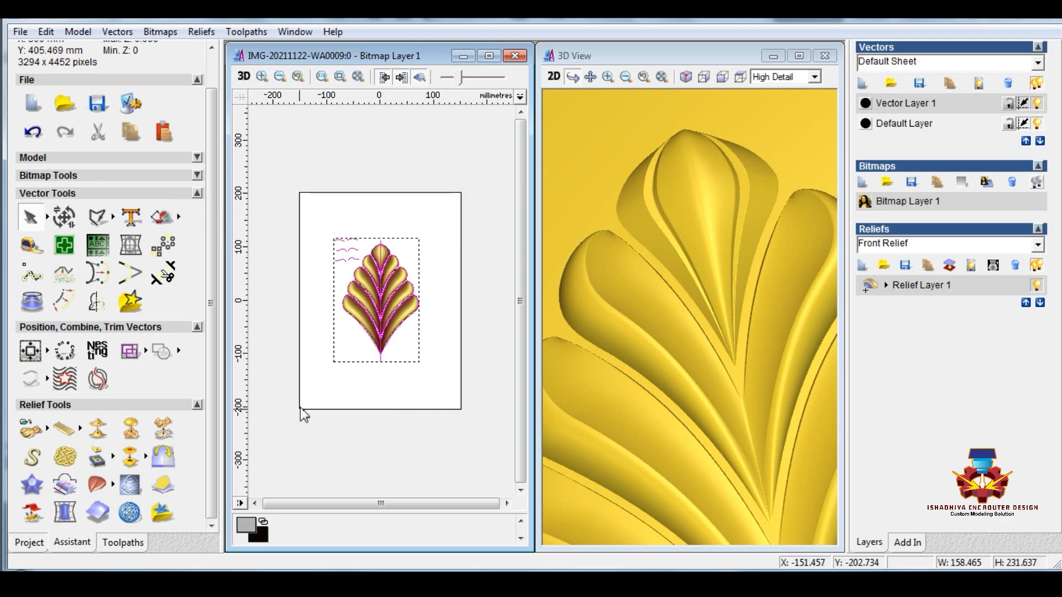
right_click(383, 326)
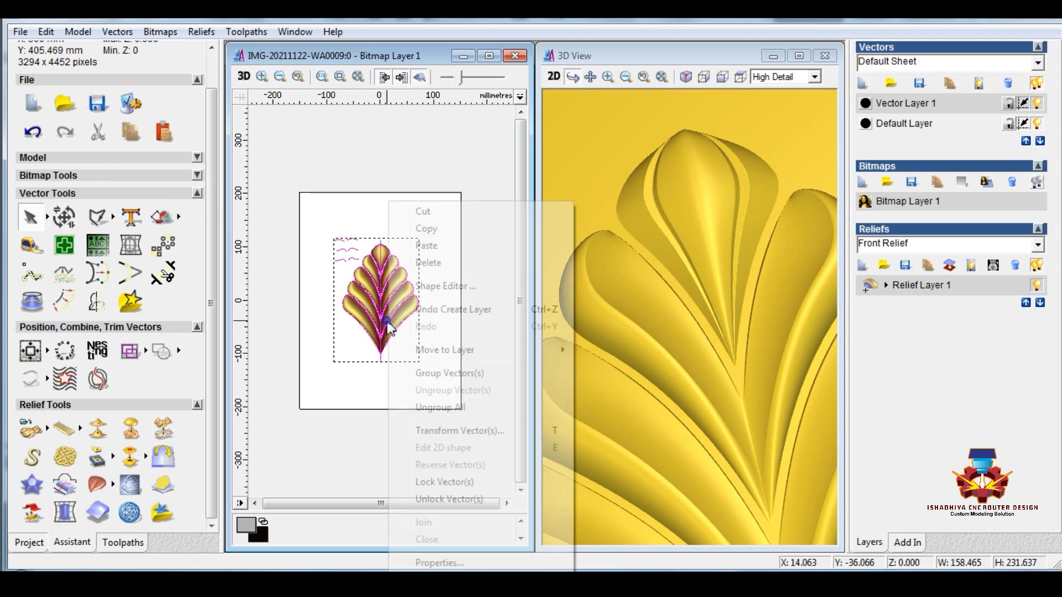
left_click(433, 211)
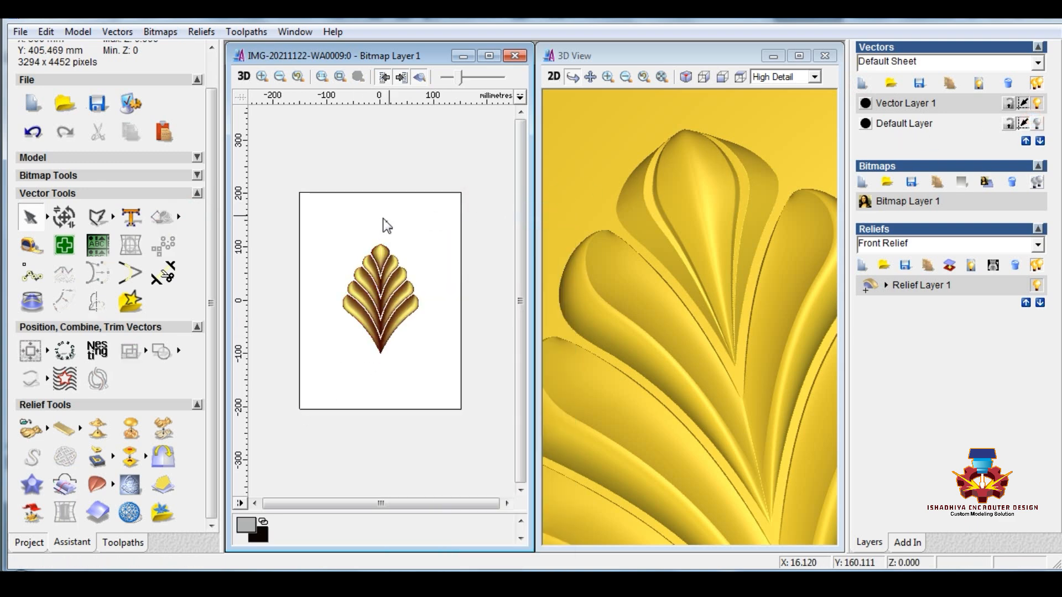
right_click(362, 224)
left_click(402, 270)
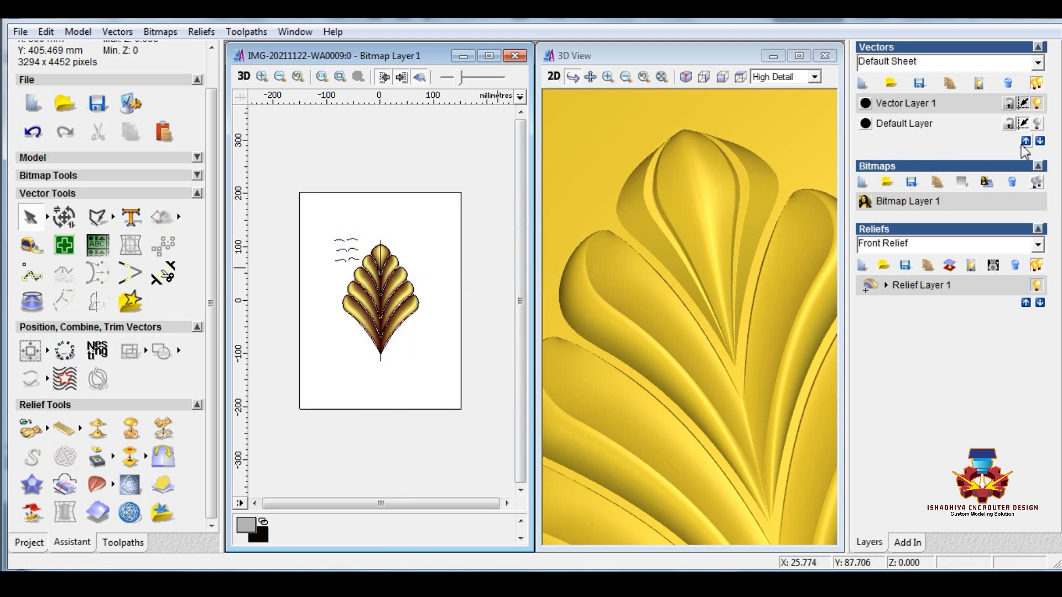
- Hide the new vector layer so that only the leaf relief shows in the 2D view
left_click(350, 285)
left_click(334, 364)
scroll(360, 301, "up", 3)
scroll(307, 170, "down", 1)
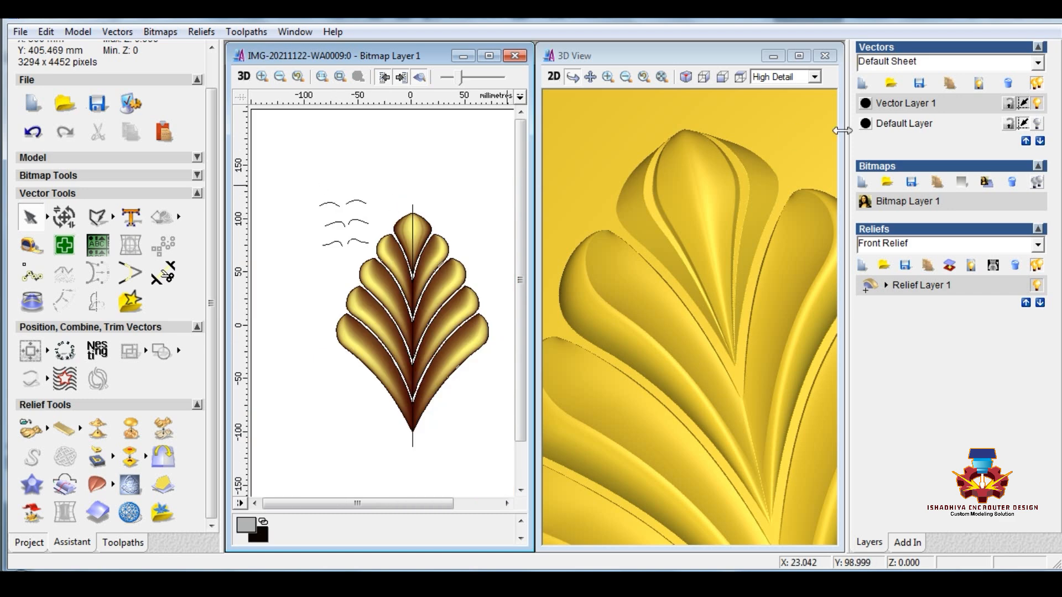
left_click(1038, 105)
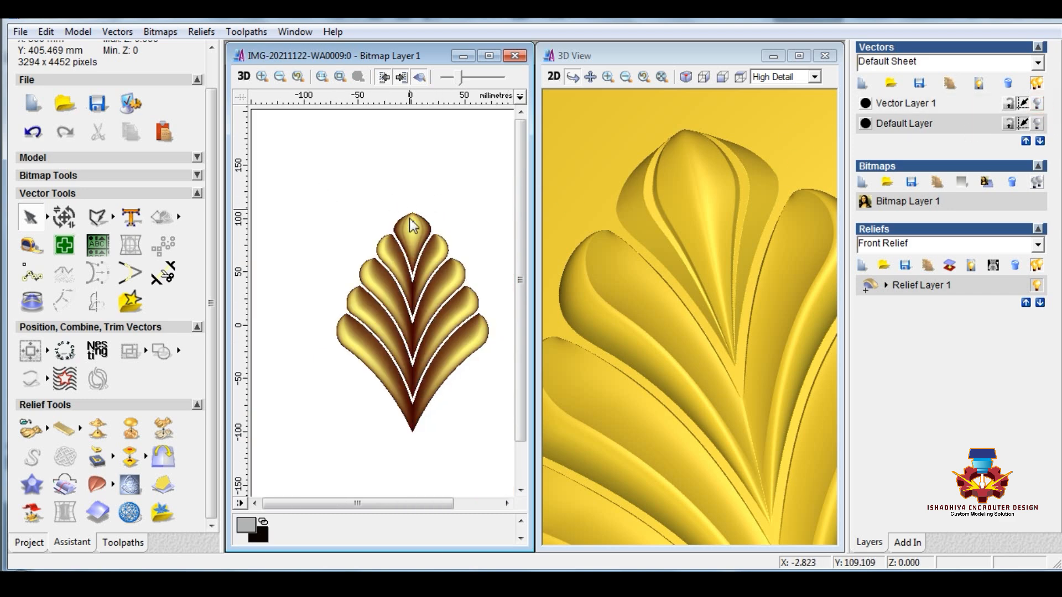
- Examine the whole mirrored leaf relief in the 3D view from several angles
left_click(687, 330)
scroll(687, 330, "down", 5)
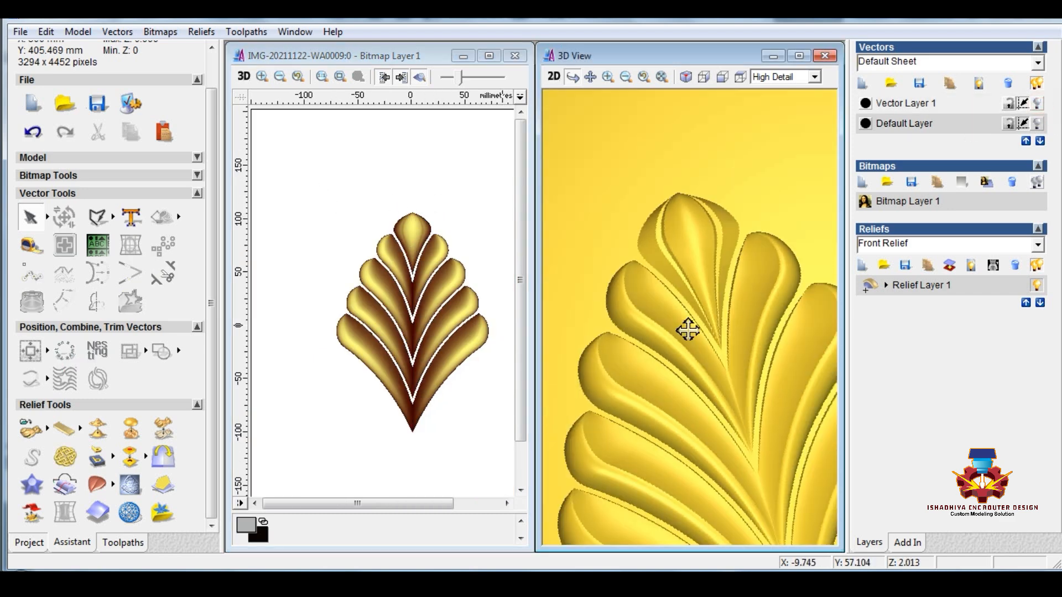
scroll(688, 331, "down", 3)
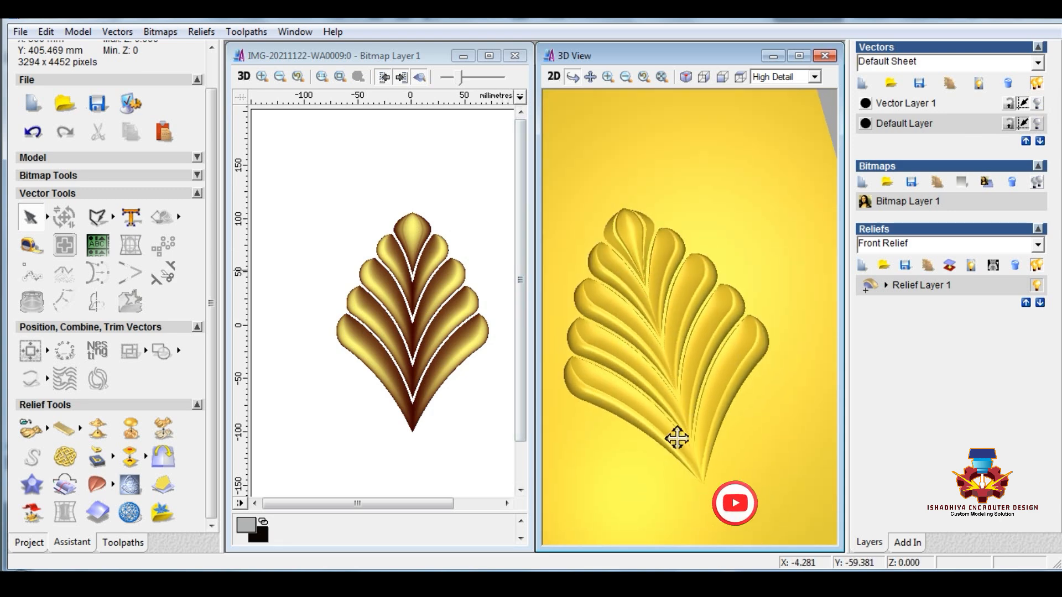
left_click_drag(677, 437, 667, 424)
left_click_drag(644, 365, 671, 349)
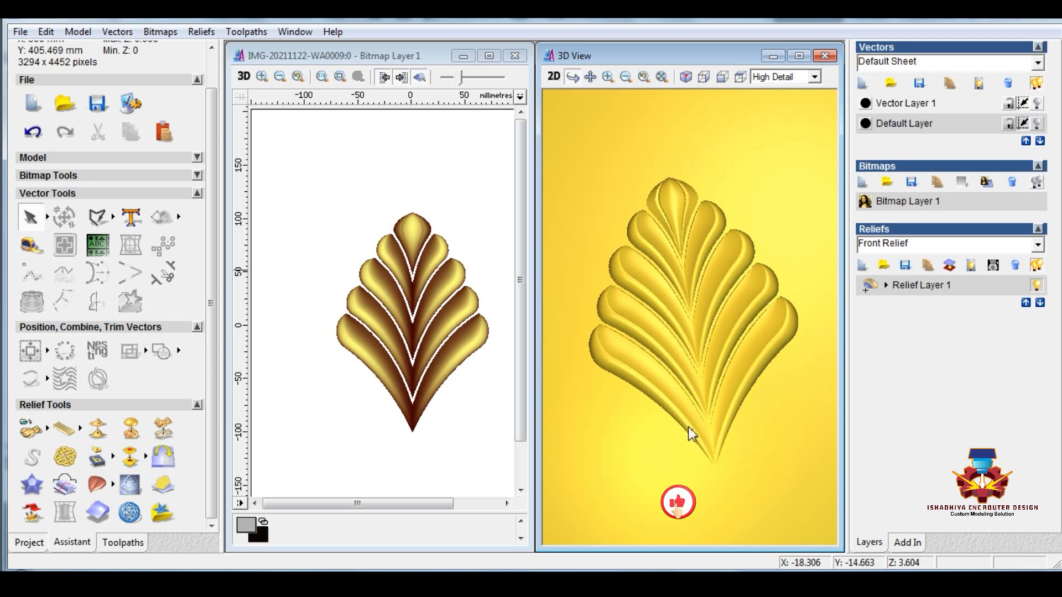
left_click_drag(691, 434, 653, 339)
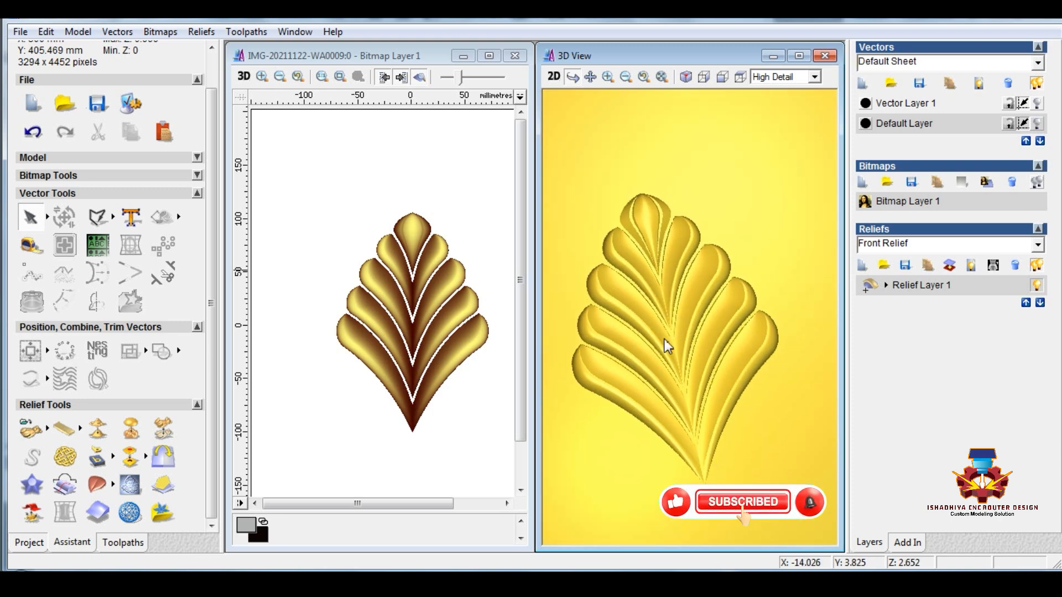